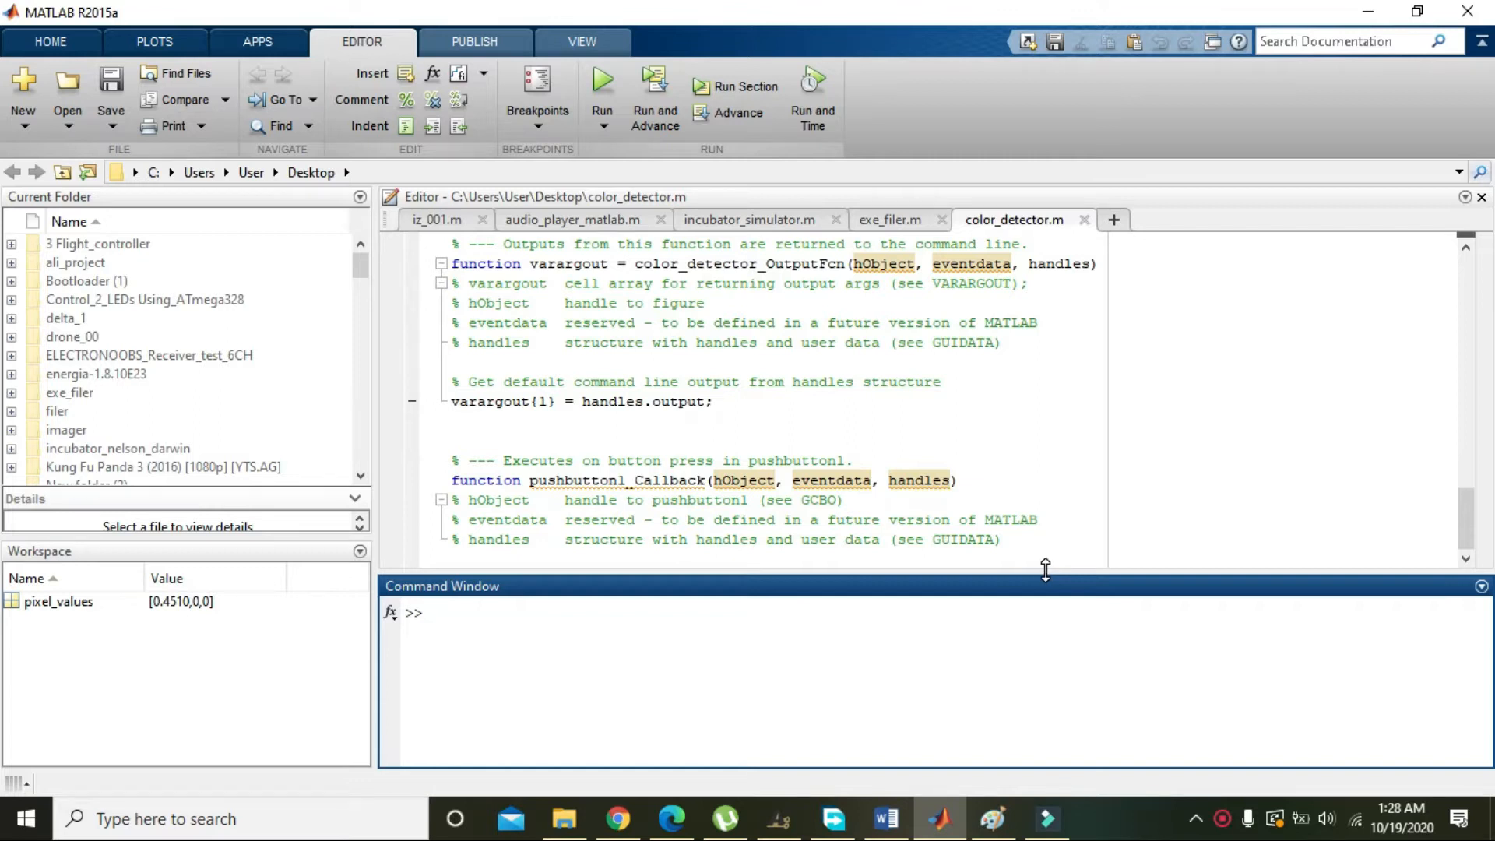
Drag the splitter above the Command Window upward to make the command area taller
left_click_drag(1045, 576, 1044, 387)
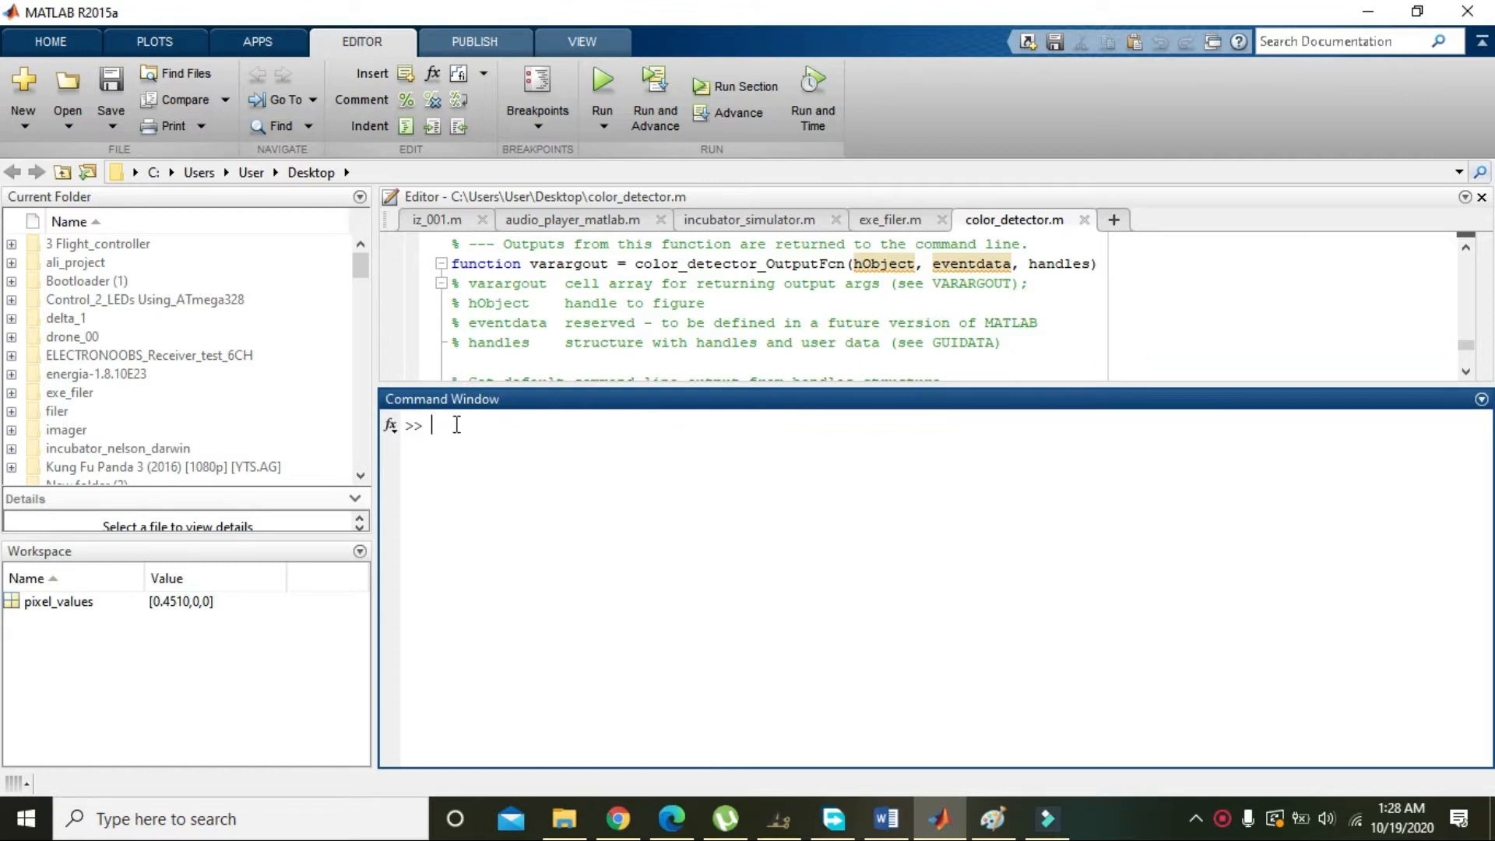
type("guid")
type("e")
Run guide, create a Blank GUI (Default) and stretch untitled1.fig's canvas to fill the maximized window
key("Return")
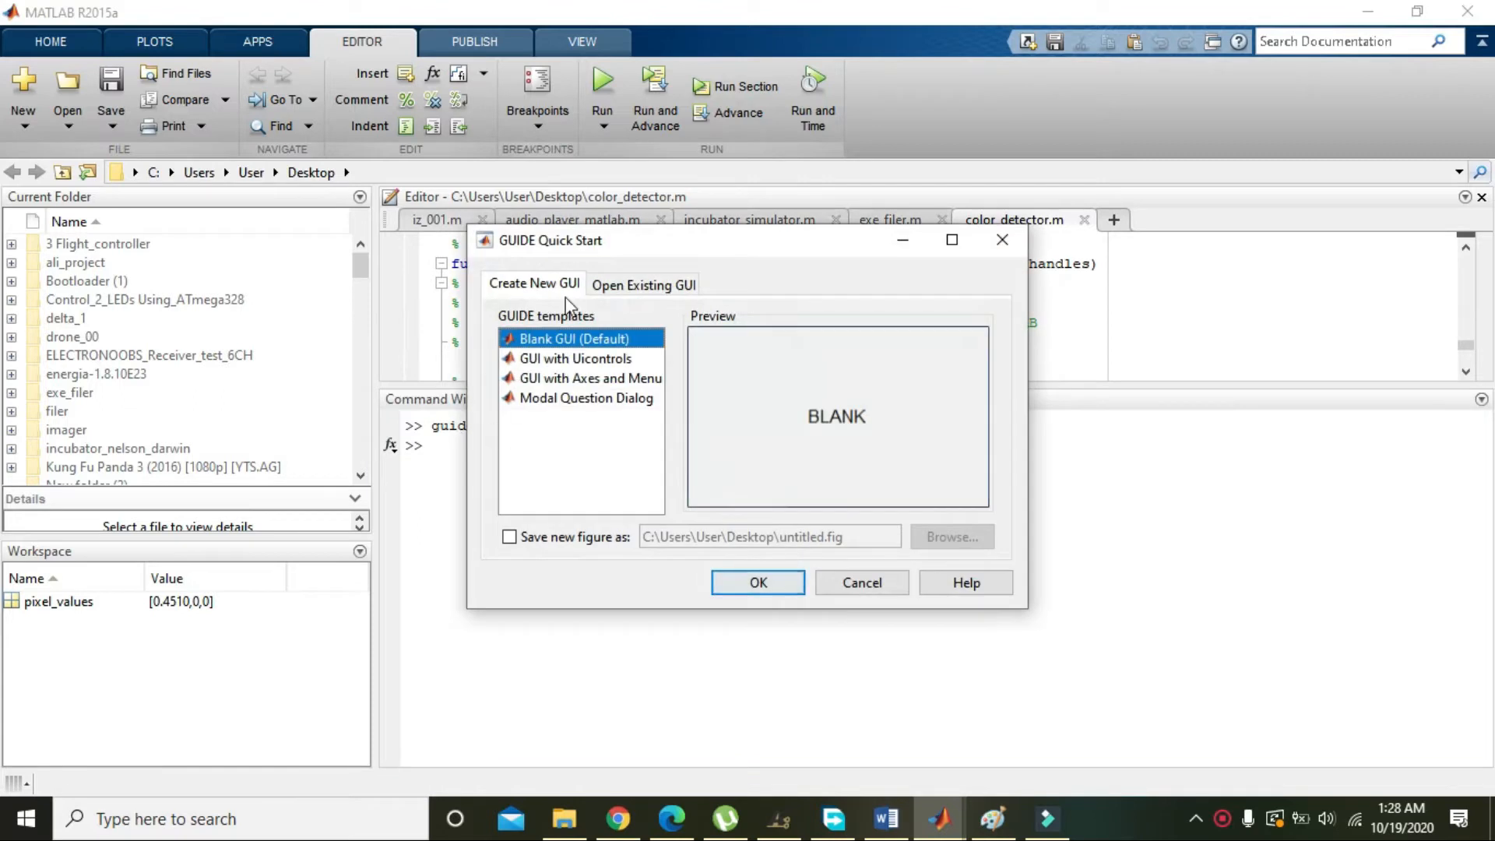
left_click_drag(650, 257, 727, 281)
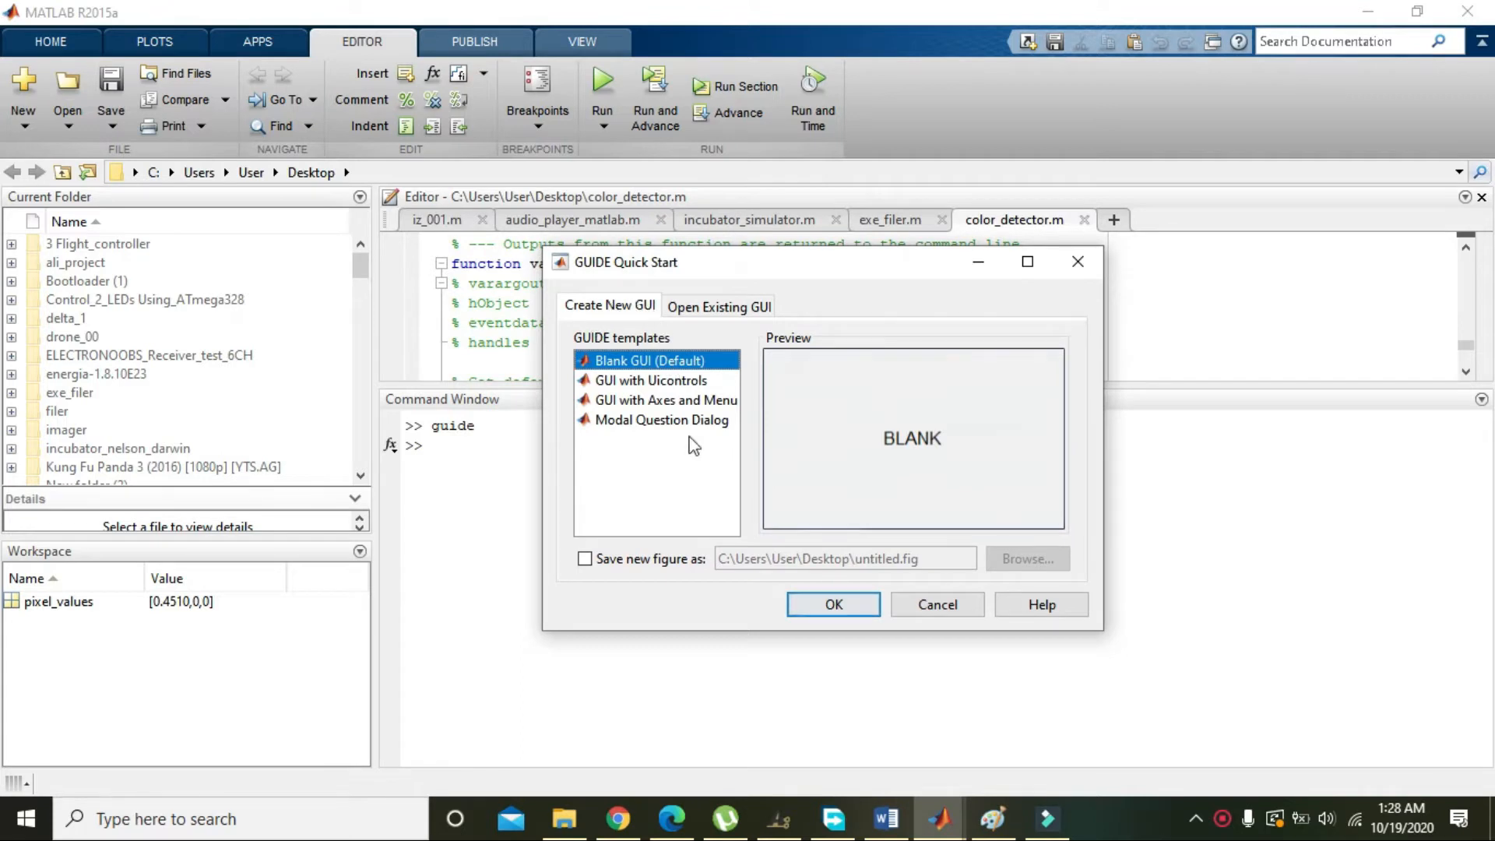
left_click(833, 609)
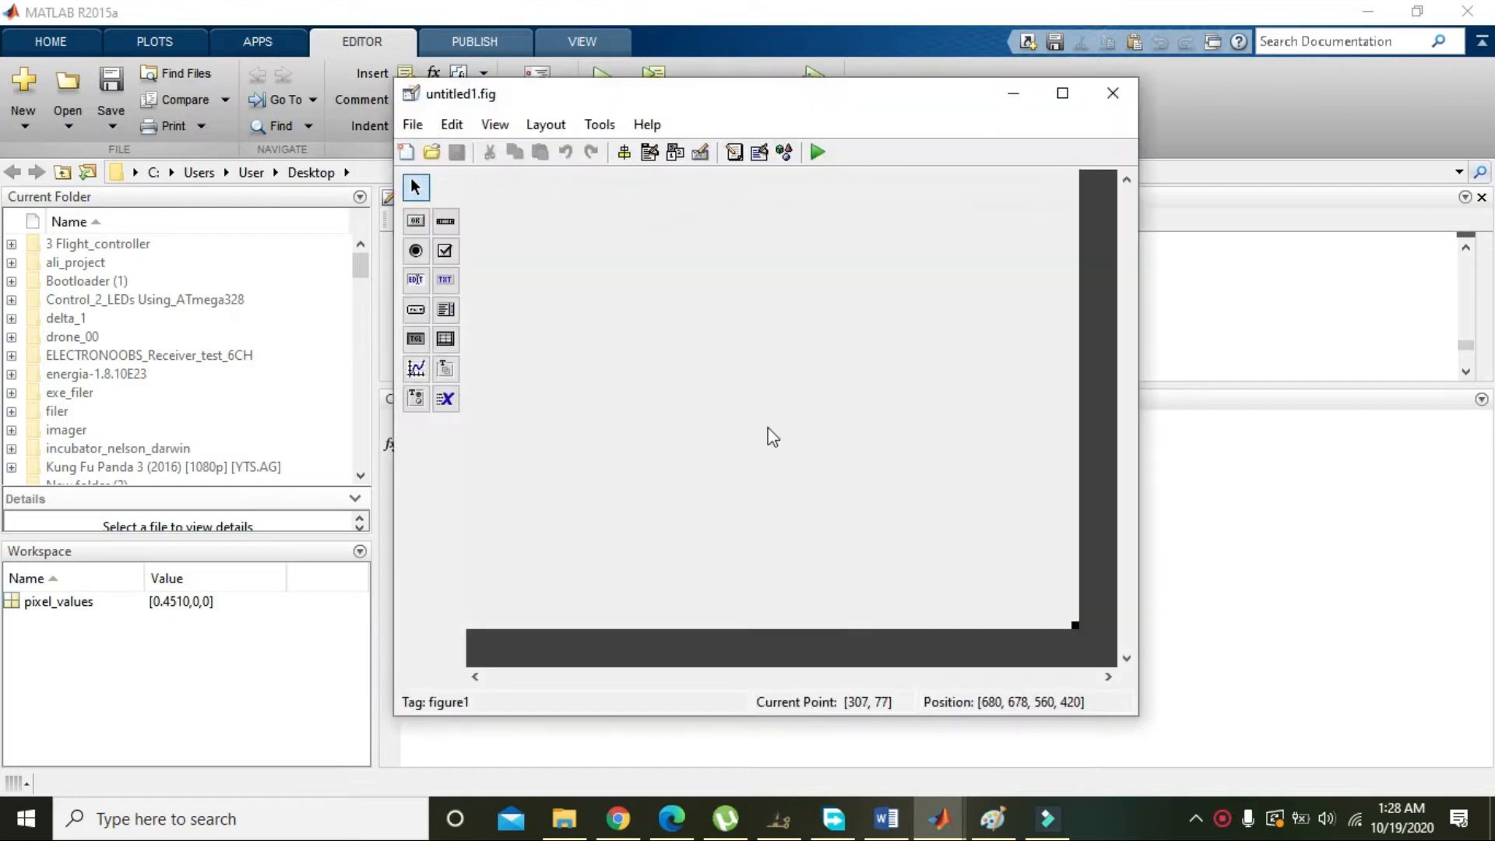
double_click(754, 117)
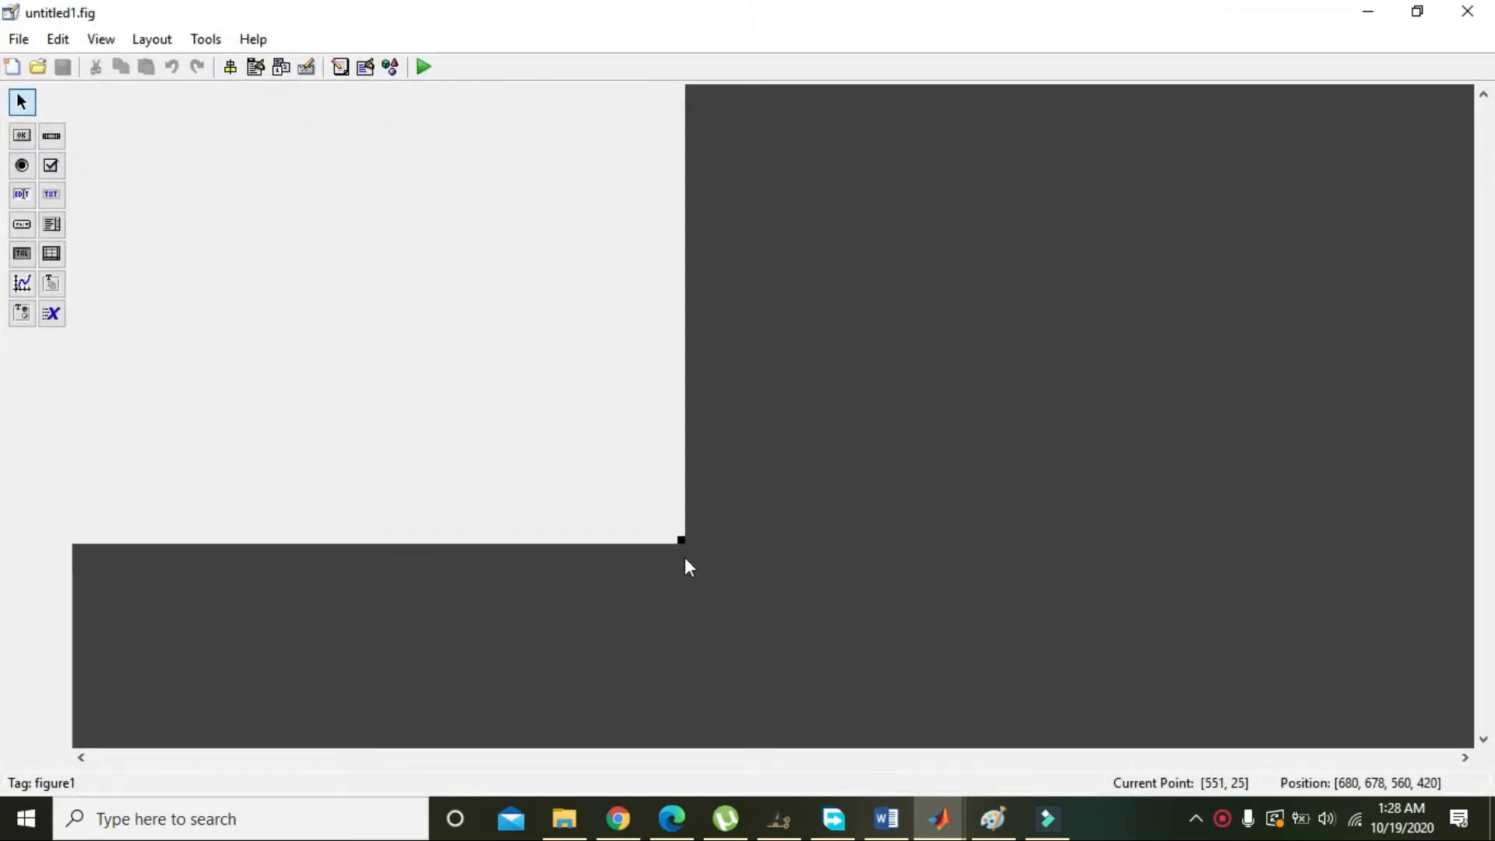
left_click_drag(684, 539, 1474, 750)
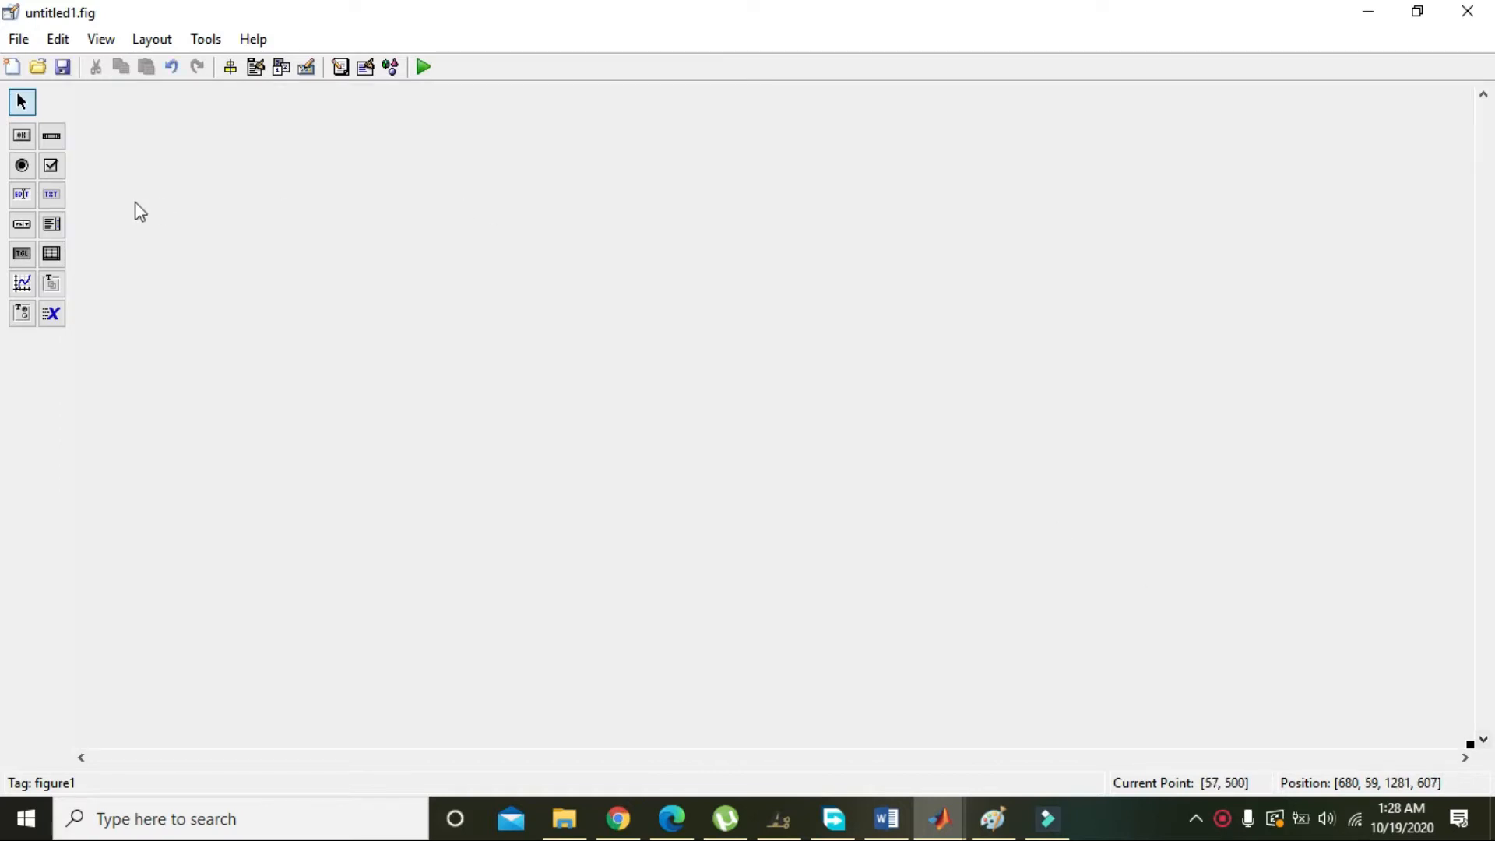
Draw a full-width Static Text label across the top of the layout
left_click(55, 199)
left_click_drag(81, 90, 1352, 180)
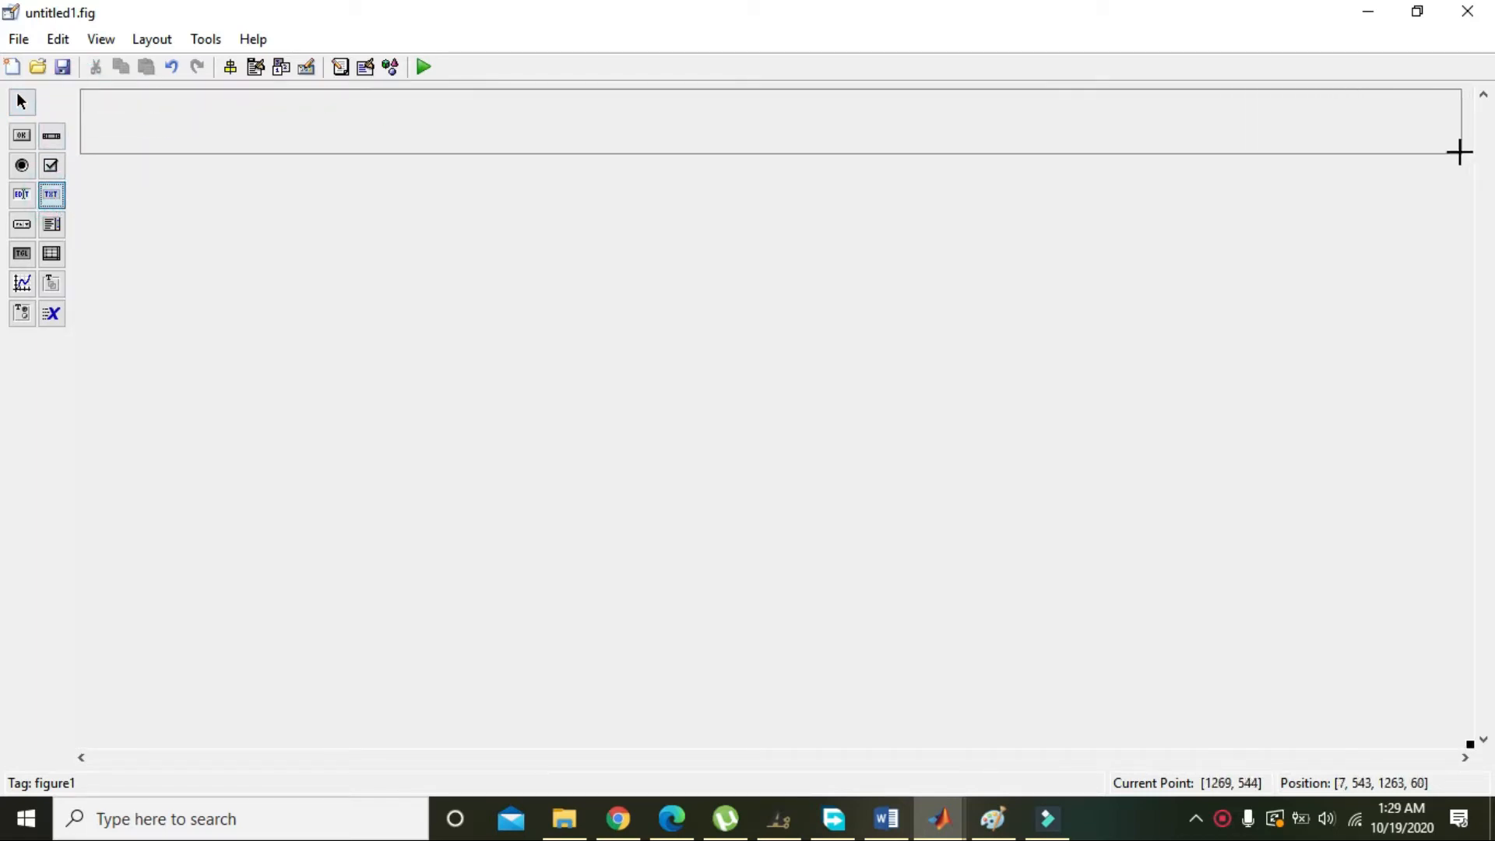
left_click_drag(1352, 182, 1462, 151)
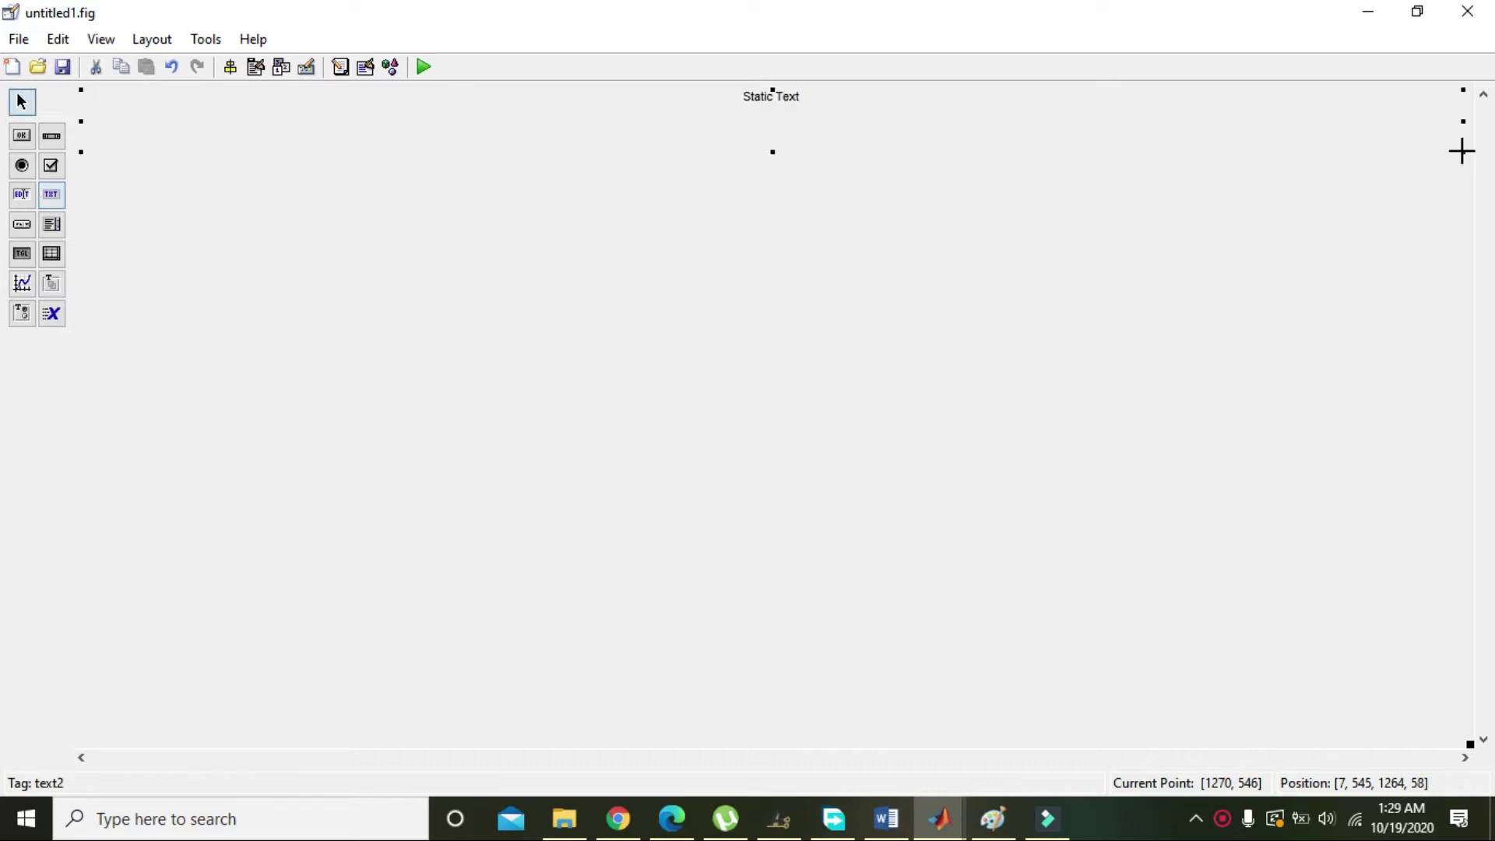
Set the label's String to 'Color Detector Program' and its FontSize to 28
double_click(777, 105)
left_click_drag(558, 257, 556, 550)
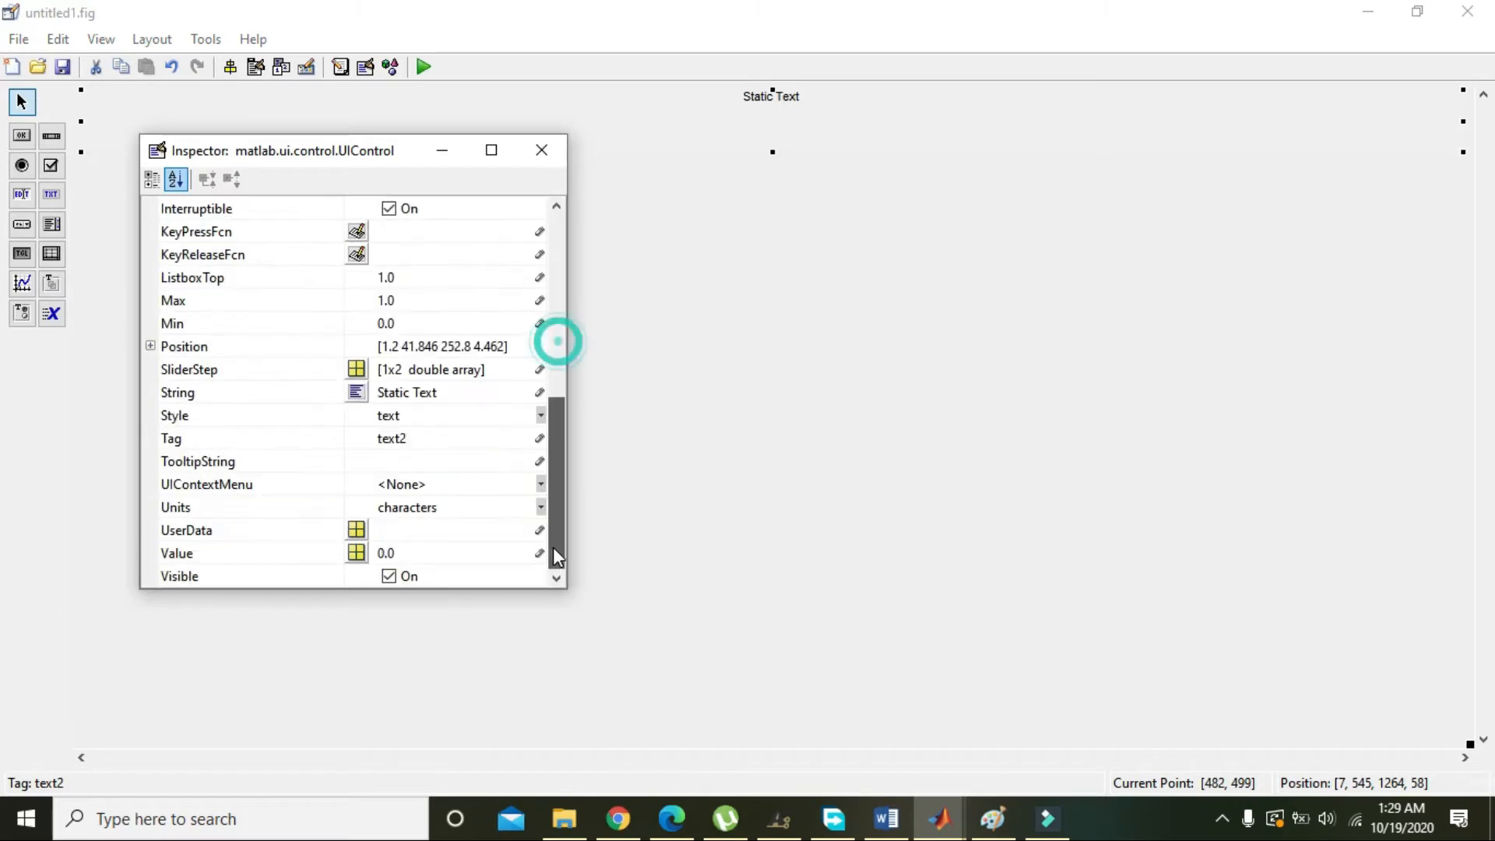
left_click(432, 392)
double_click(426, 393)
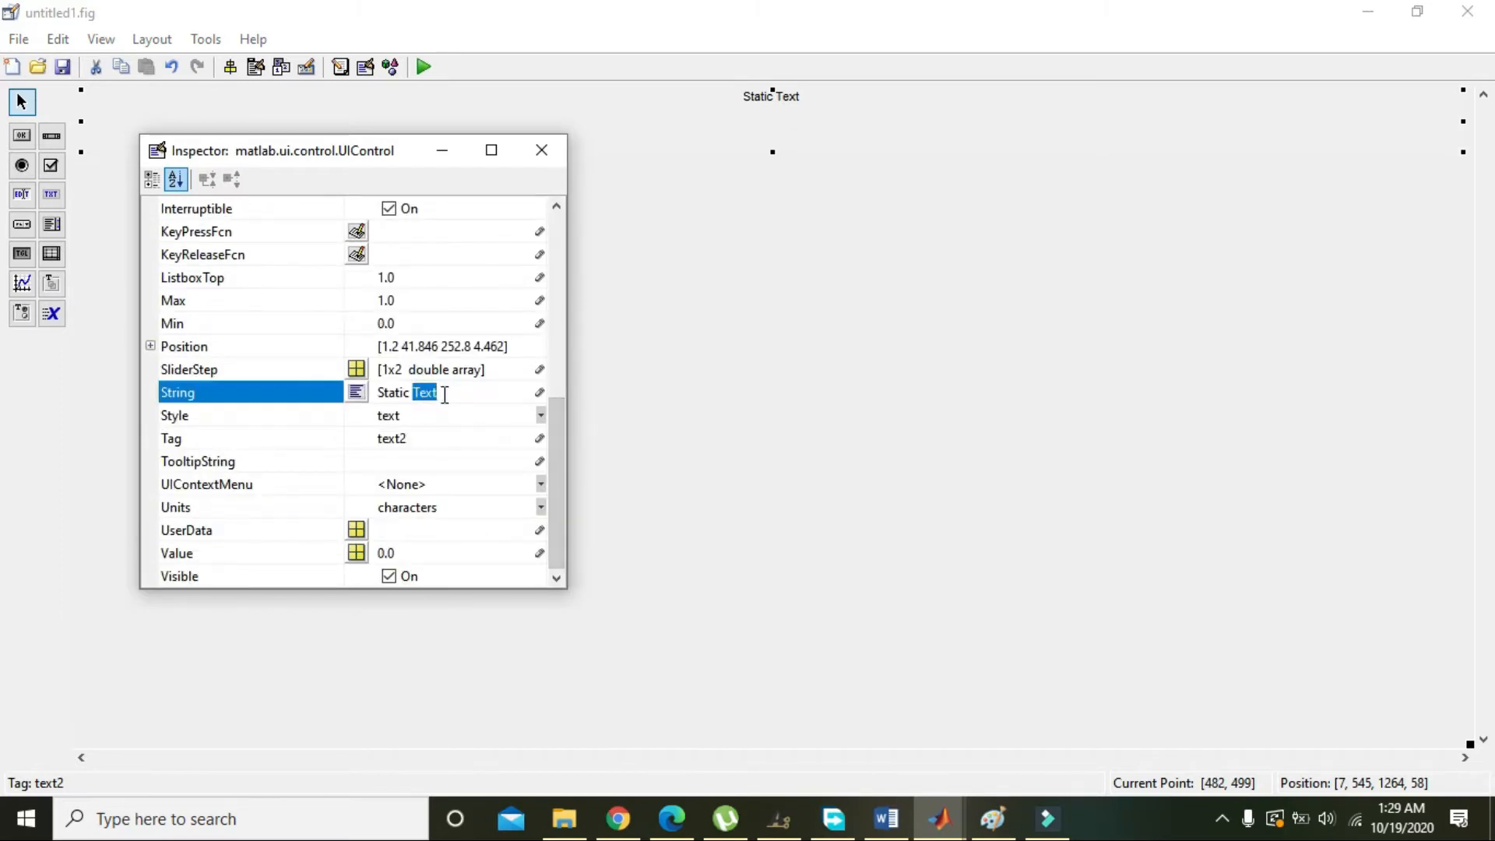
key("BackSpace")
type("Color Detector Program")
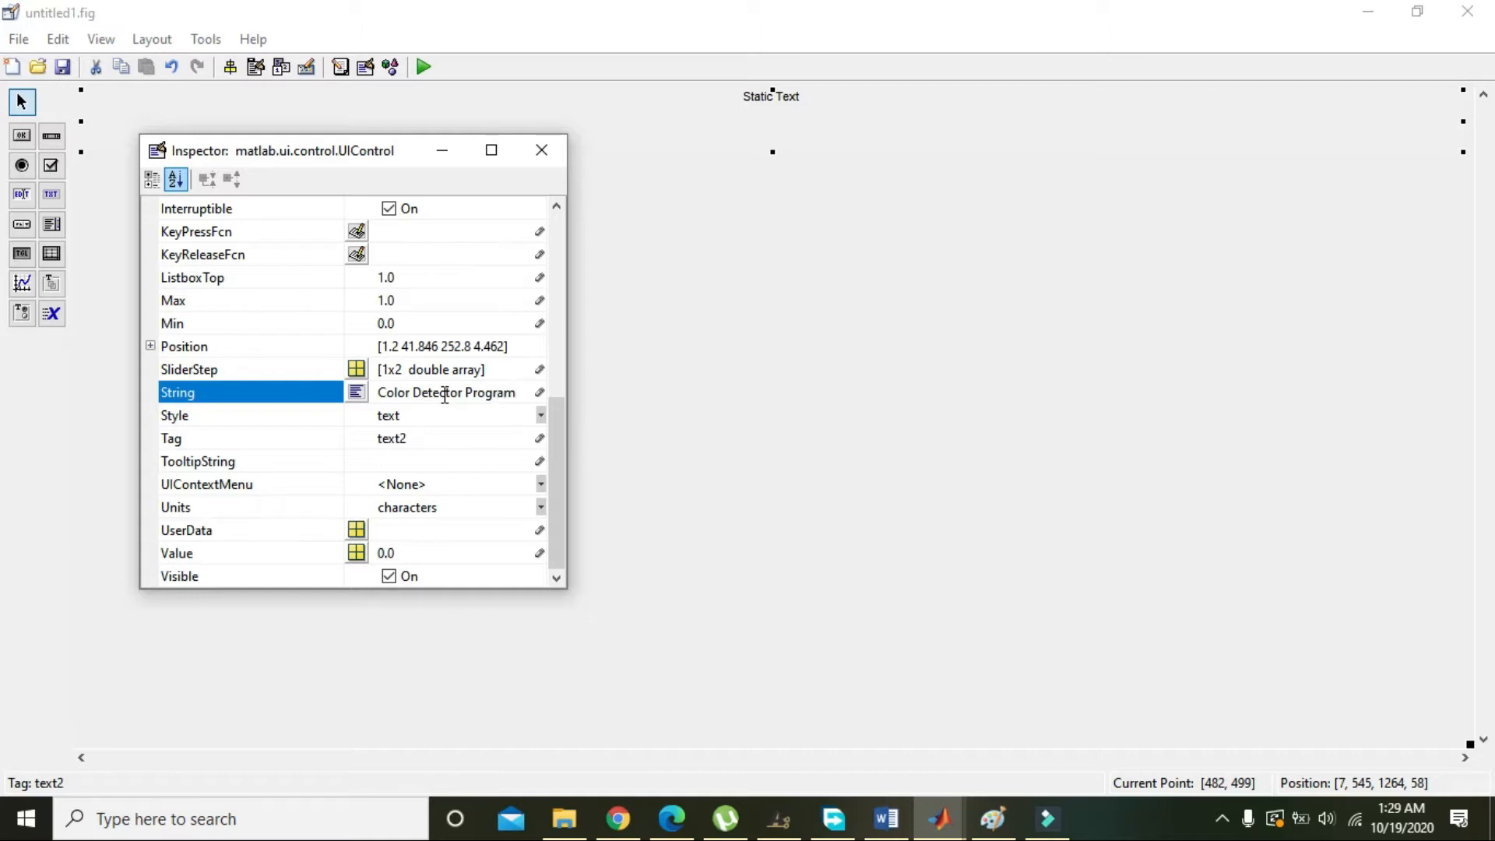
left_click_drag(559, 403, 557, 287)
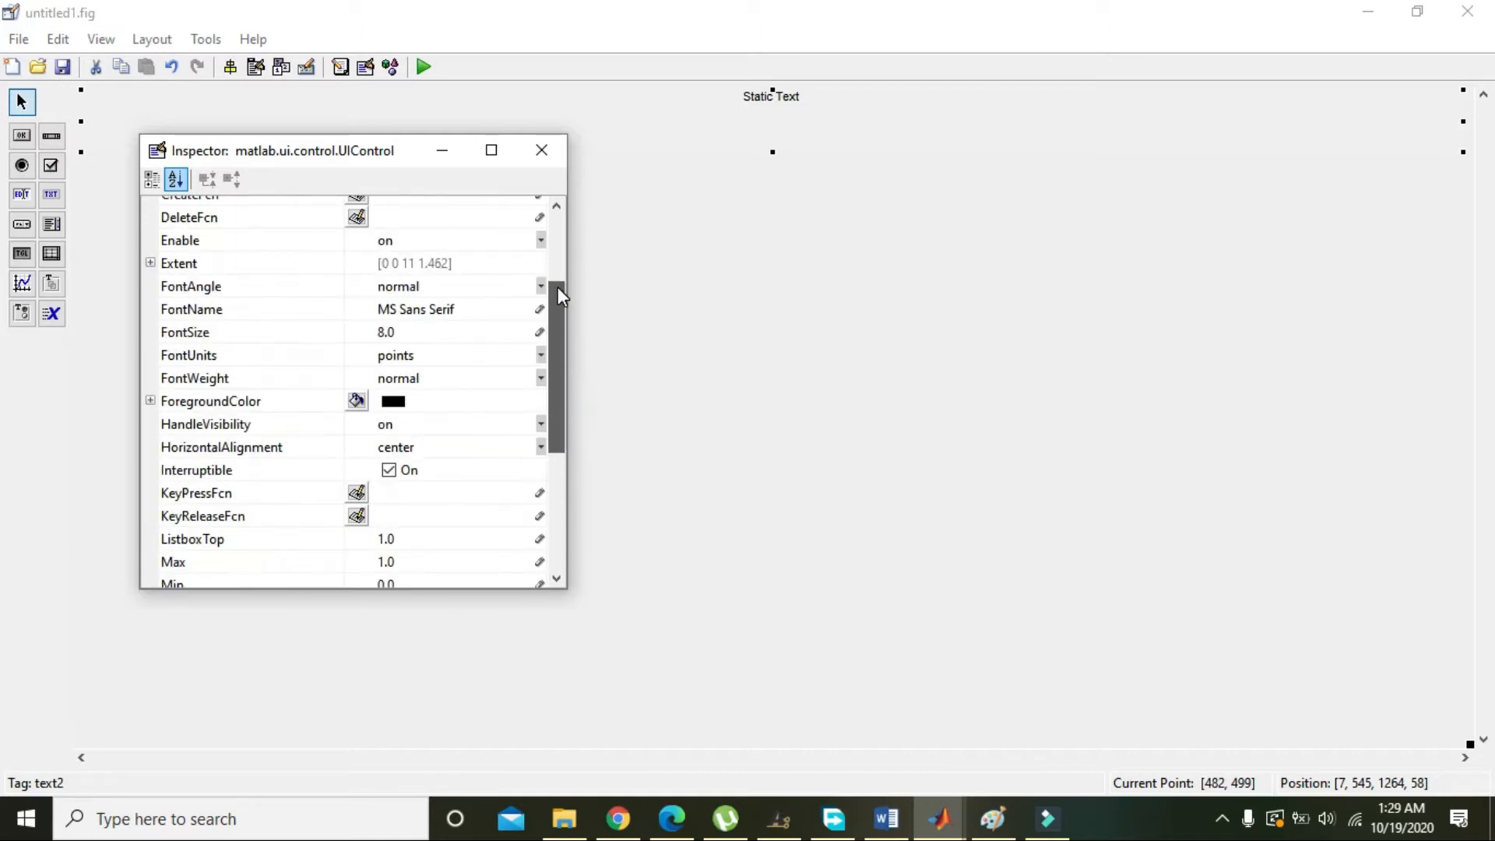
scroll(556, 287, "up", 1)
left_click(442, 401)
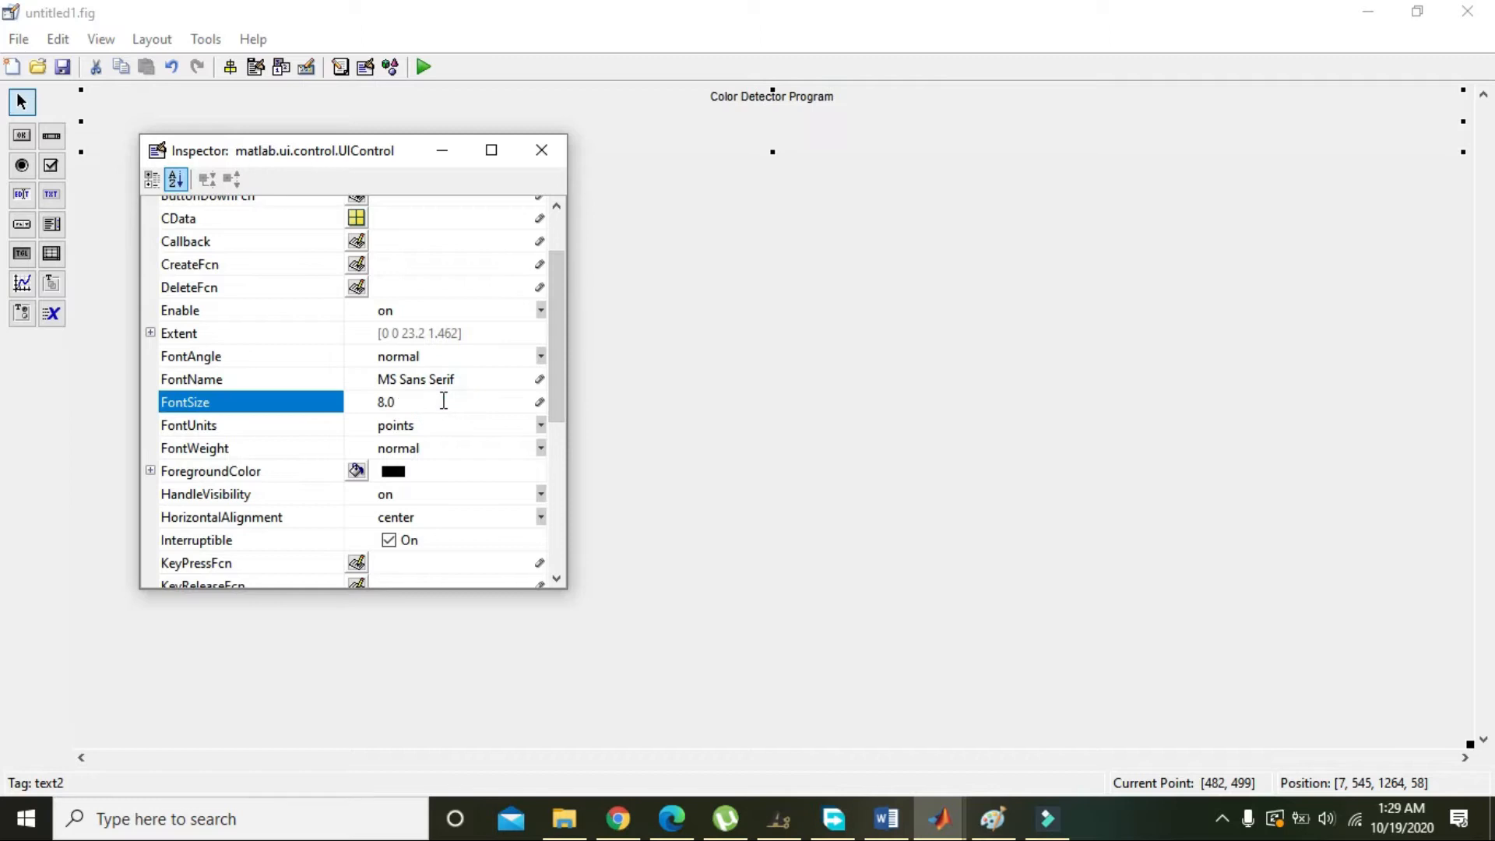
double_click(442, 401)
type("28")
key("Return")
Make the title bold with teal ForegroundColor and light grey BackgroundColor
left_click(444, 448)
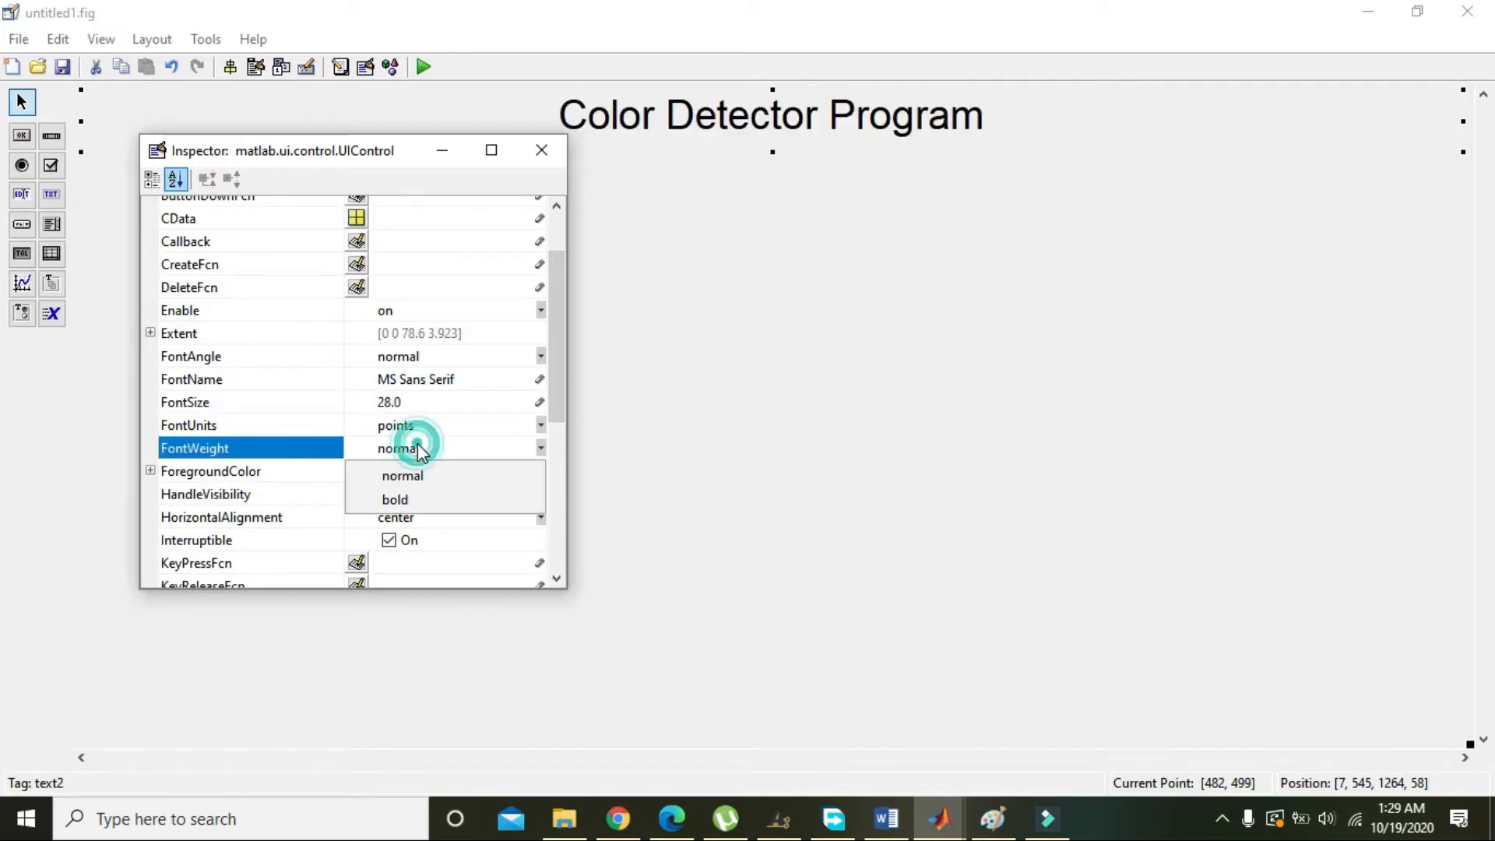
left_click(425, 499)
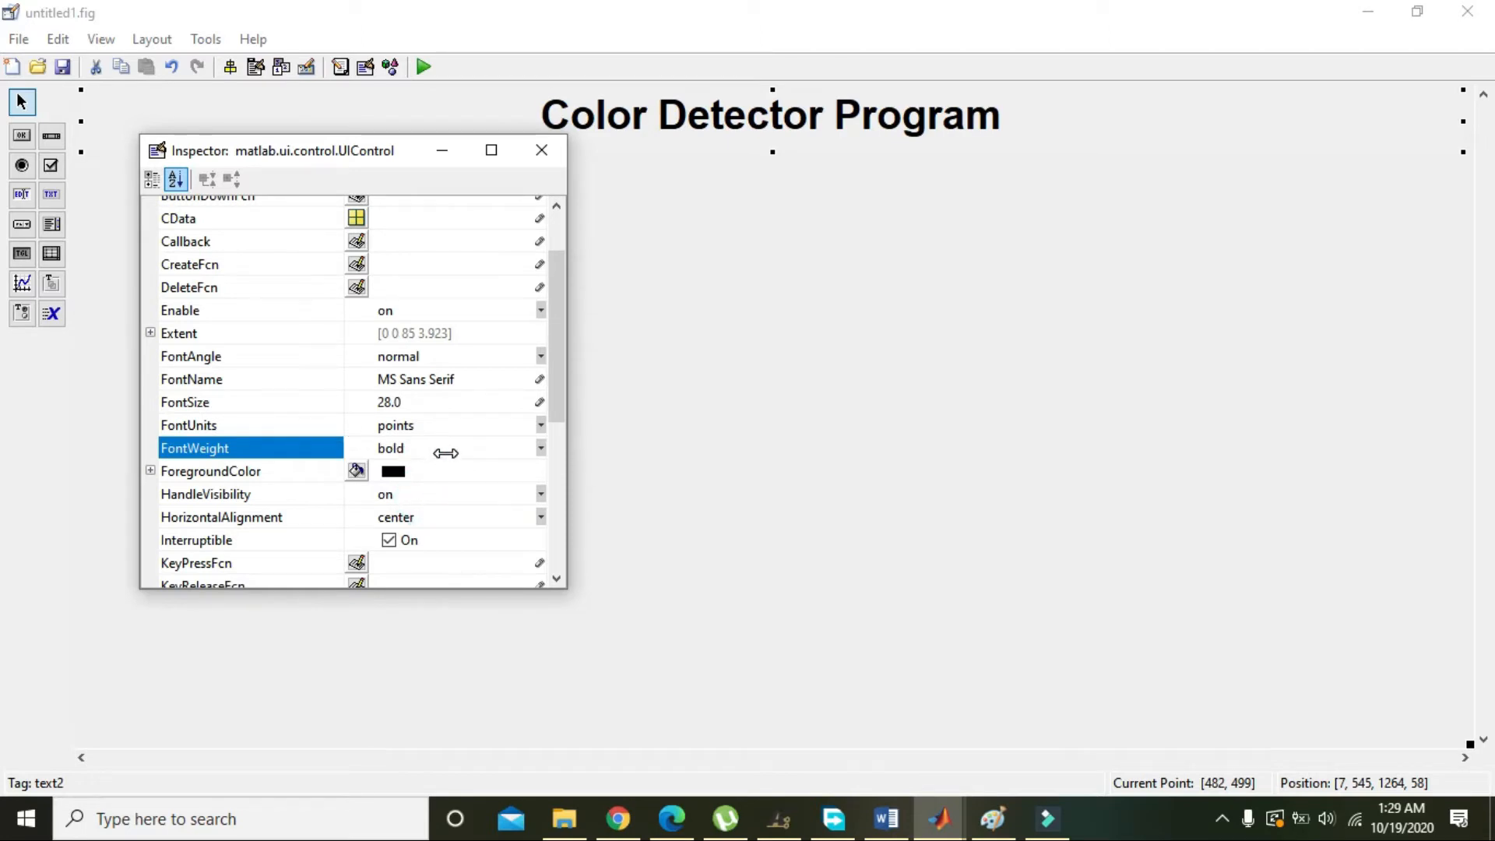
left_click(357, 471)
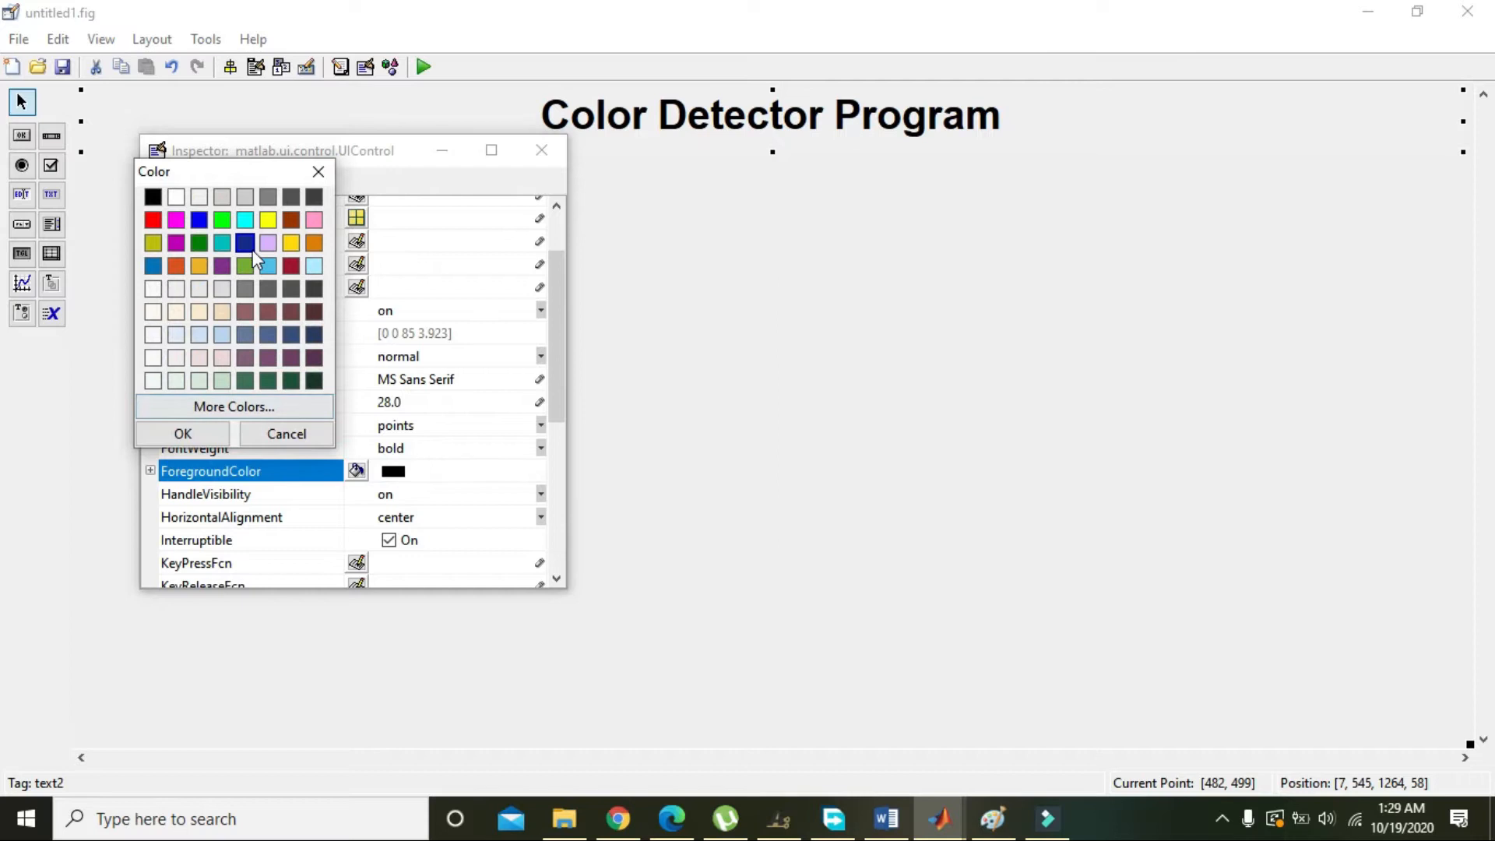
left_click(222, 241)
left_click(183, 434)
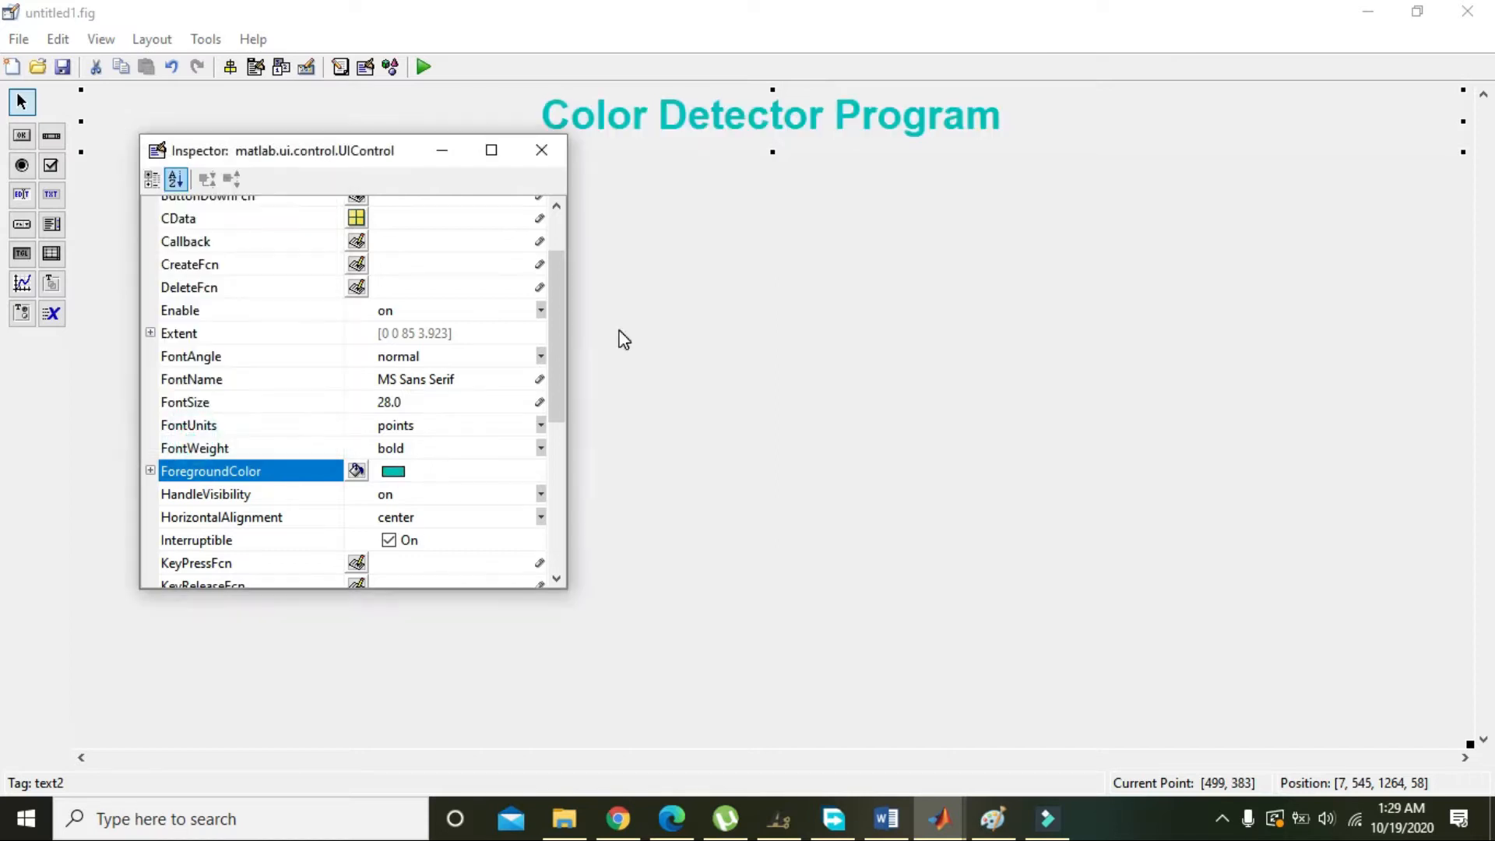
left_click_drag(560, 314, 559, 233)
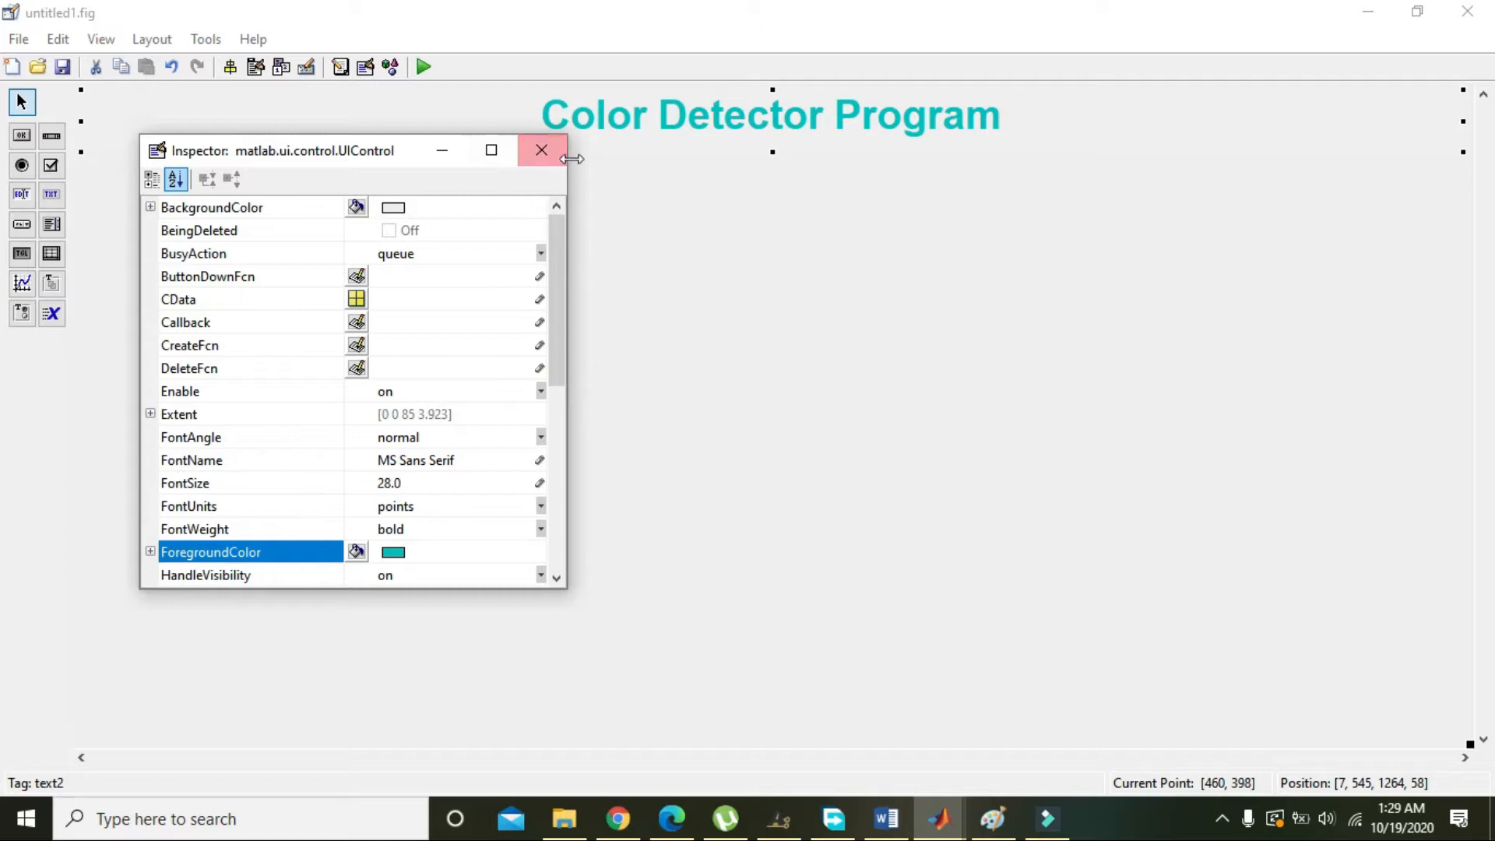
left_click(356, 209)
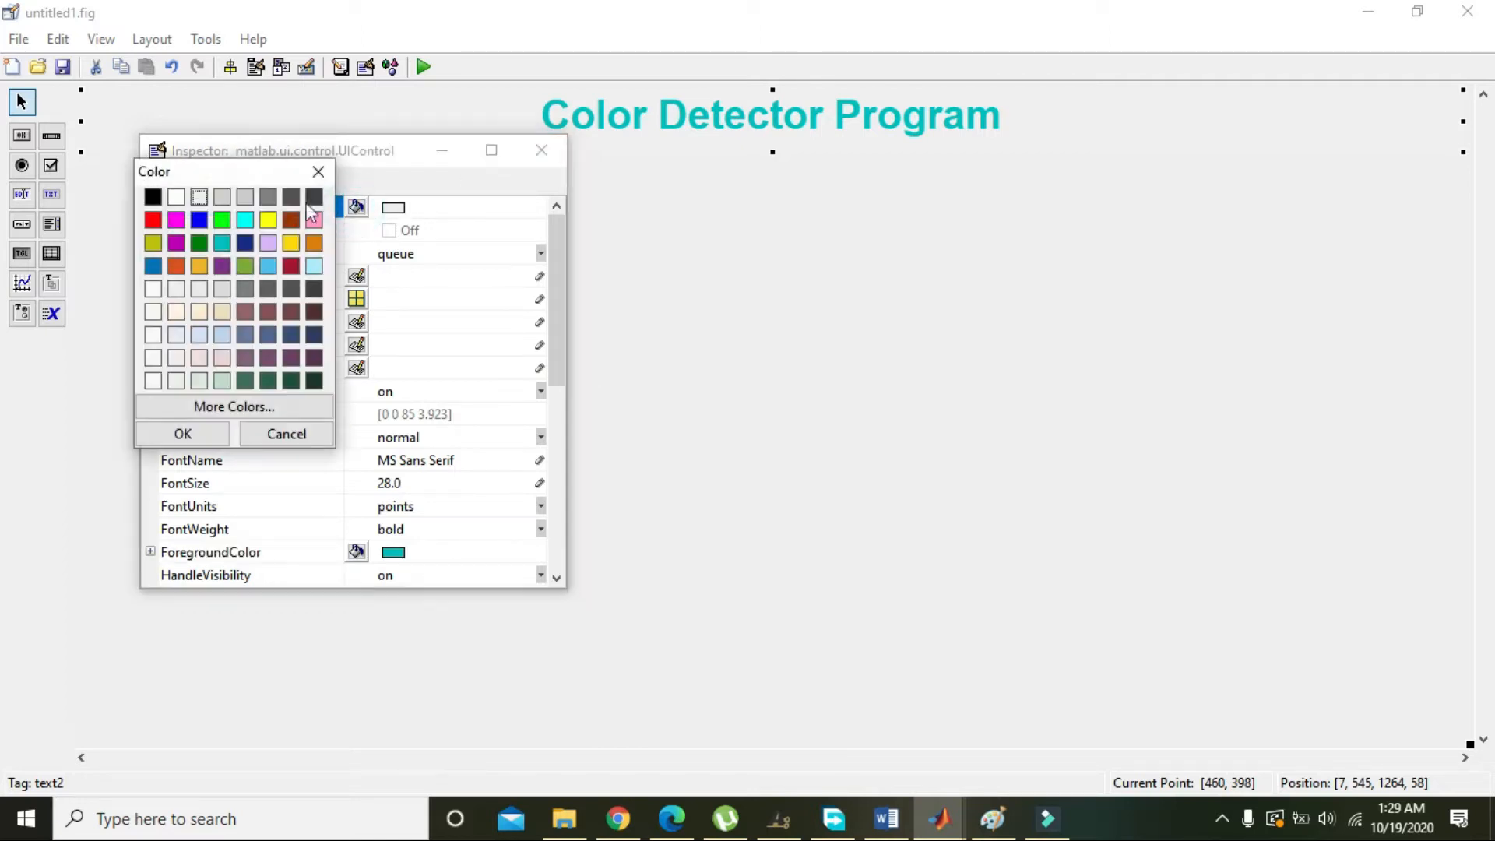
left_click(245, 197)
left_click(182, 434)
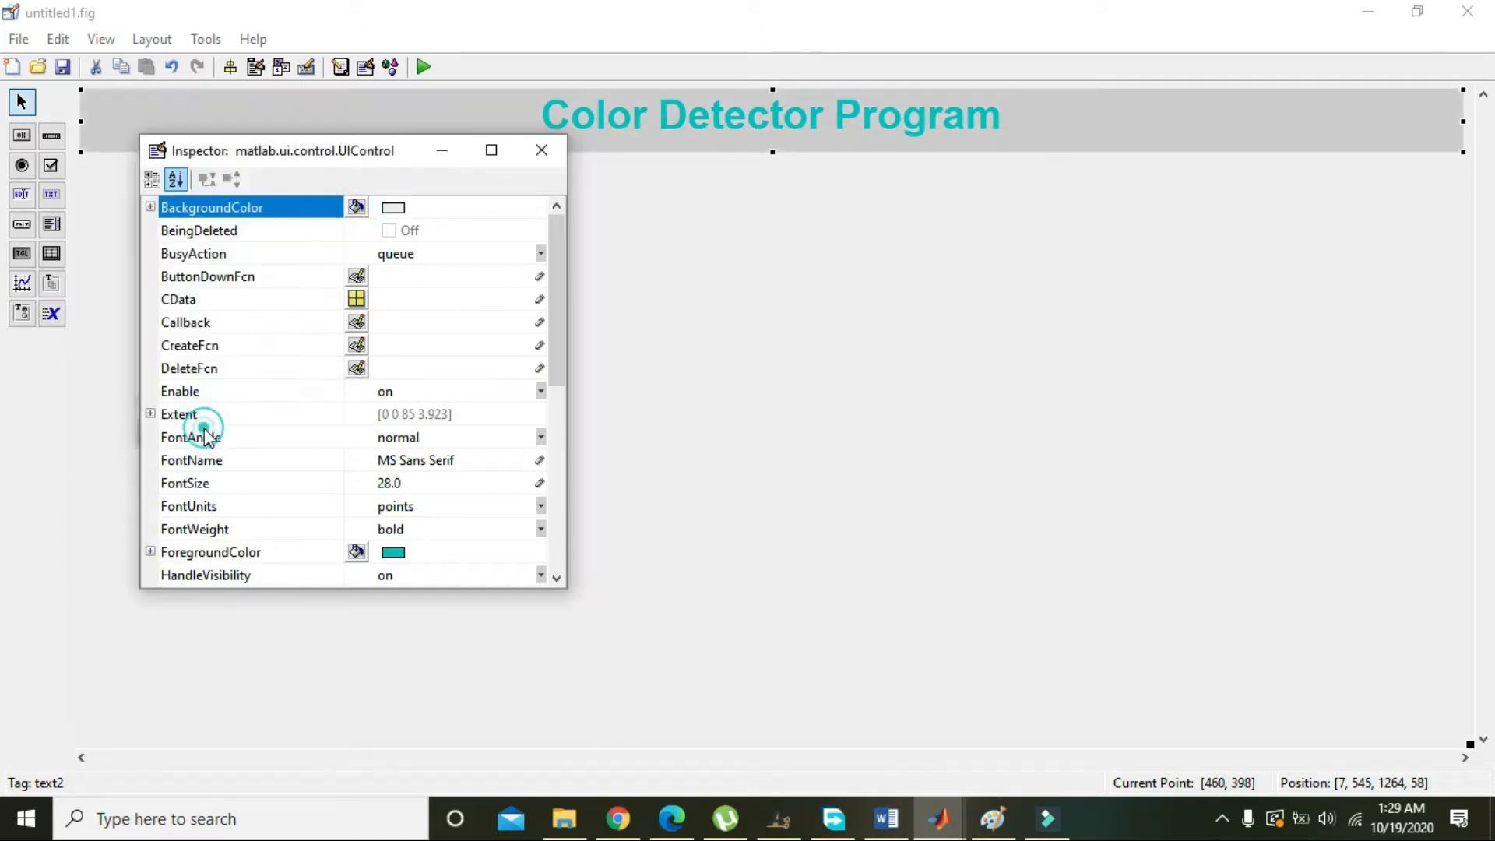
left_click(540, 150)
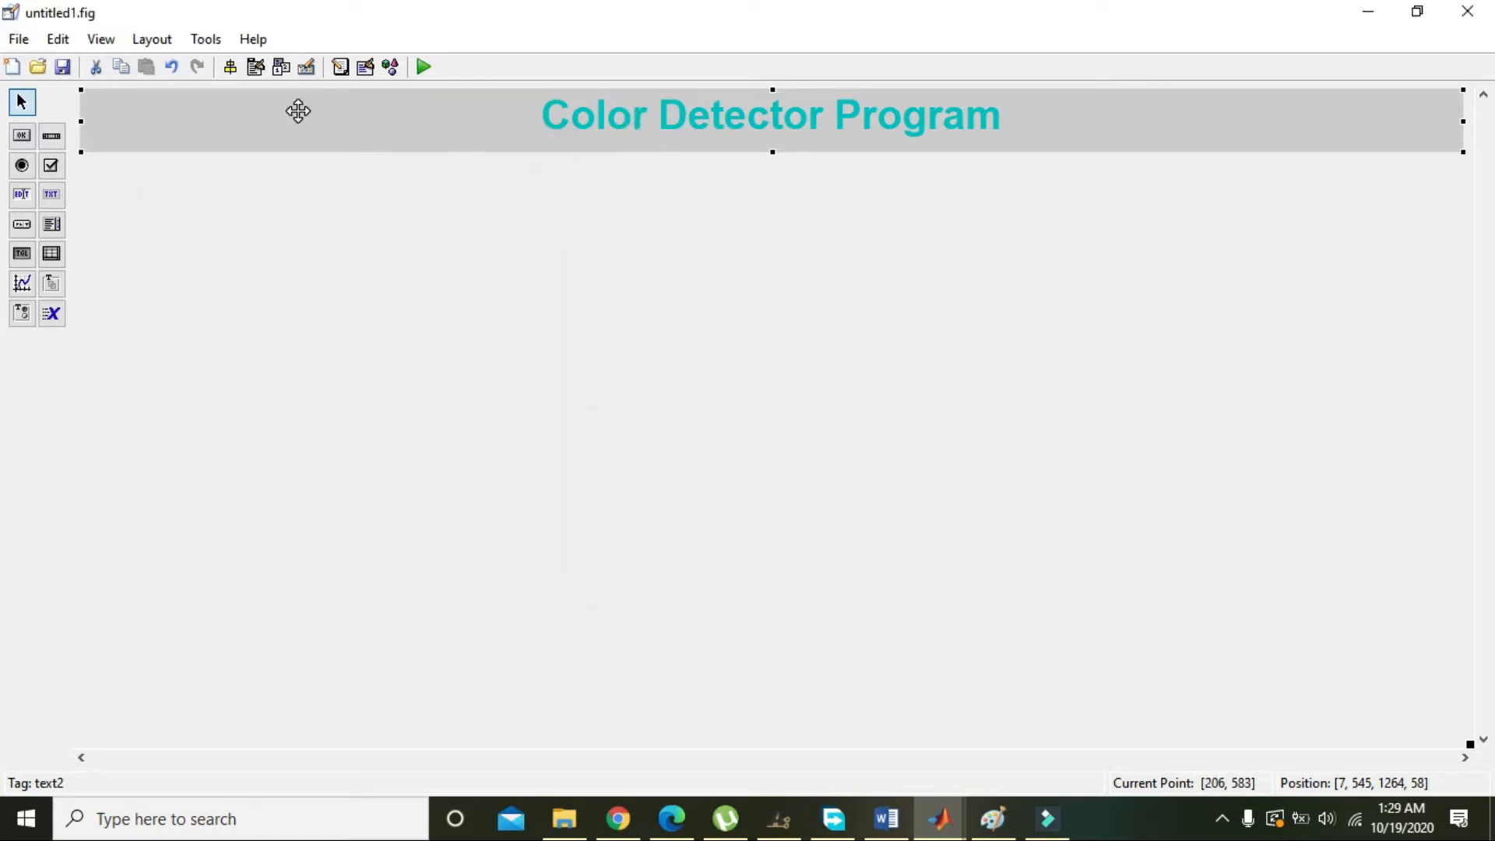
Draw a push button on the left beneath the title
left_click(21, 137)
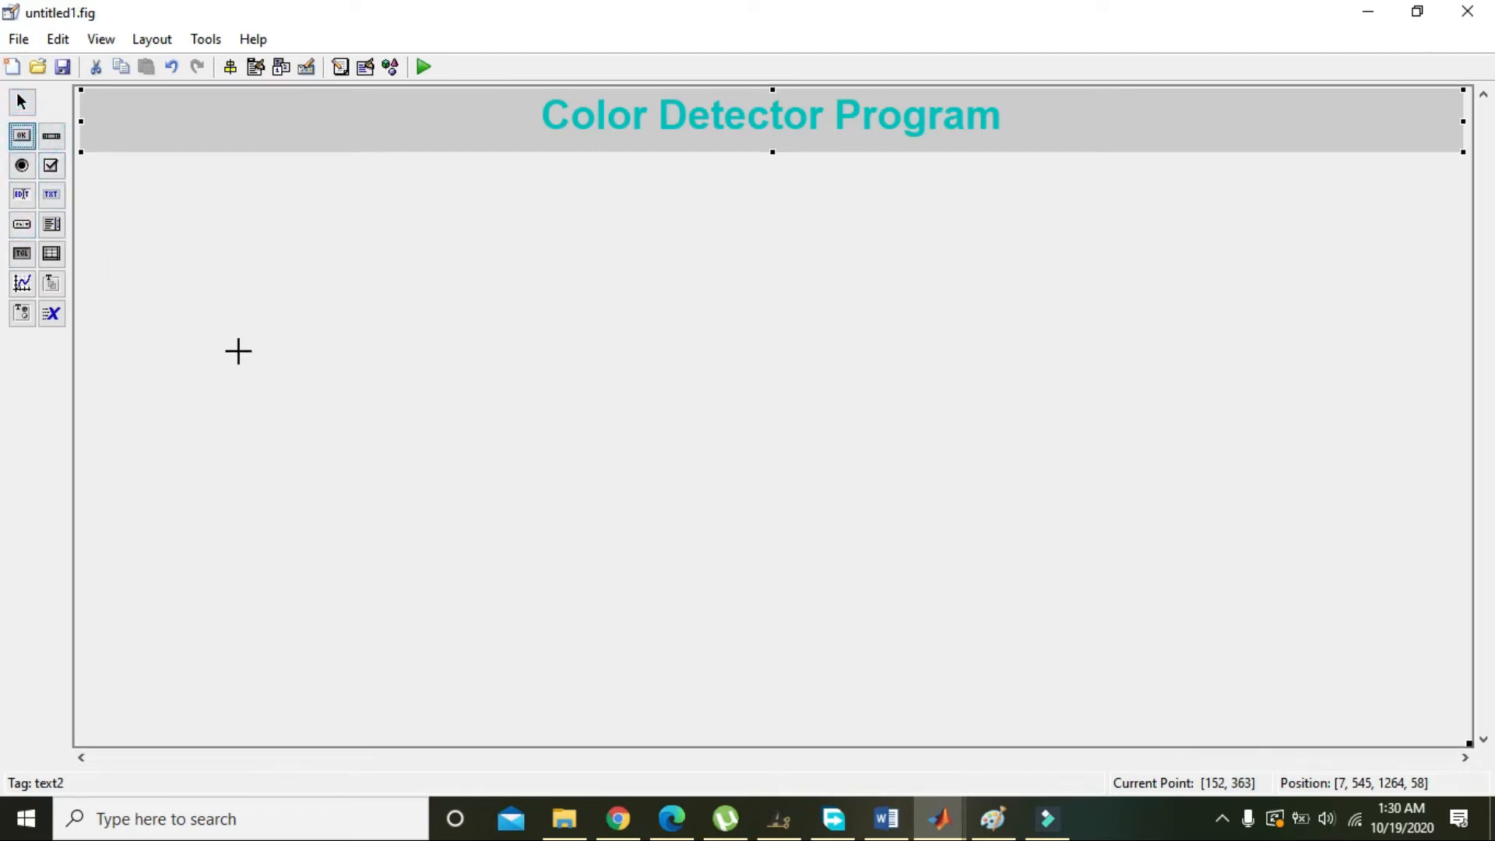
left_click_drag(238, 351, 445, 417)
left_click(419, 337)
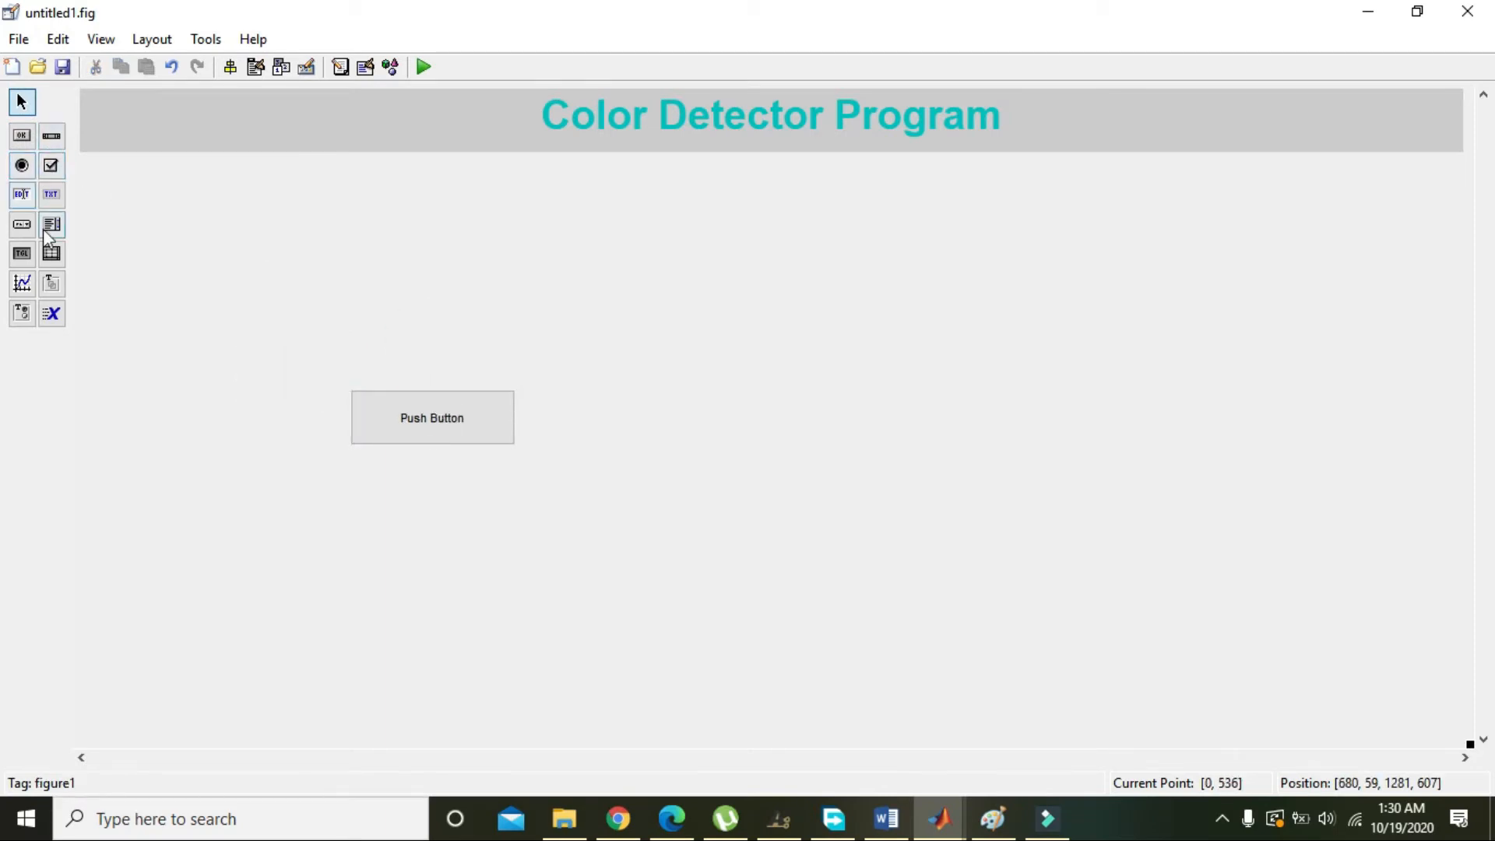
Draw a large axes area on the right and nudge the button lower and left
left_click(21, 283)
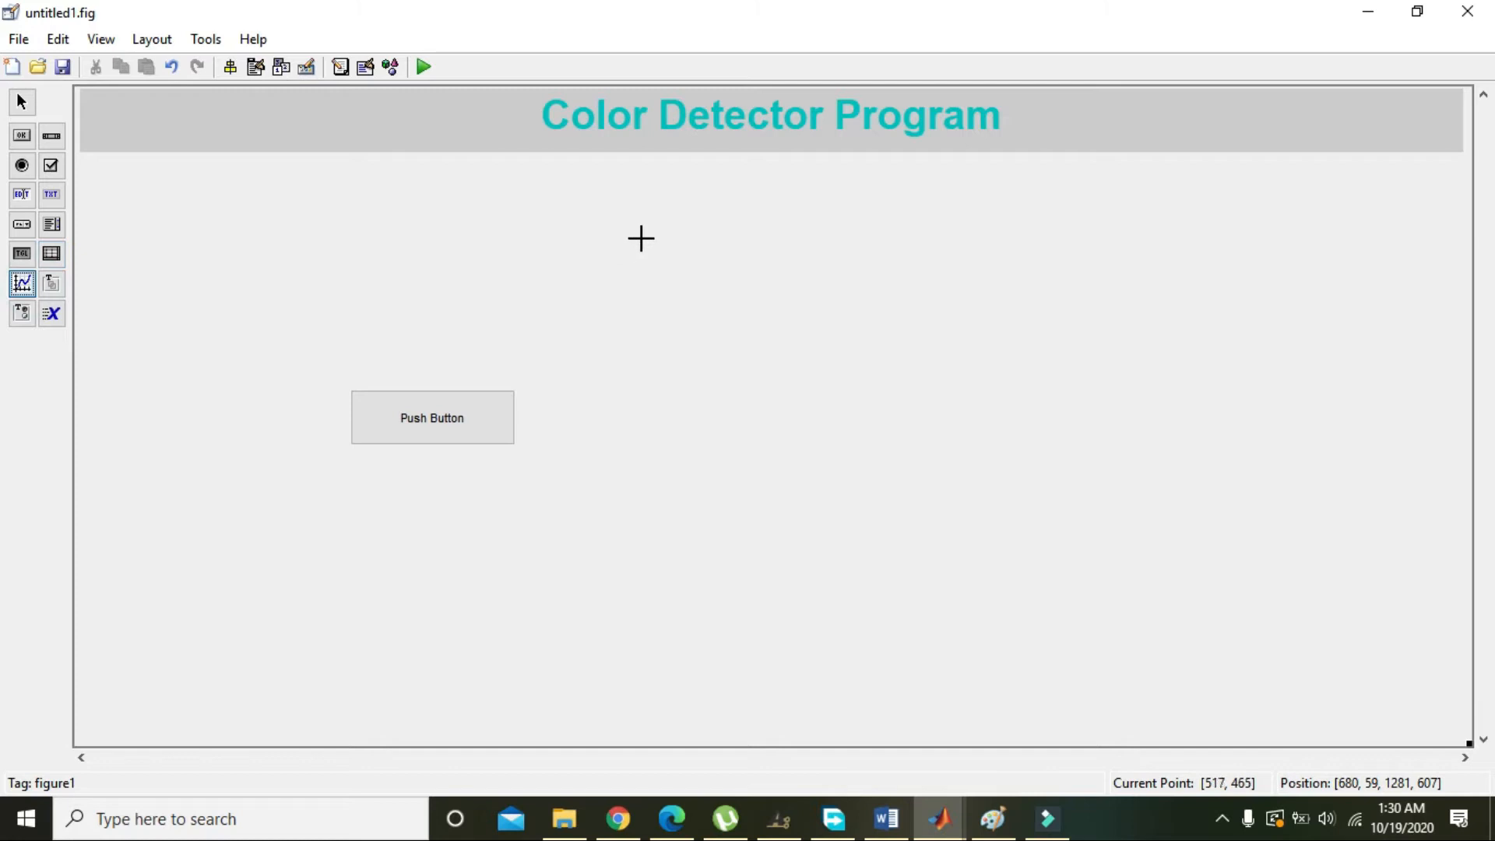
mouse_move(647, 239)
left_mouse_down()
mouse_move(1323, 667)
mouse_move(1344, 698)
left_mouse_up()
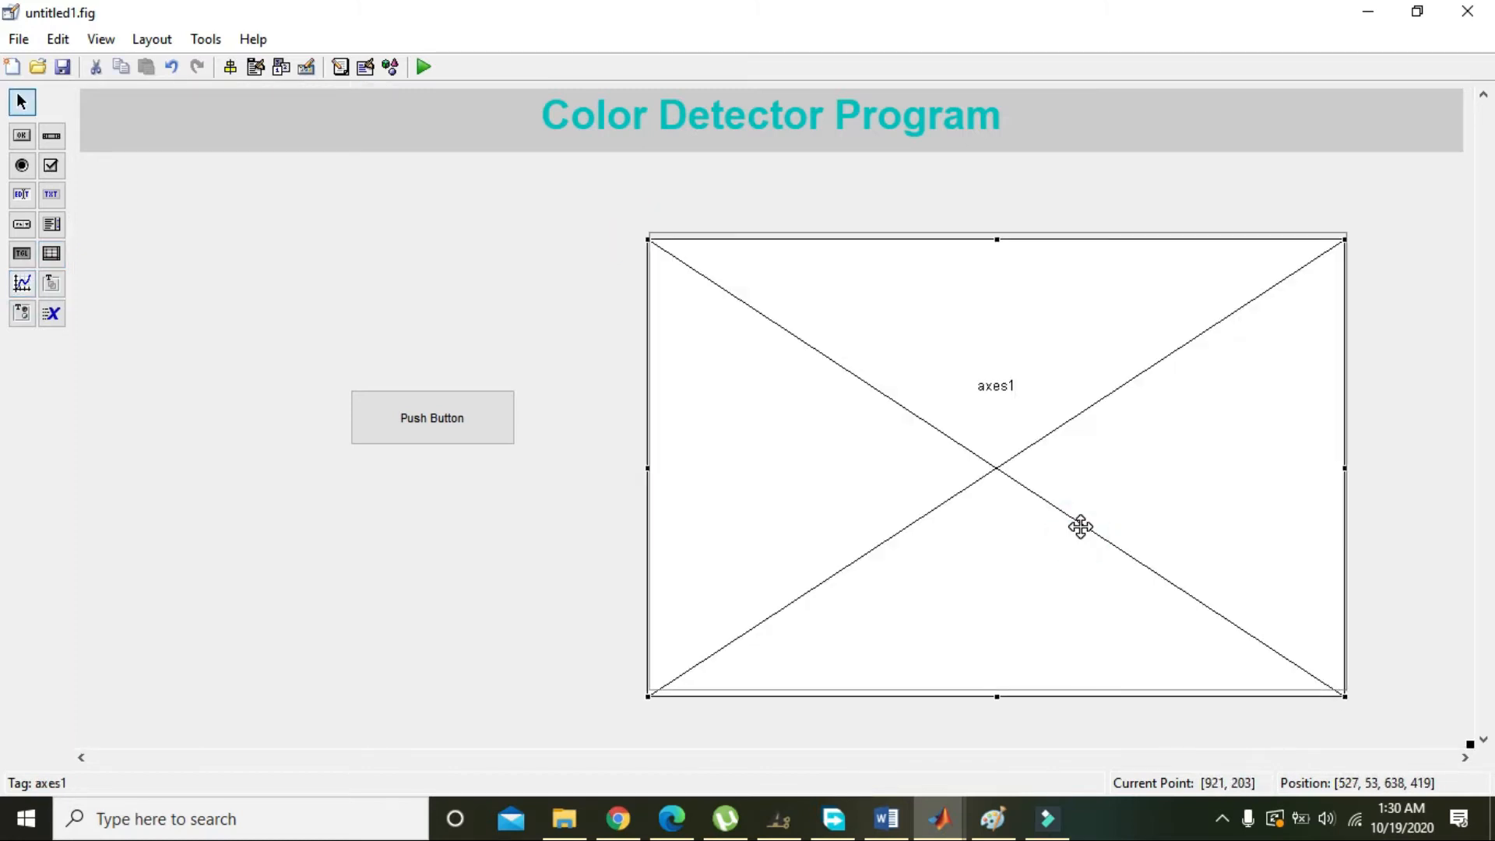
left_click_drag(432, 417, 397, 449)
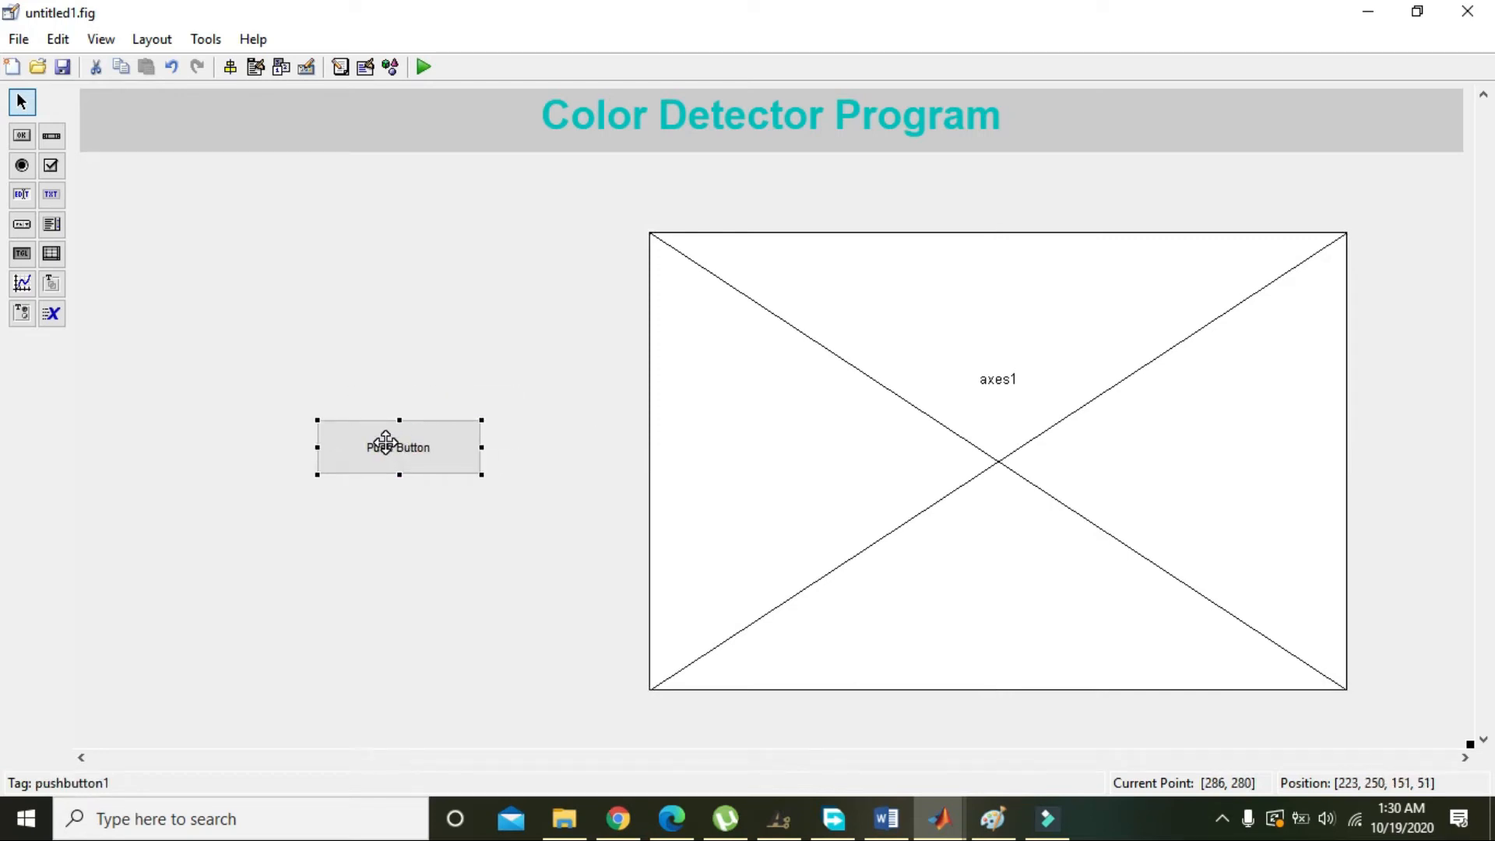
Open the push button's Callback, saving the GUI as color_det in Local Disk (E:) > New folder
right_click(385, 443)
mouse_move(514, 708)
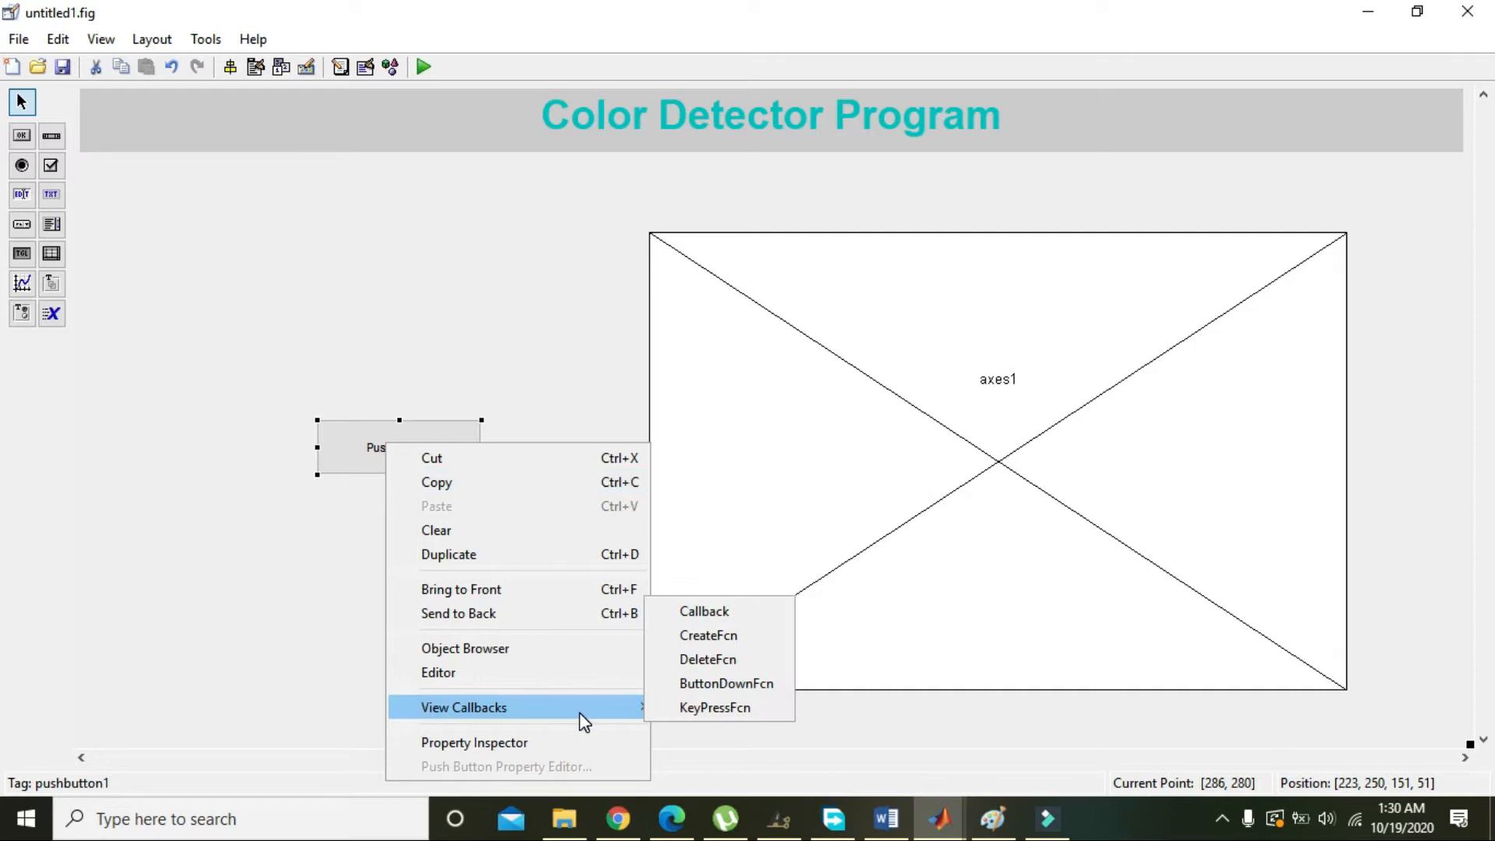
left_click(703, 612)
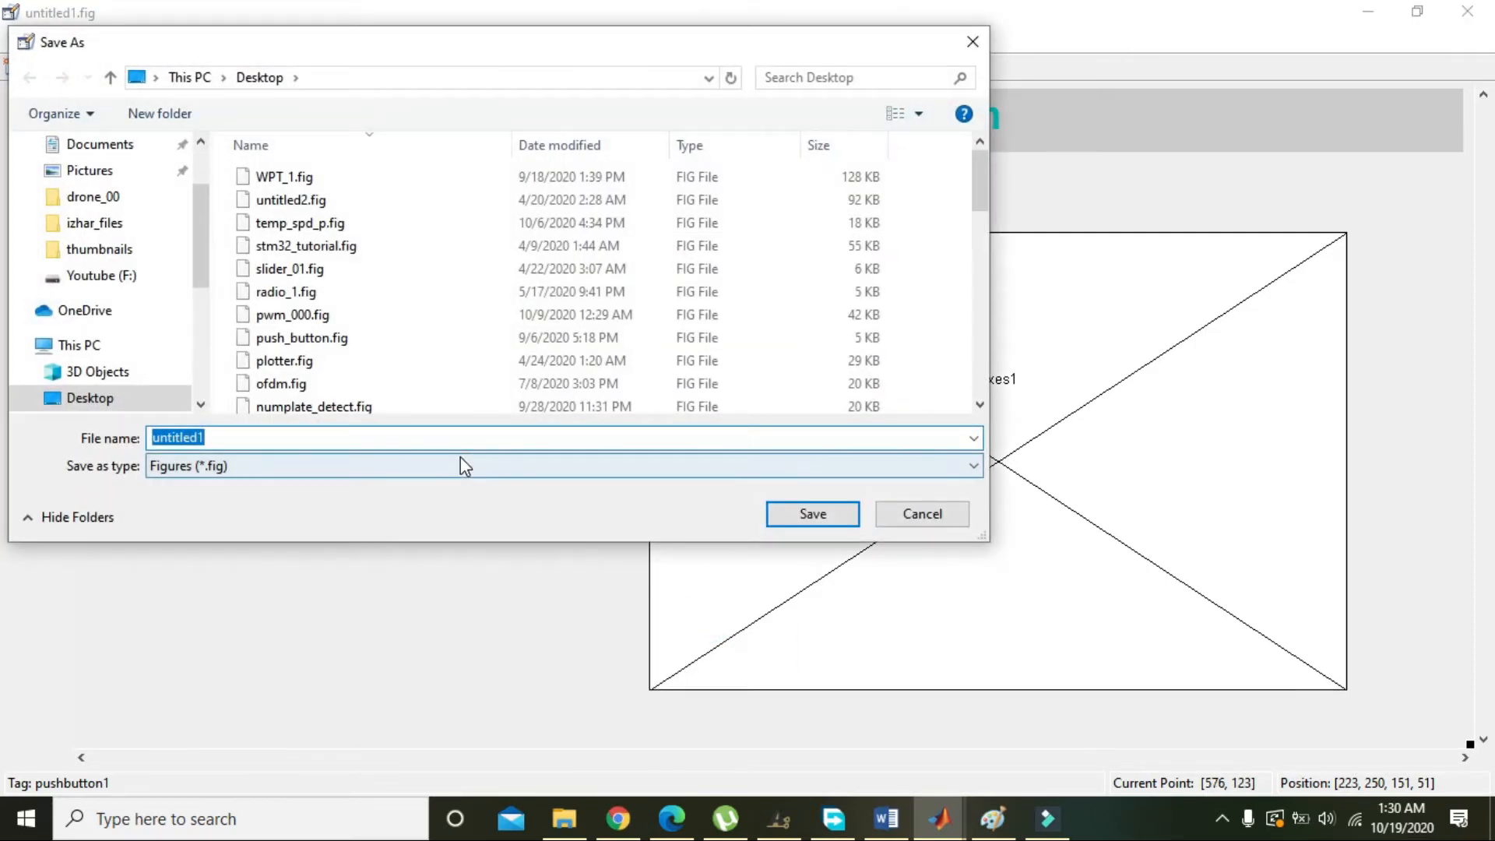
type("color_det")
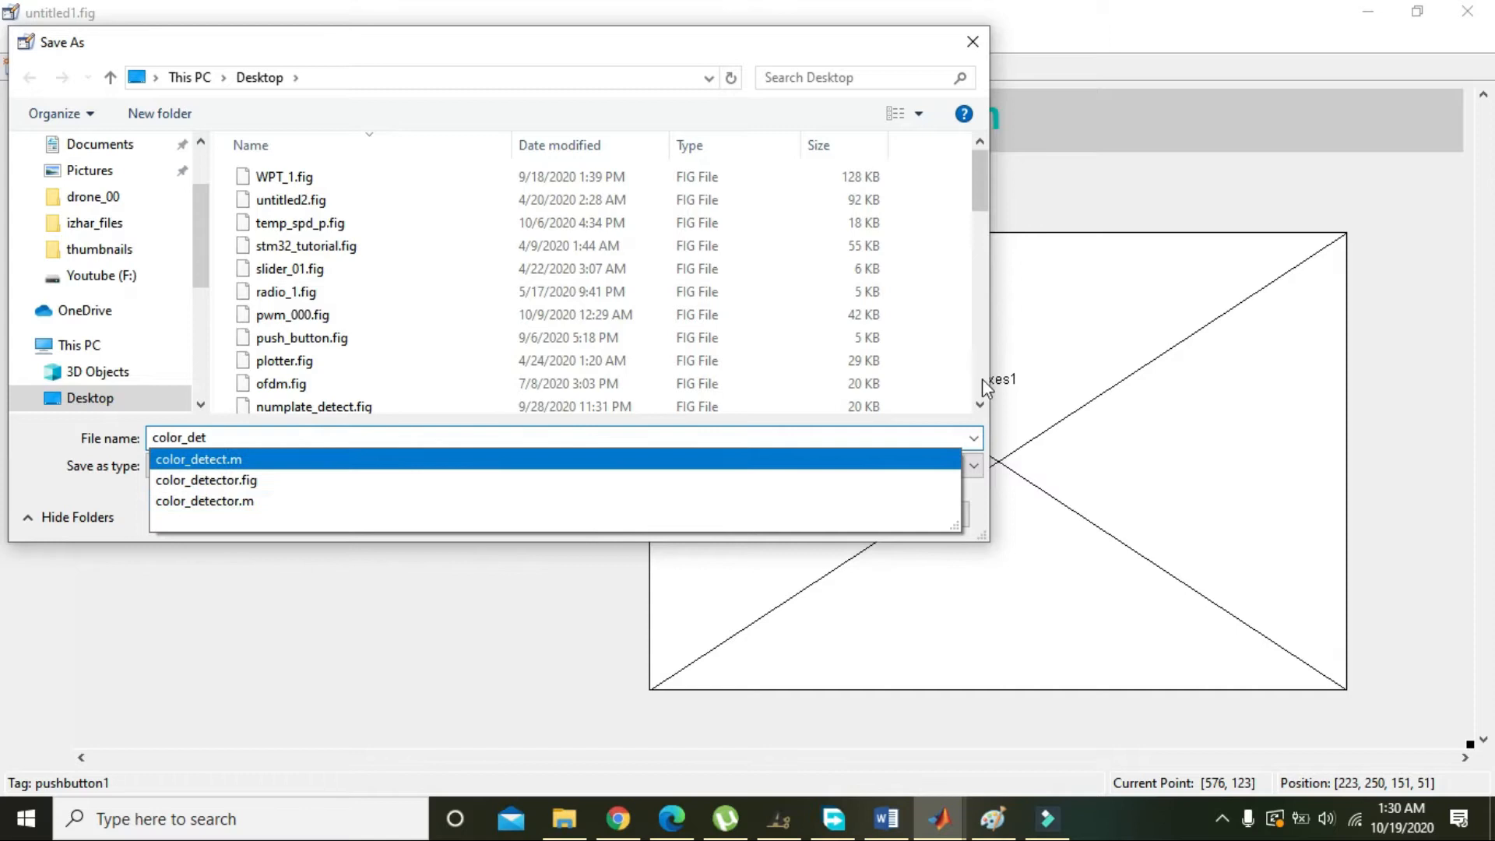
left_click(841, 115)
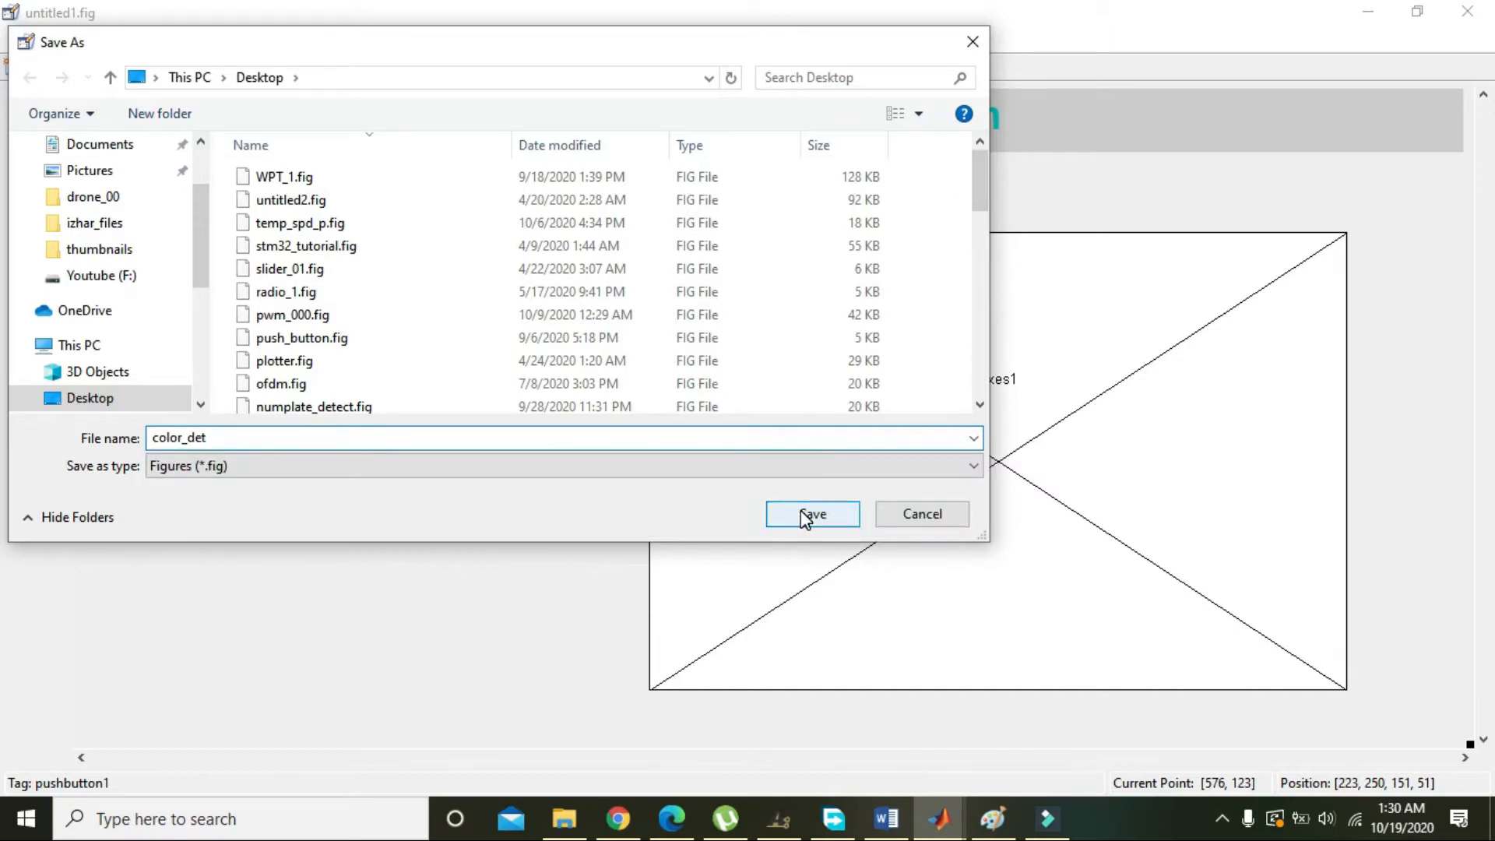
left_click(200, 347)
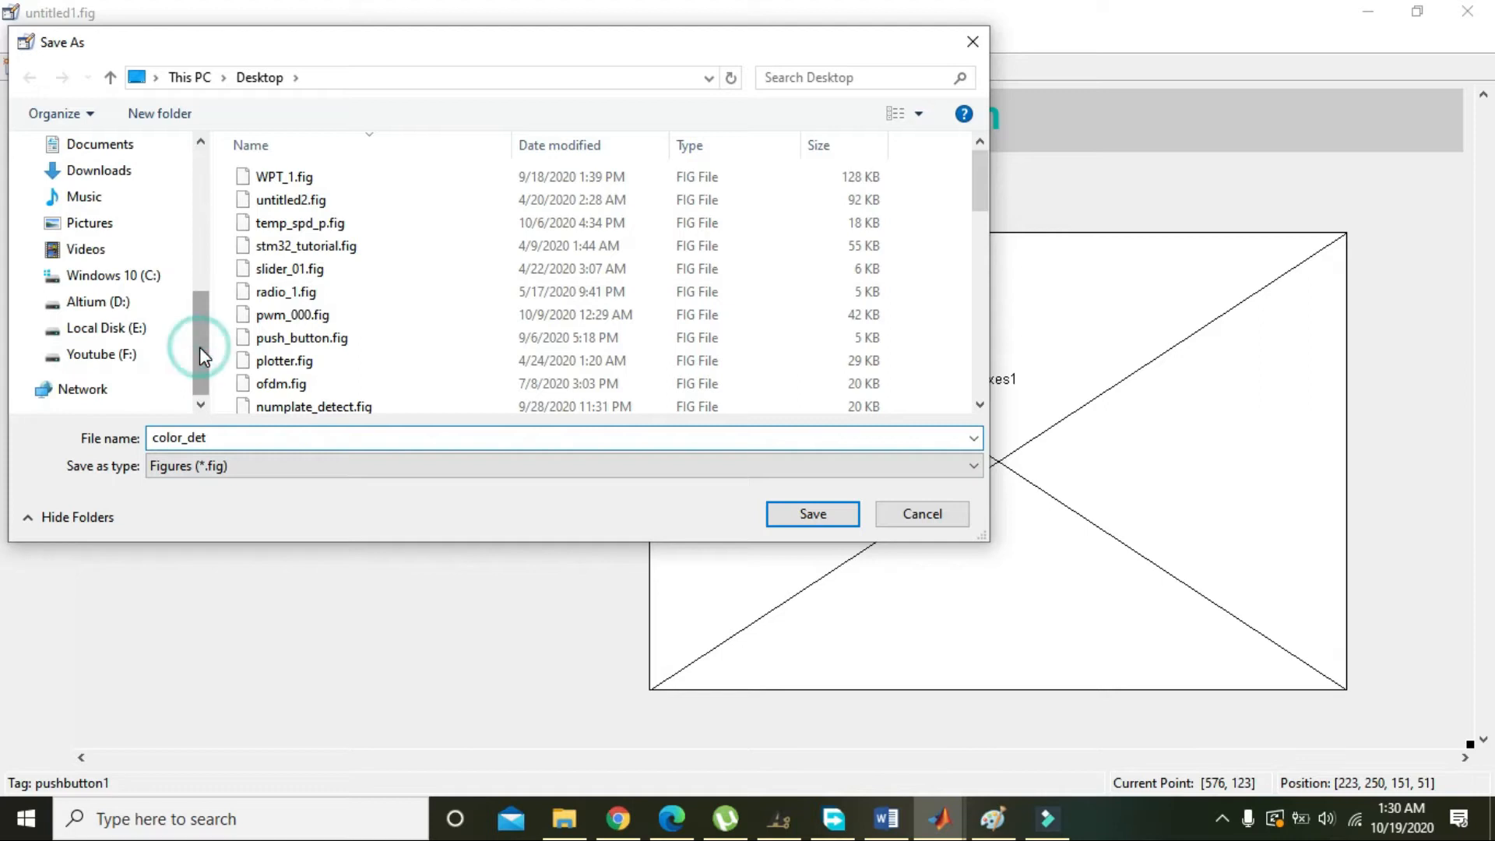
mouse_move(117, 280)
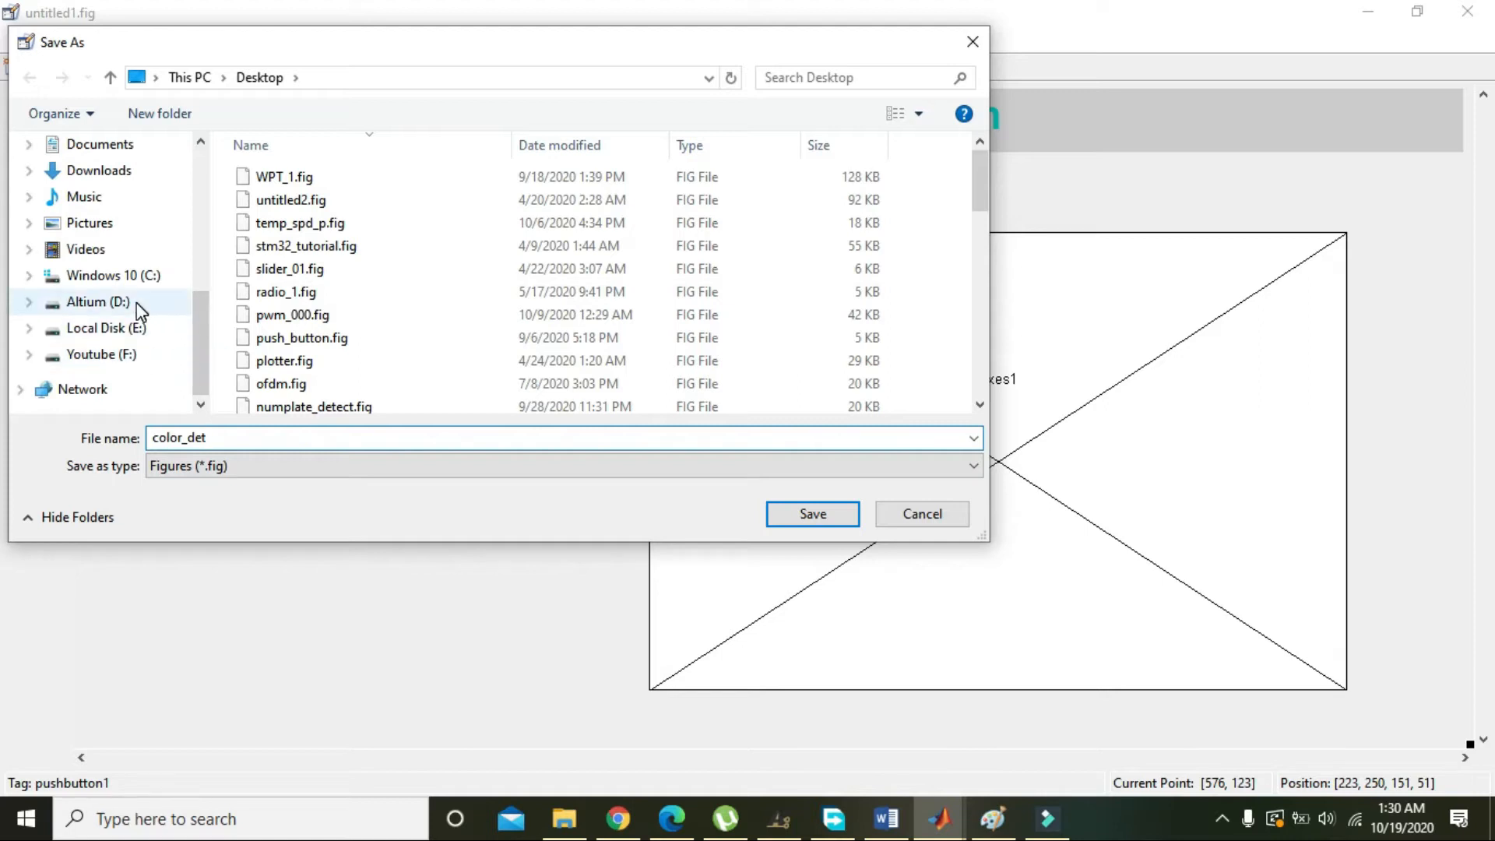
left_click(105, 327)
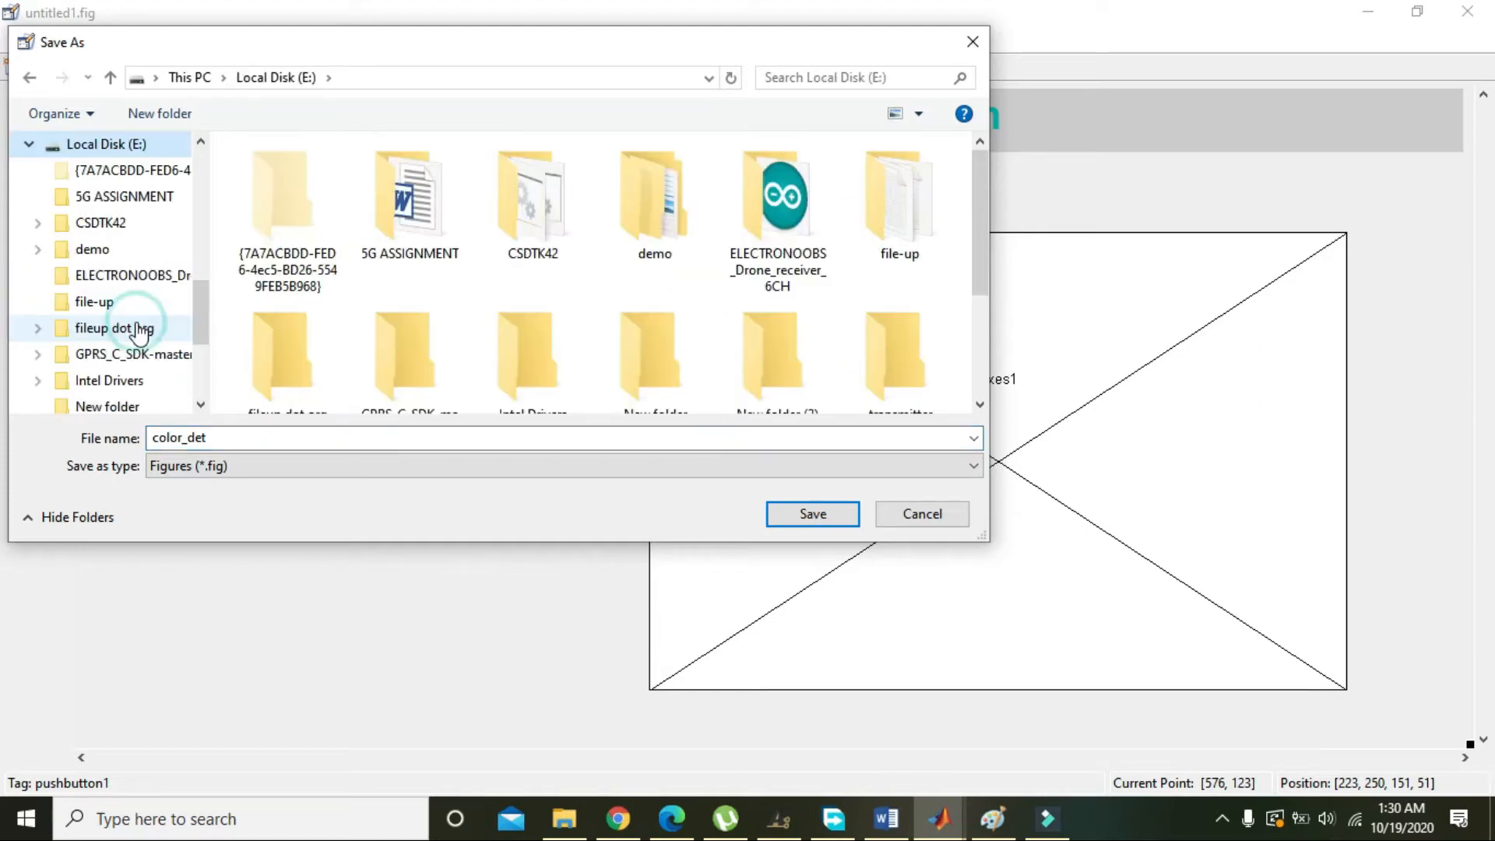
left_click_drag(978, 251, 989, 345)
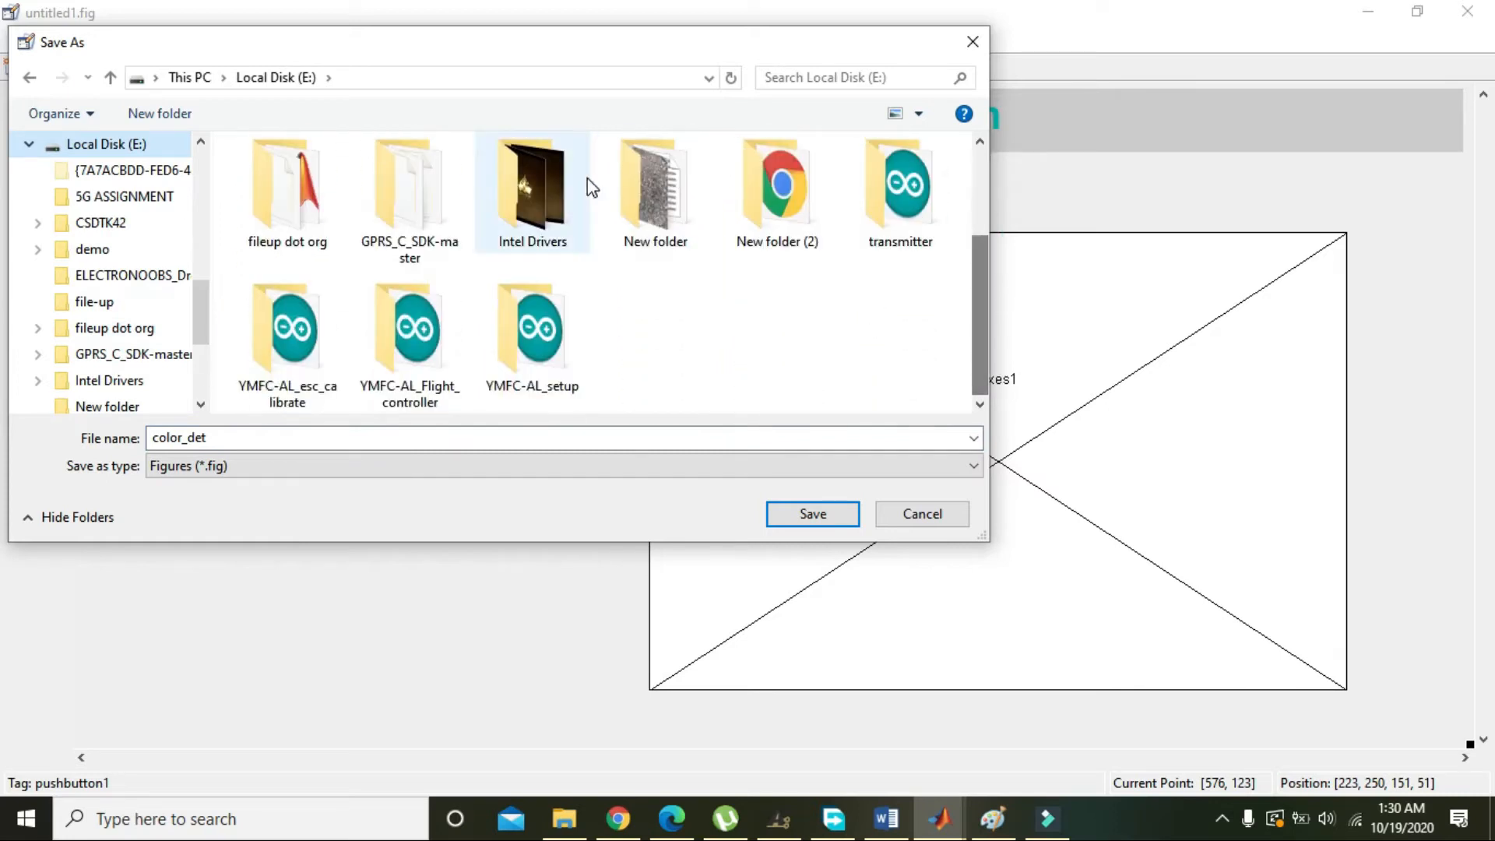
left_click(656, 193)
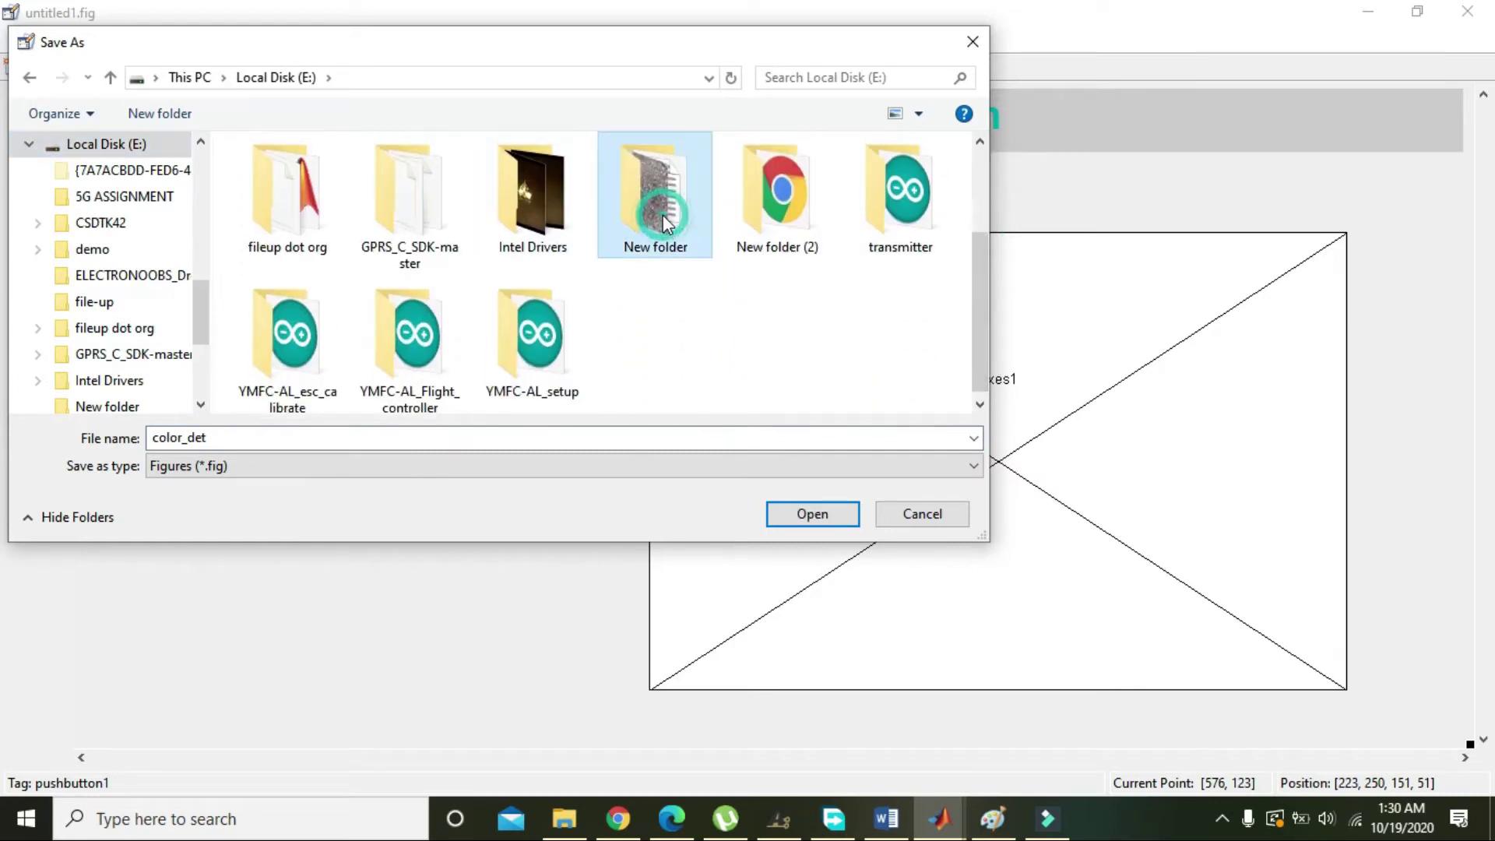
left_click(812, 515)
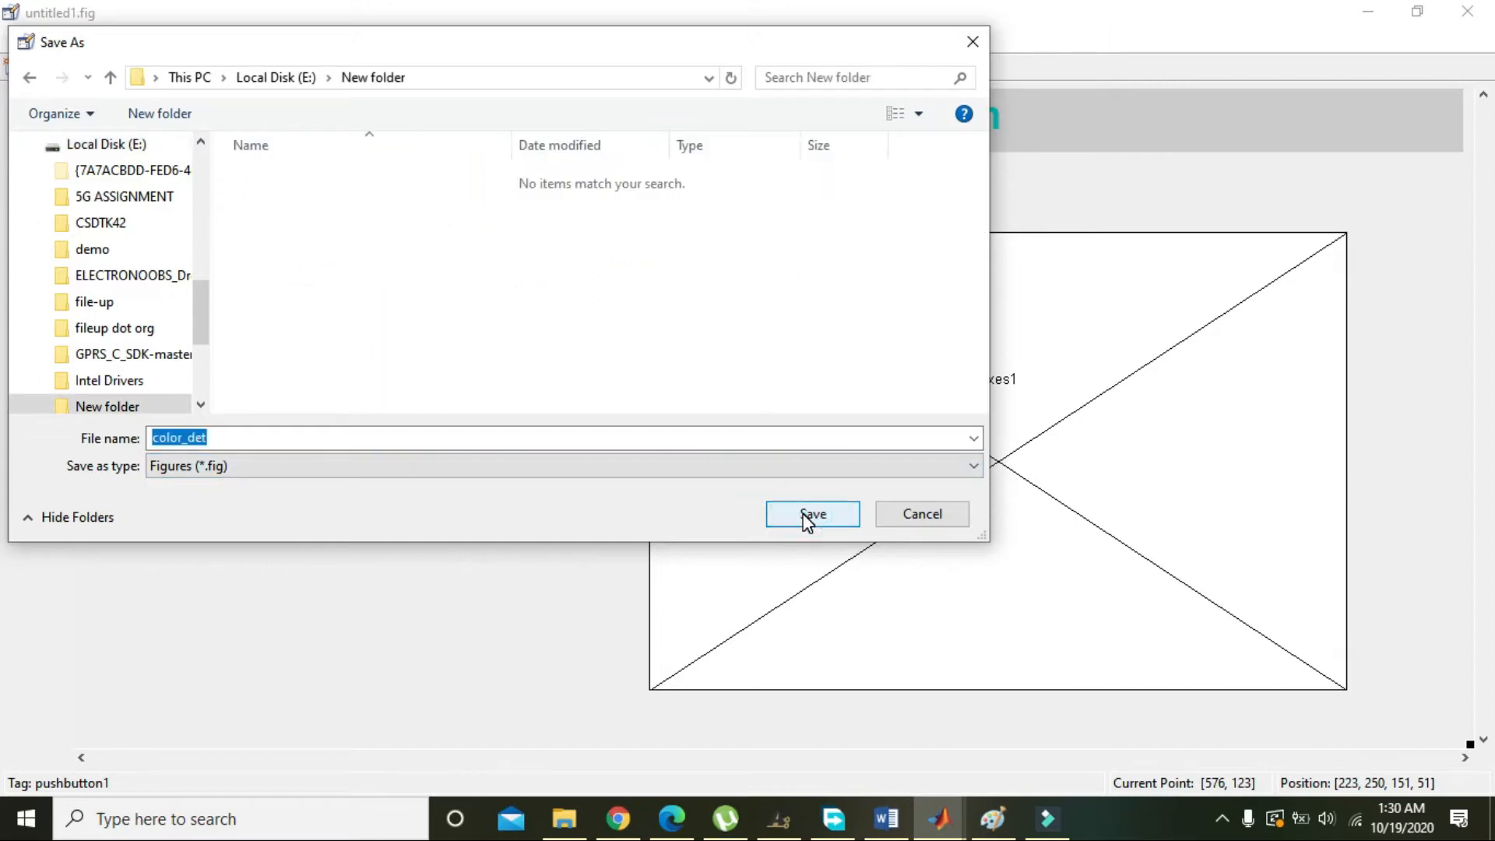
left_click(812, 513)
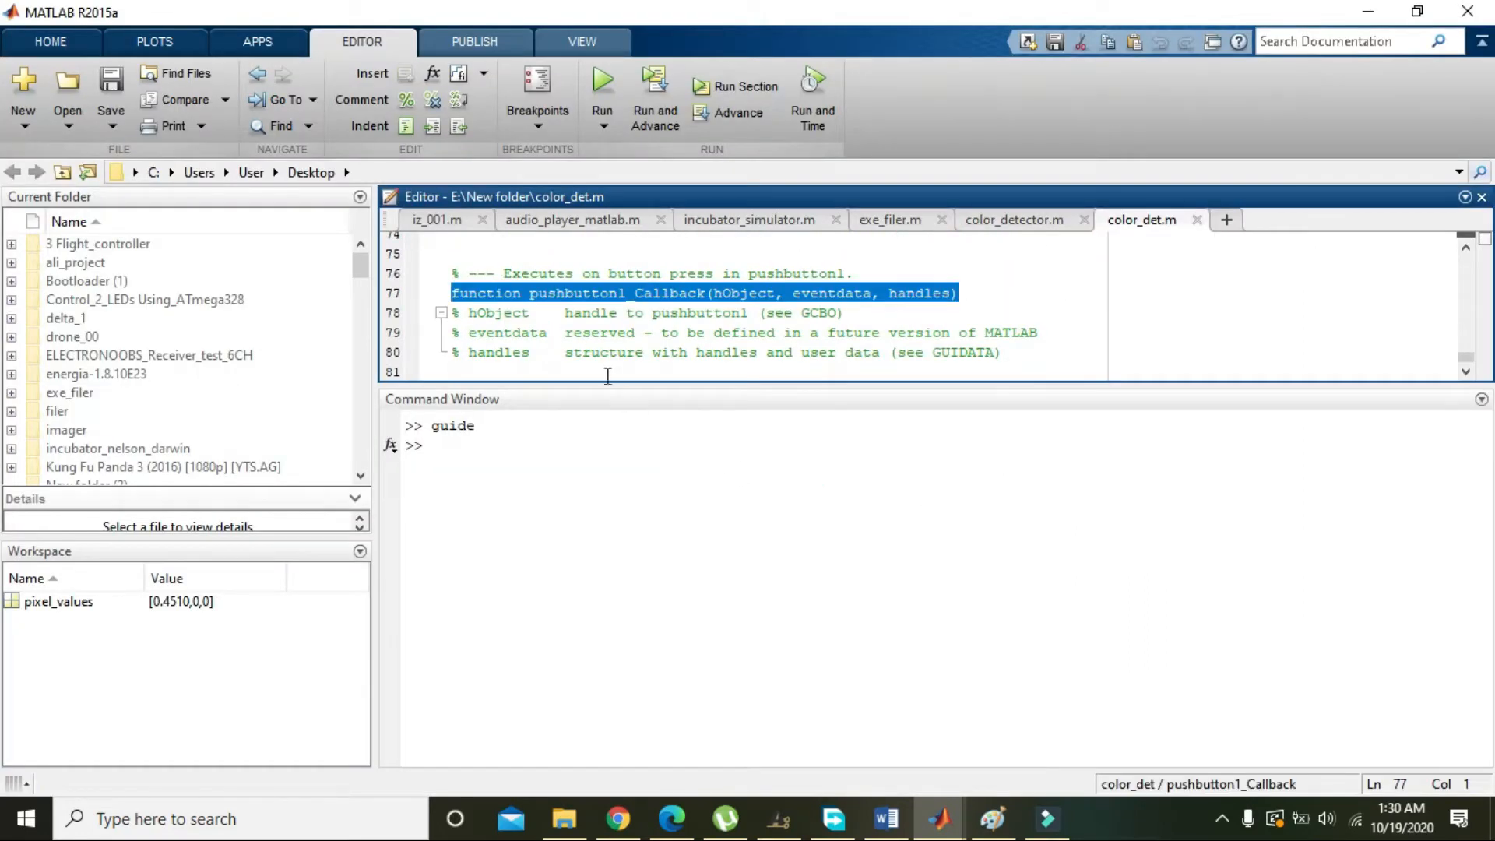
Write axes(handles.axes1) on line 81 below the pushbutton1_Callback header
left_click(602, 369)
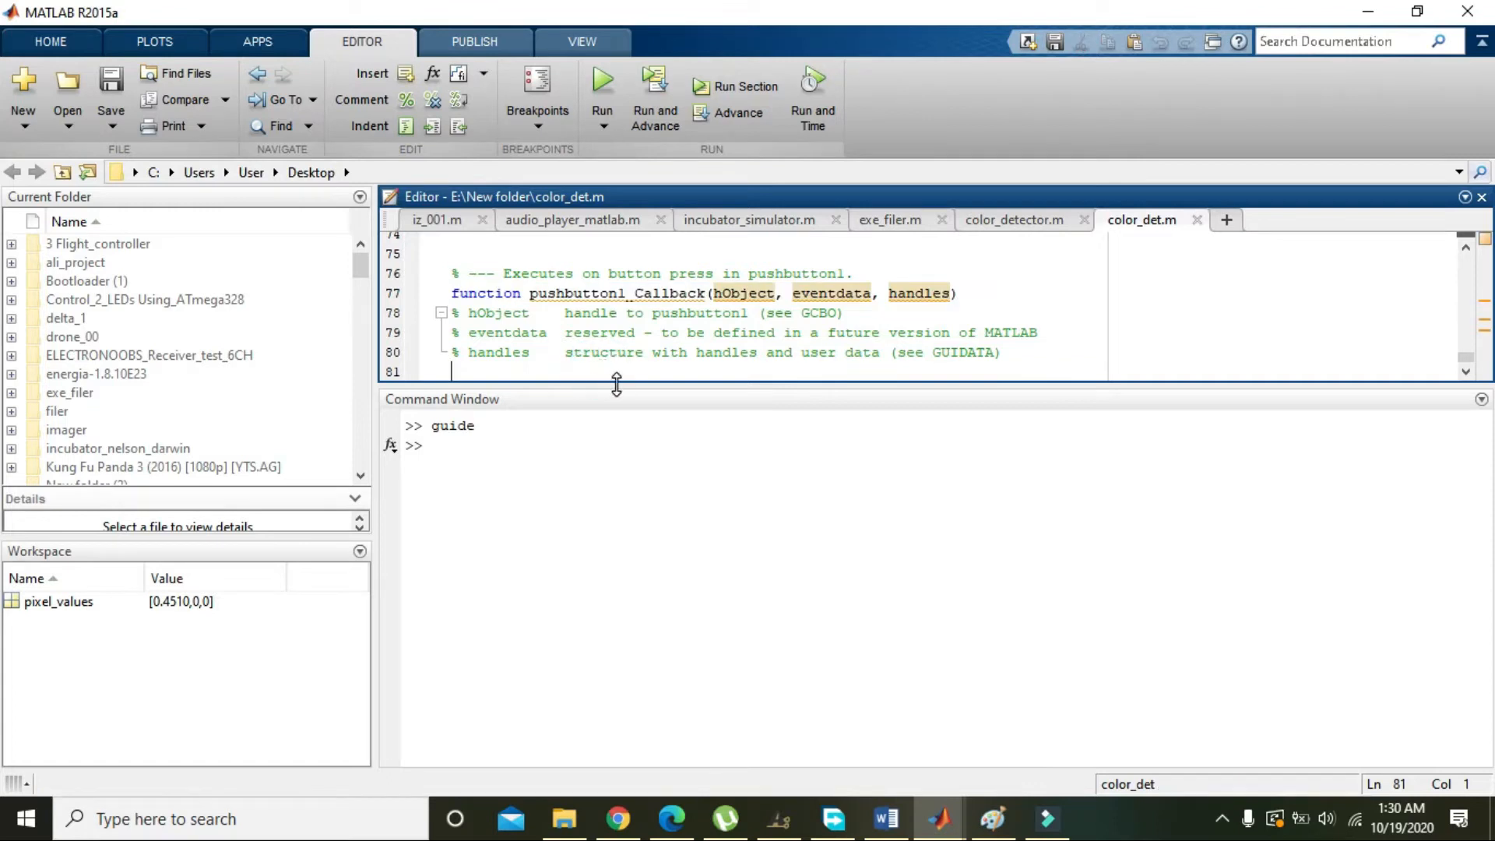
left_click_drag(617, 386, 618, 453)
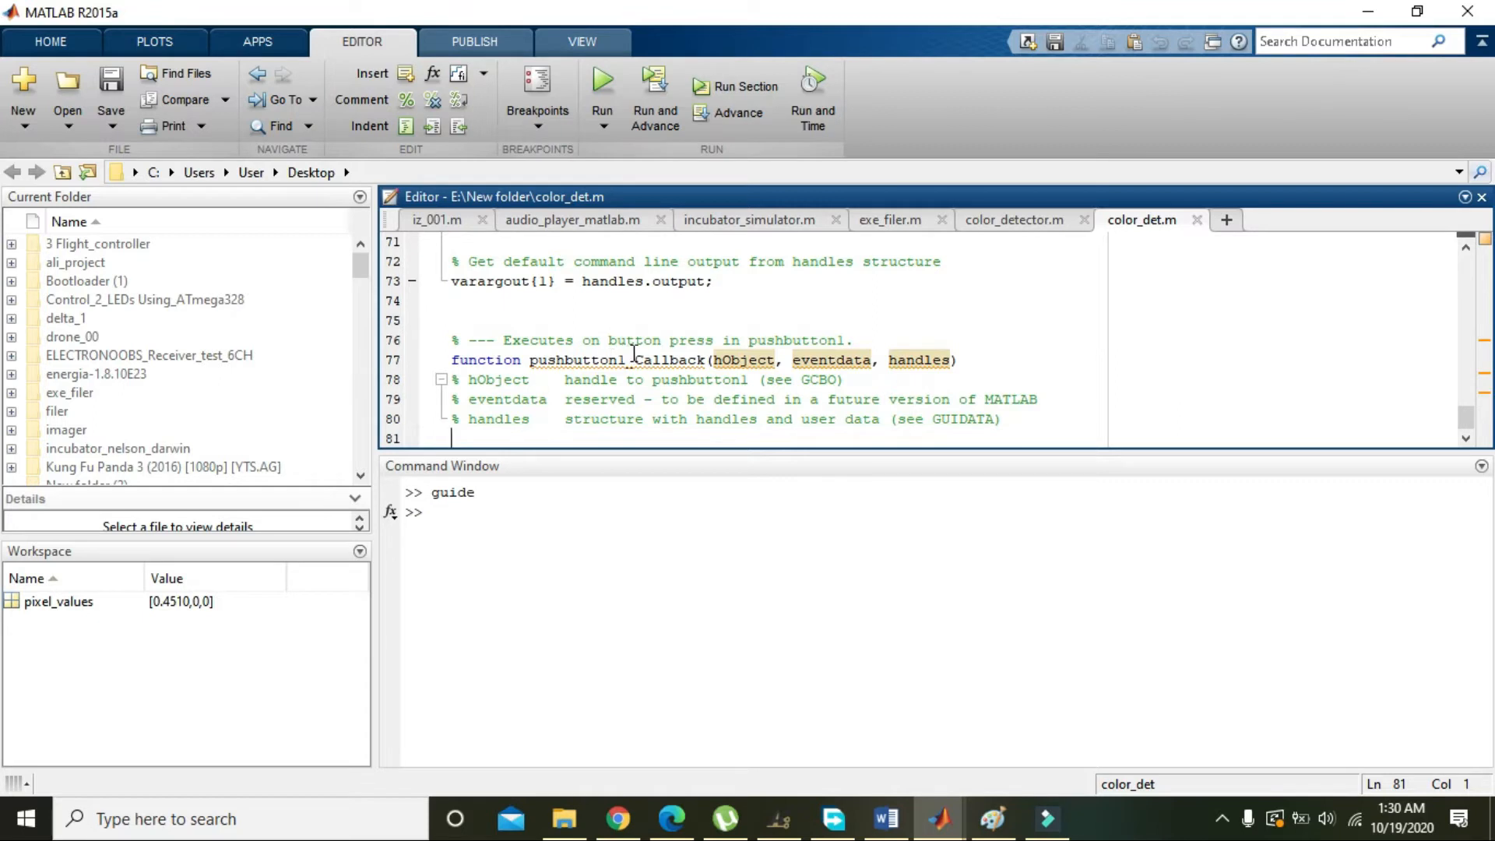
left_click_drag(635, 359, 707, 359)
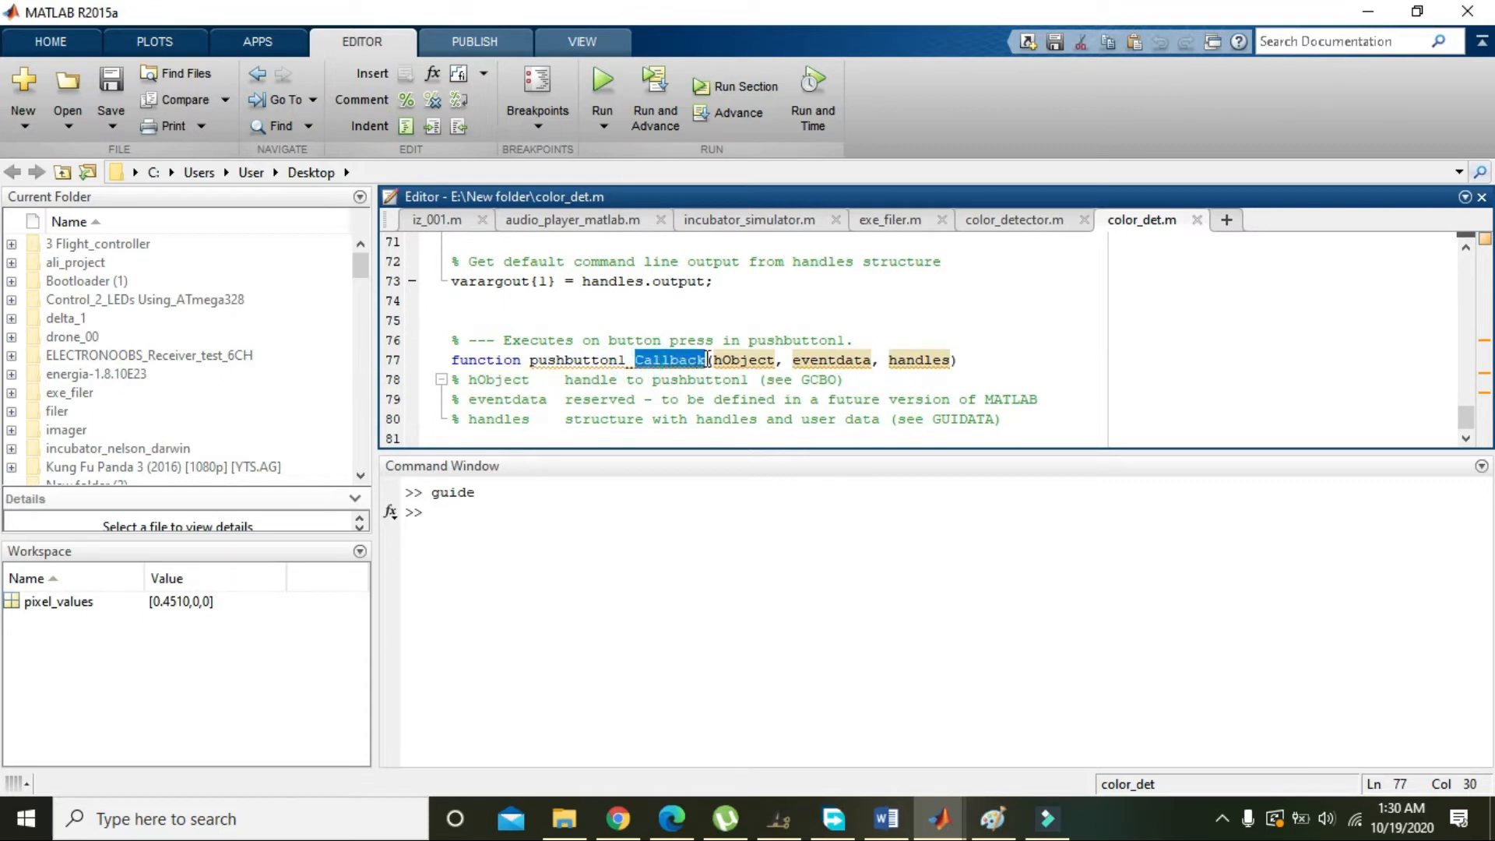
left_click(482, 435)
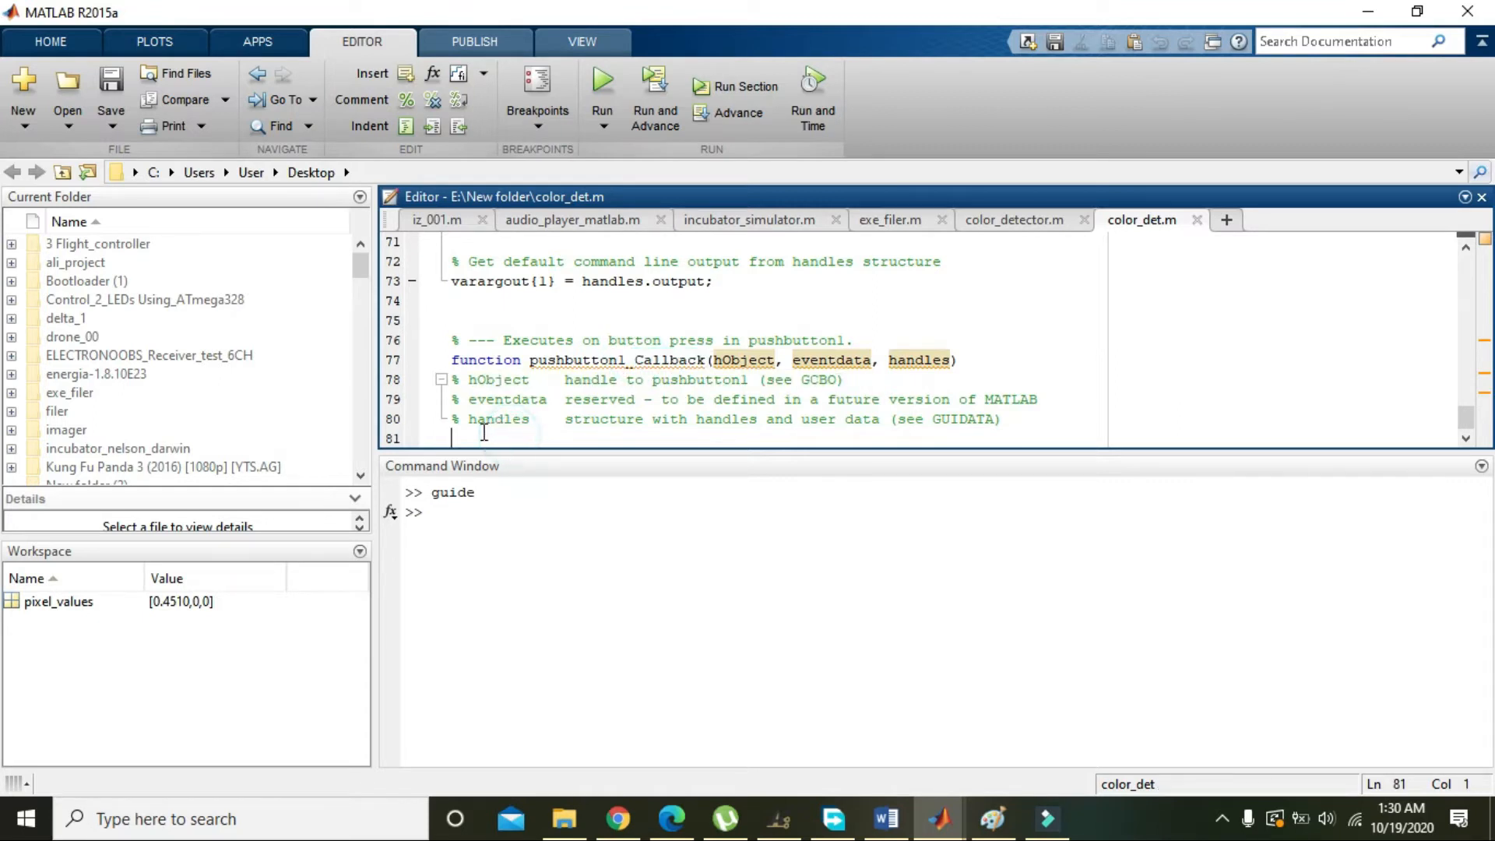
left_click_drag(501, 455, 491, 497)
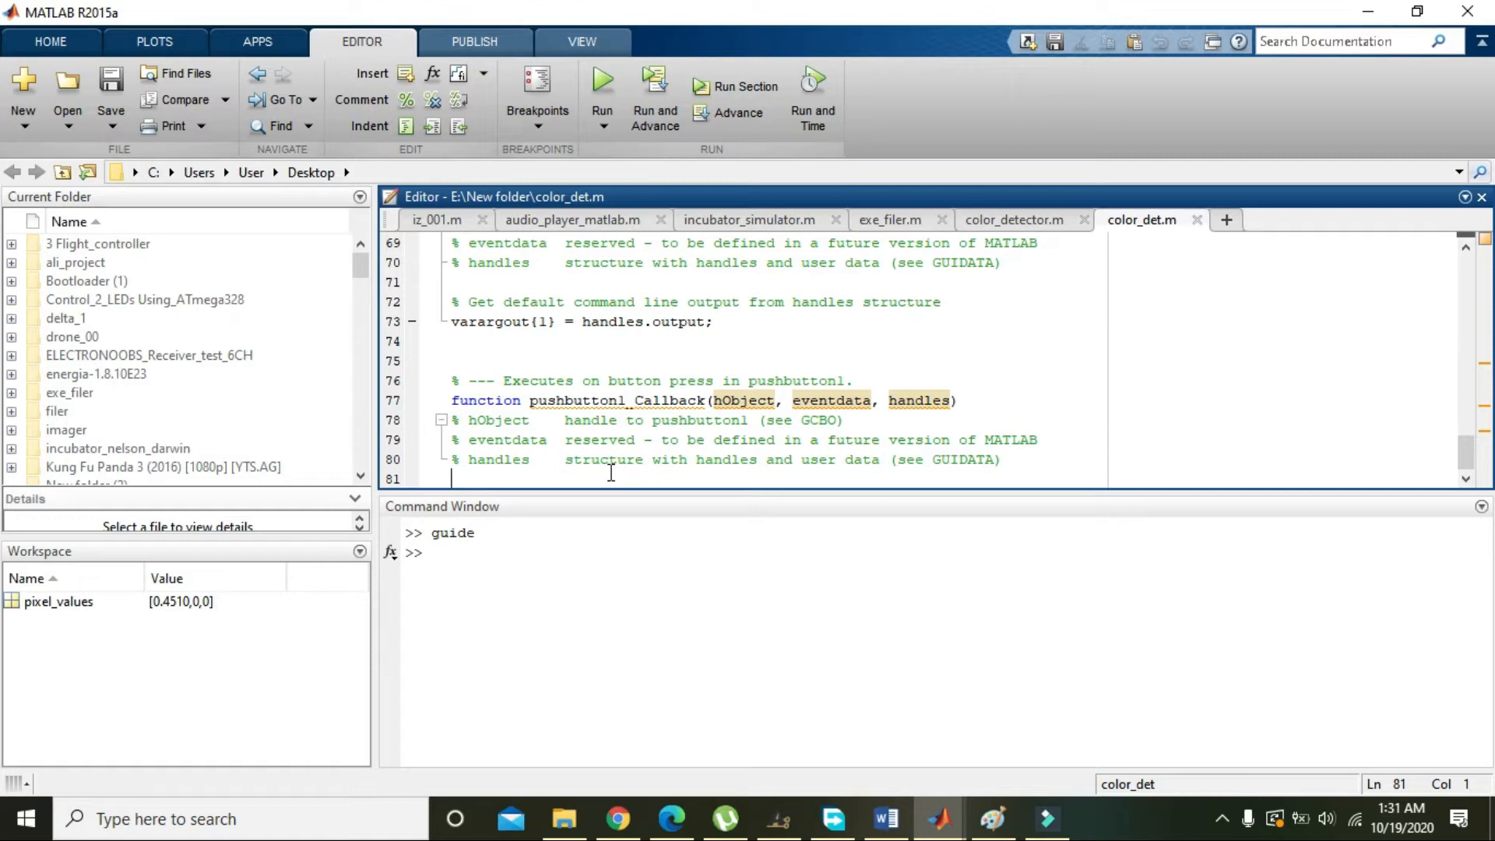
type("imsh")
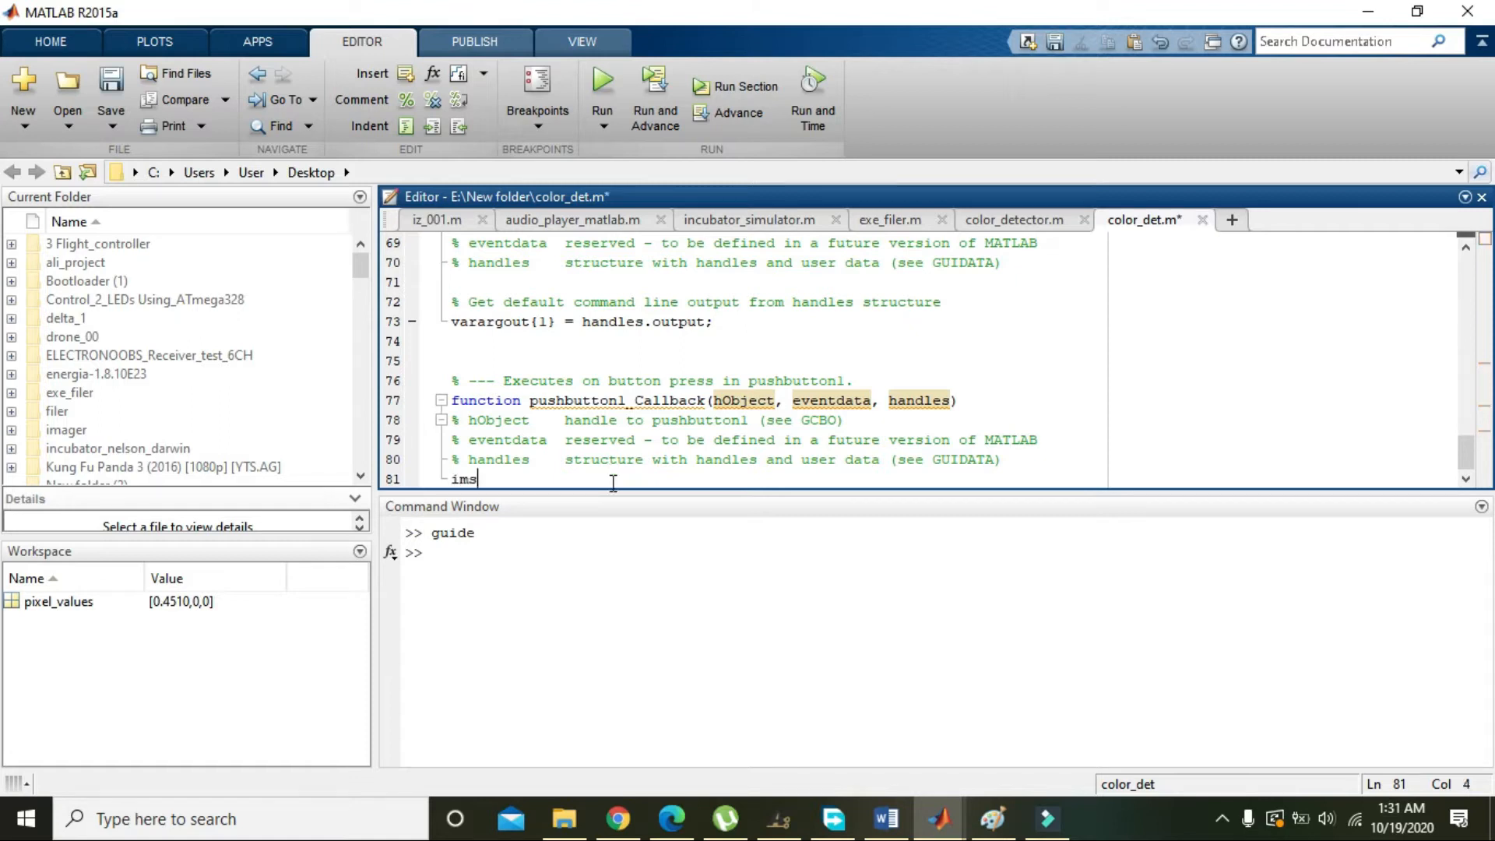
key("BackSpace")
key("BackSpace")
key("BackSpace")
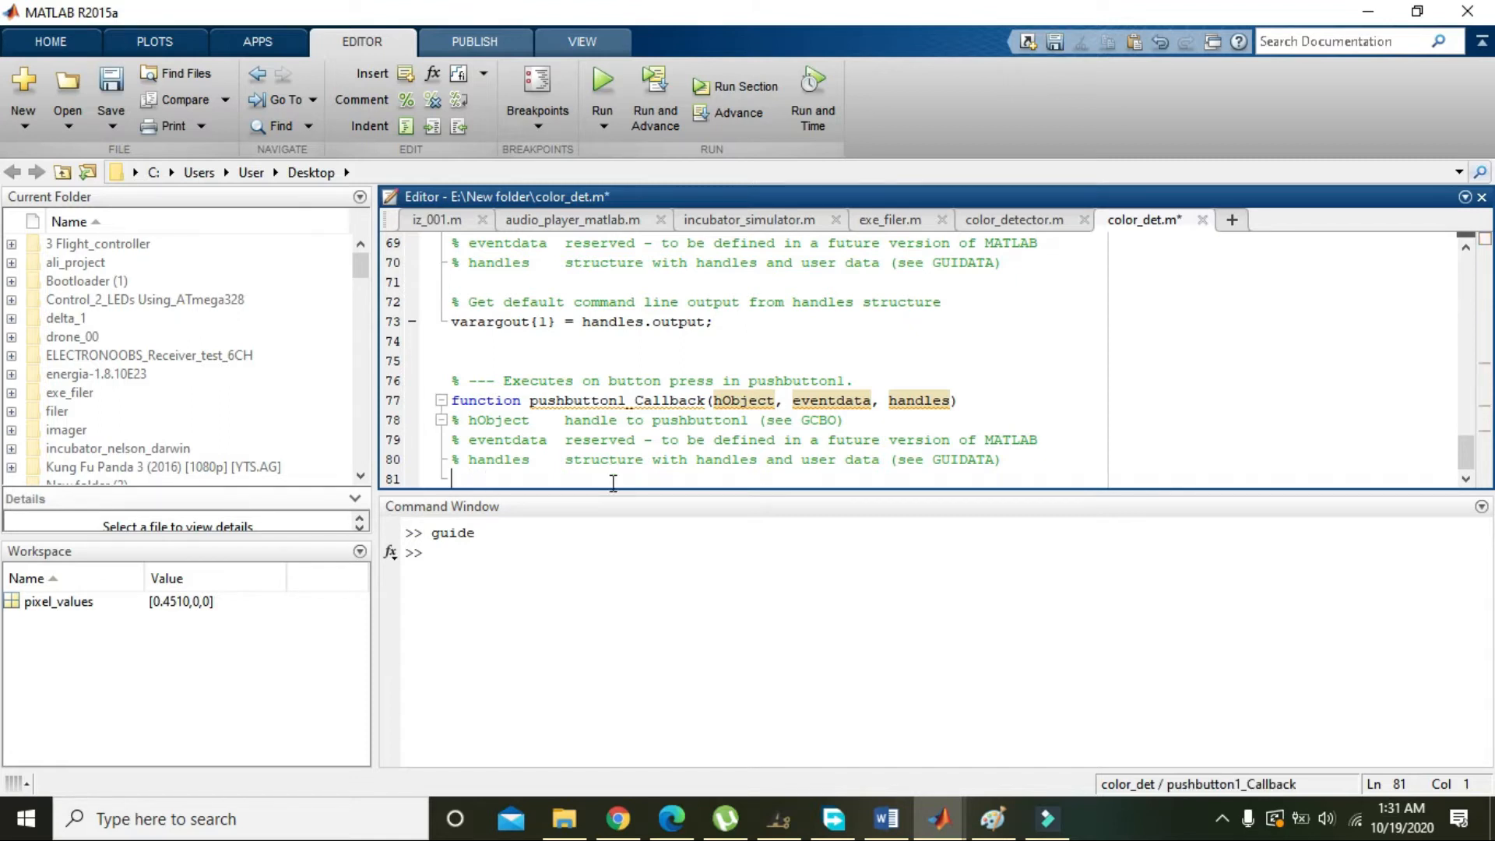
type("a")
type("(handles")
type(".axes1")
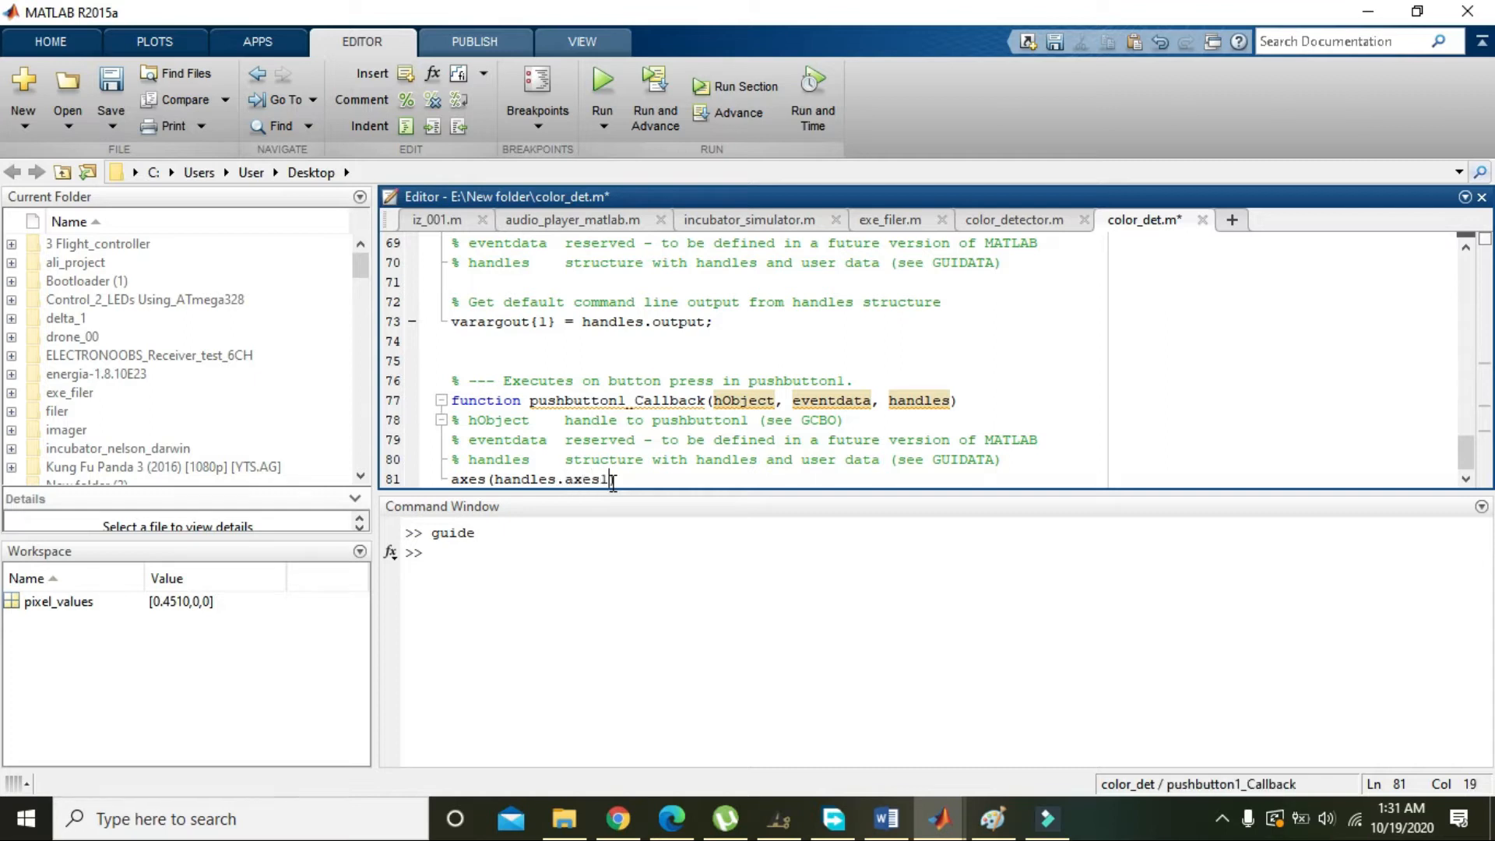
key("Return")
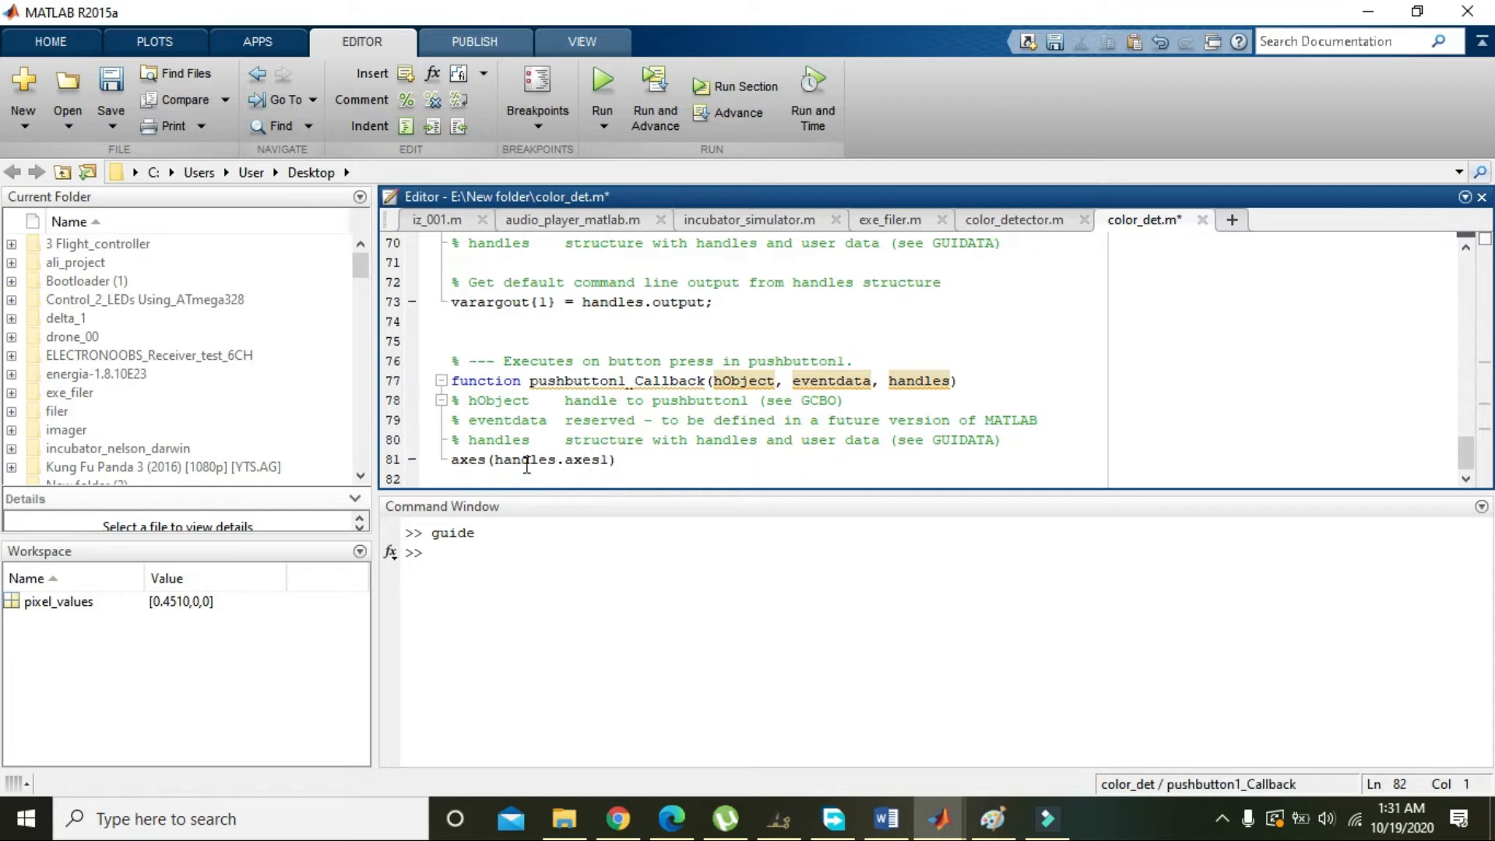
Point out handles.axes1 and check the axes1 area in the color_det.fig layout
left_click_drag(617, 459, 451, 460)
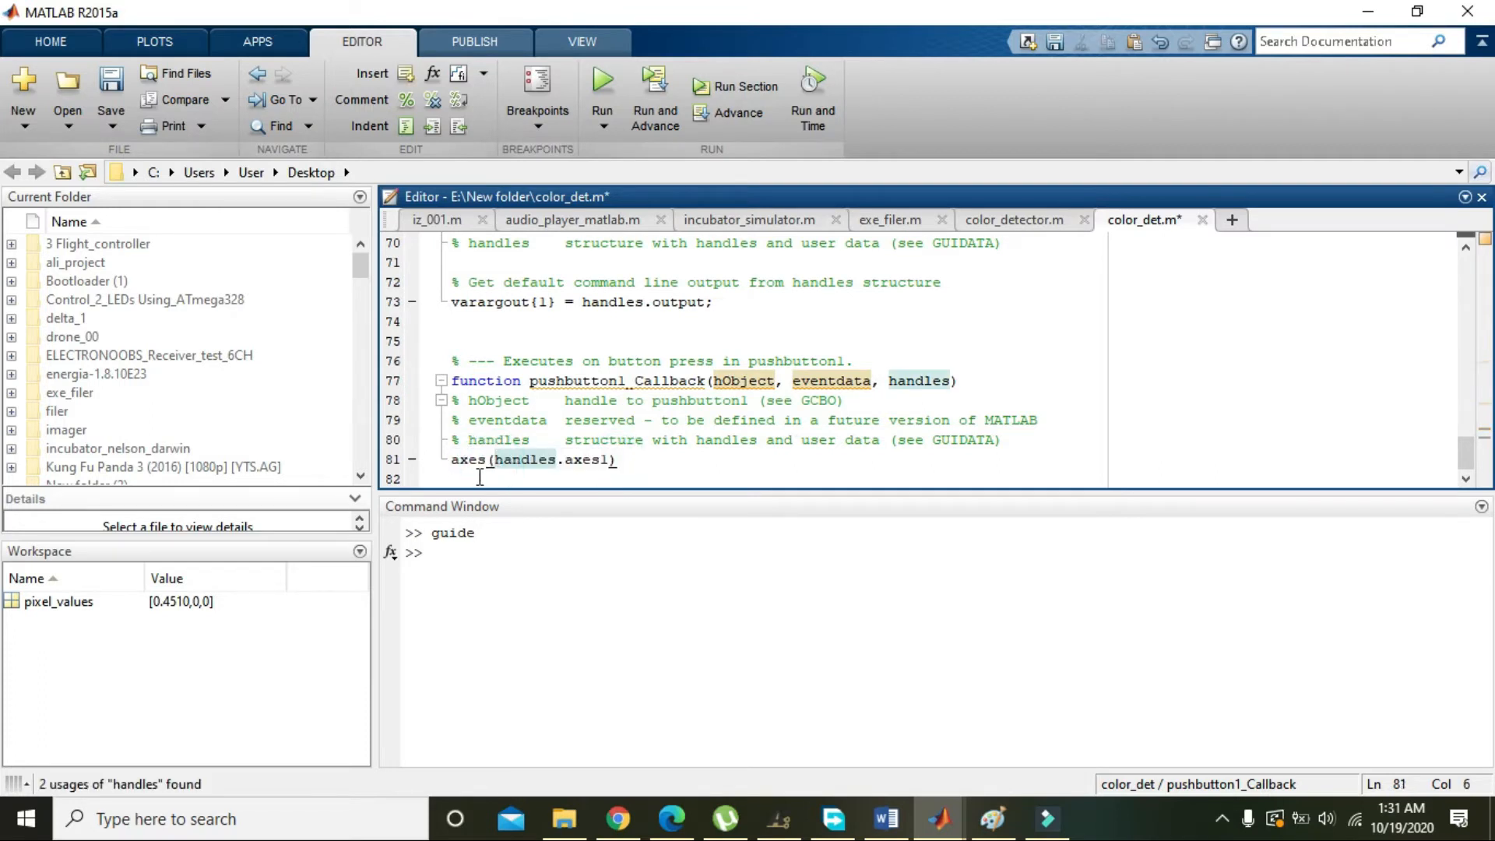
left_click(479, 476)
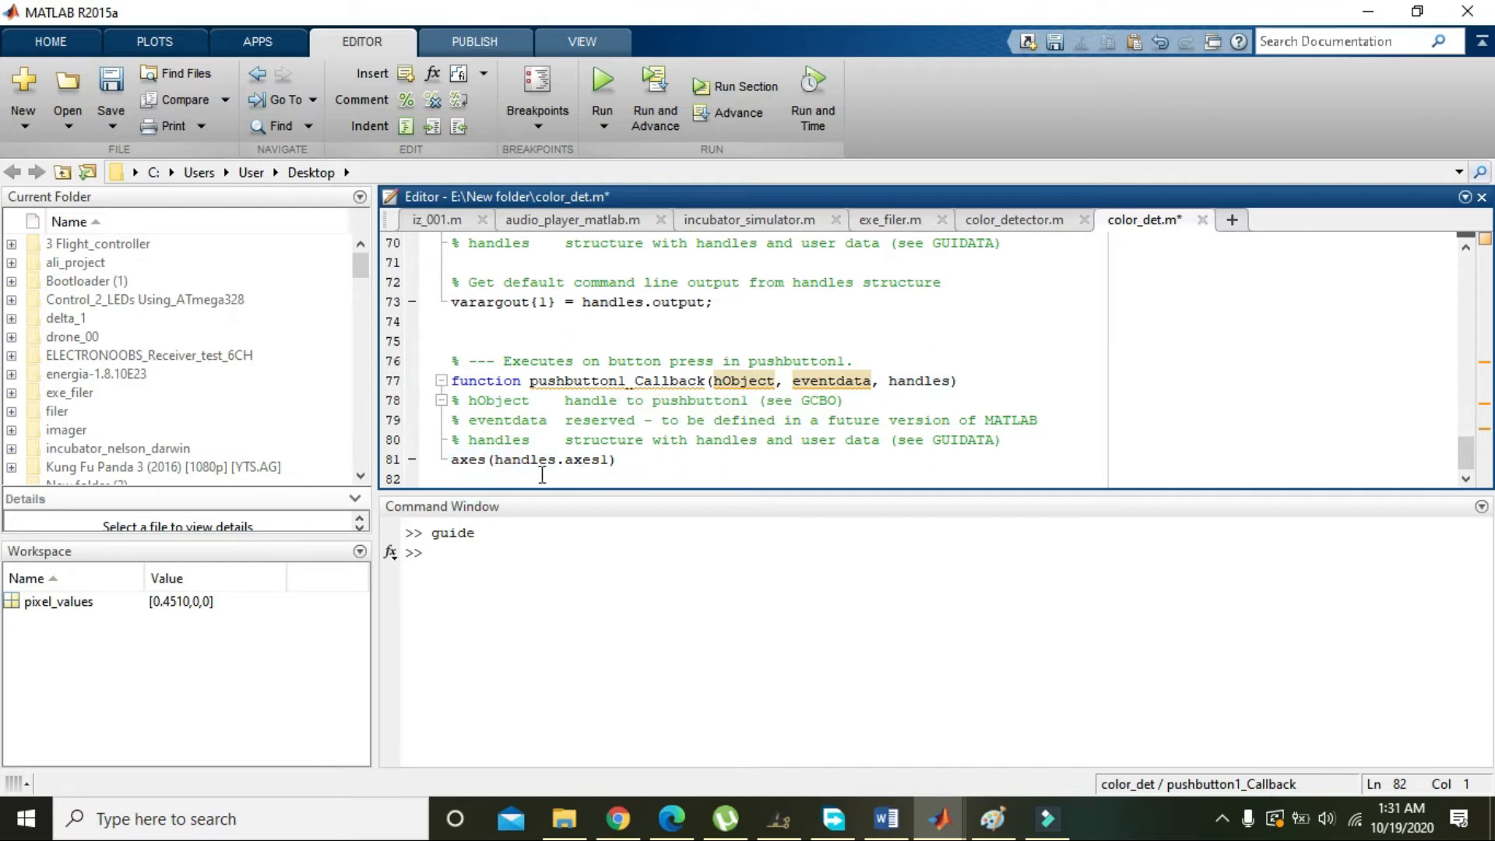
left_click_drag(608, 460, 496, 460)
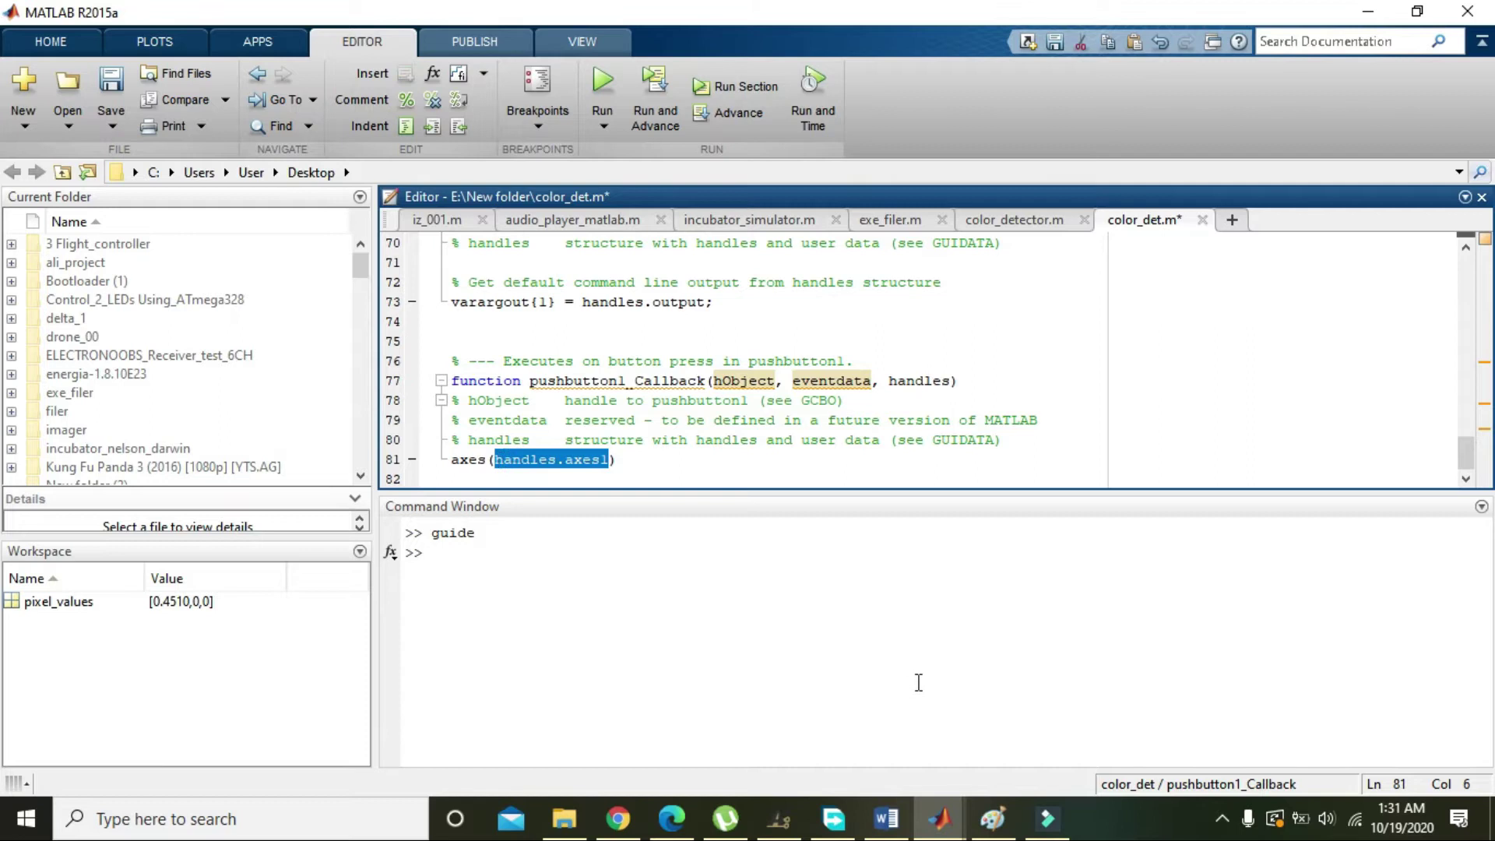
left_click(940, 806)
left_click(1062, 735)
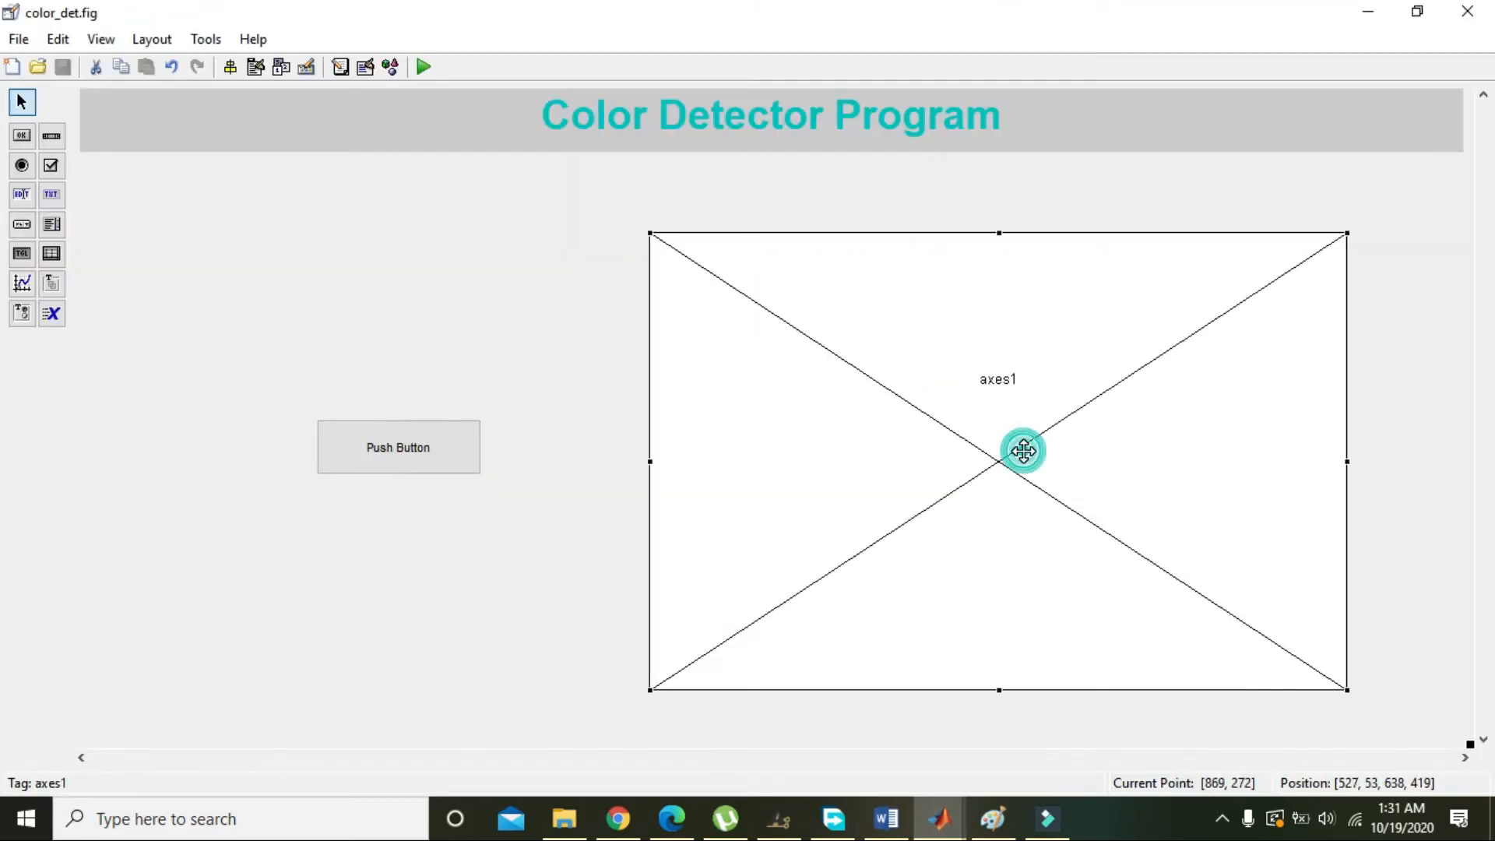
left_click(1368, 13)
Add imshow('') on line 82 with the caret between the quotes, then bring up the thumbnails folder
left_click(593, 480)
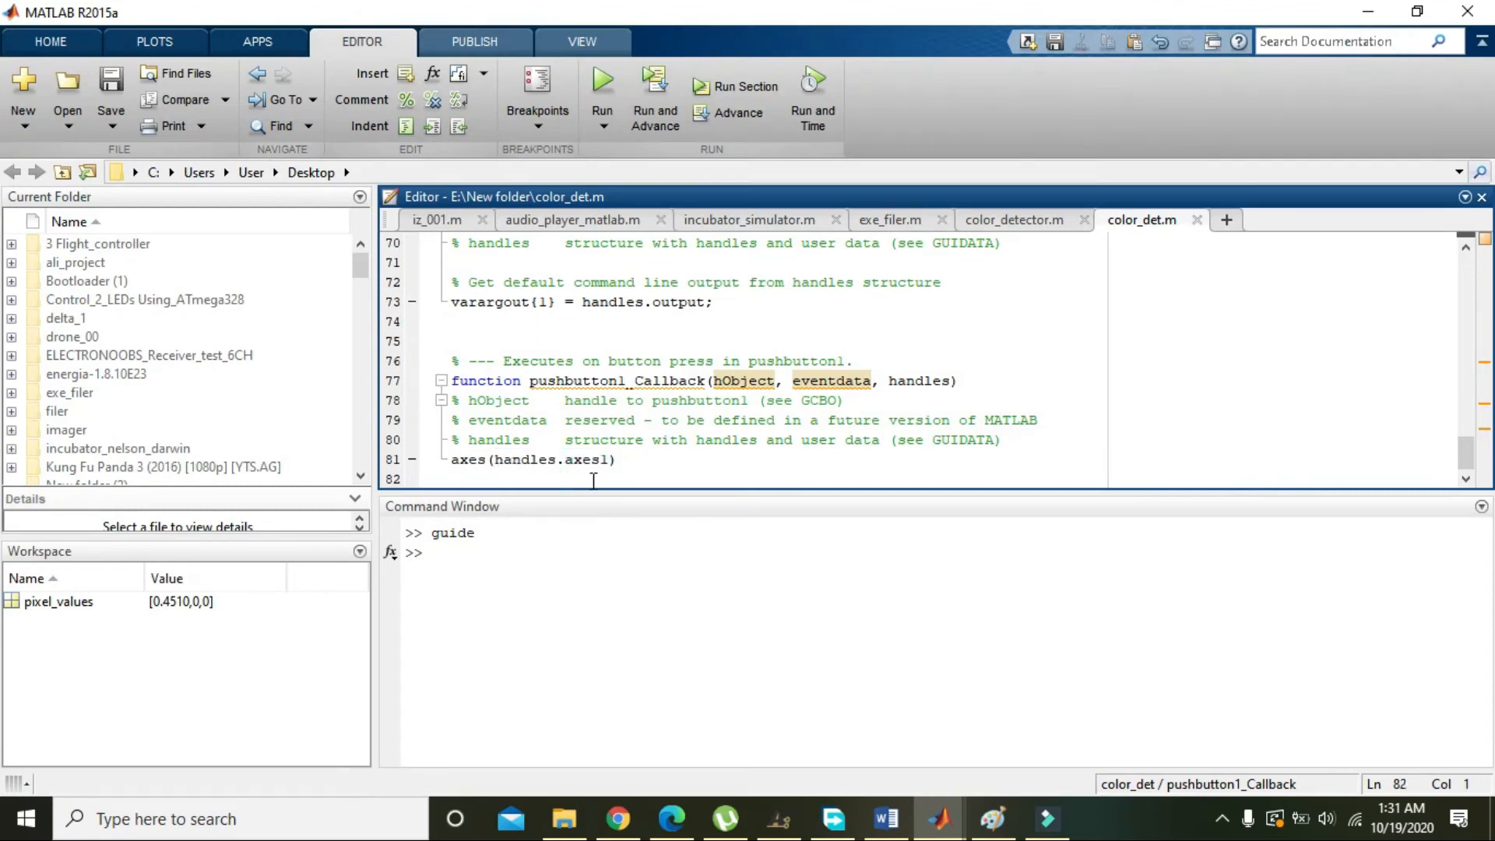
type("imsho")
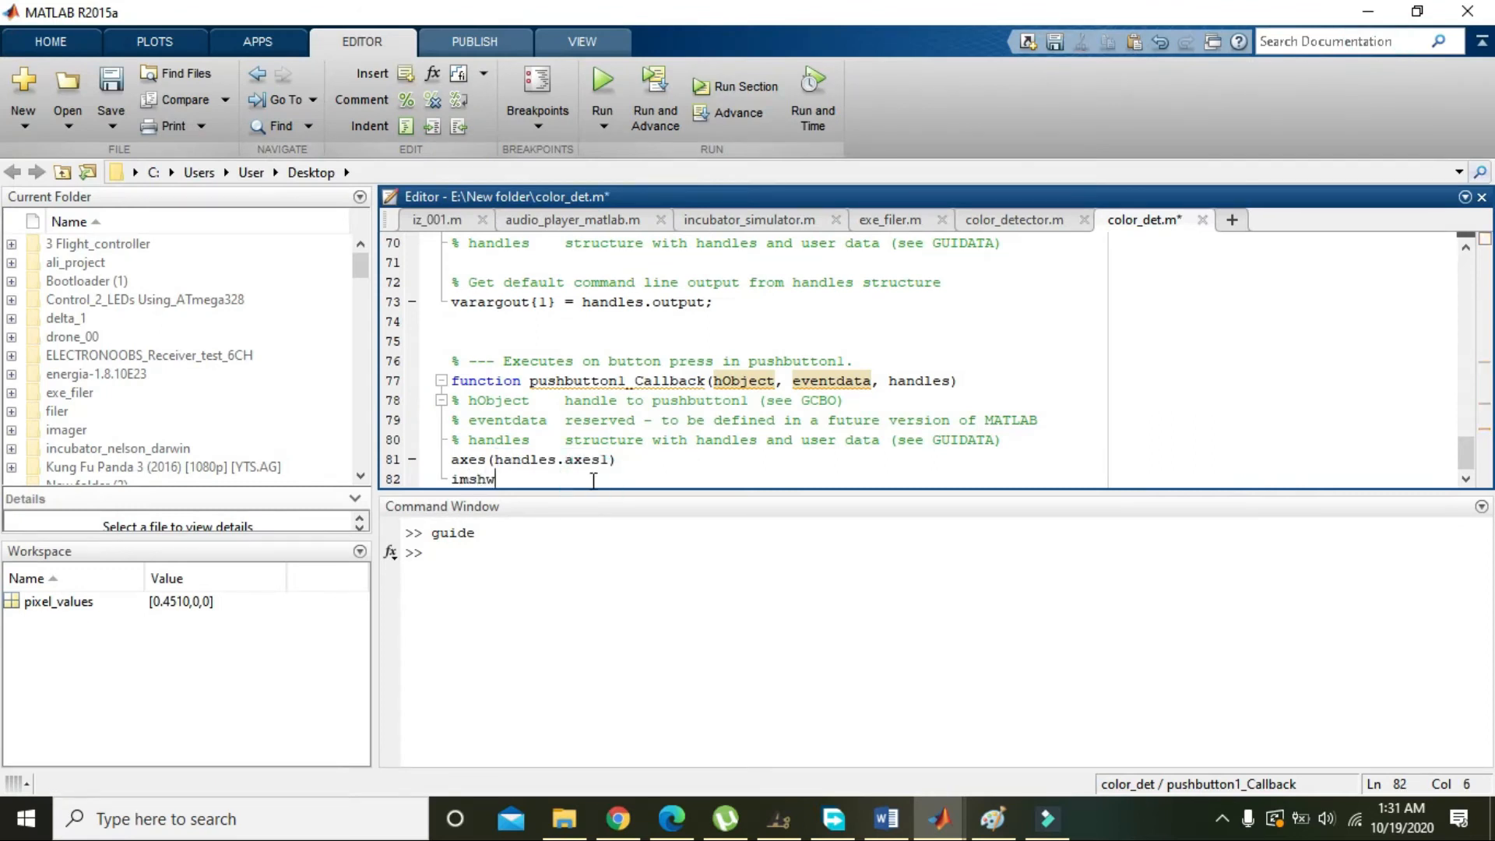
type("w(")
key("Left")
type("''")
key("Left")
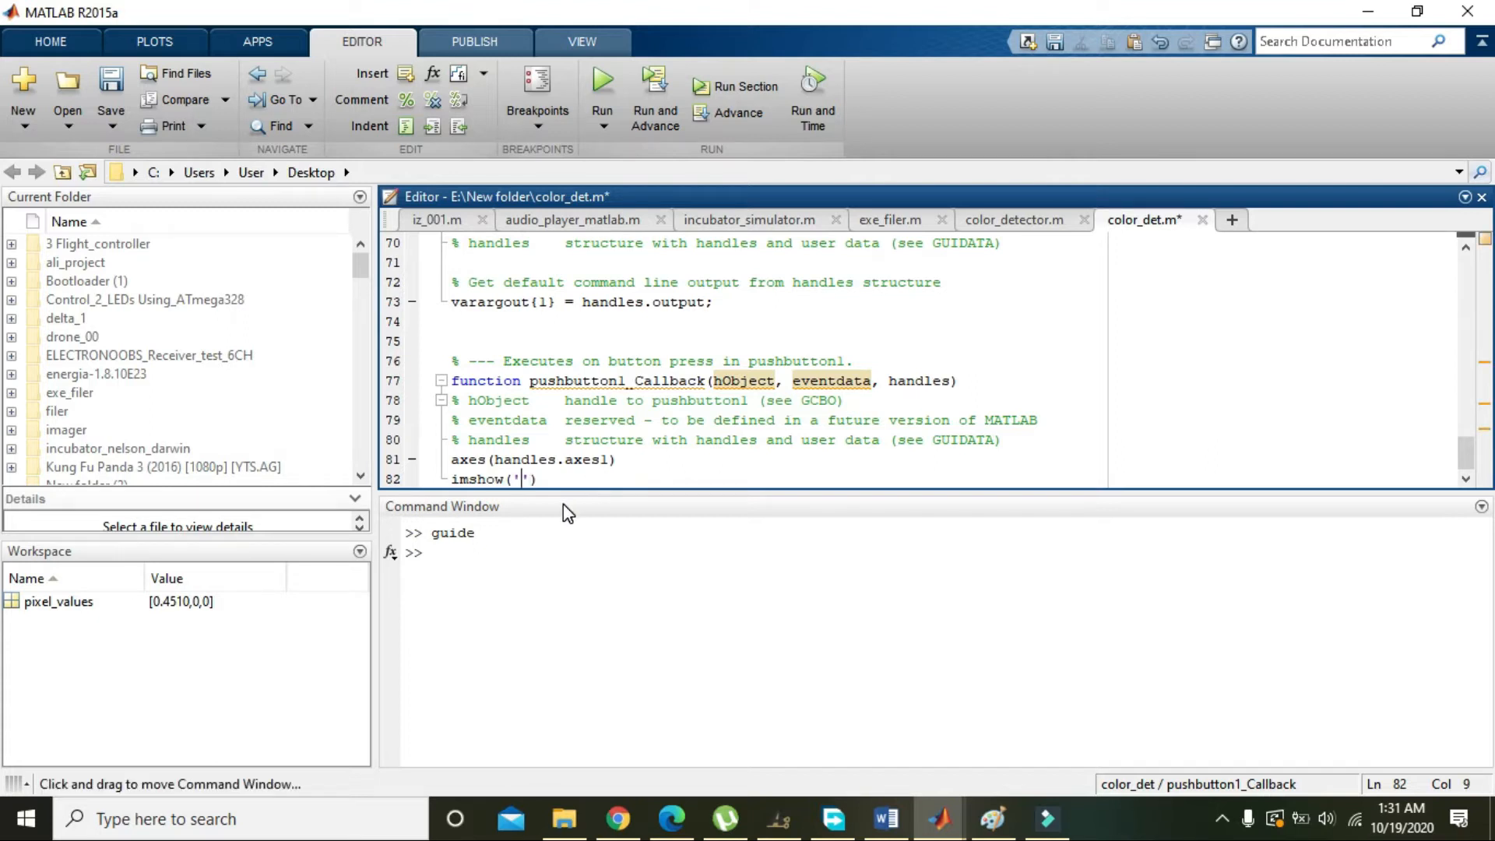
left_click_drag(504, 479, 453, 480)
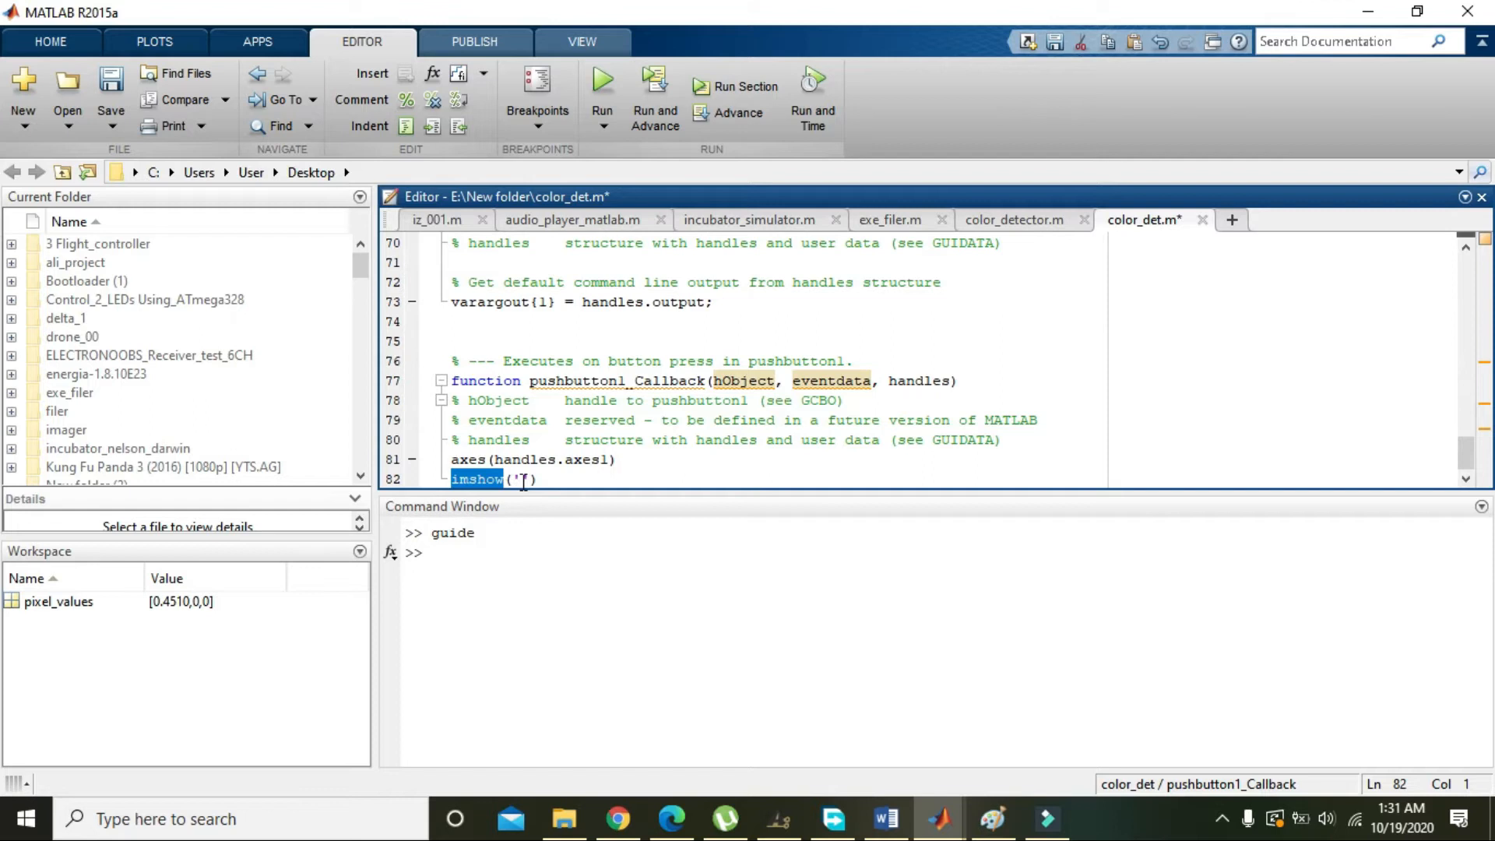
left_click(522, 479)
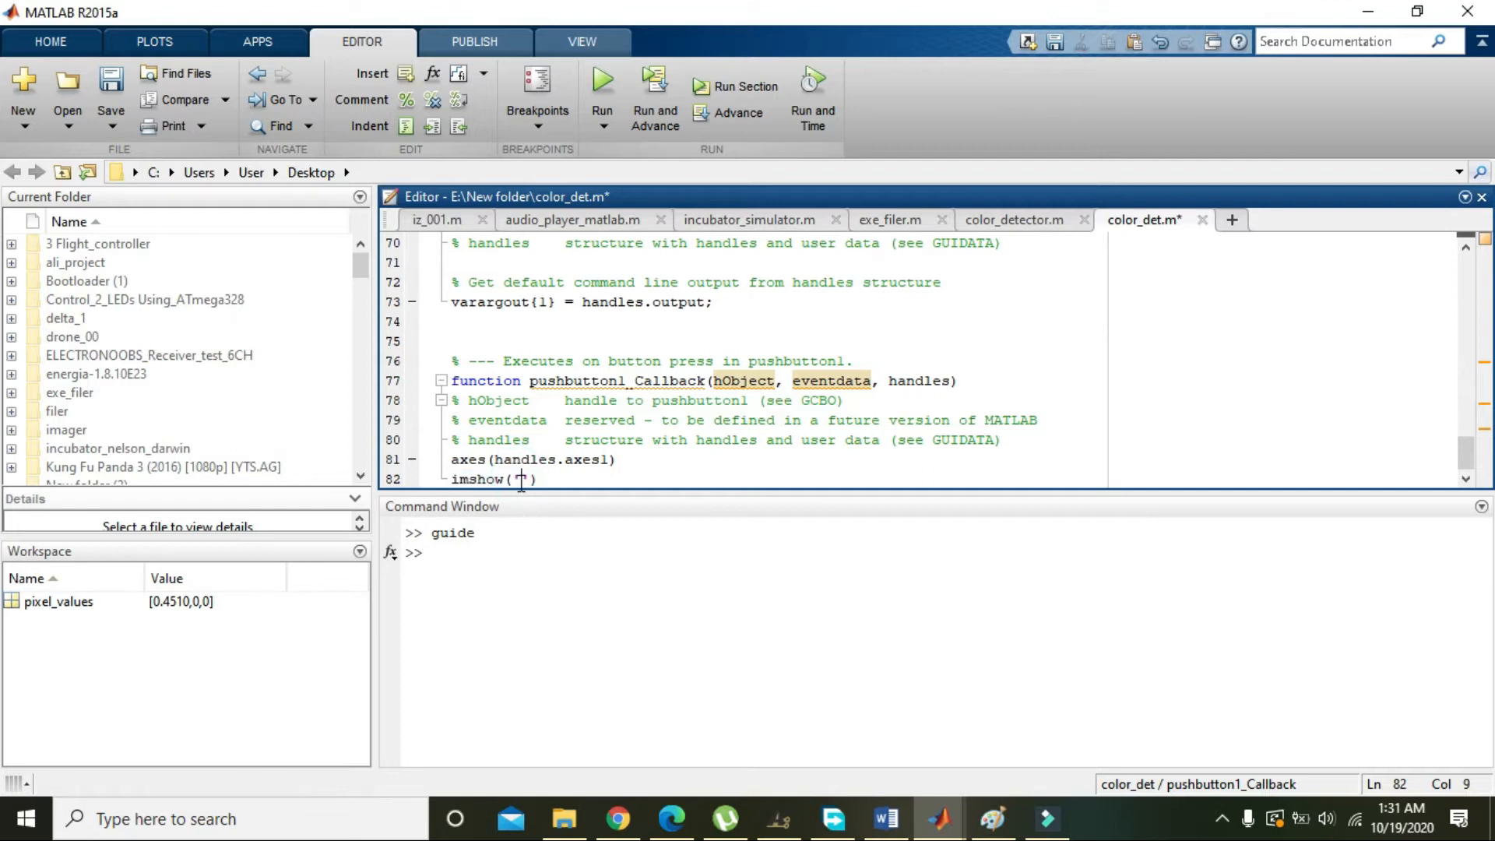
left_click(563, 818)
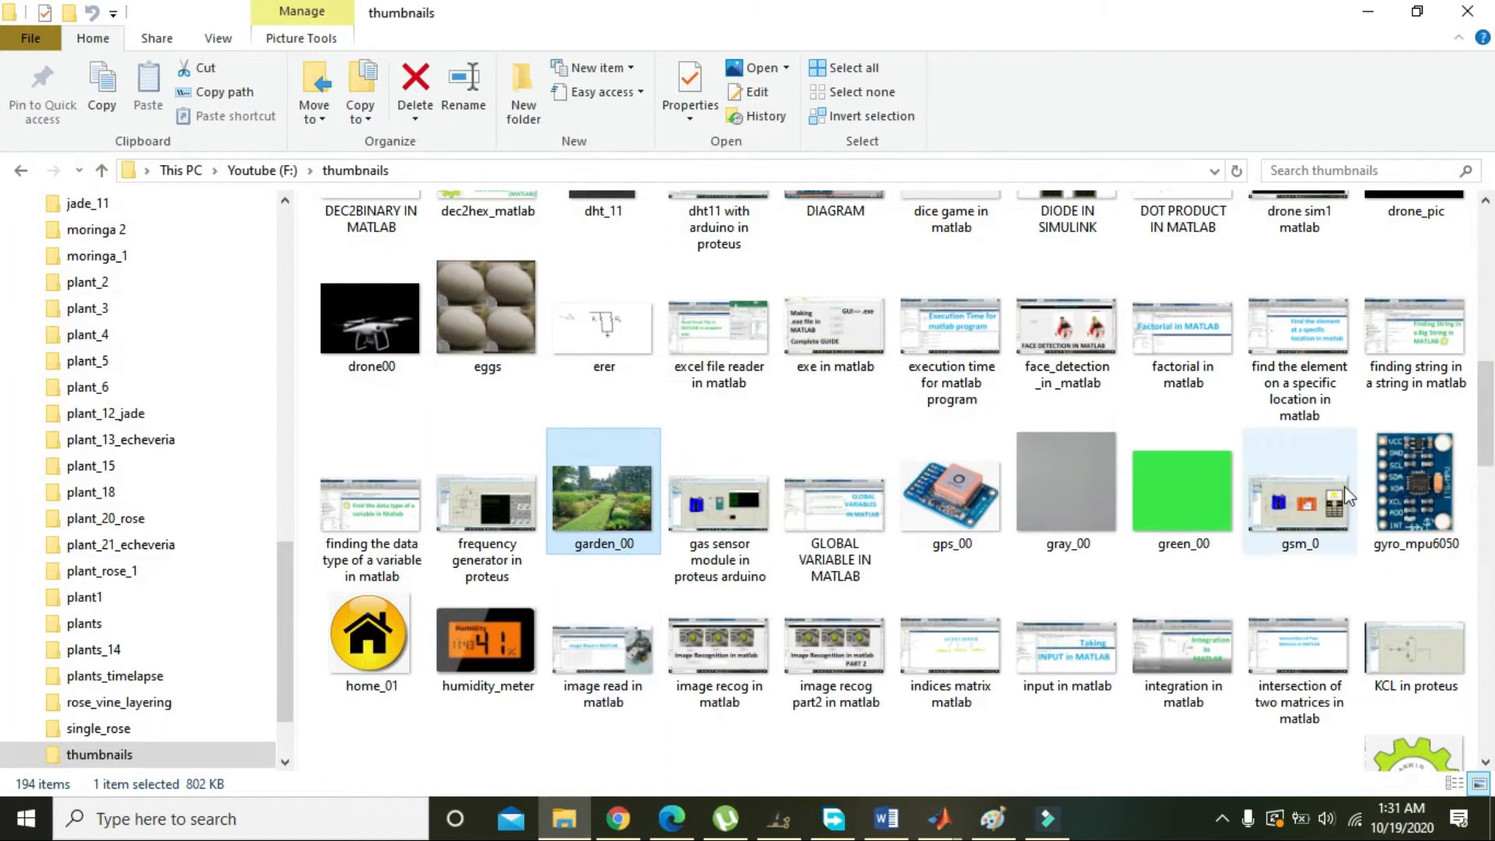
left_click_drag(1486, 415, 1486, 350)
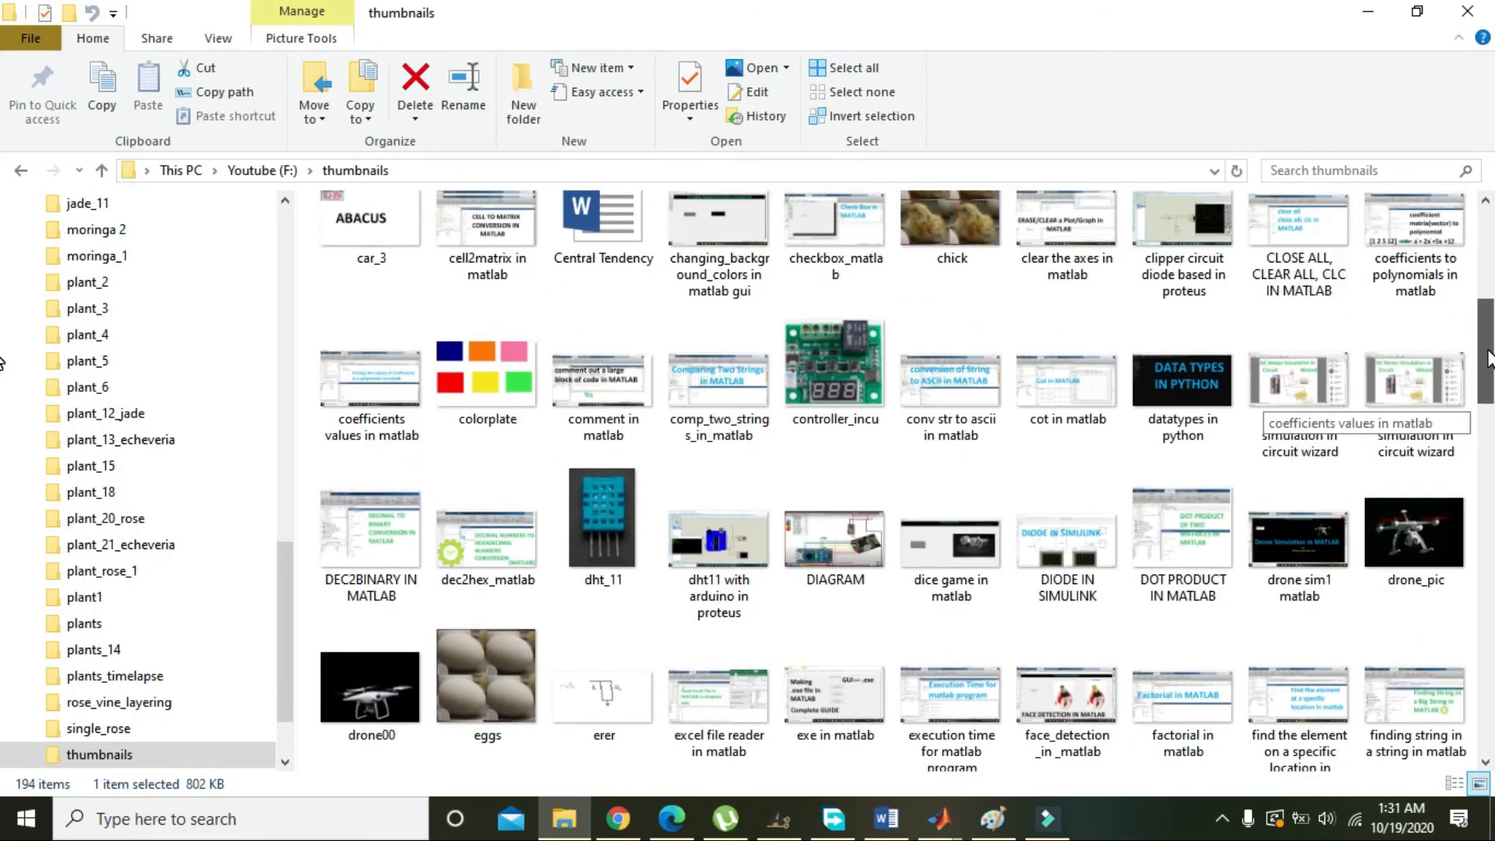
Copy colorplate.png's location F:\thumbnails from its Properties and return to MATLAB
right_click(475, 357)
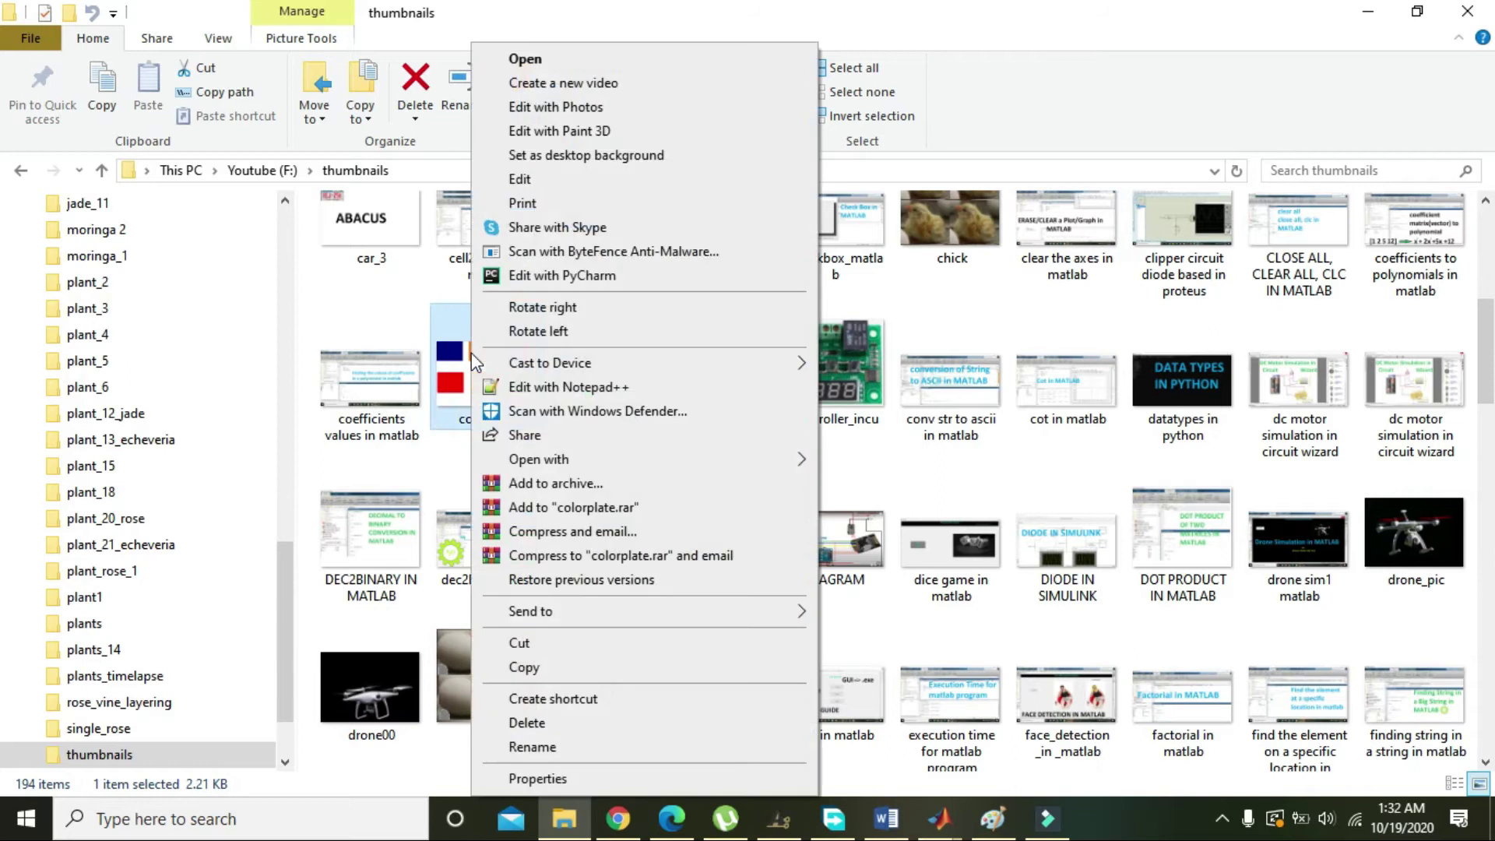
left_click(679, 779)
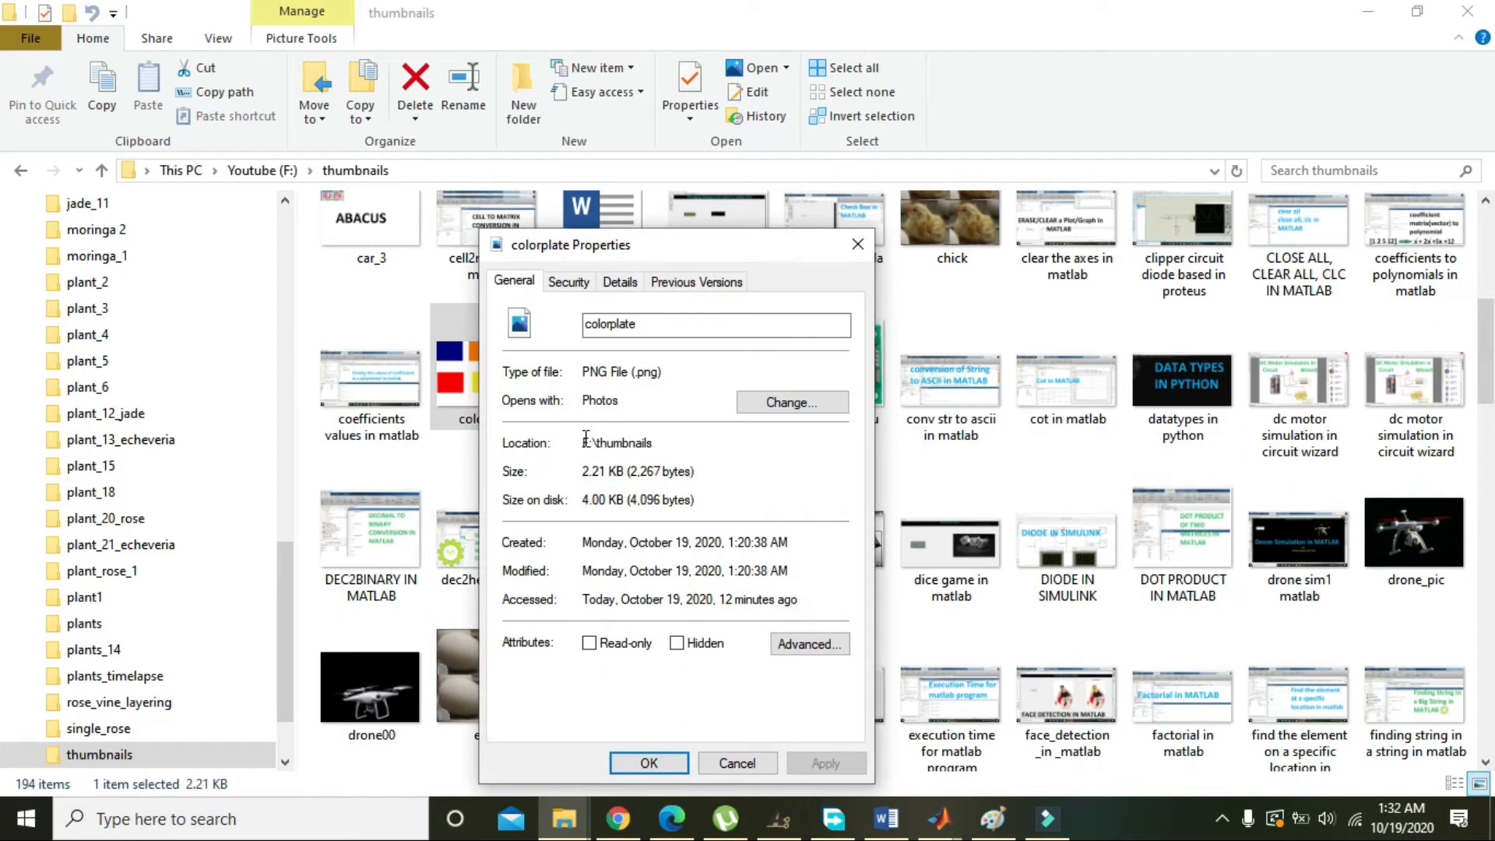
left_click_drag(583, 443, 657, 443)
key("ctrl+c")
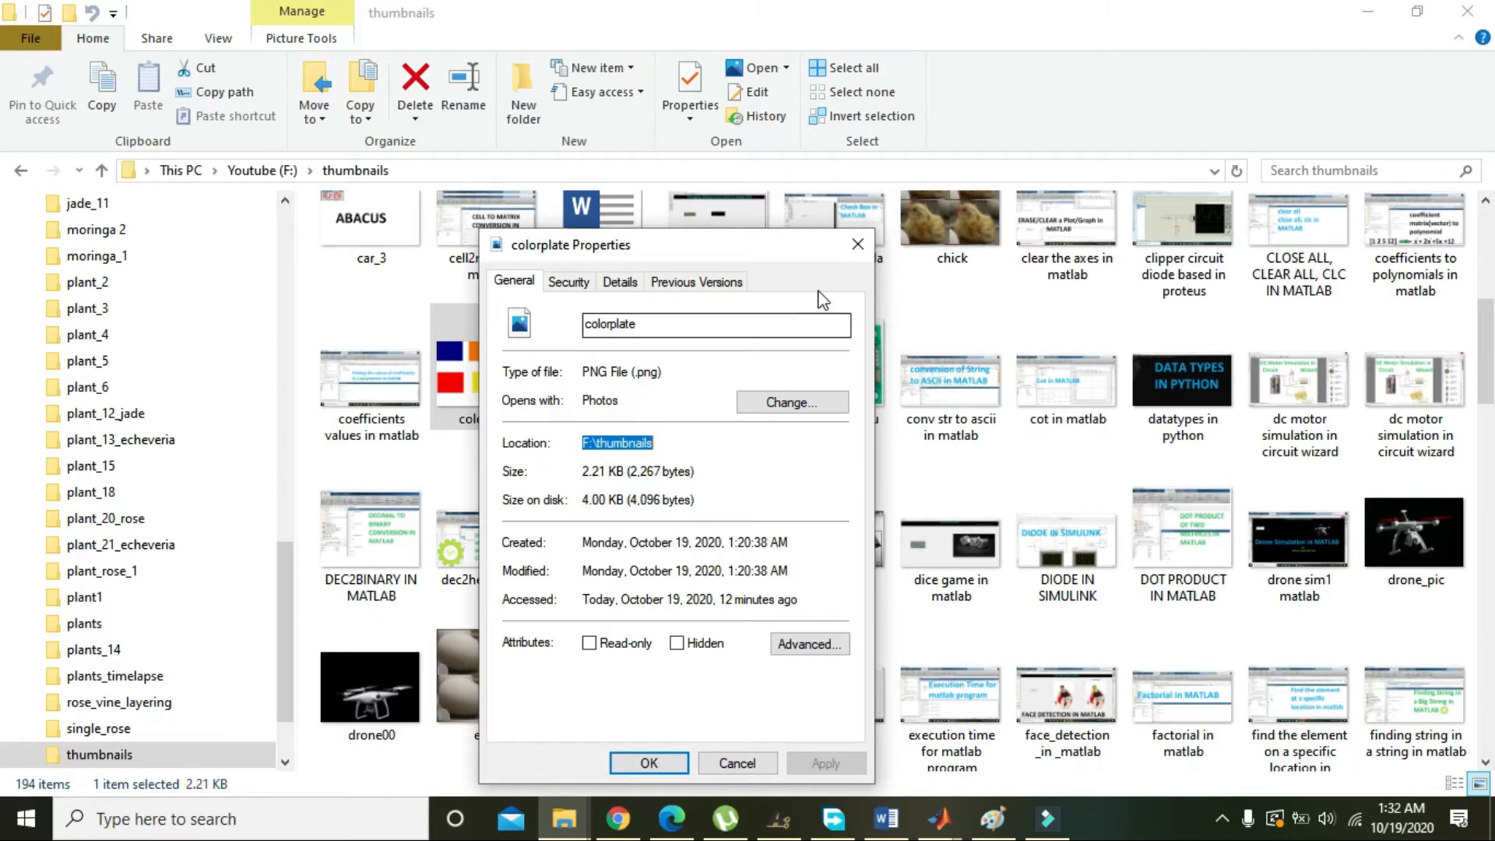
left_click(858, 245)
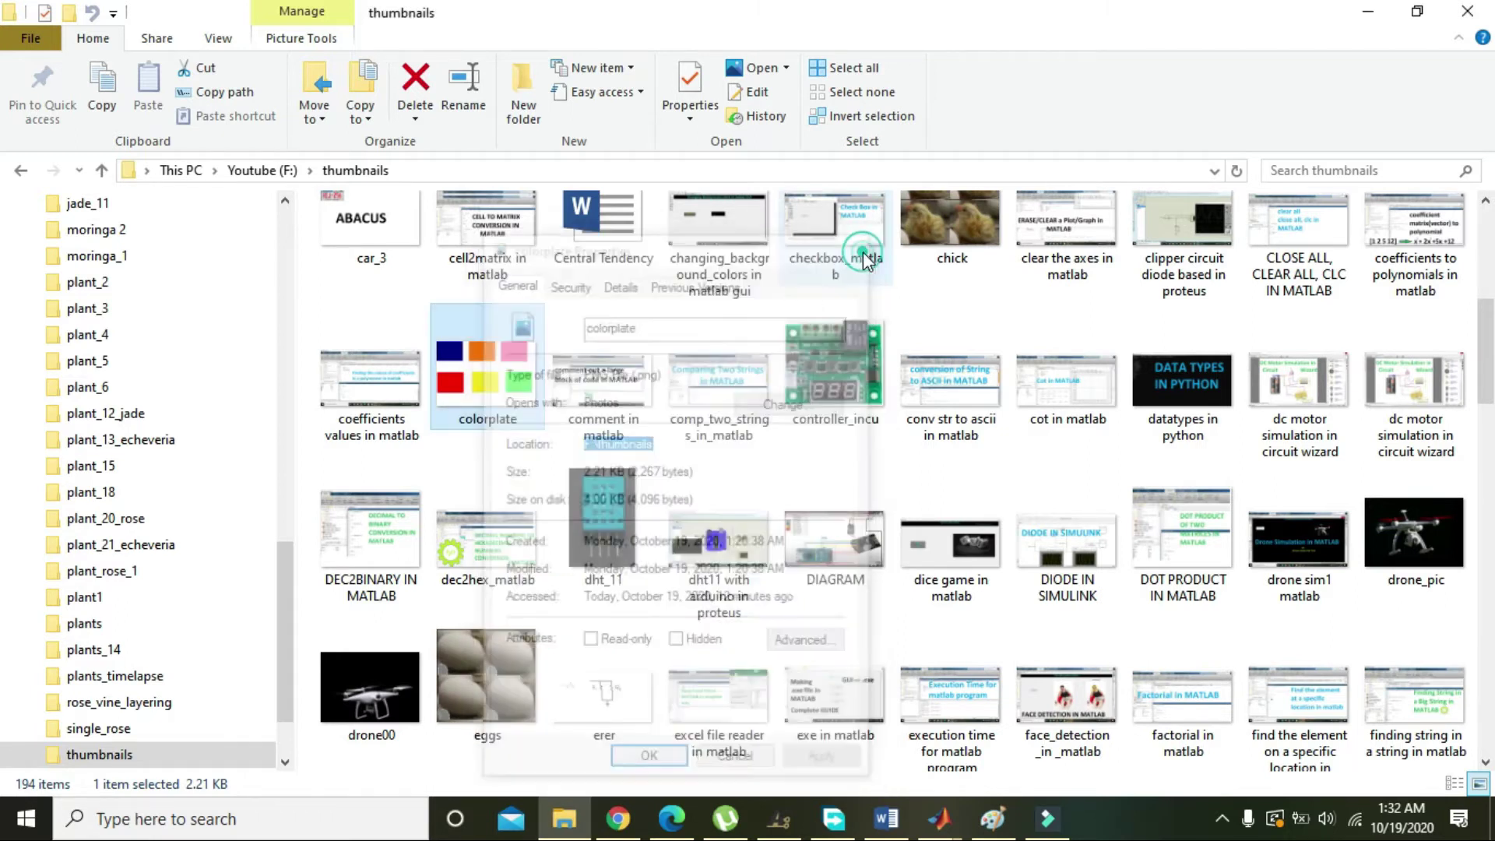
left_click(1368, 12)
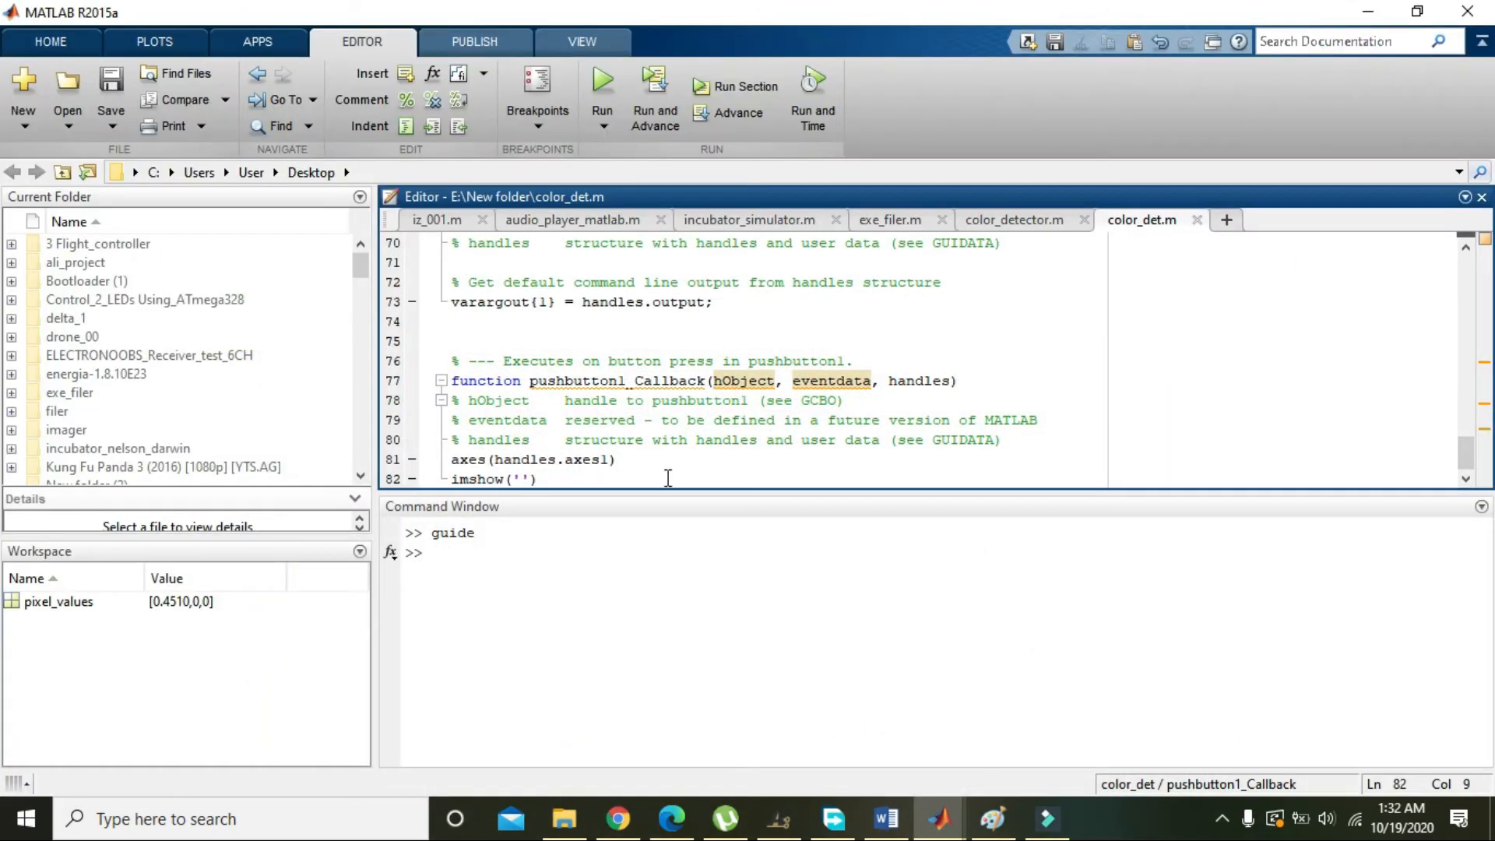
Complete line 82 as imshow('F:\thumbnails\colorplate.png') and start a new line
key("ctrl+v")
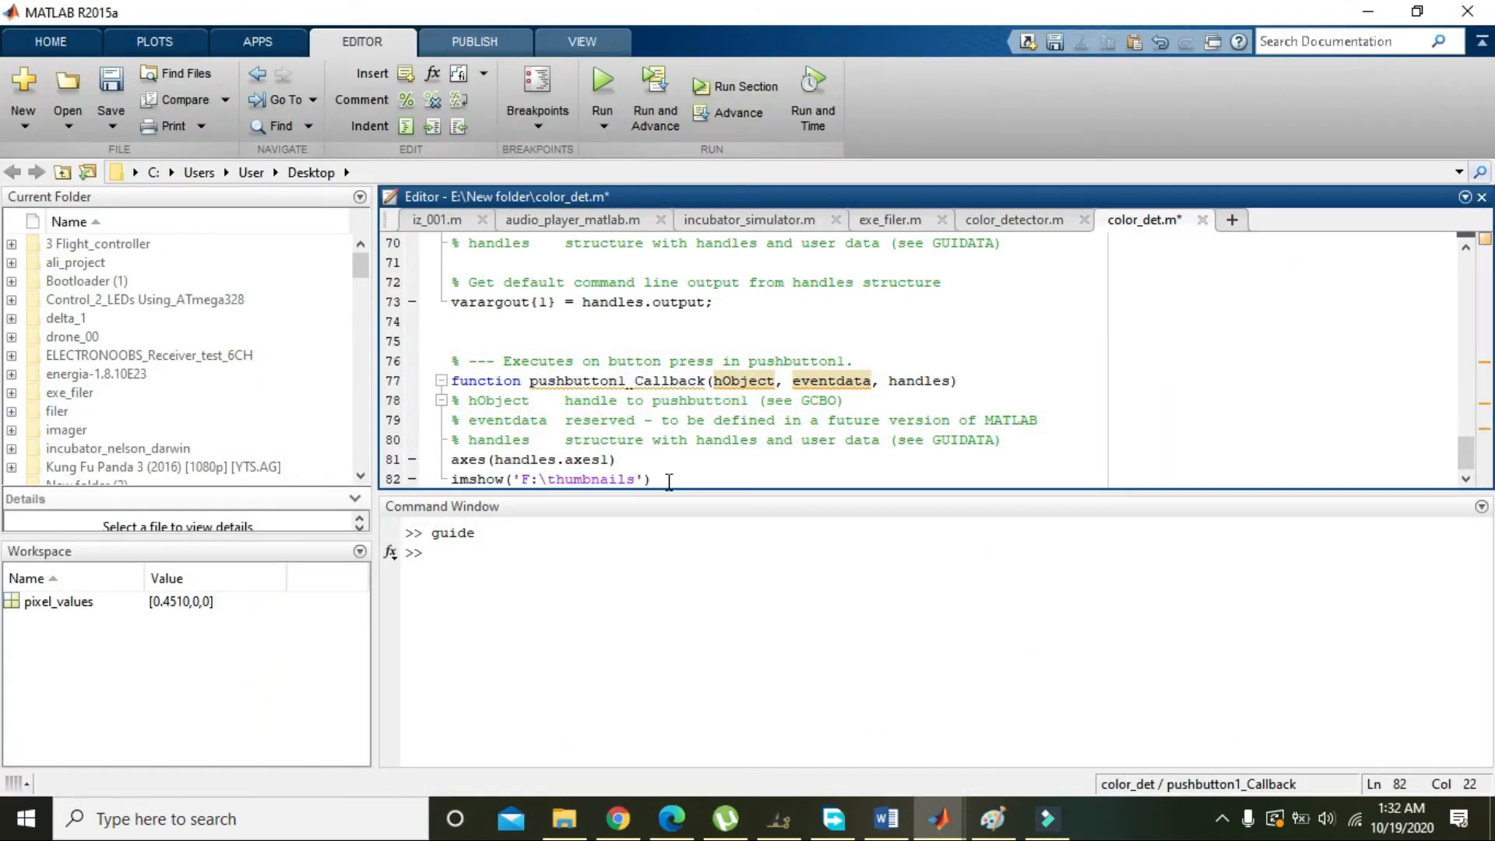
type("\\")
type("colorplate")
type(".")
type("png")
left_click(803, 479)
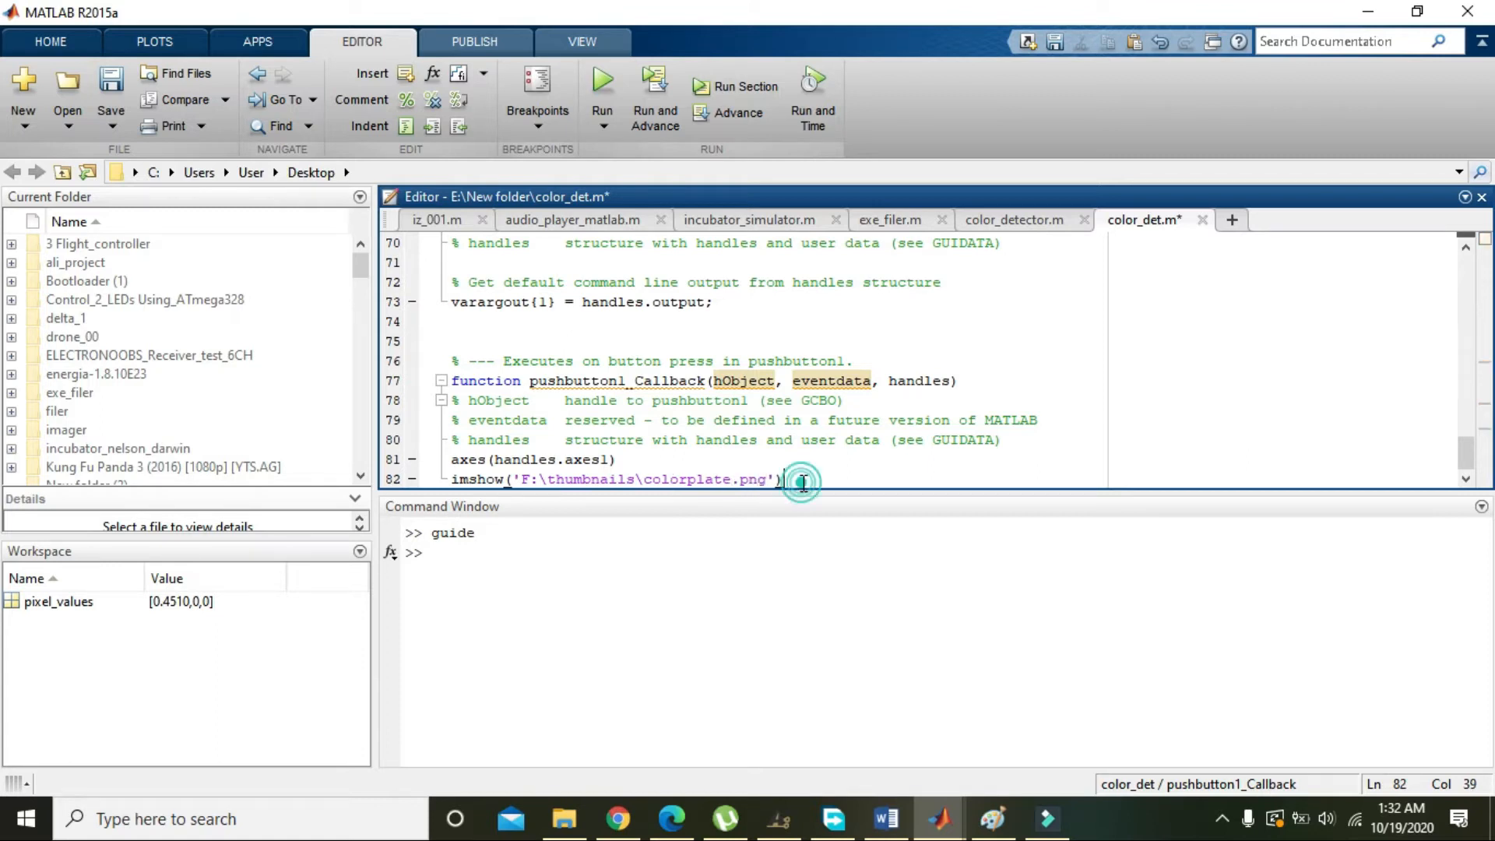
key("Return")
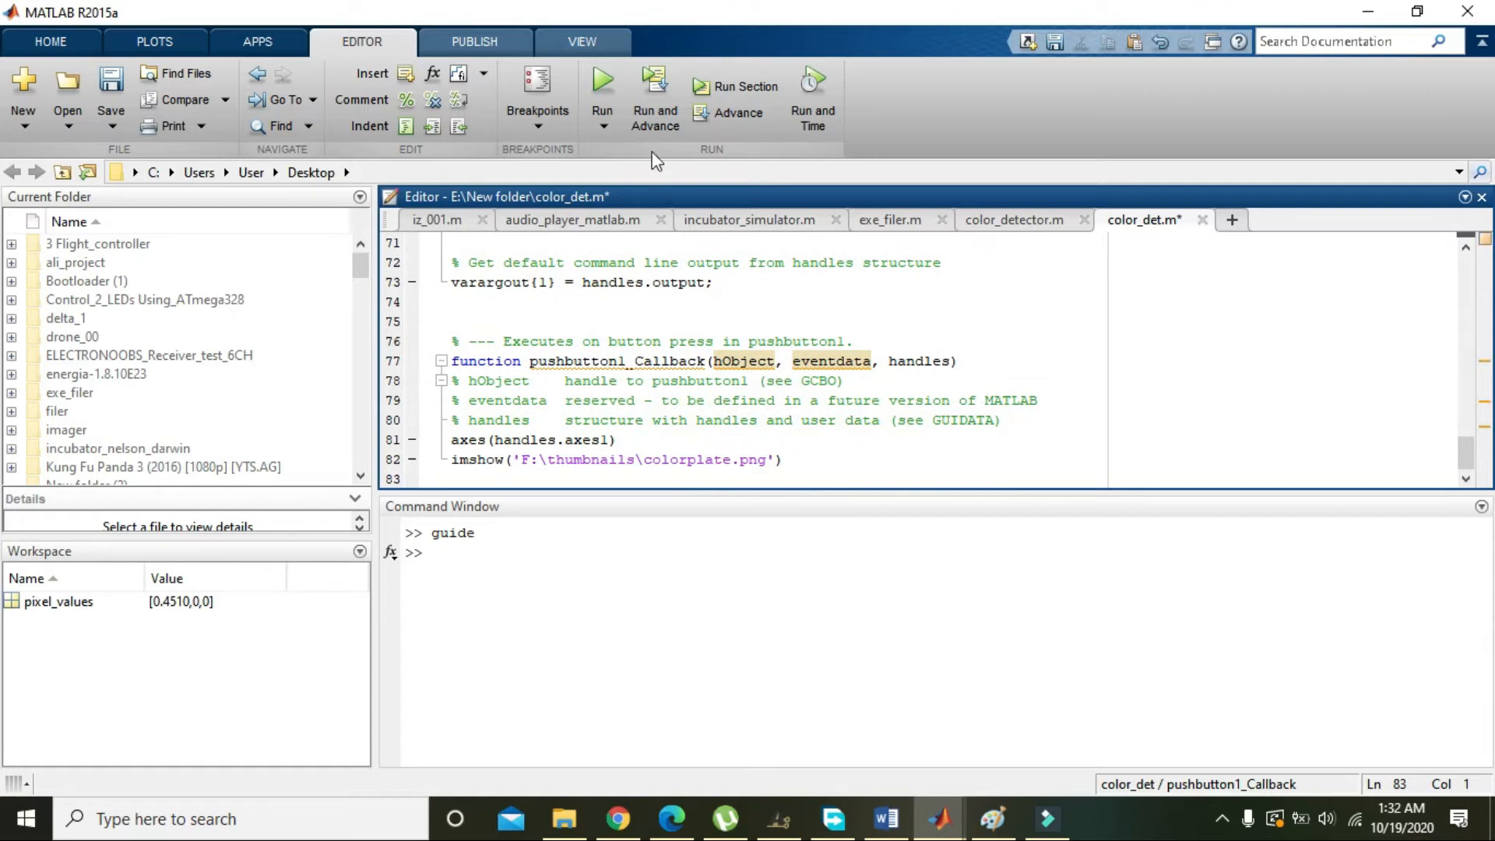
Run color_det, add its folder to the path, and display the colour plate via Push Button
left_click(602, 87)
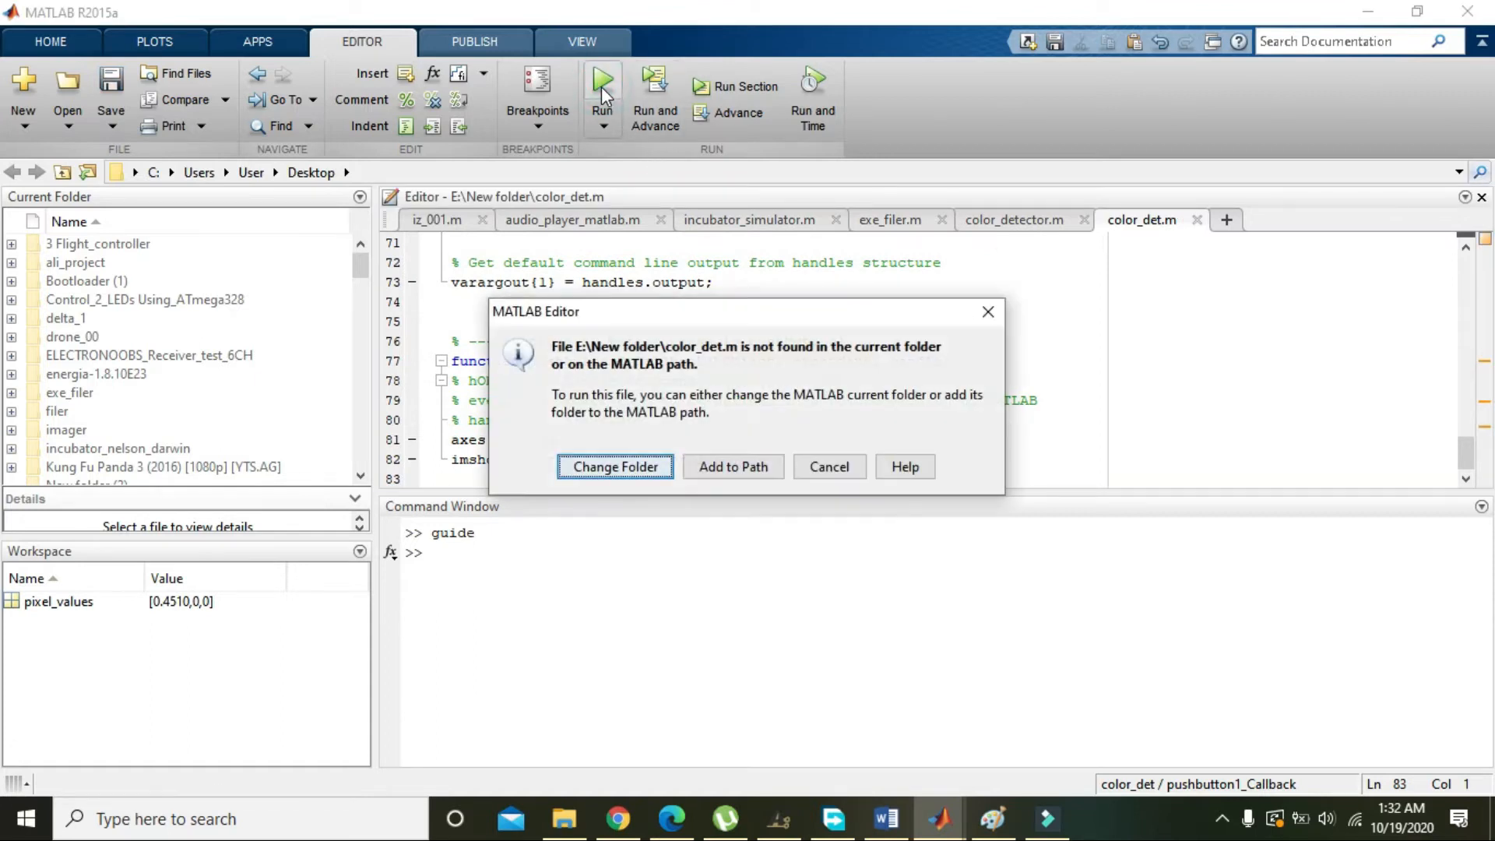
left_click(732, 466)
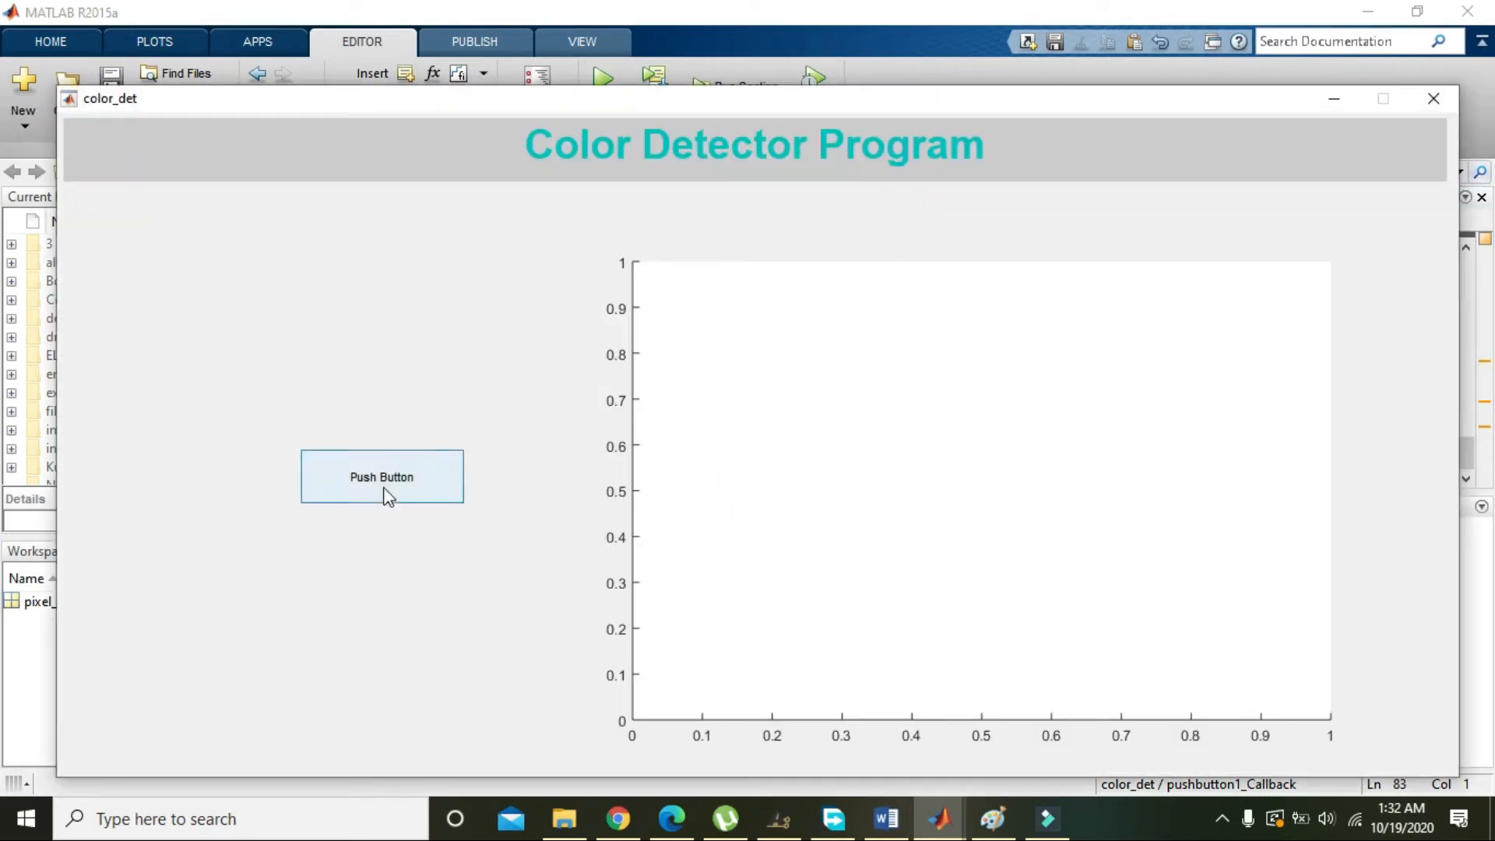
left_click(387, 485)
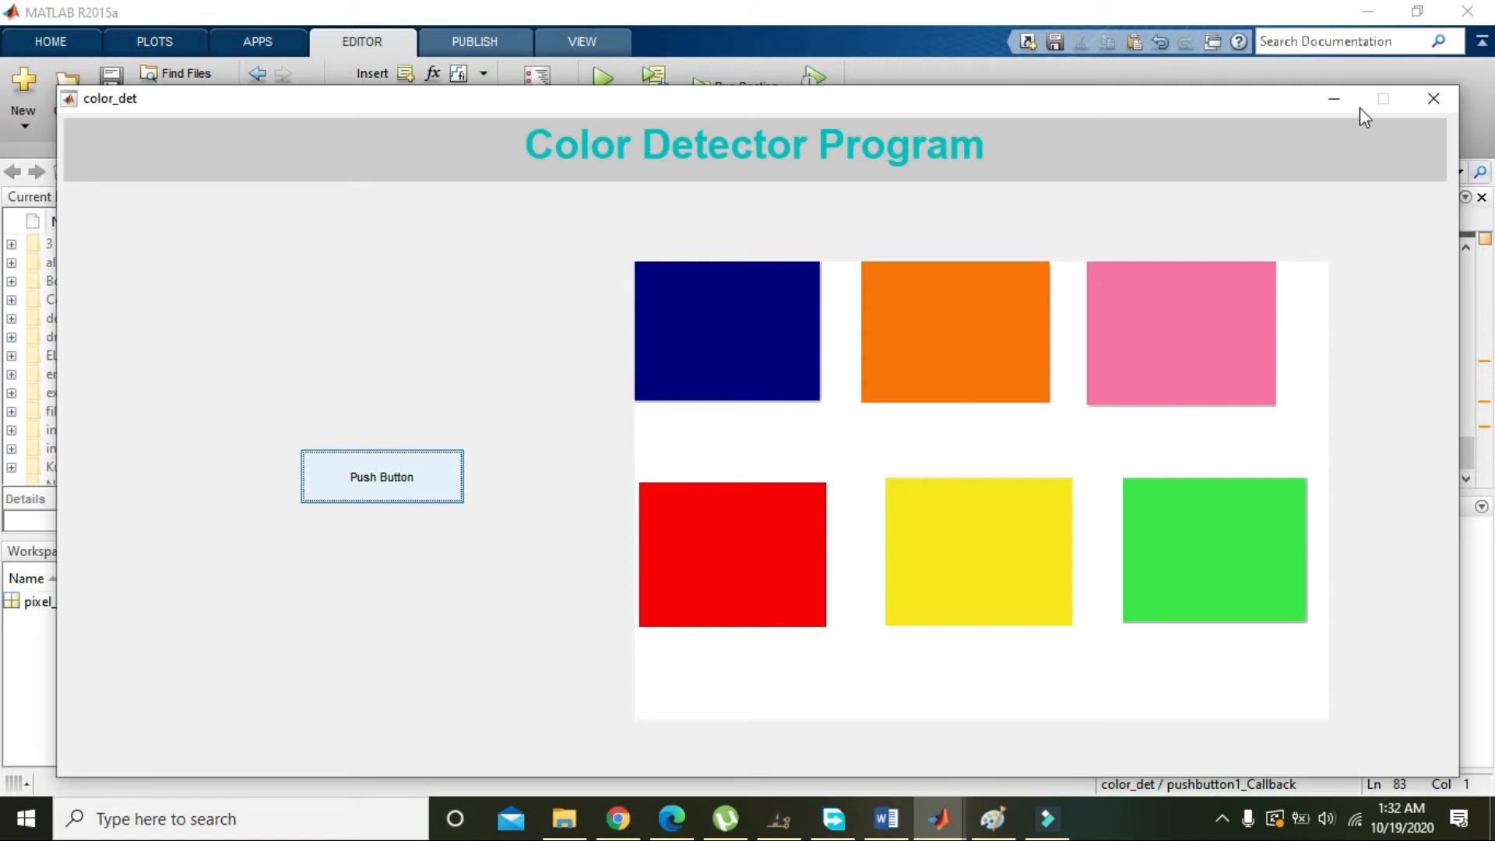
left_click(1335, 100)
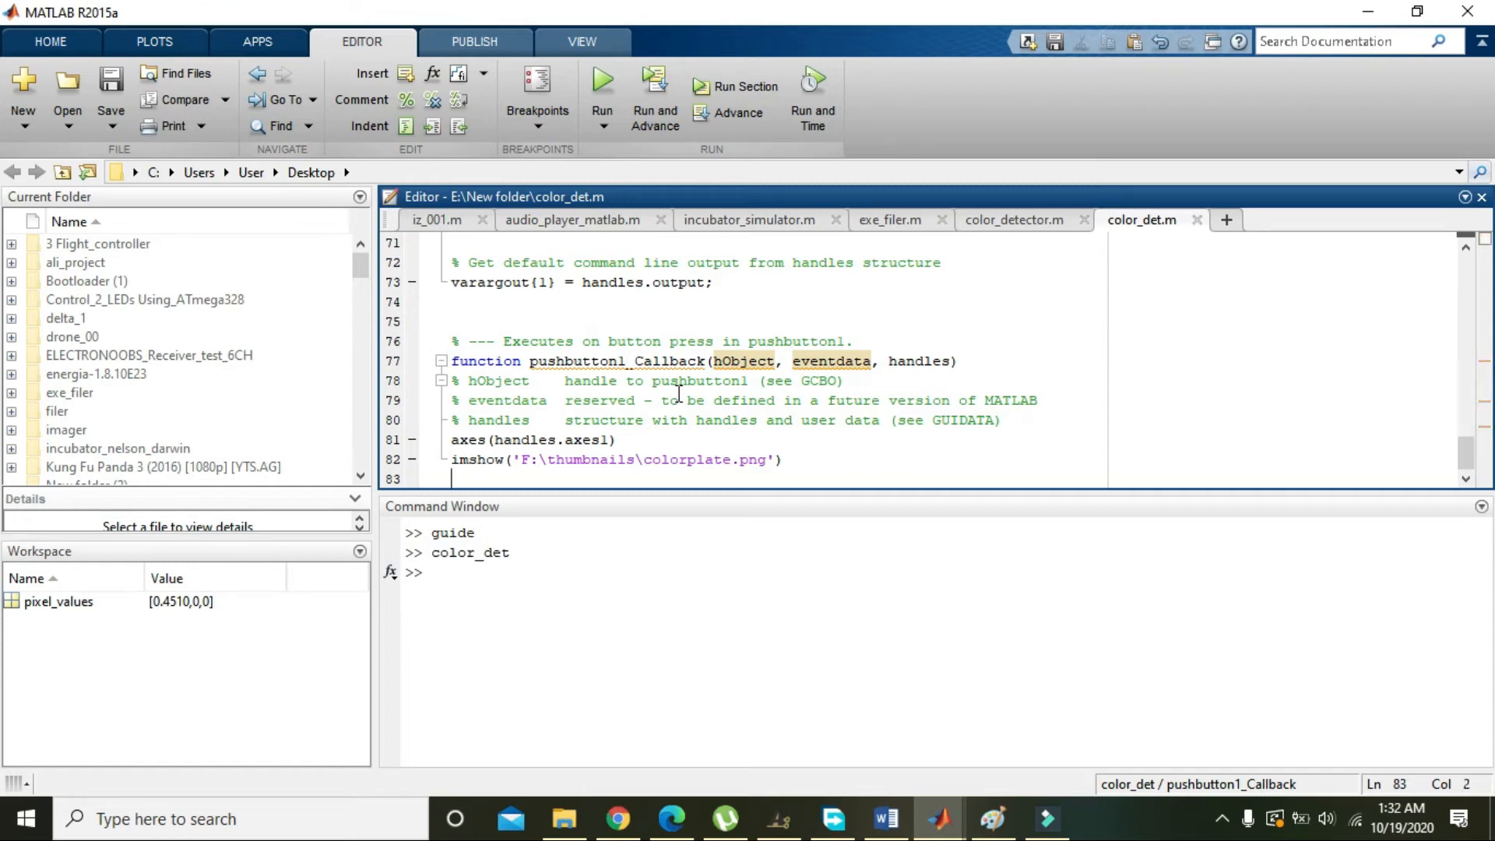
type("u=impixe")
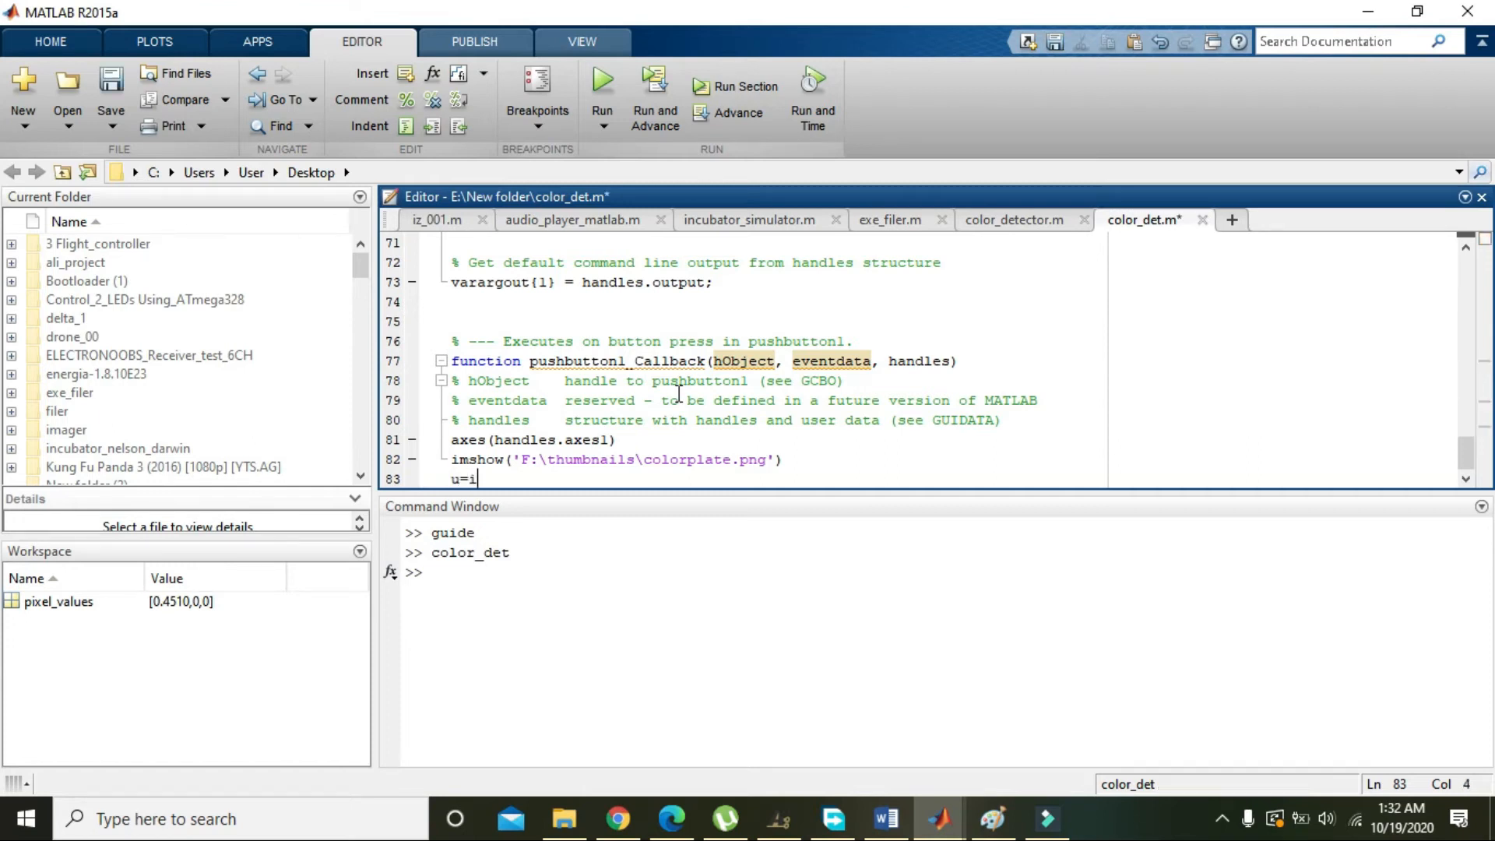
type("l")
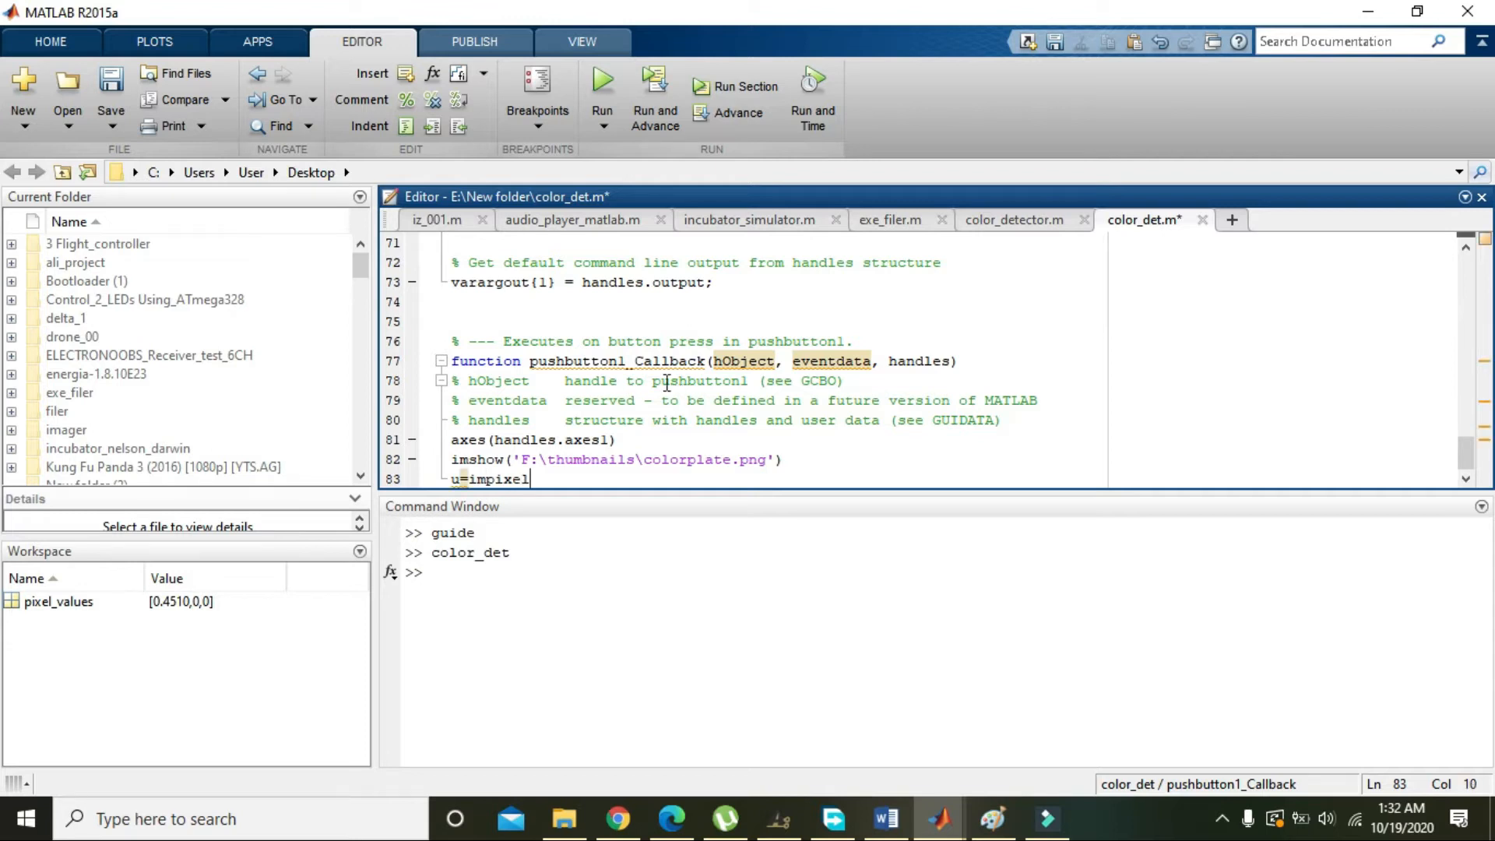
Rerun the GUI after adding the u=impixel line to the callback
left_click(602, 85)
Pick a pixel in the blue square via the push button, printing 0 1 133
left_click(385, 478)
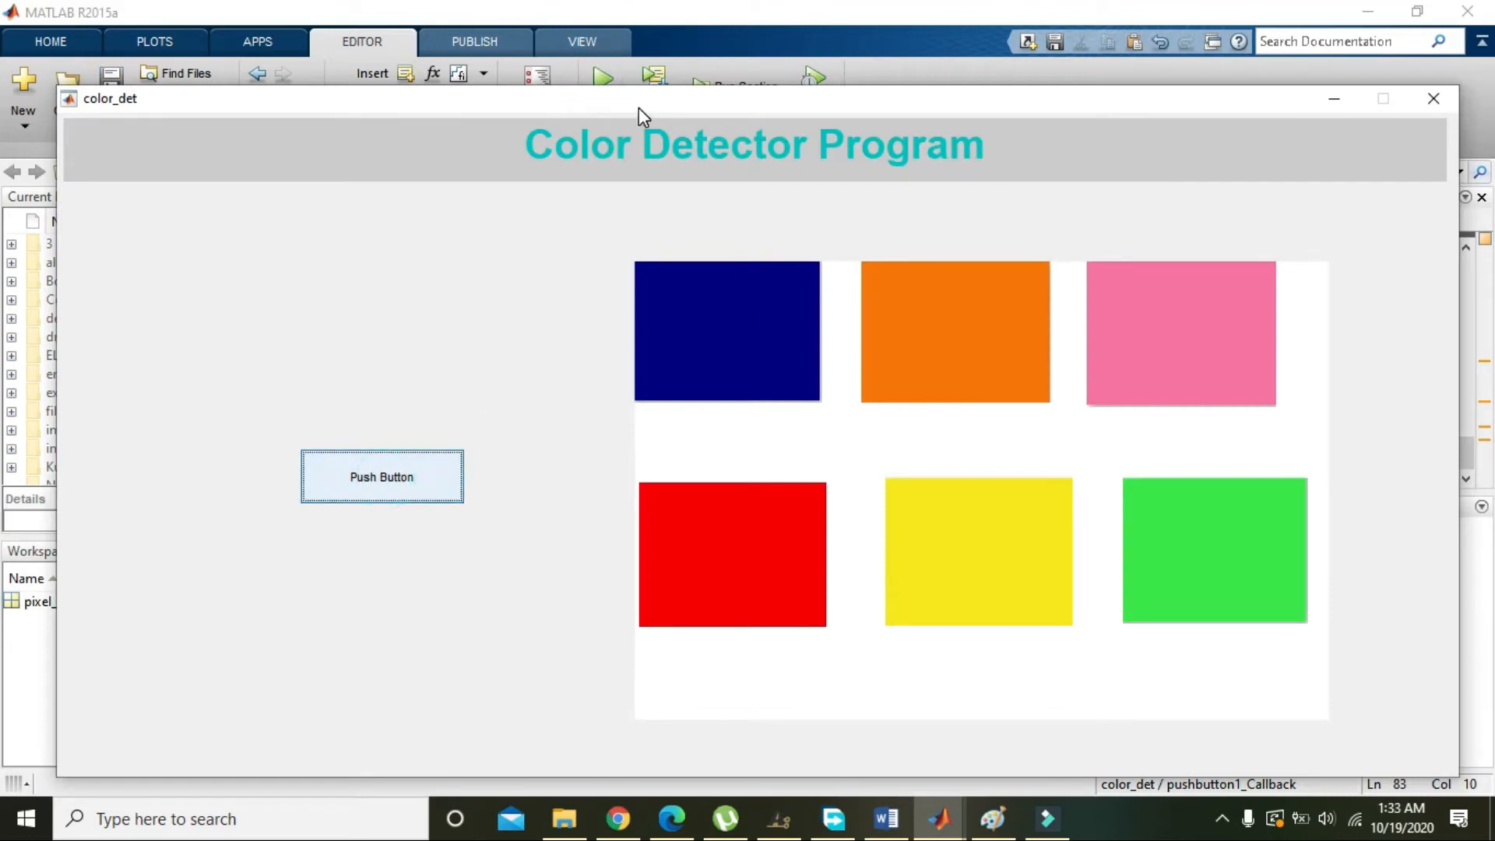
left_click_drag(639, 107, 1218, 101)
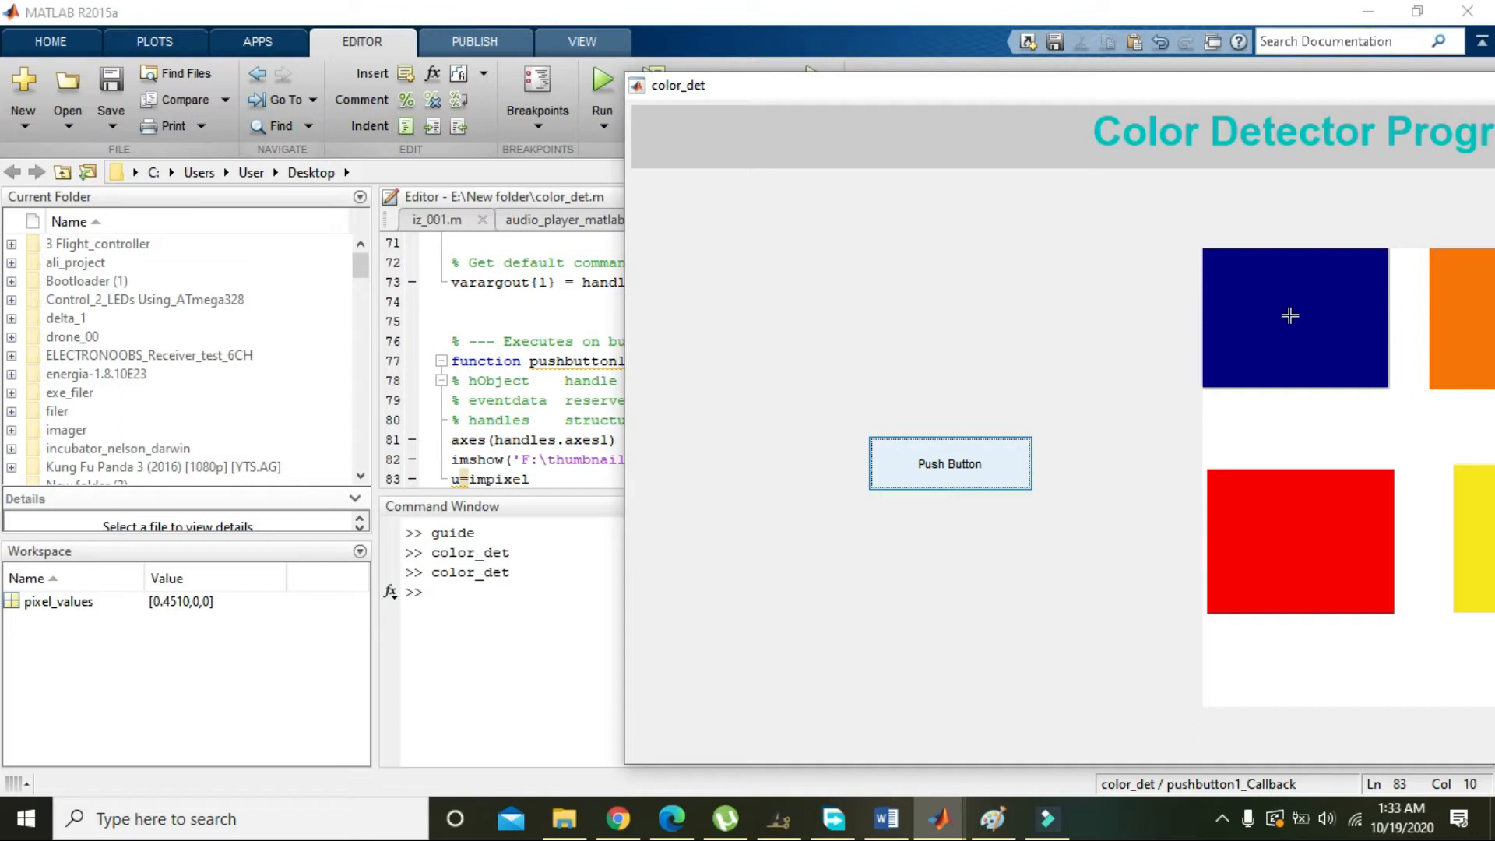
left_click(1290, 315)
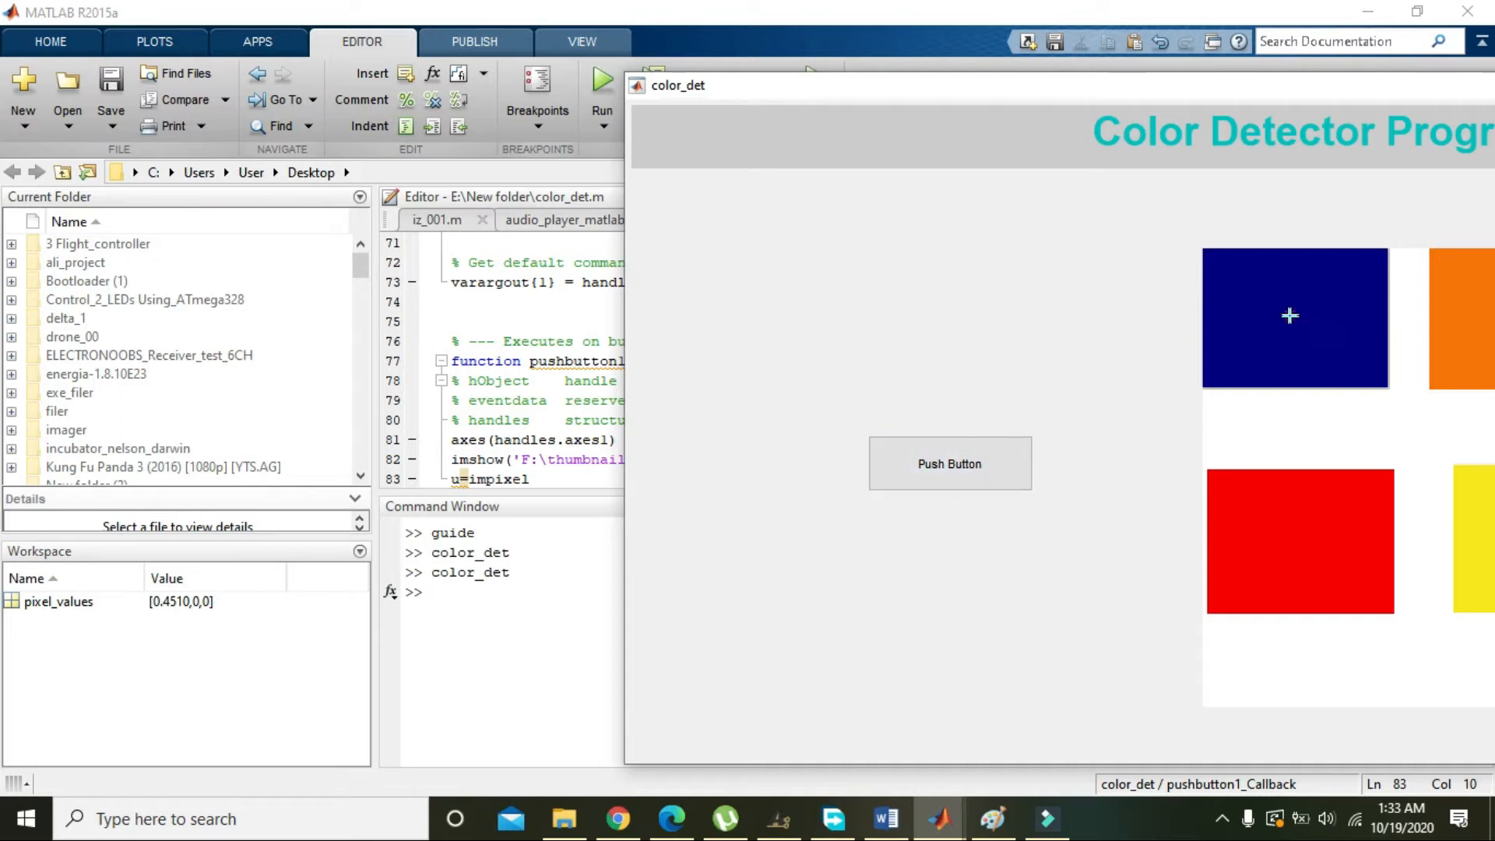
key("Return")
Pick a pixel in the red square, printing 247 0 0
left_click(960, 482)
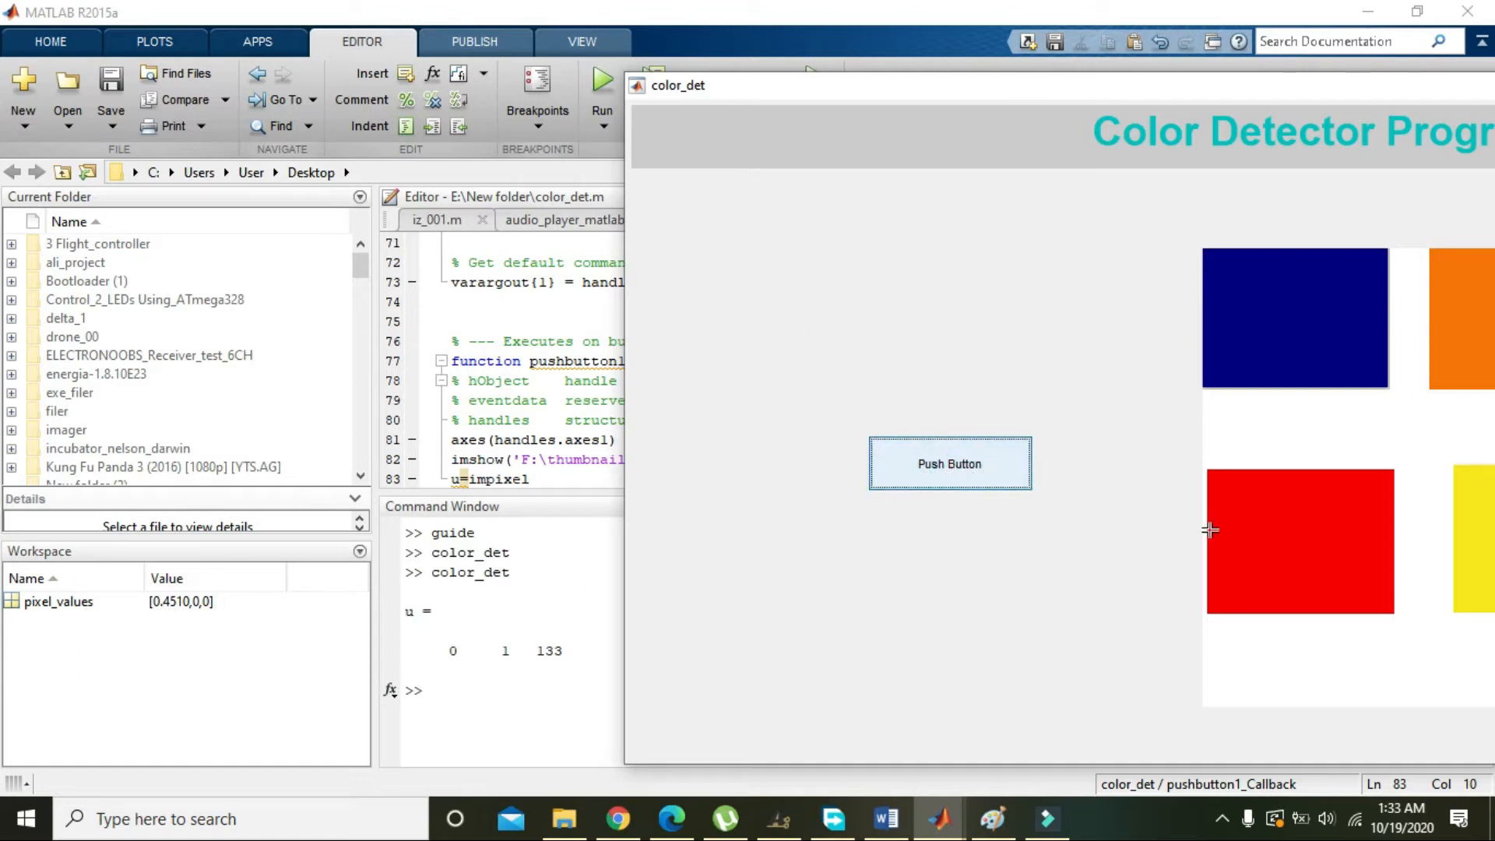
left_click(1296, 536)
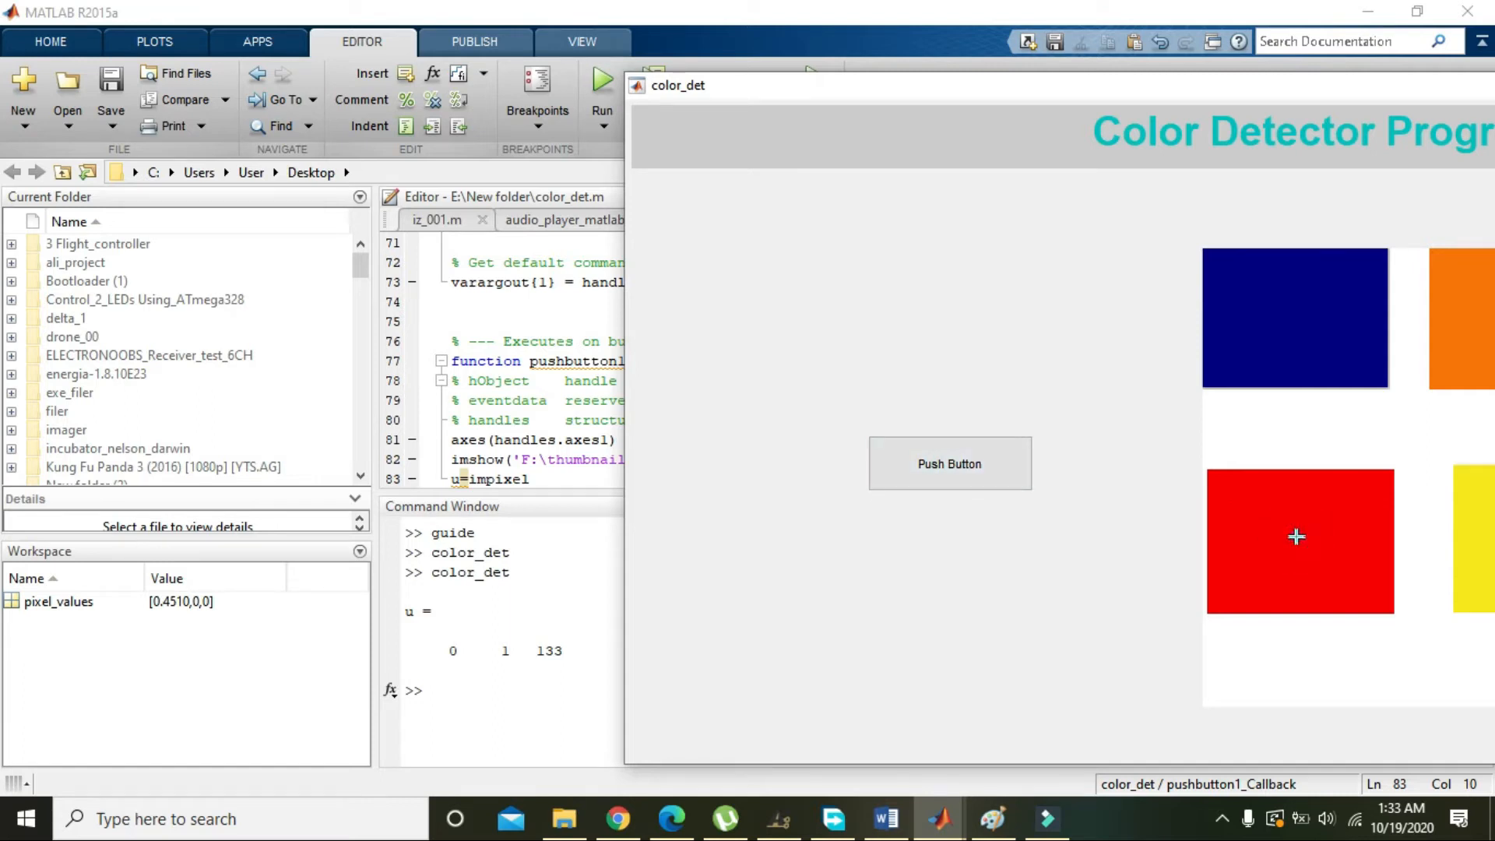
key("Return")
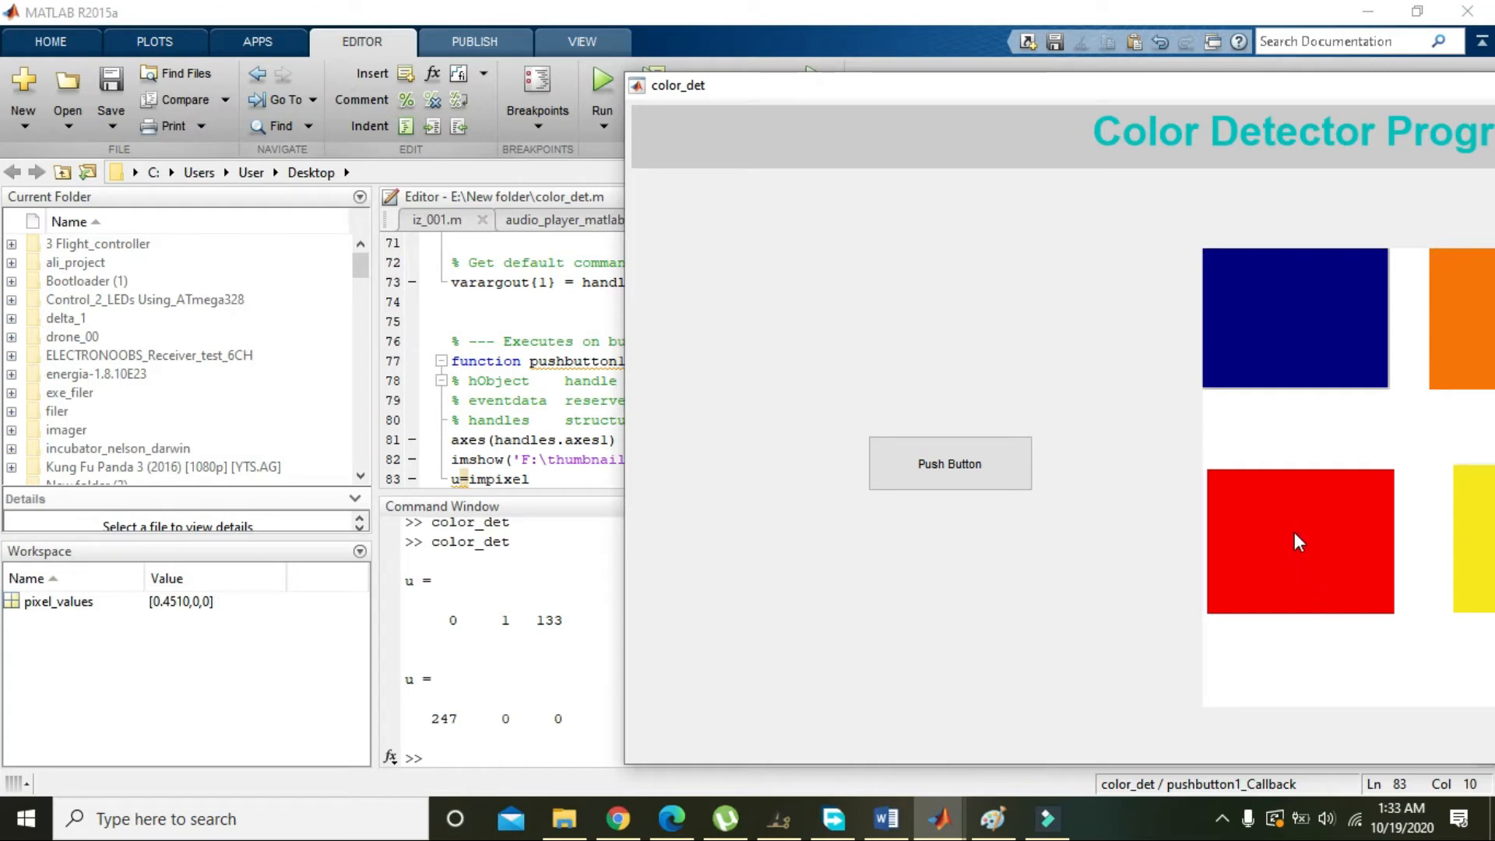
Pick a pixel in the orange square and check the printed values 247 115 0
left_click(933, 456)
left_click(1476, 312)
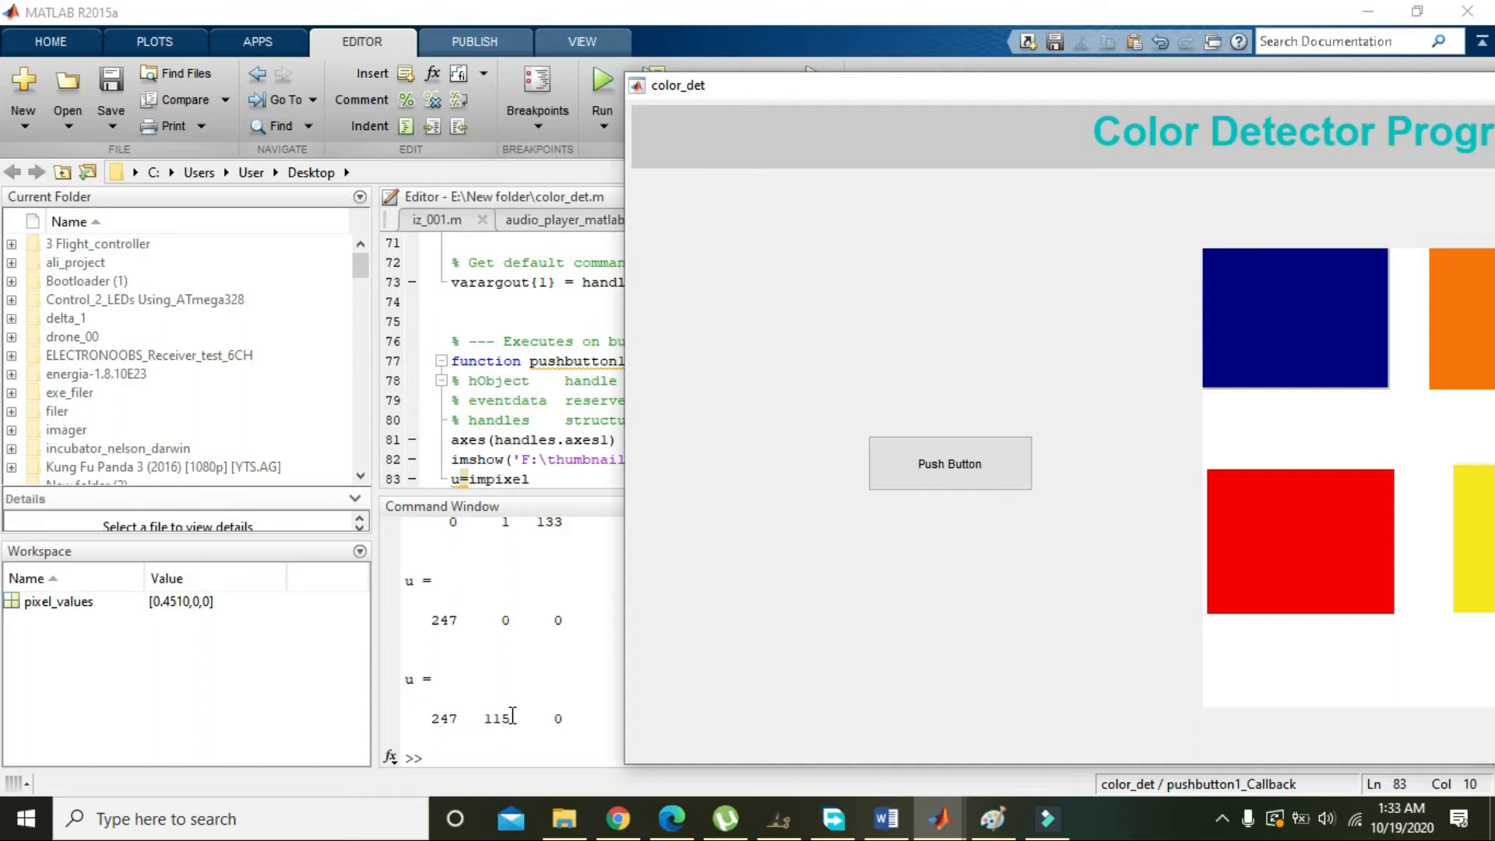
left_click_drag(512, 718, 433, 717)
left_click(470, 749)
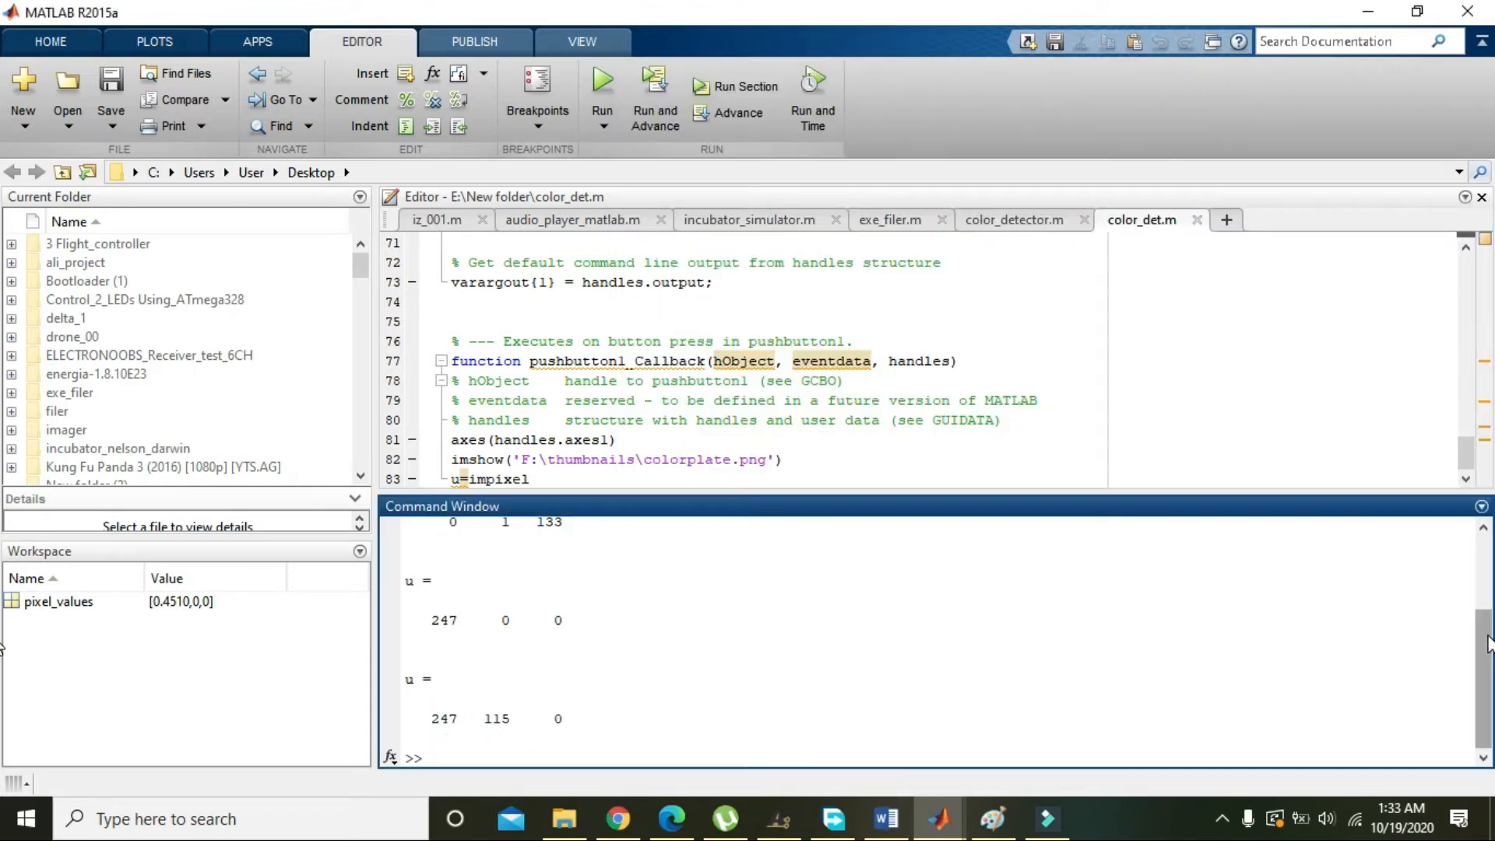
left_click_drag(1485, 654, 1485, 584)
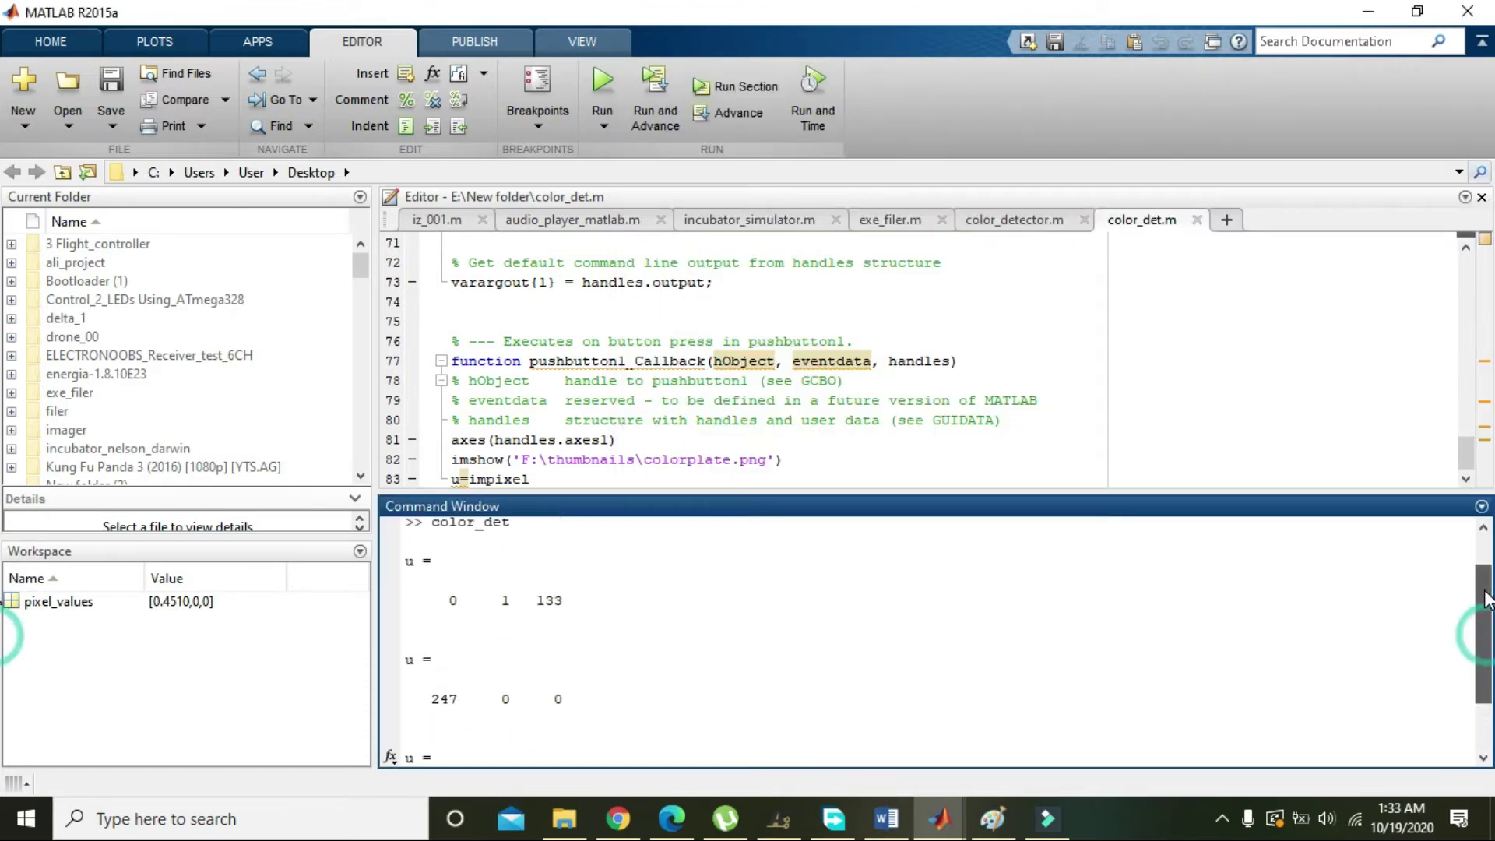
Add lines u(1,1), u(1,2) and u(1,3) below the impixel line
left_click(646, 480)
key("Return")
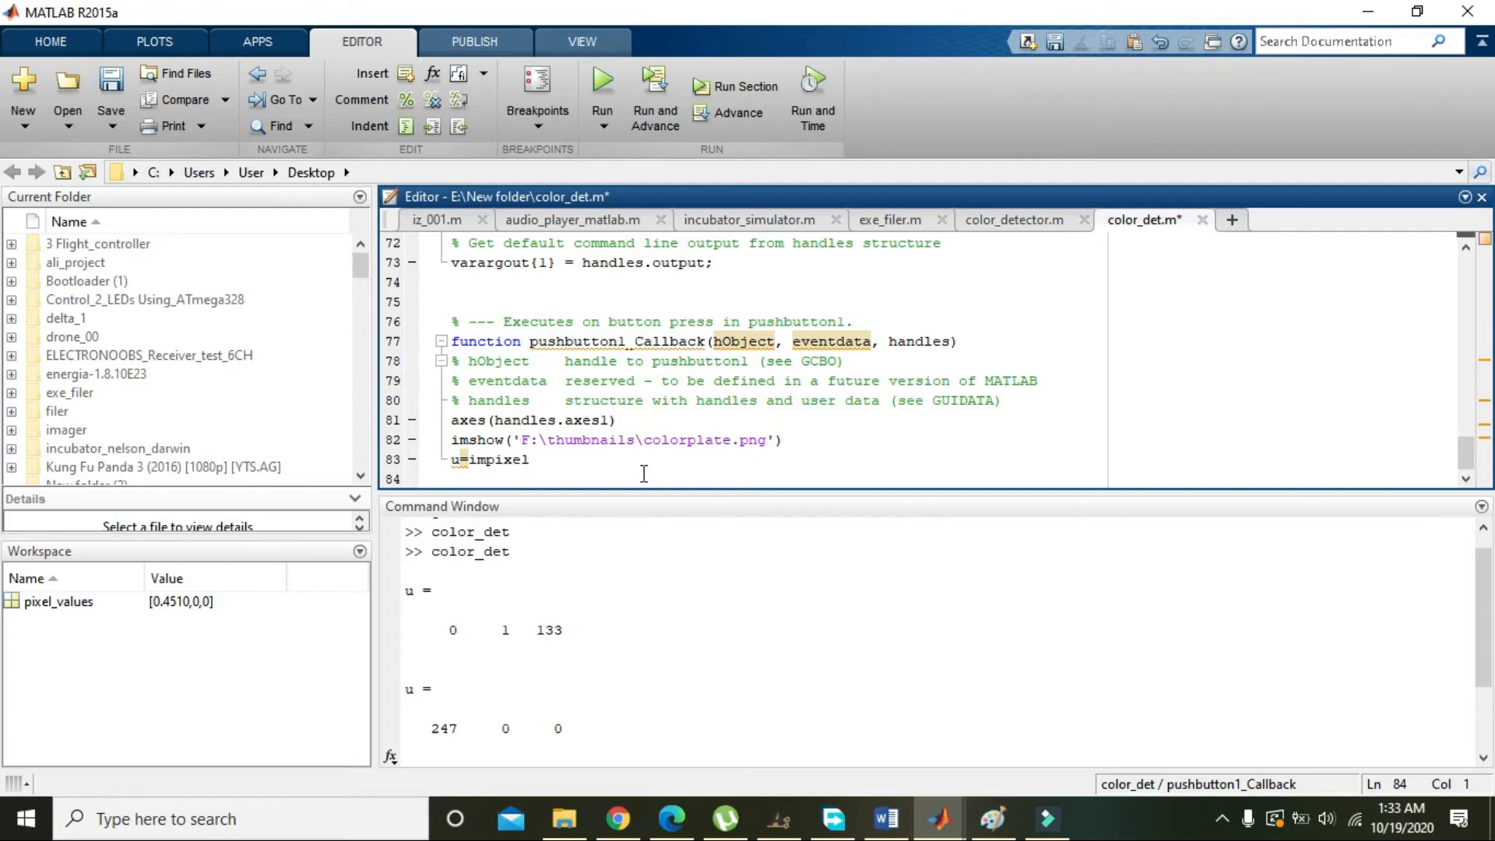
type("u")
type(")")
type("1")
type(",1")
key("Right")
key("Return")
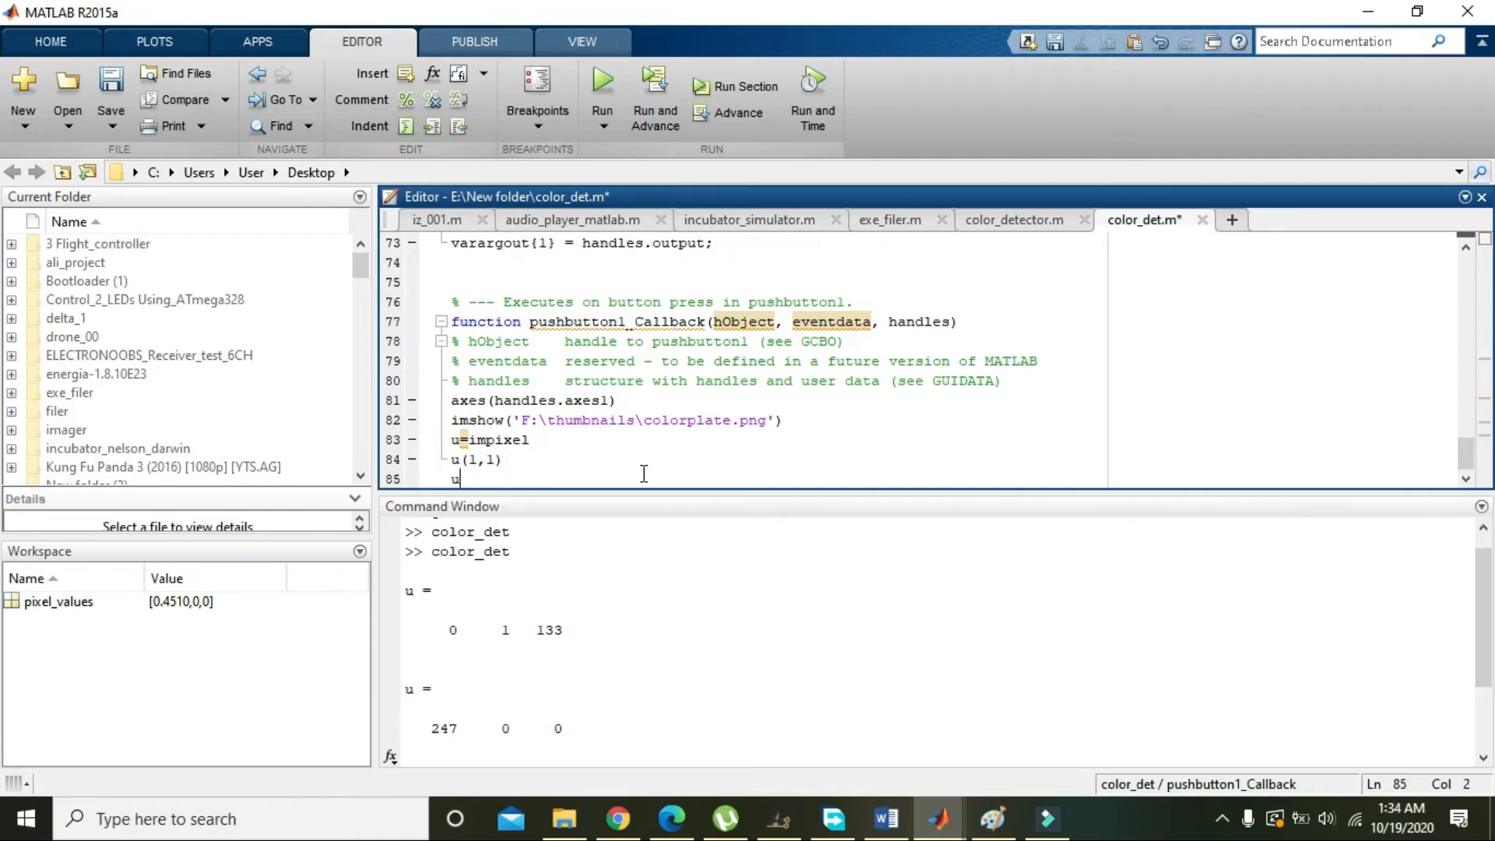
type("u(1)")
key("Left")
type(",2")
key("End")
key("Return")
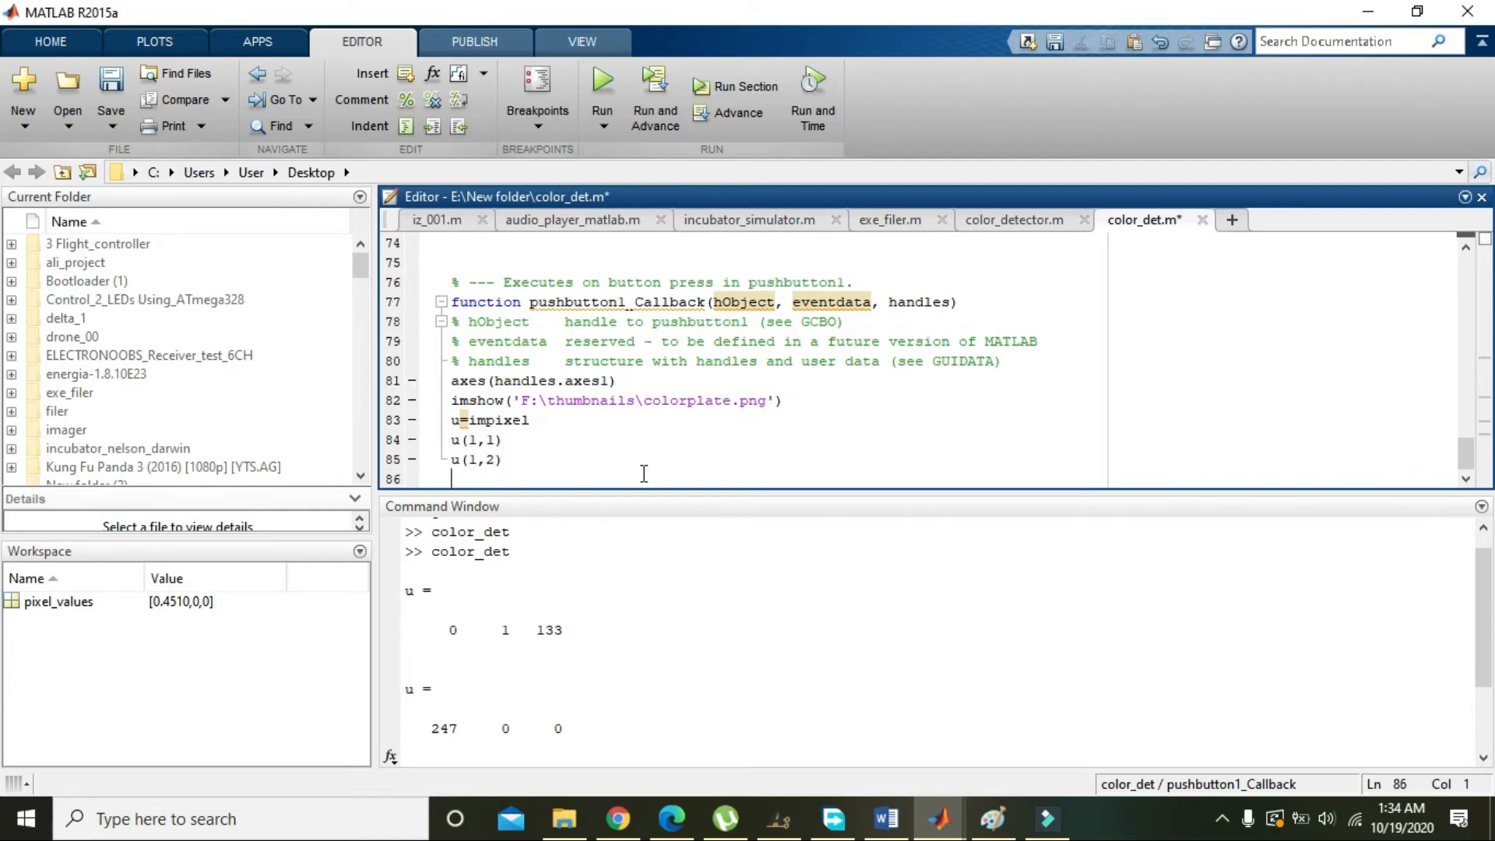
type("u()")
key("Left")
type("1")
type(",3")
key("Up")
Prefix the three lines with a=, b= and c= to store the colour components
key("Left")
key("Left")
key("Left")
key("Left")
key("Up")
type("a")
type("=")
key("Down")
key("Left")
key("Left")
type("b=")
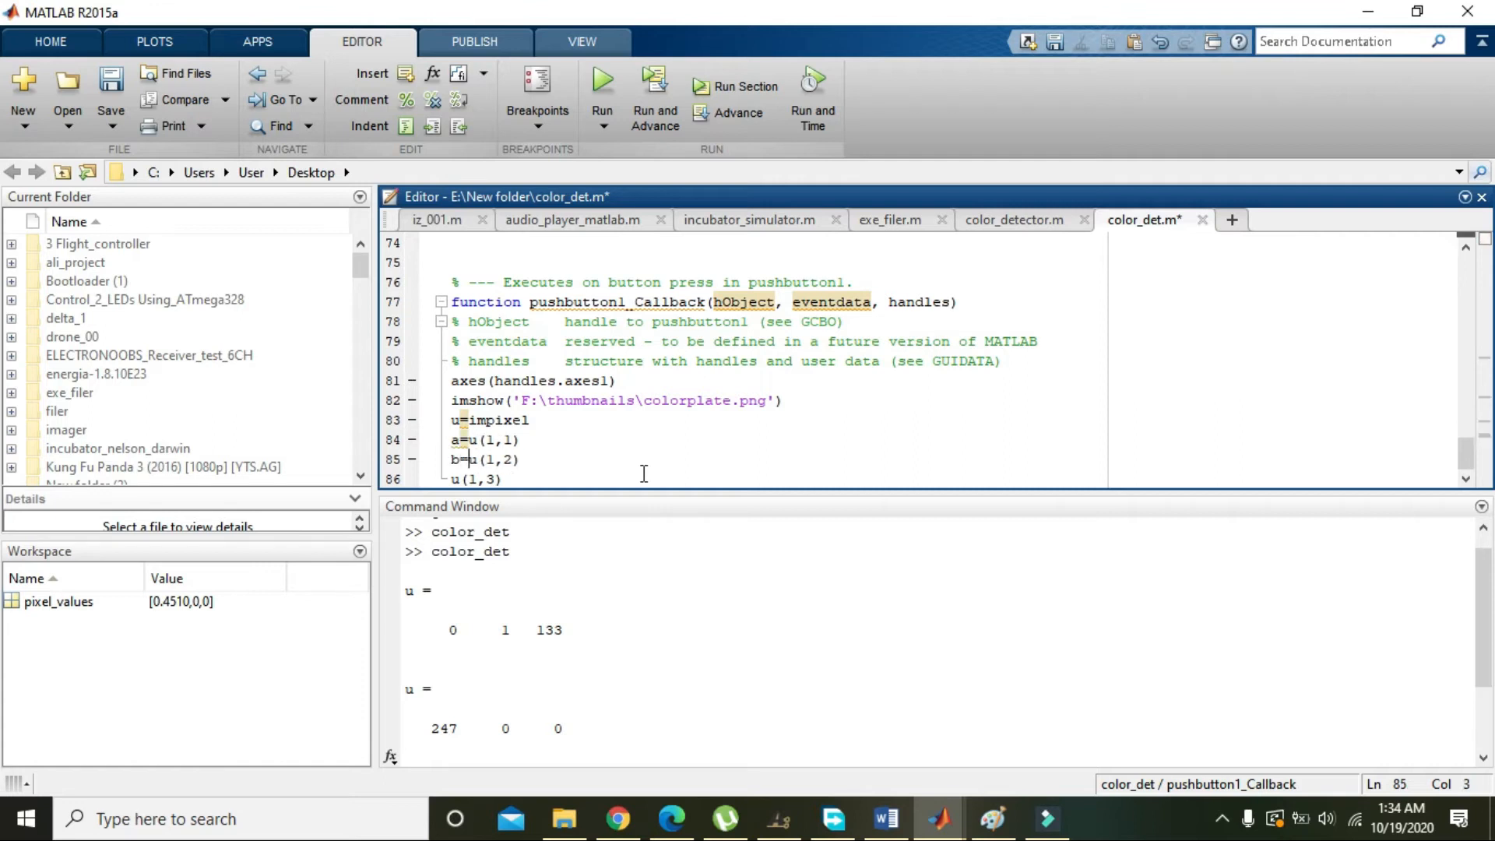
key("Down")
key("Left")
key("Left")
type("c=")
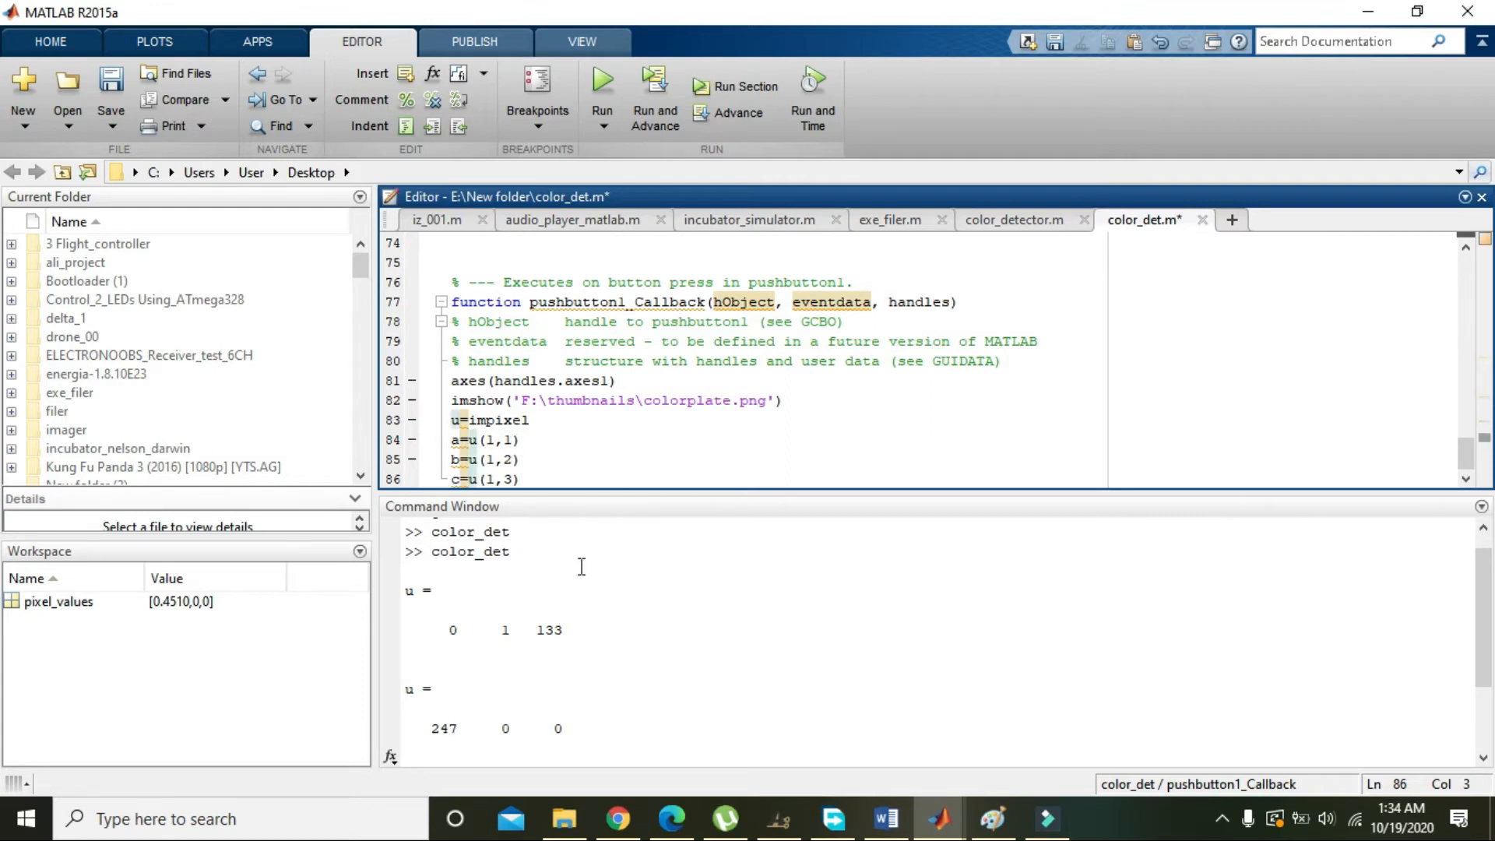
Match the printed blue values 0, 1, 133 to a, b and c in the code
double_click(454, 630)
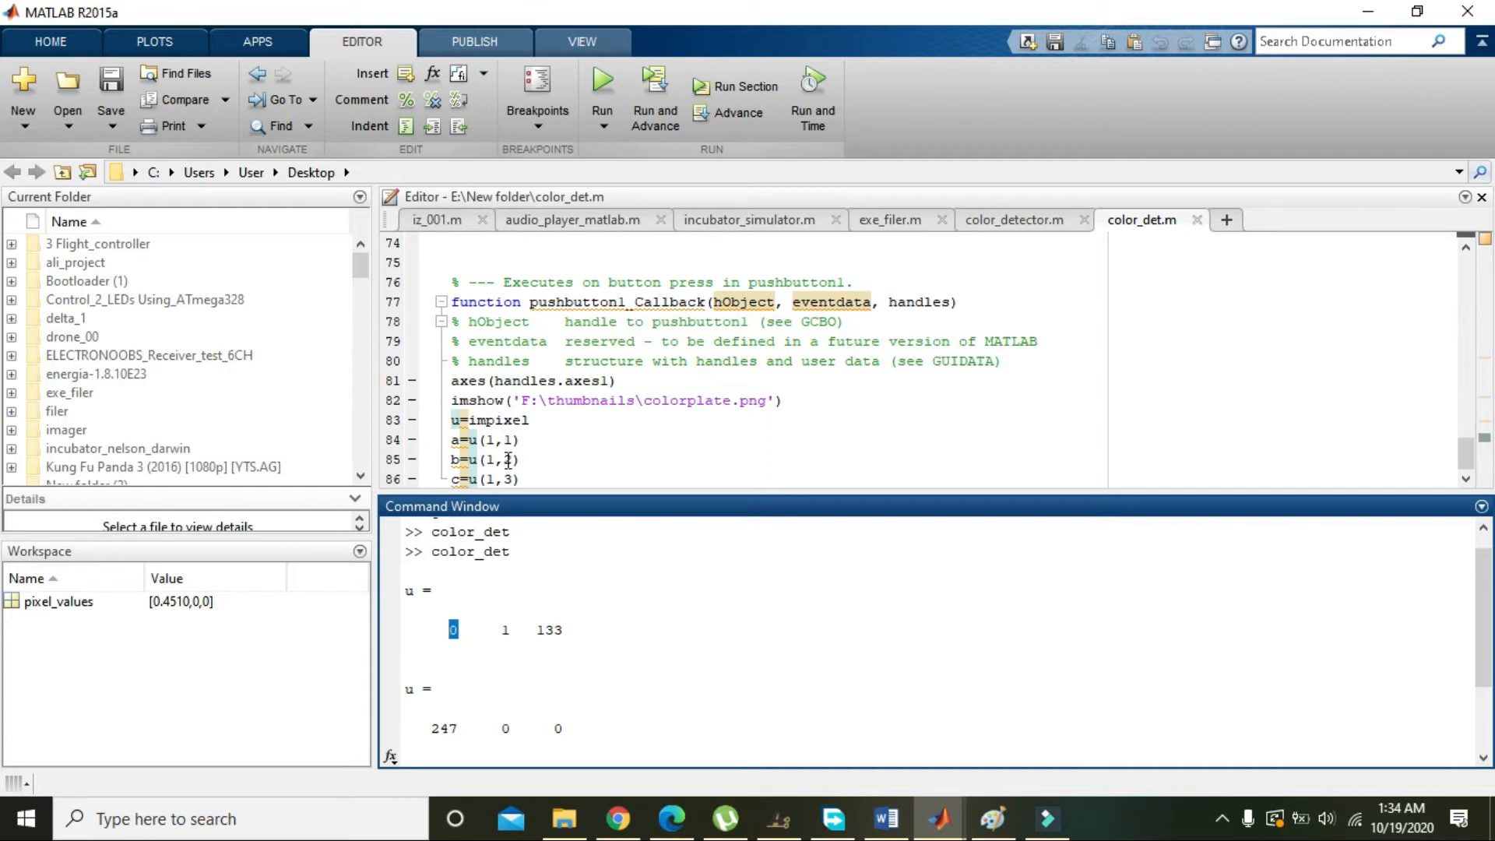
left_click(507, 630)
double_click(507, 630)
left_click(509, 479)
type("3")
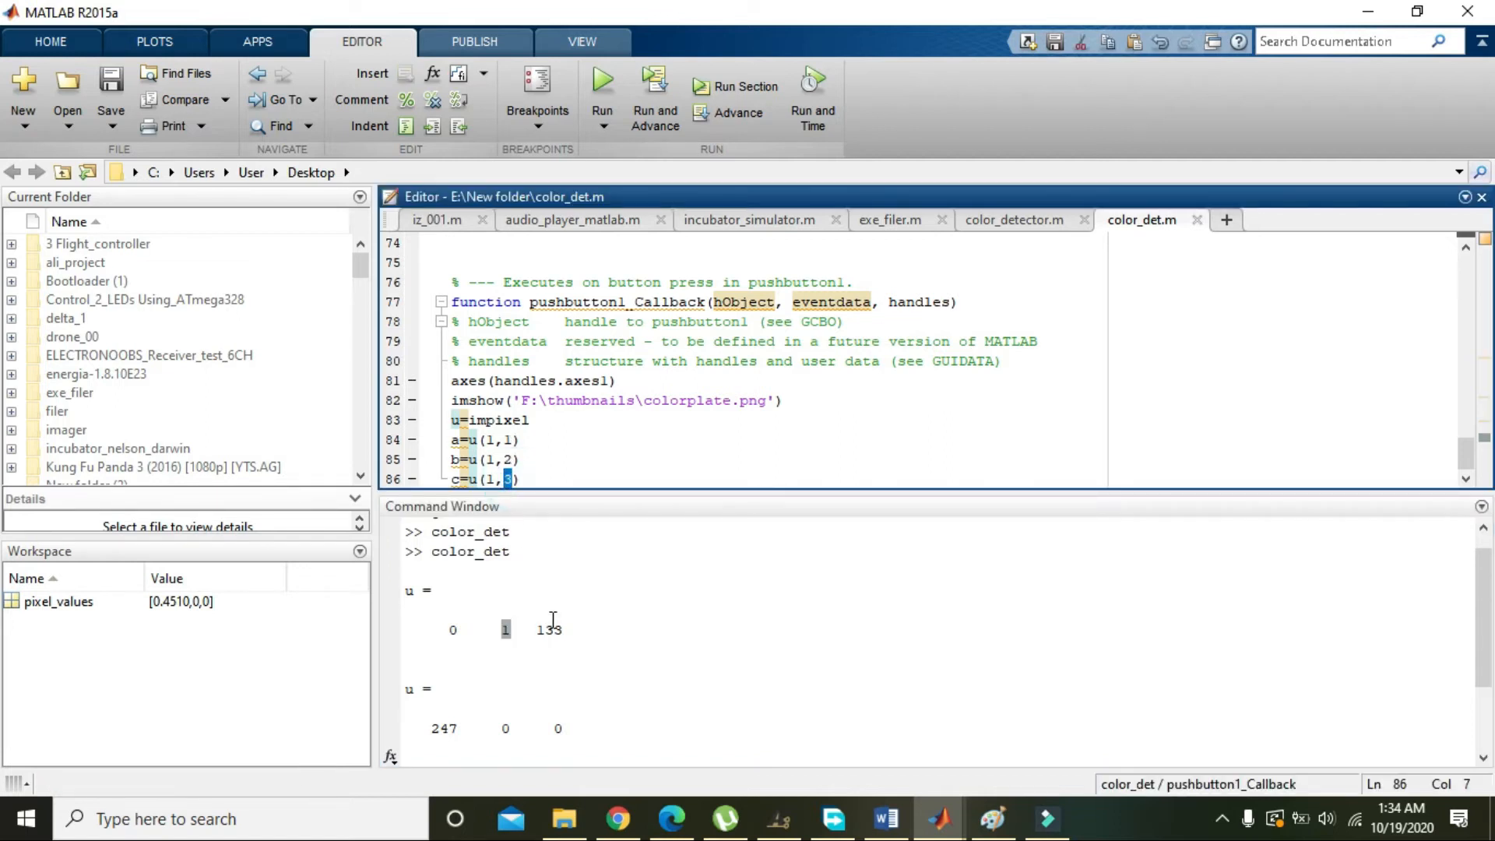
double_click(549, 630)
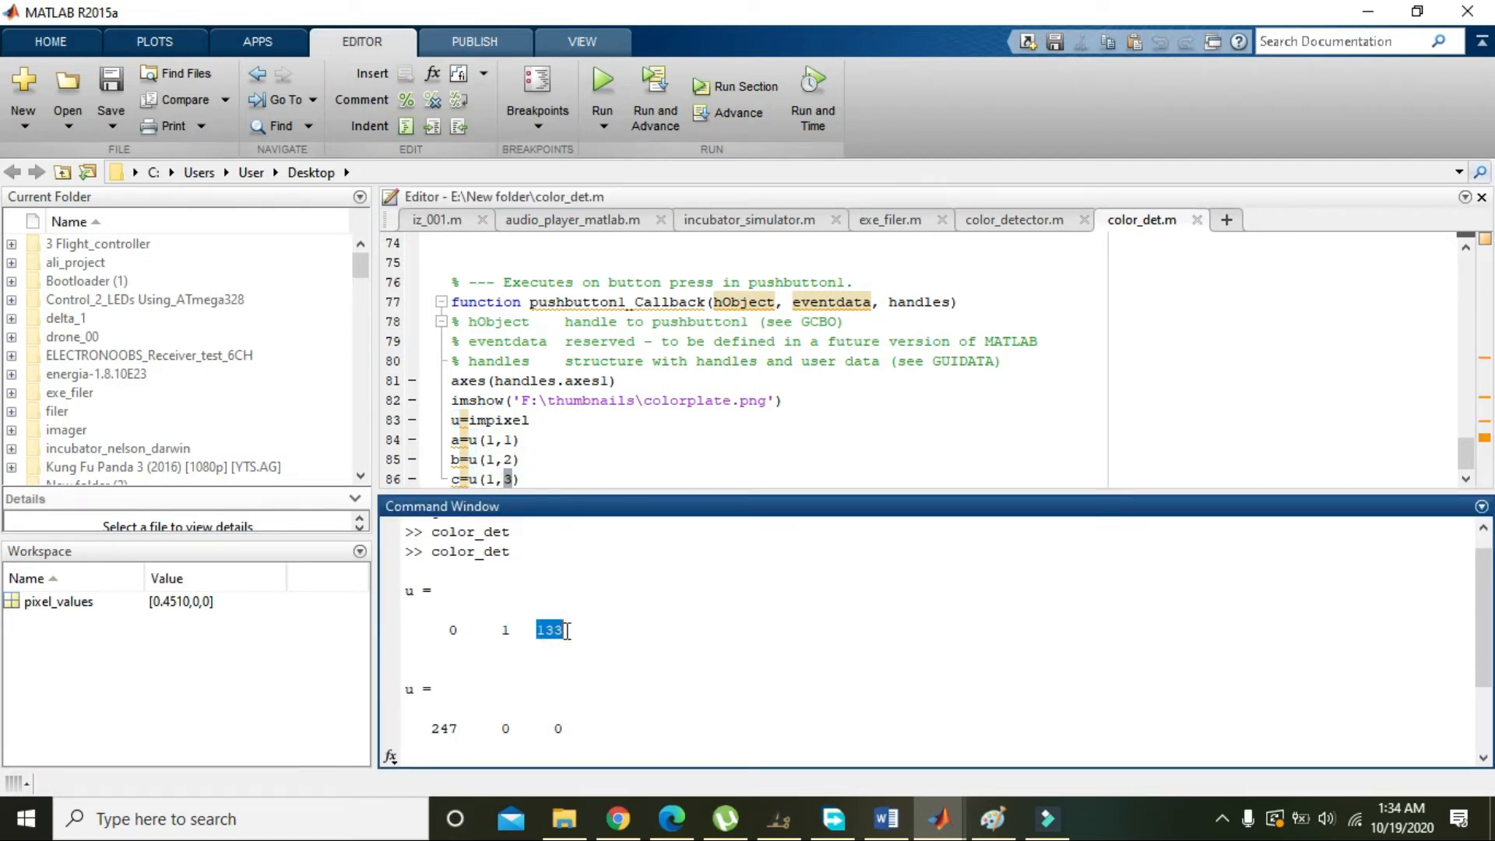
Add an empty line after c=u(1,3) and review variables a and b
left_click(528, 480)
key("Return")
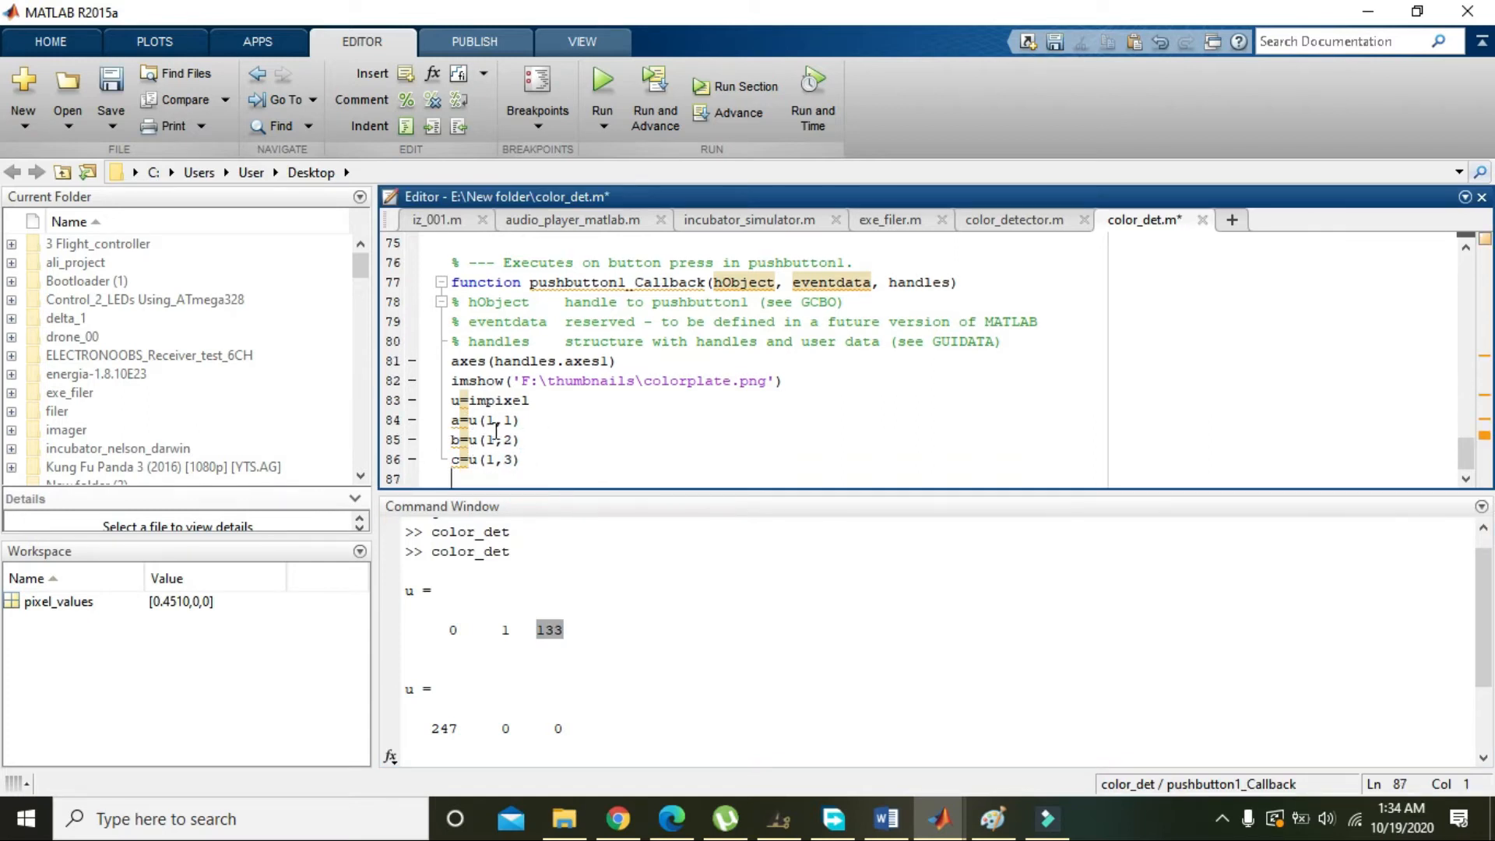
double_click(456, 419)
double_click(456, 440)
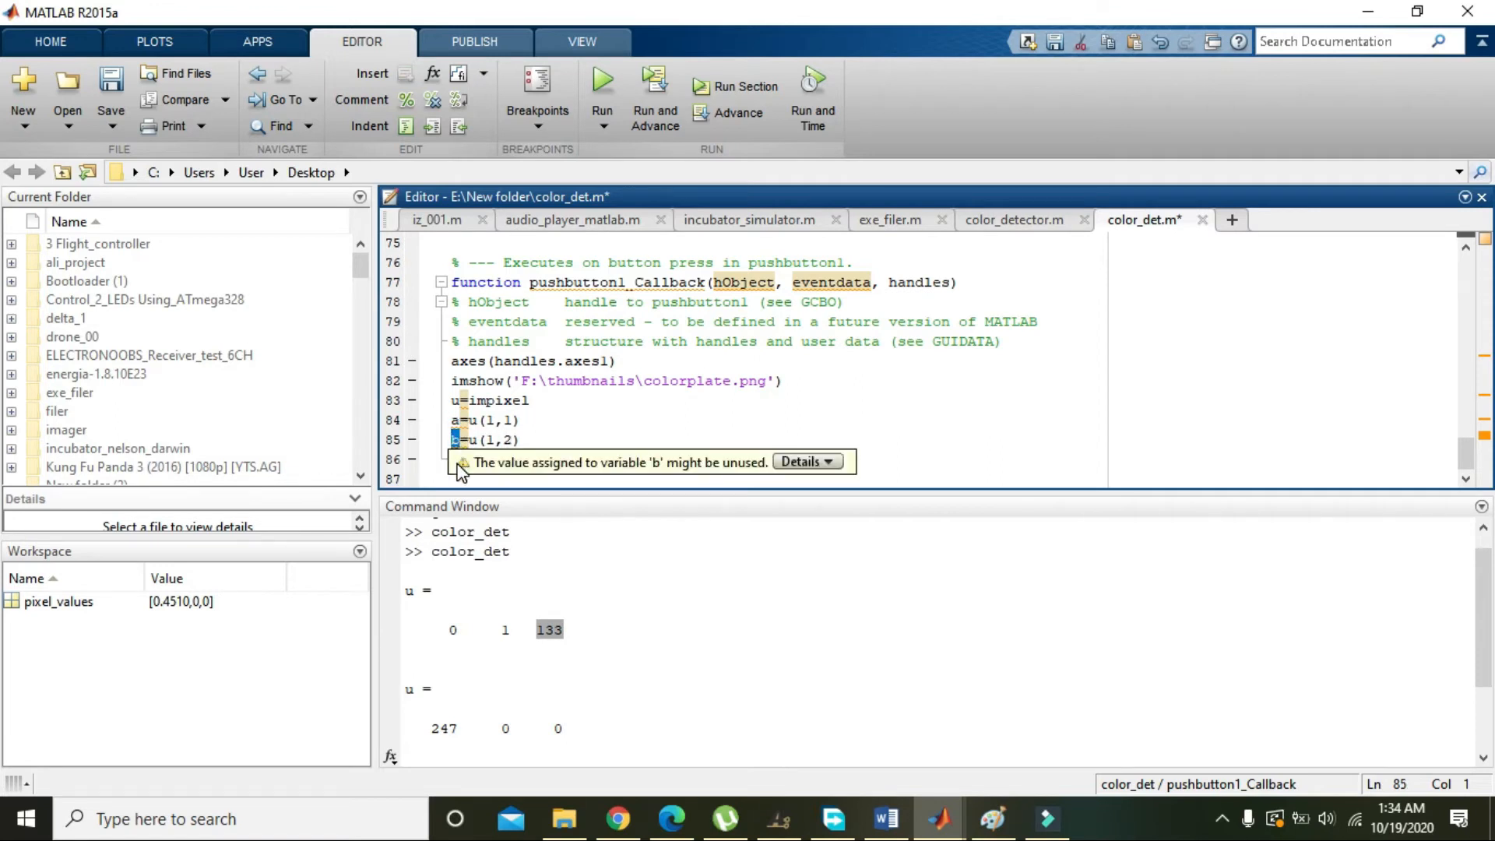
mouse_move(456, 459)
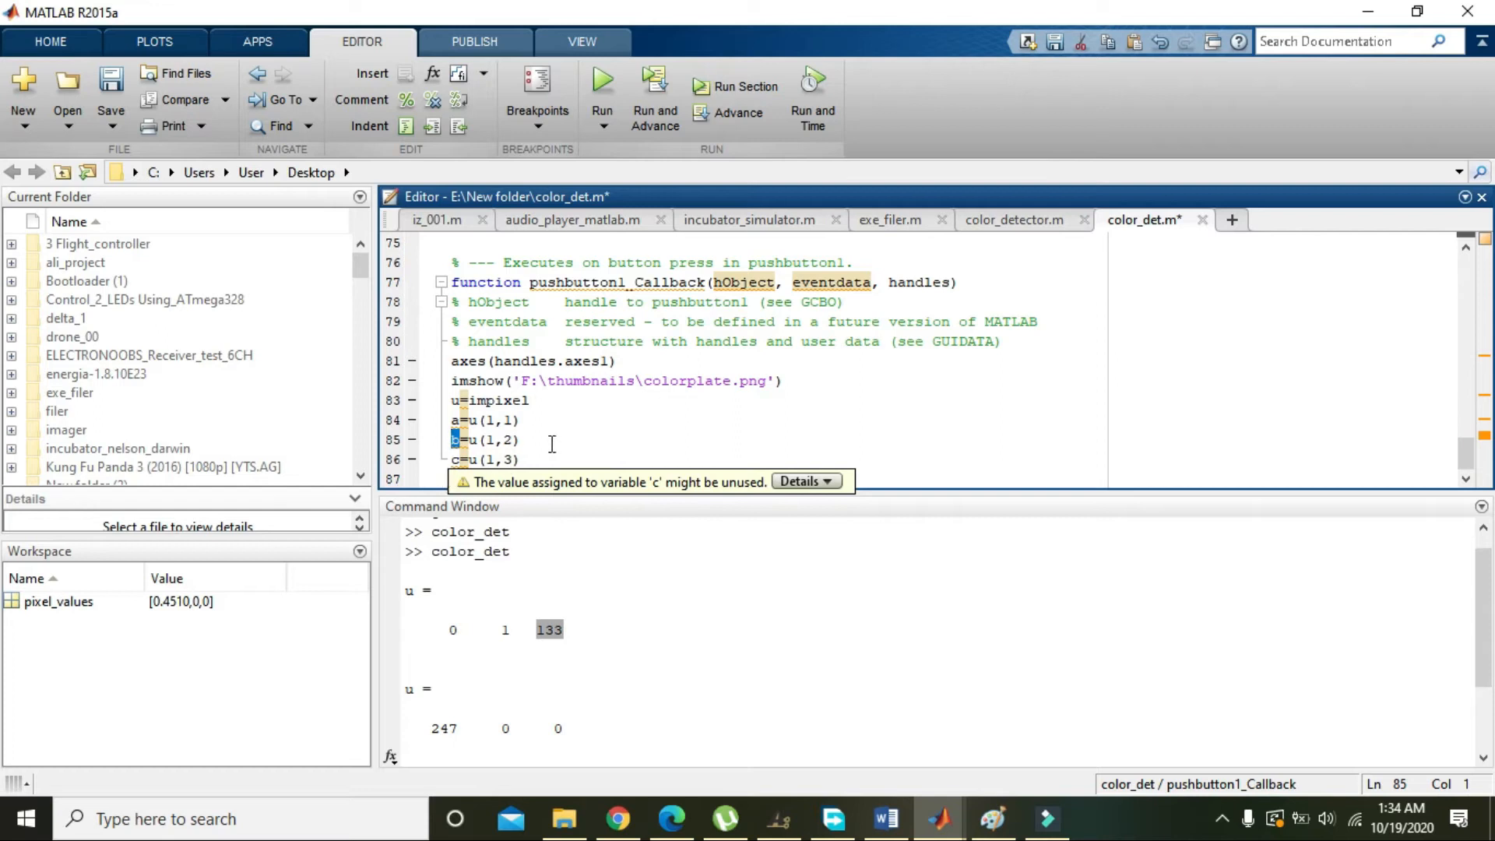
Write the condition if(a<10 && b<10 && c>120 && c<160) on line 87
left_click(487, 478)
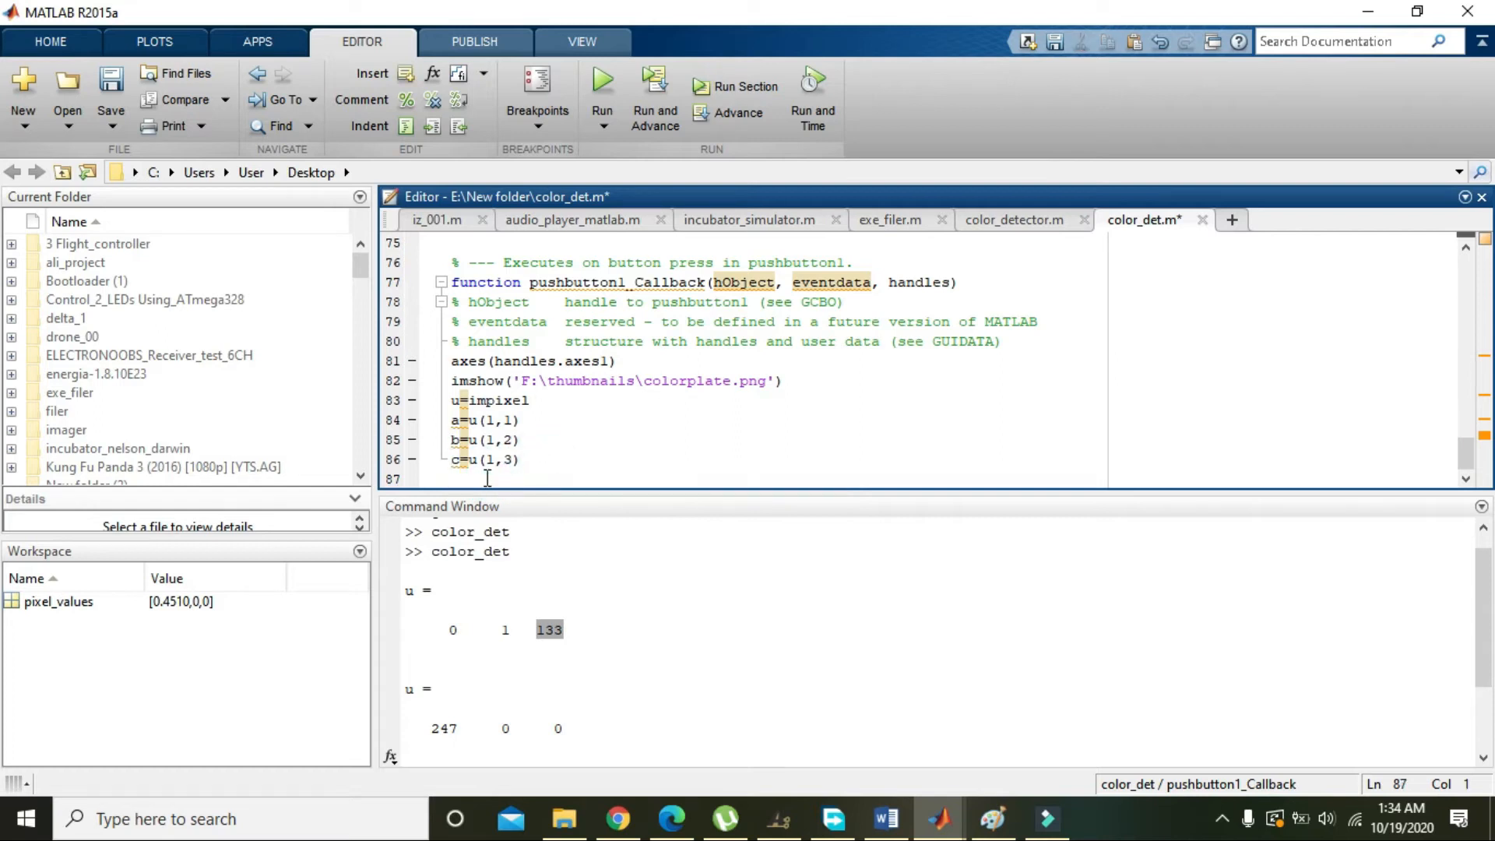
type("if(")
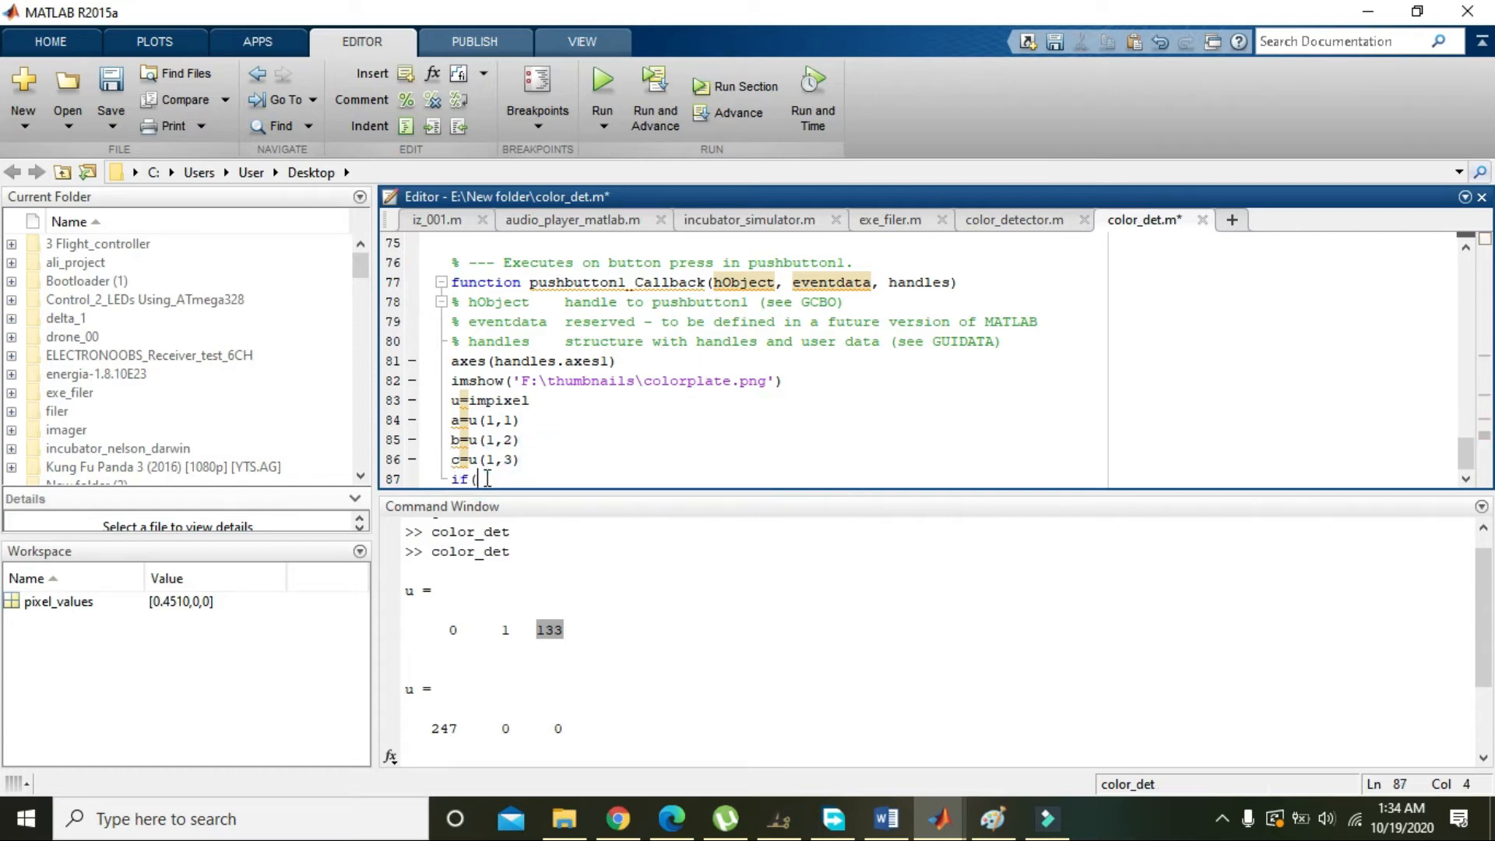
type(")")
key("BackSpace")
type("a")
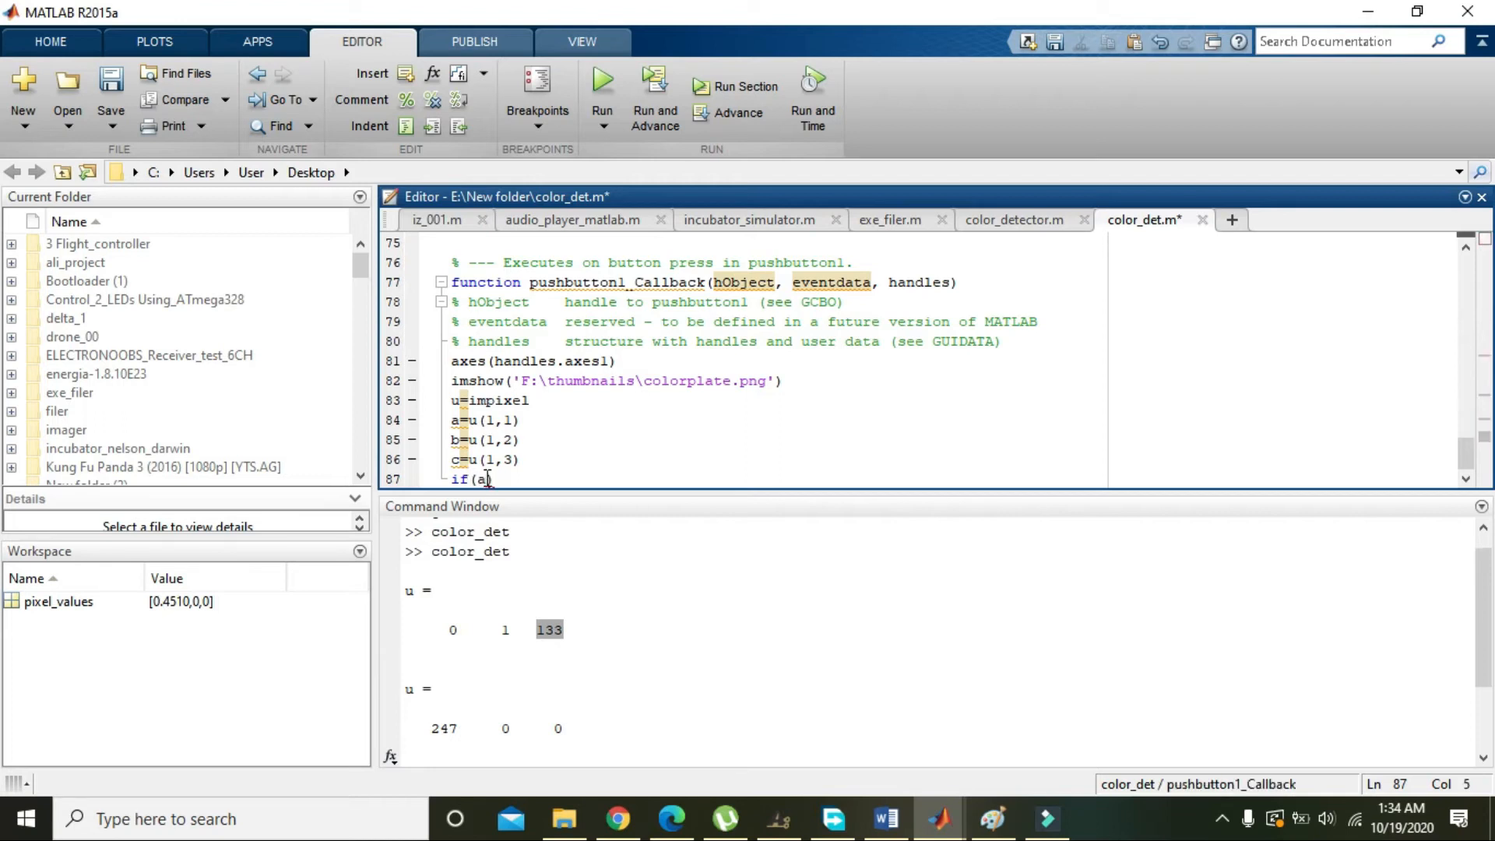
type("=")
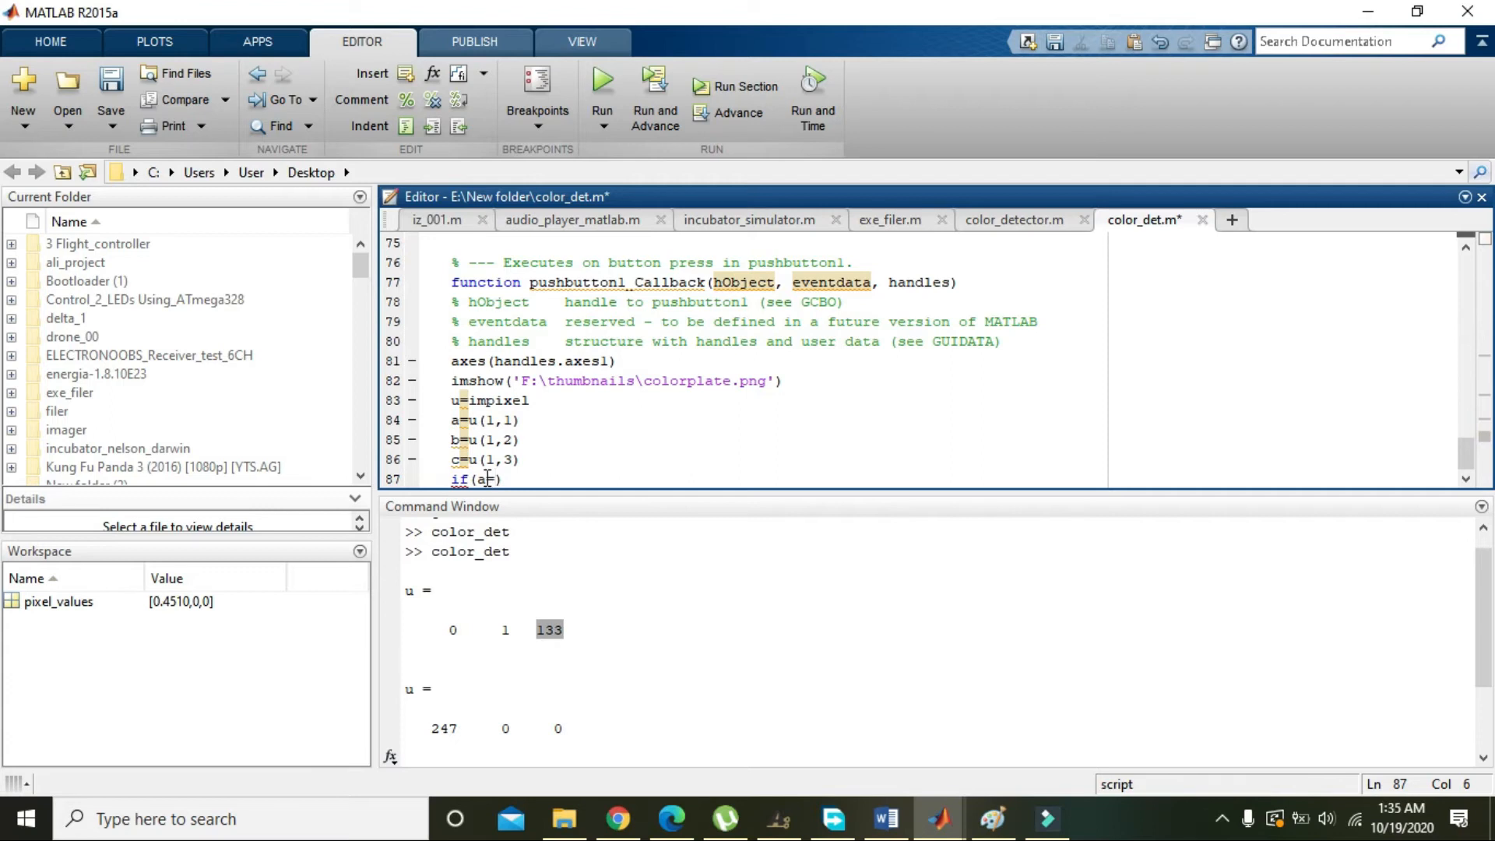
key("BackSpace")
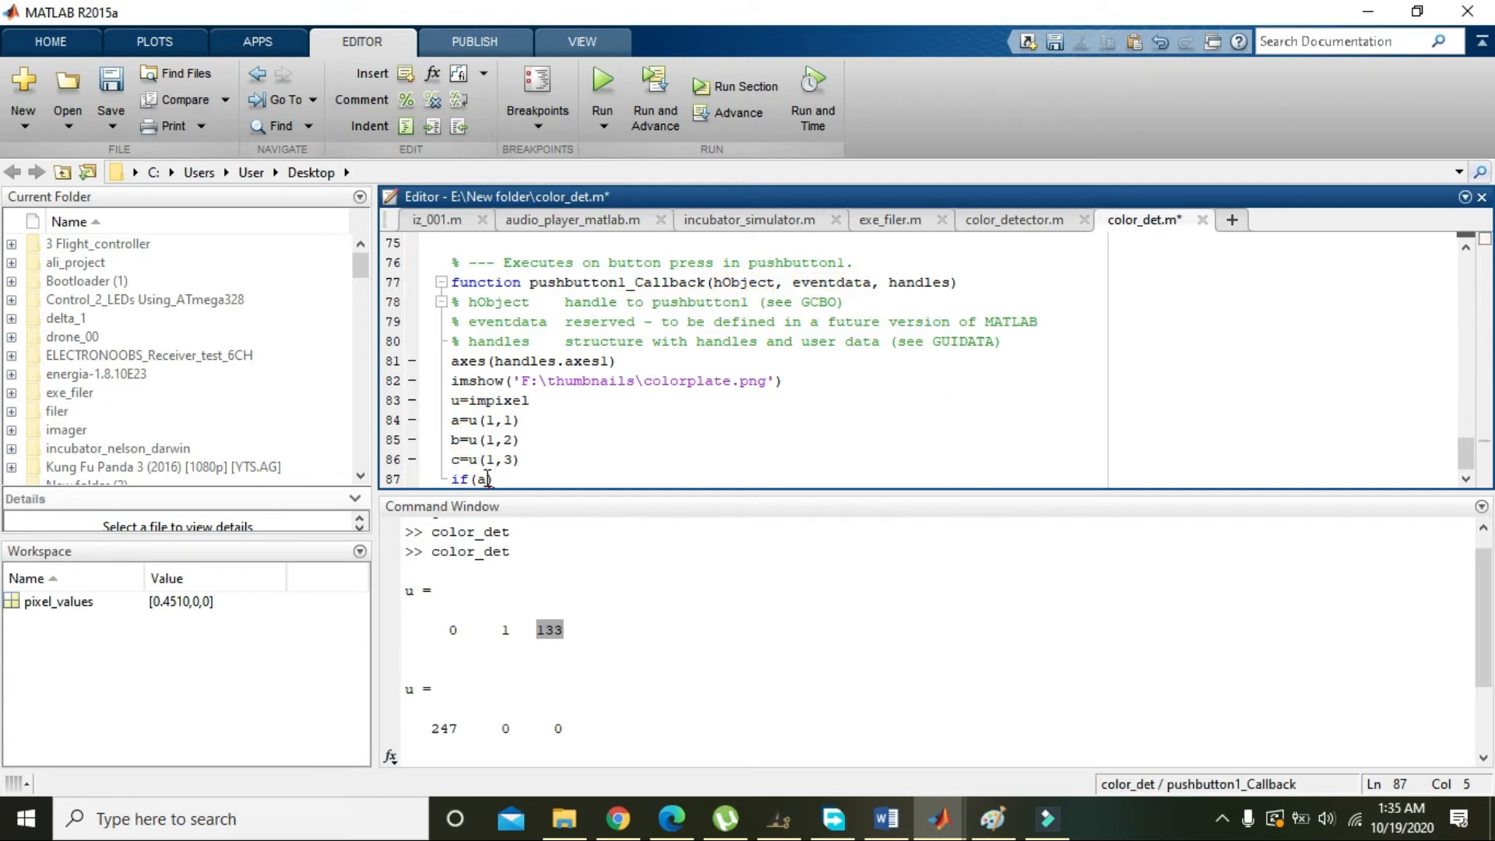
type("<")
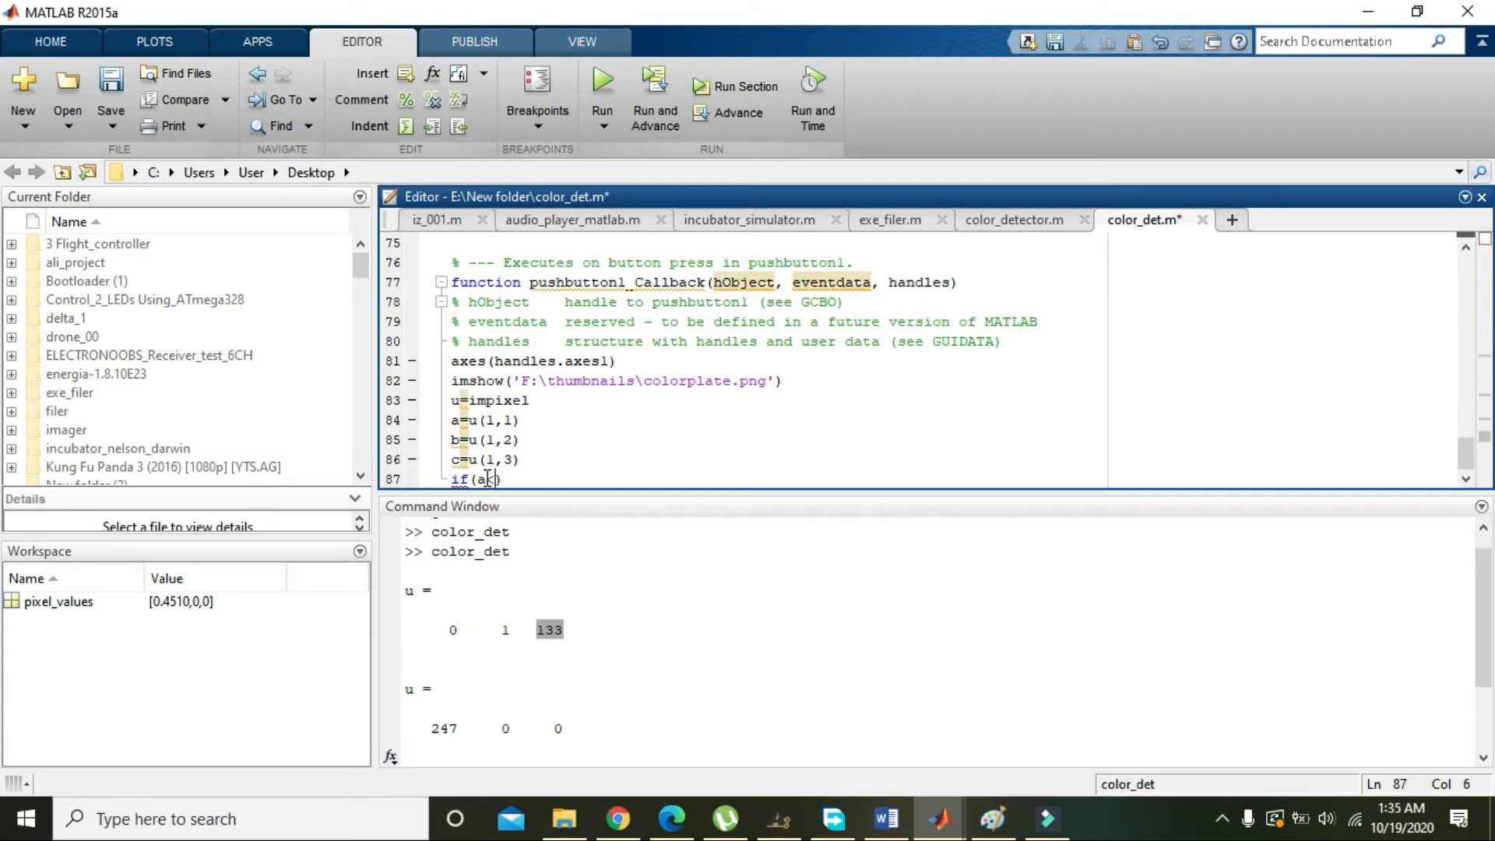
type("10")
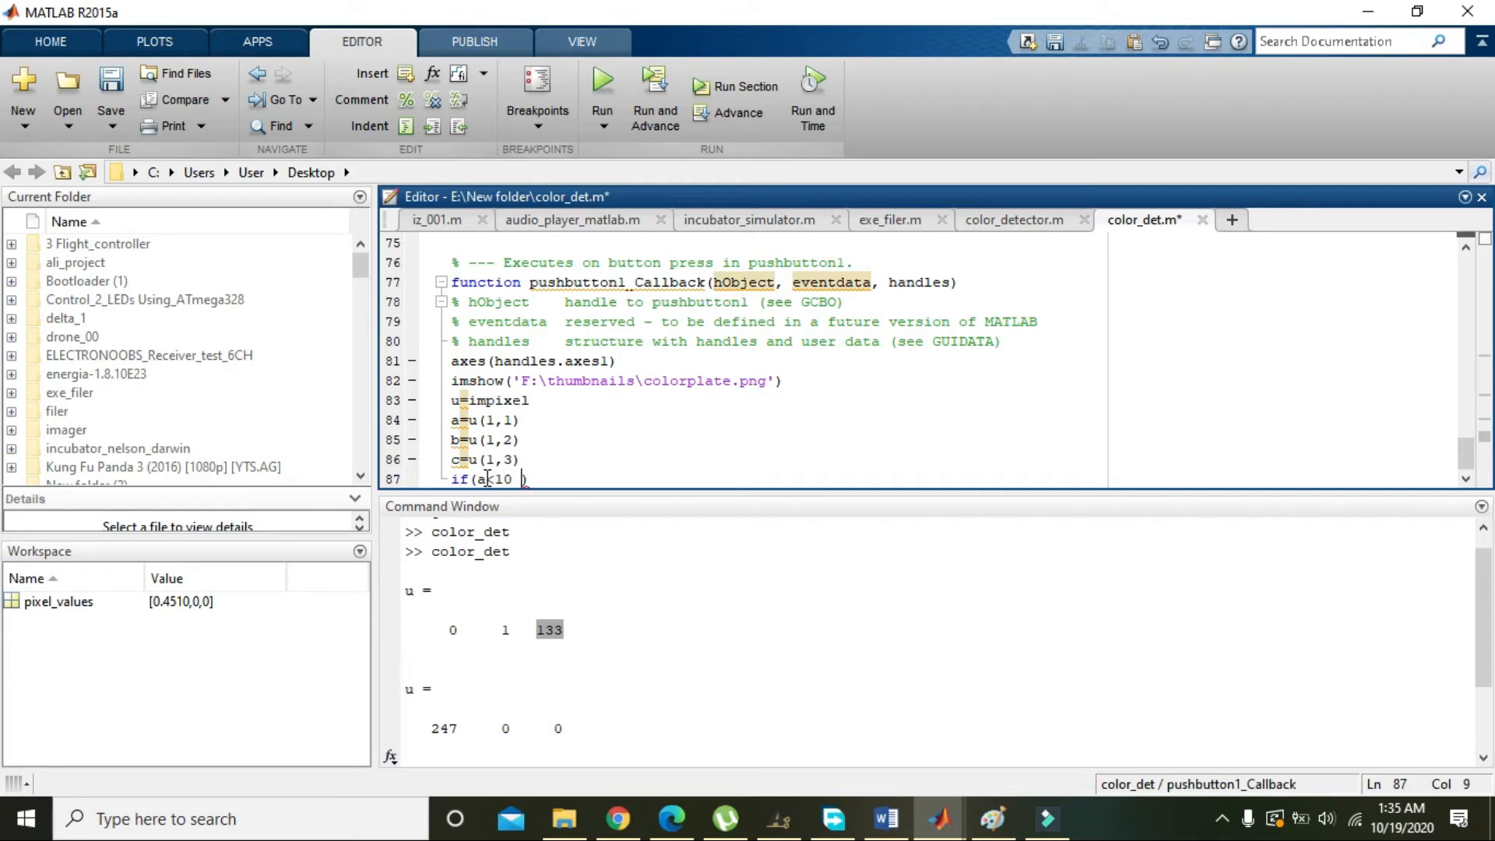
type(" && ")
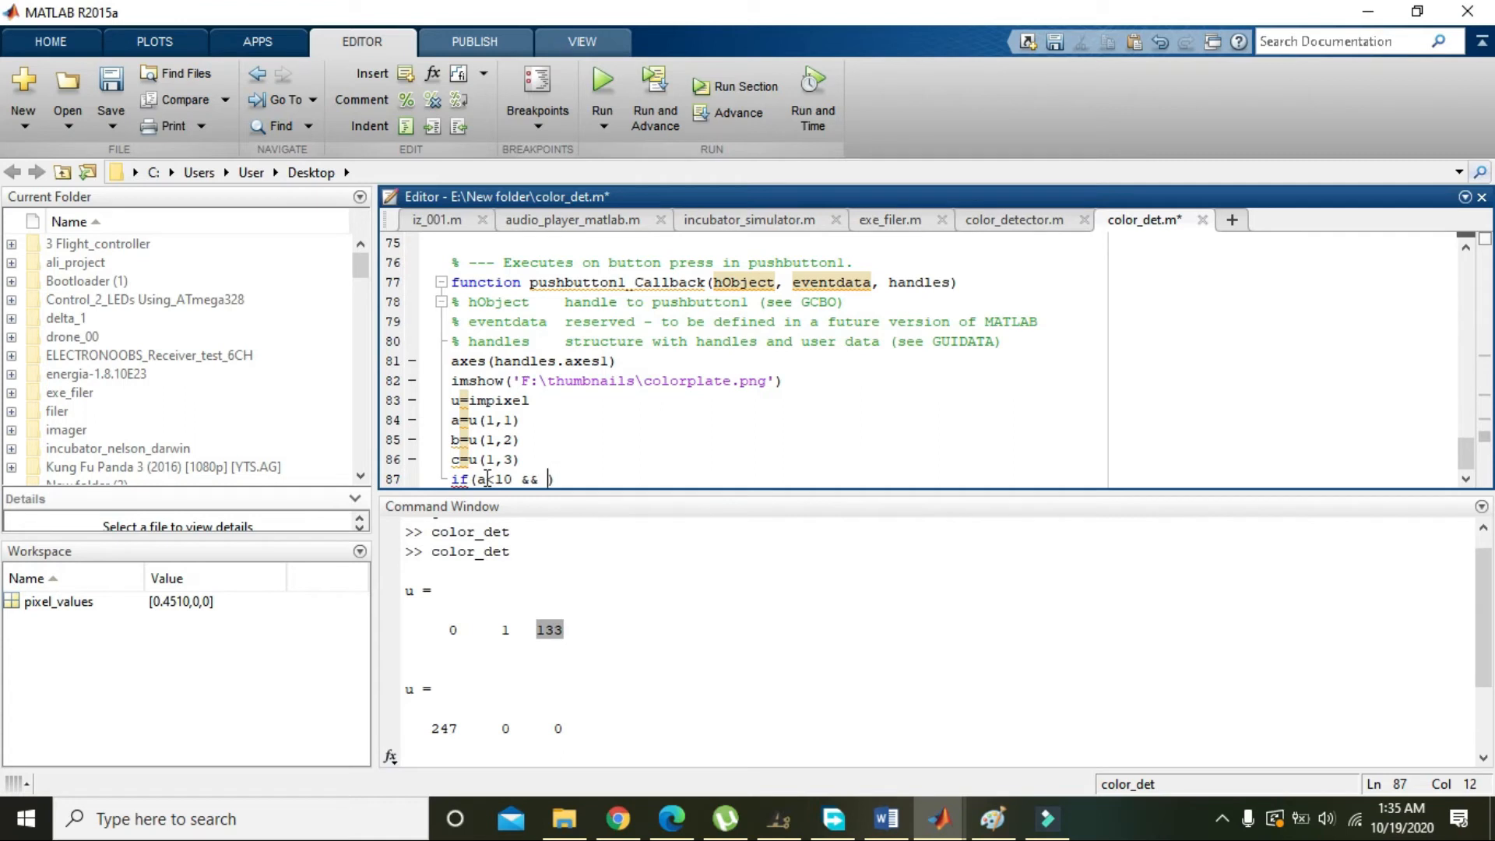
type("b")
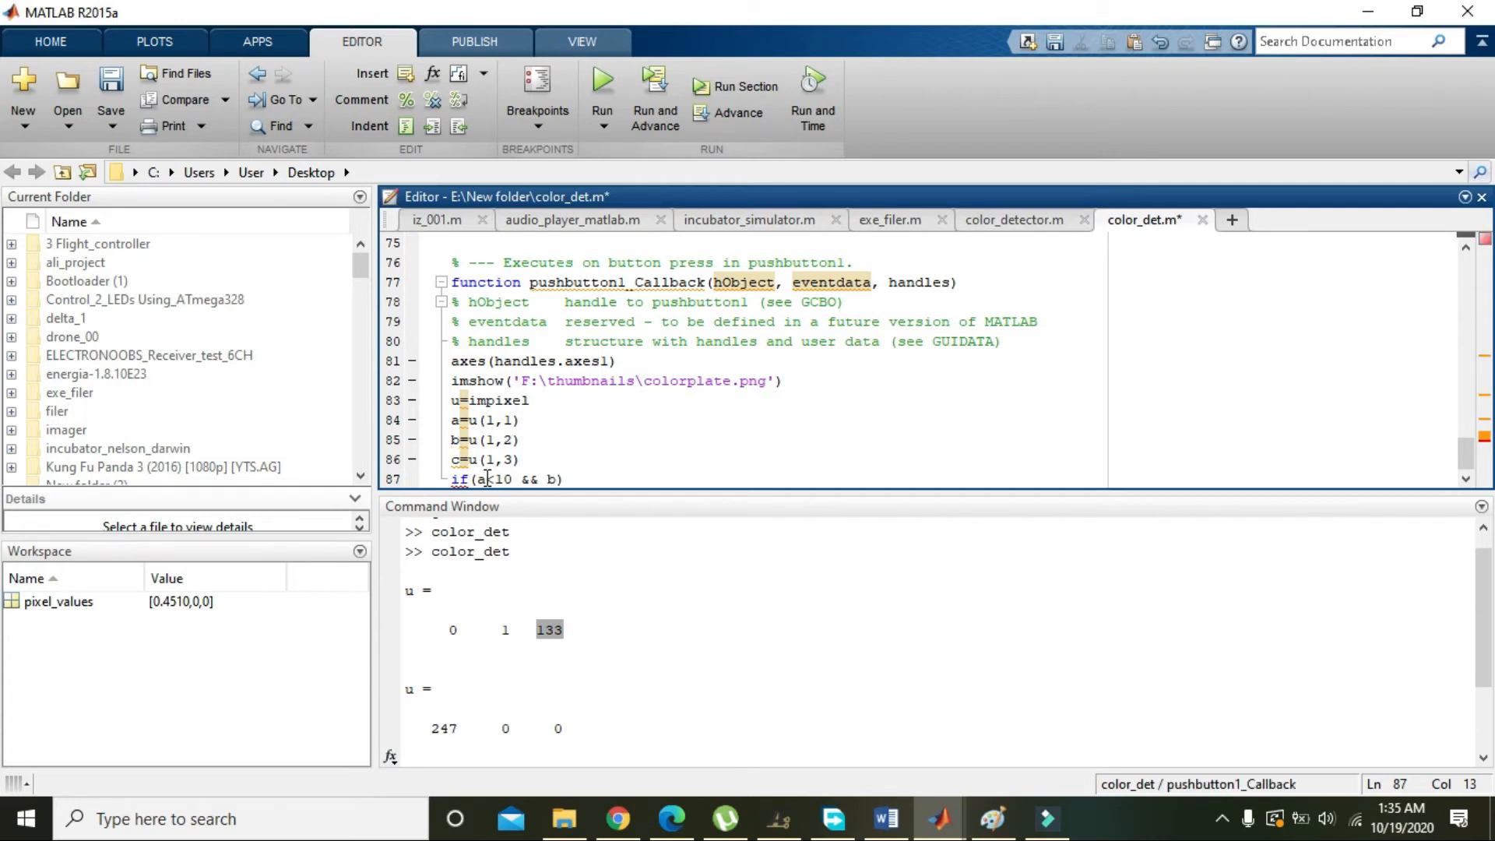
type("<10 ")
type("&&")
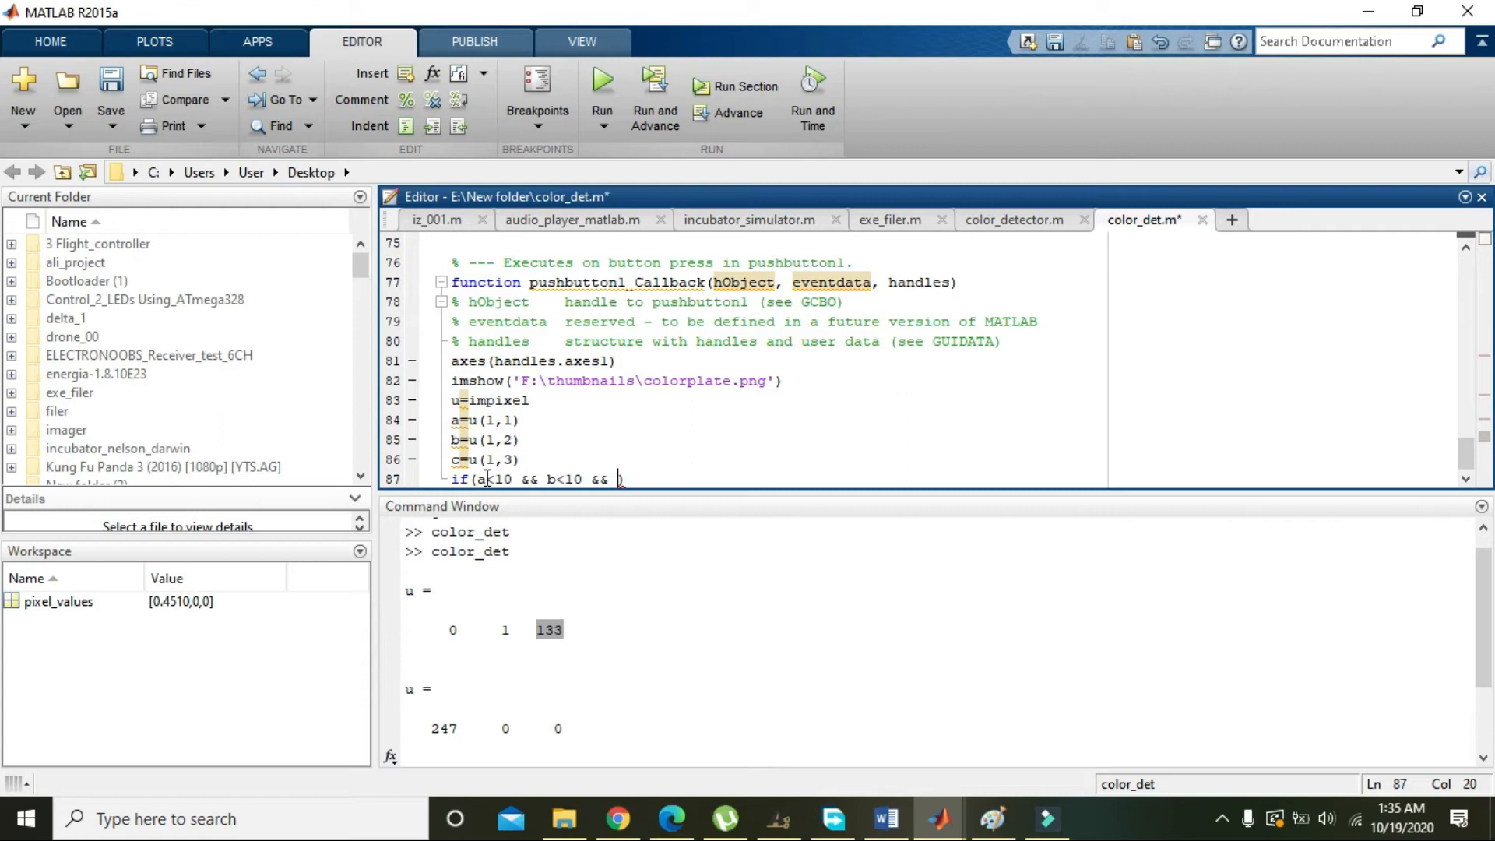
type(" c")
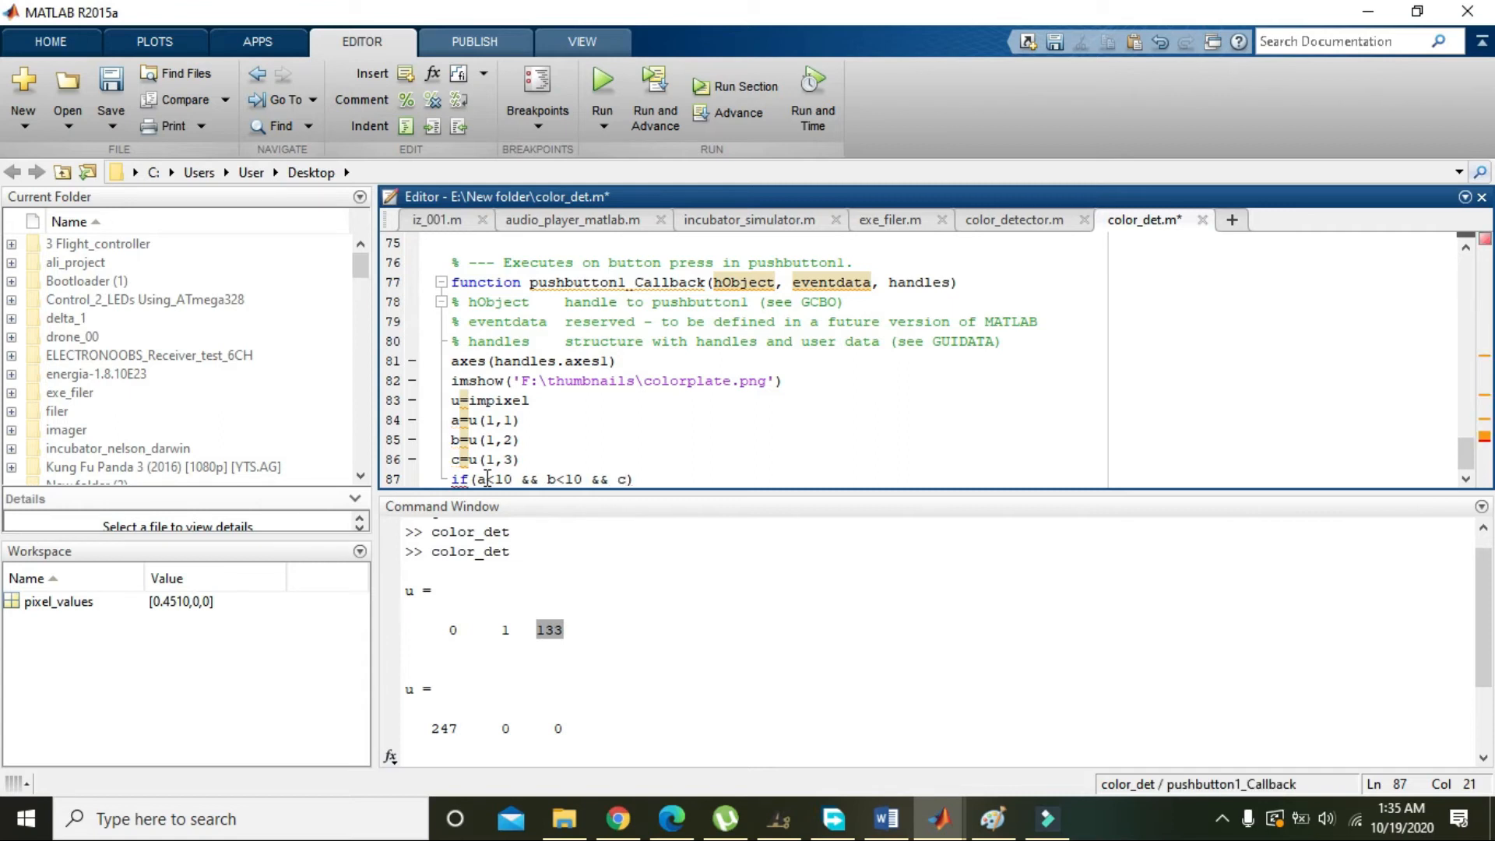
type(">")
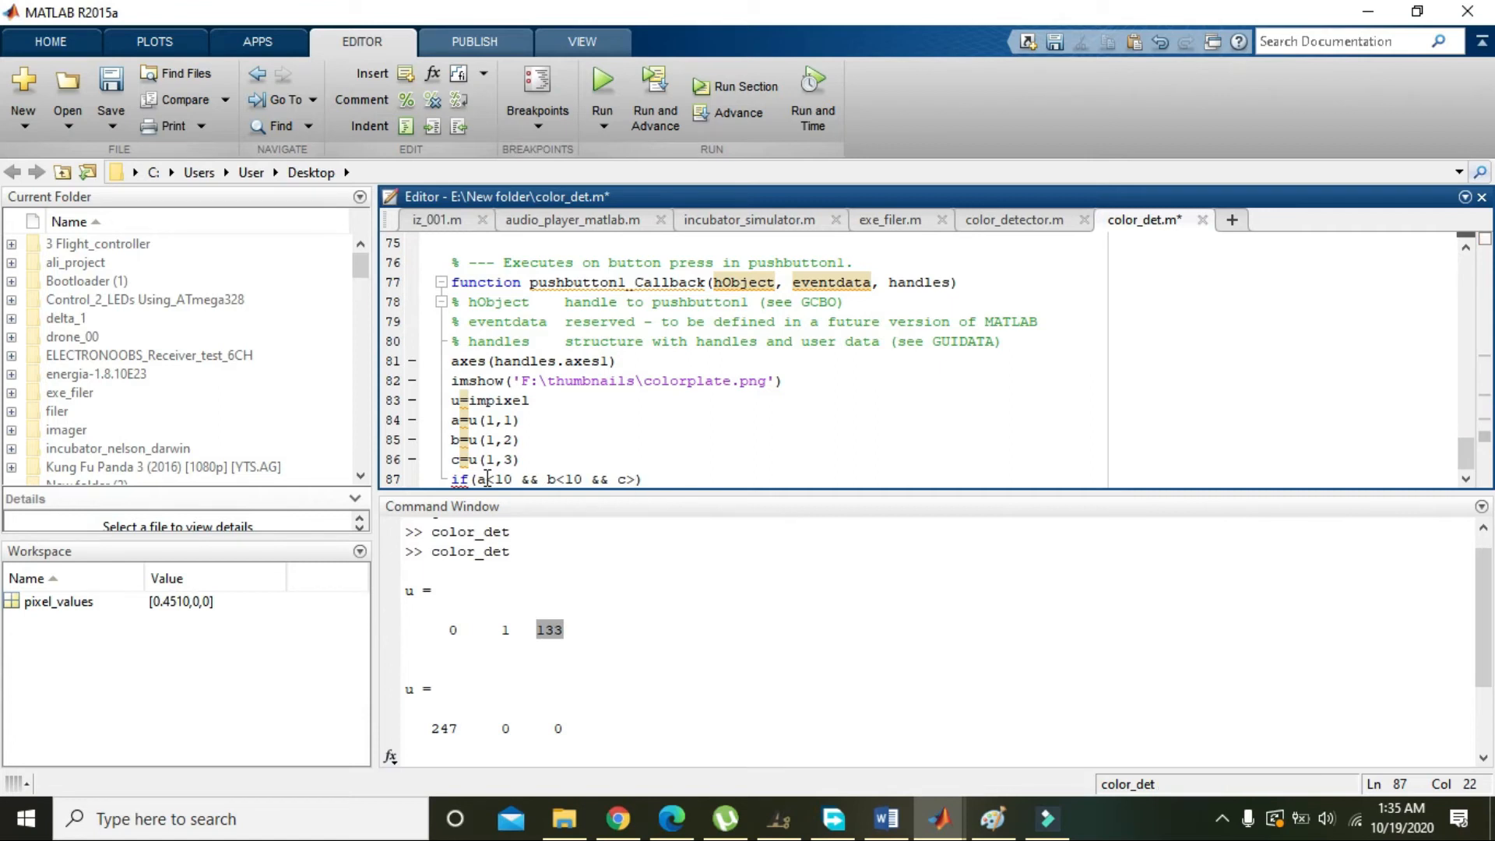
type("1")
type("20")
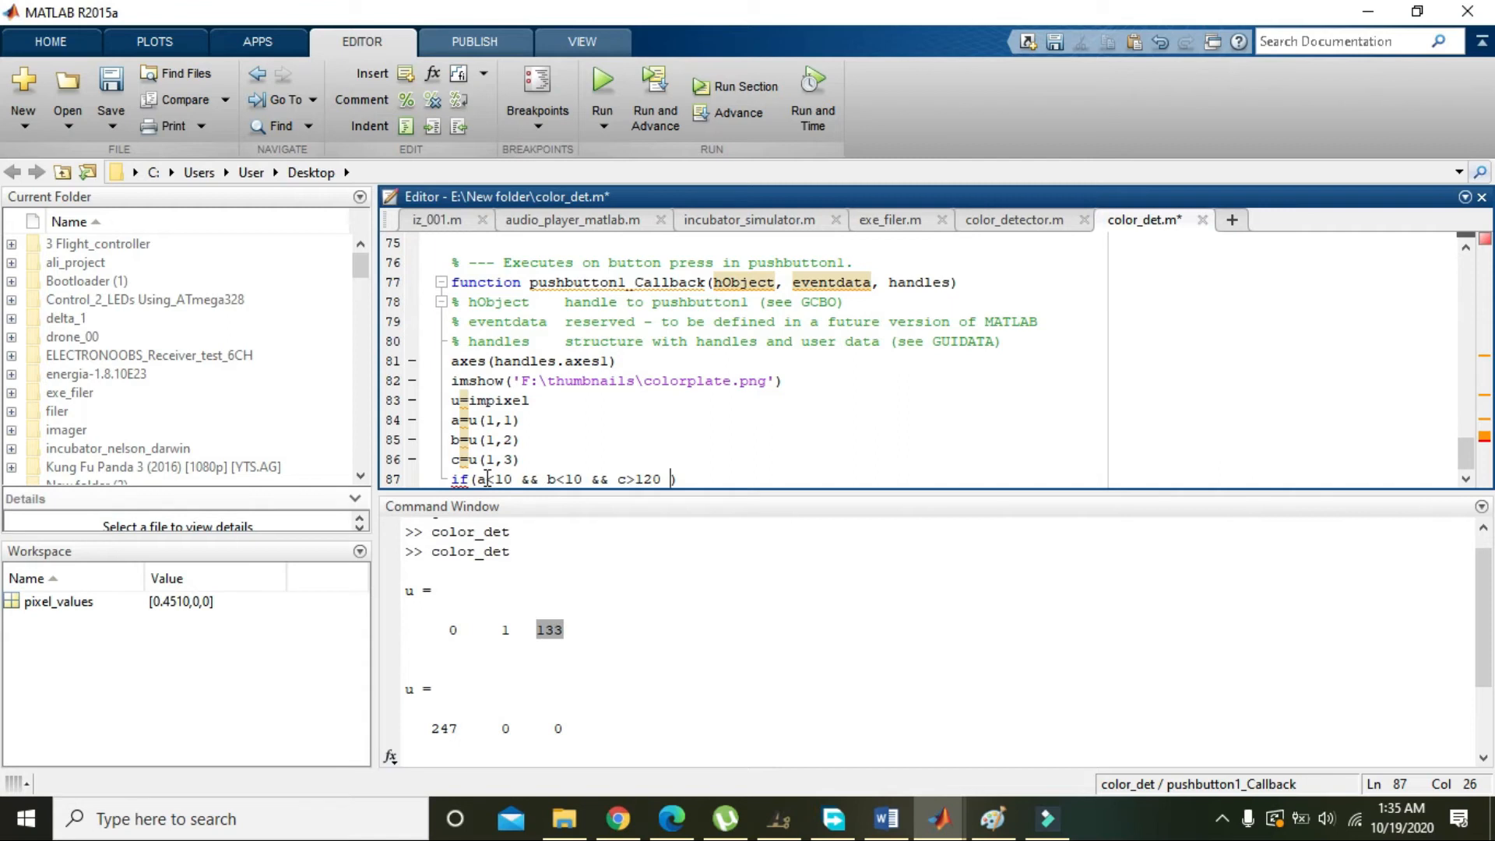
type(" &&")
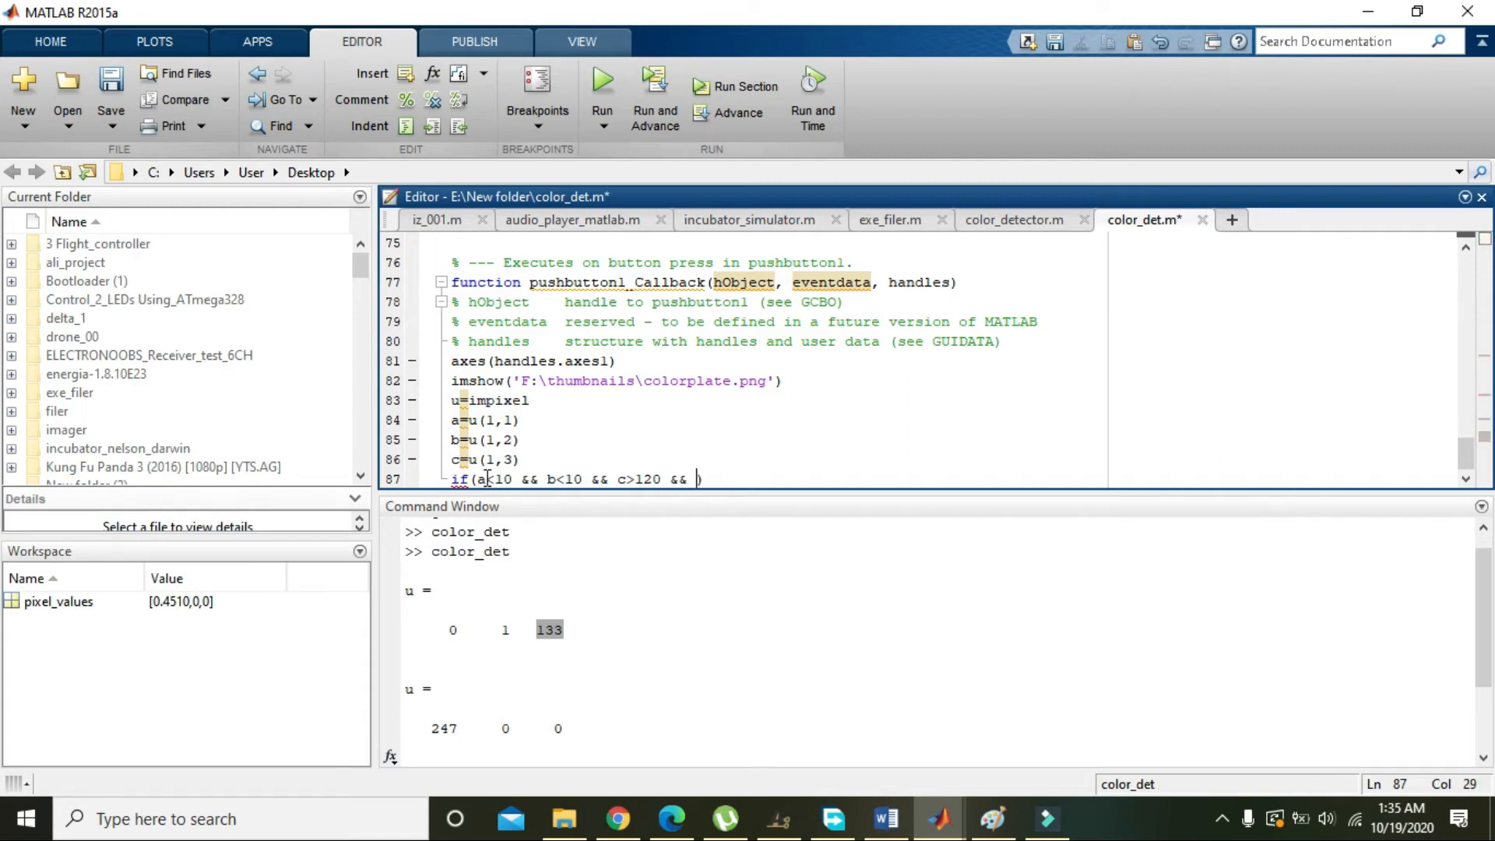
type(" c")
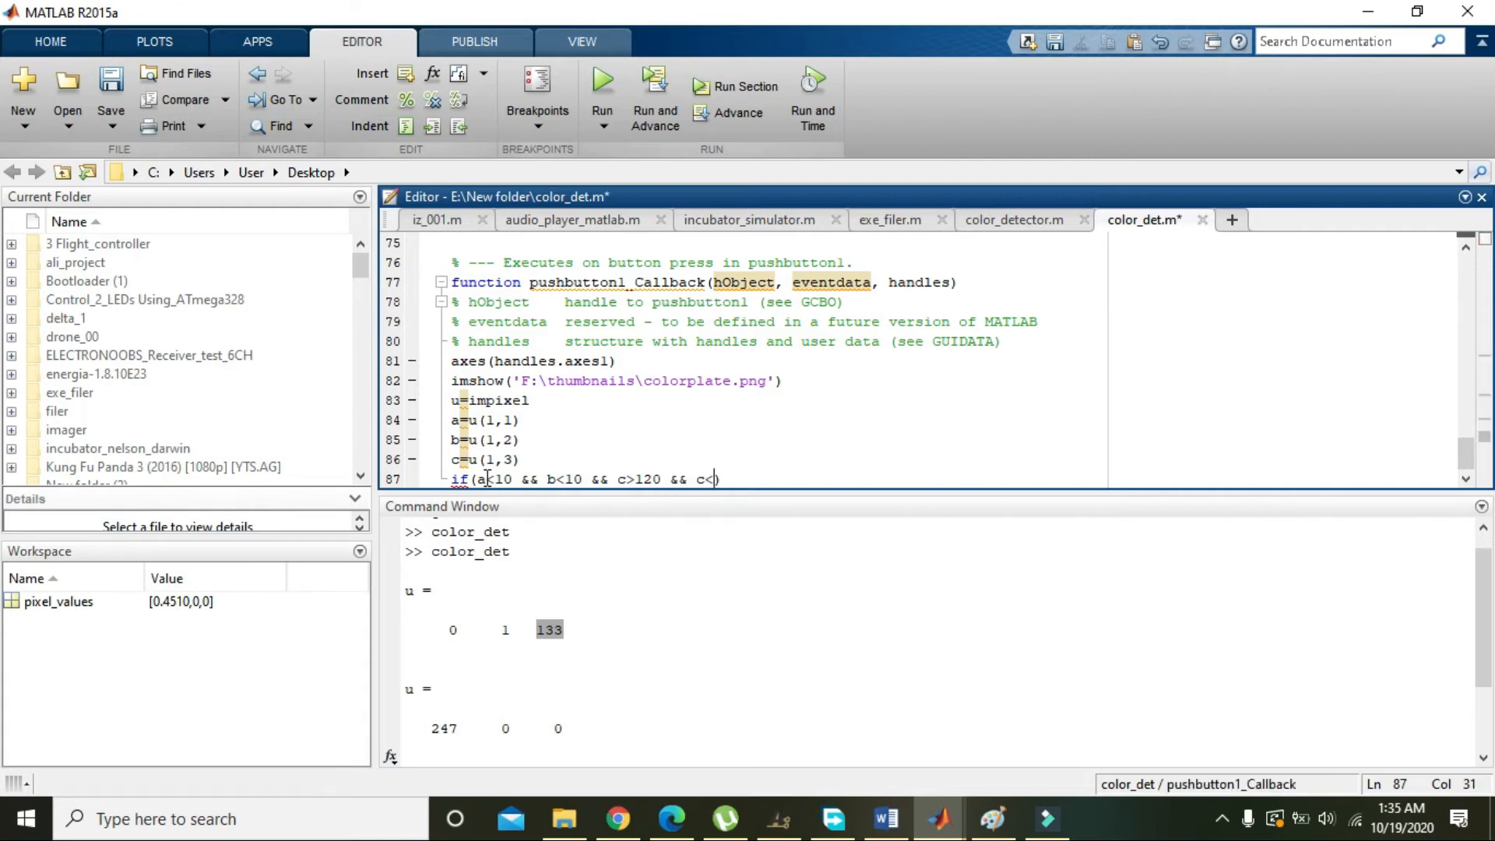
type("<1")
type("60")
type(")")
key("Return")
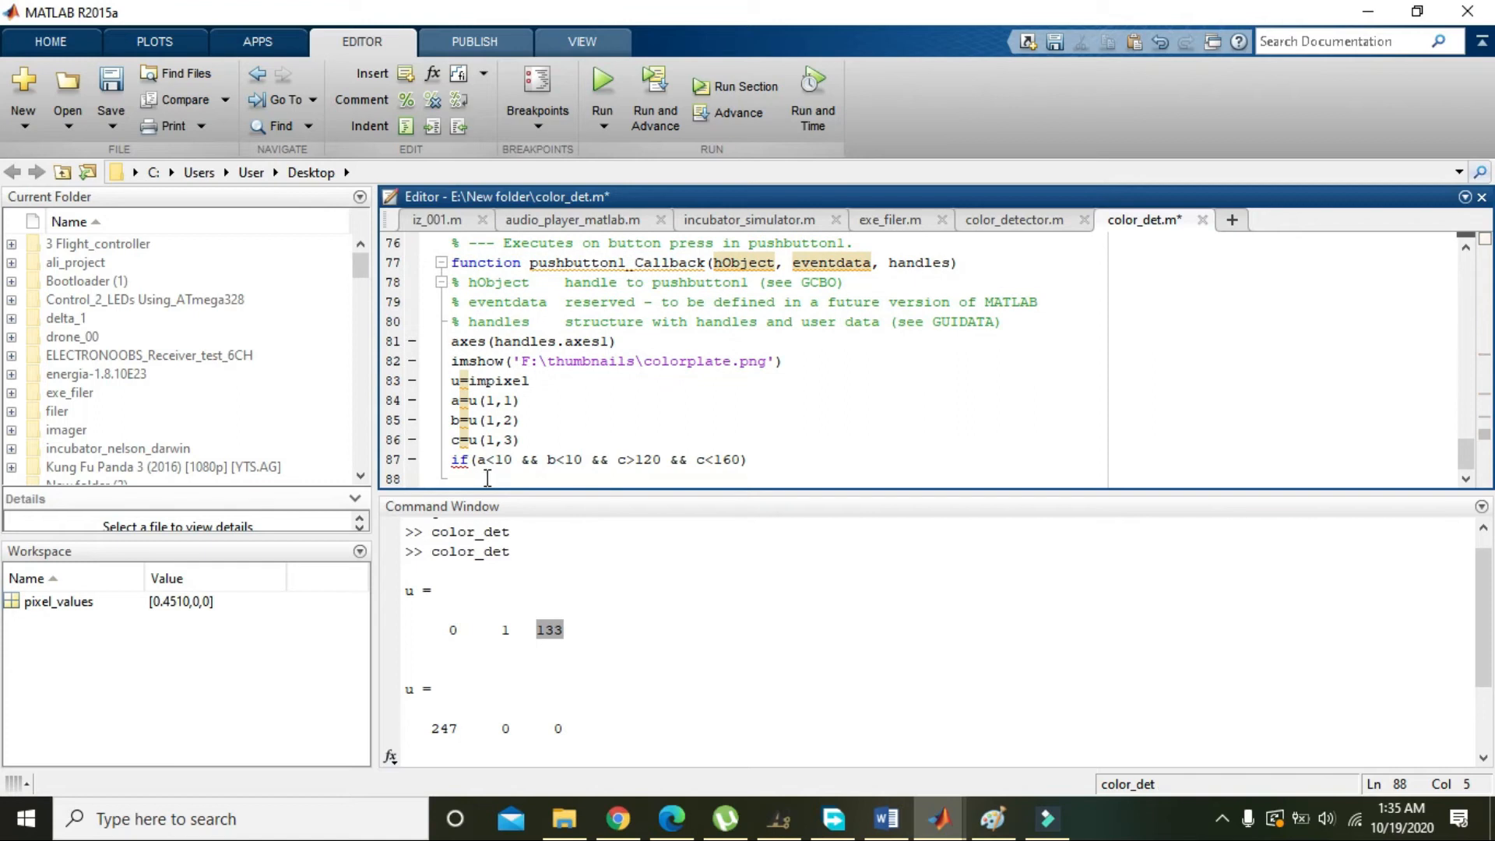
type("end")
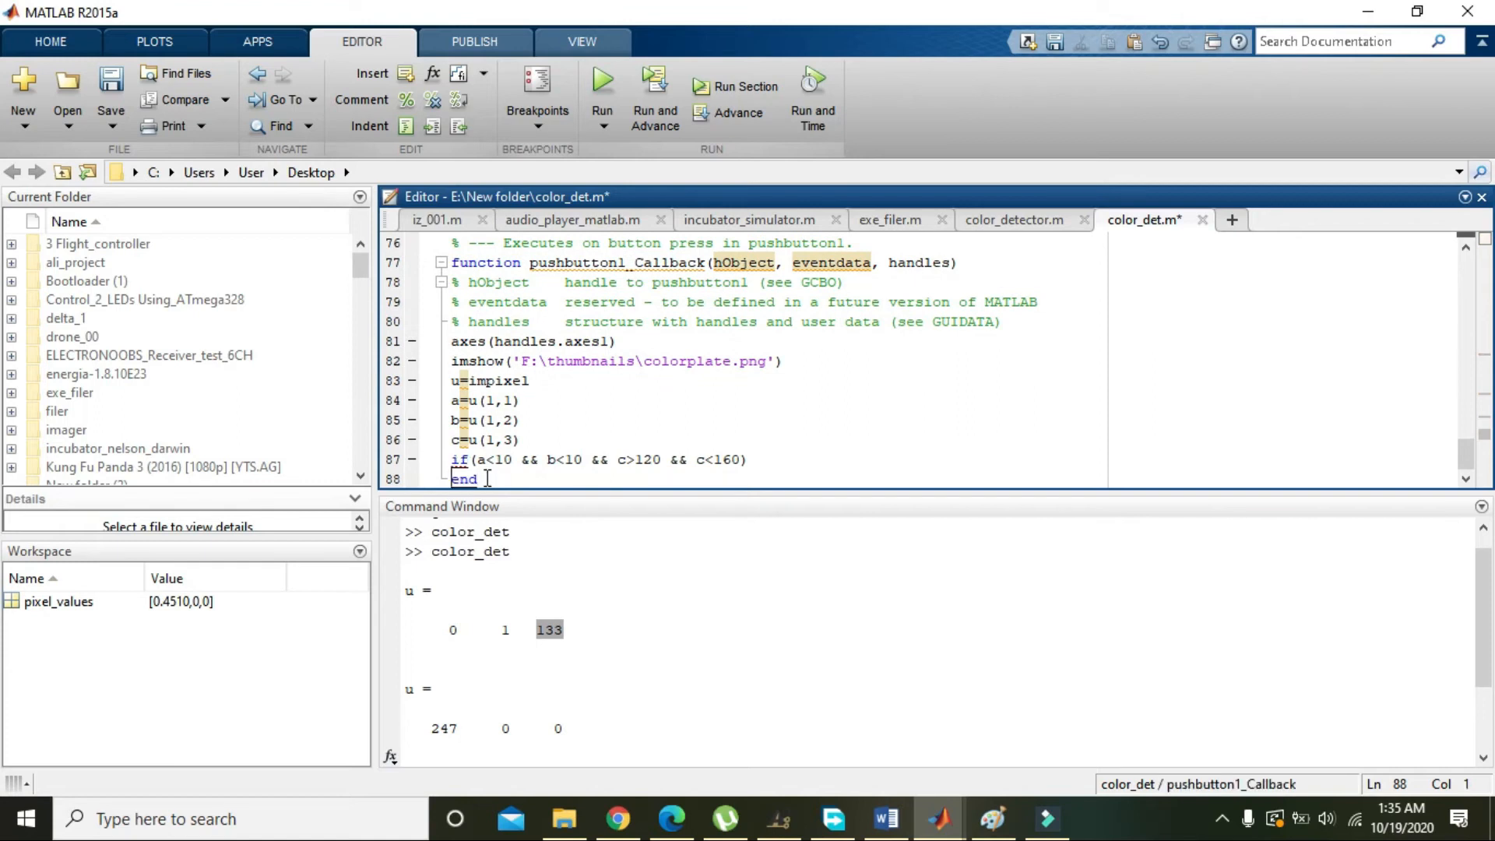
Add msgbox('BLUE COLOR DETECTED') and end, fixing the COLR typo
key("Return")
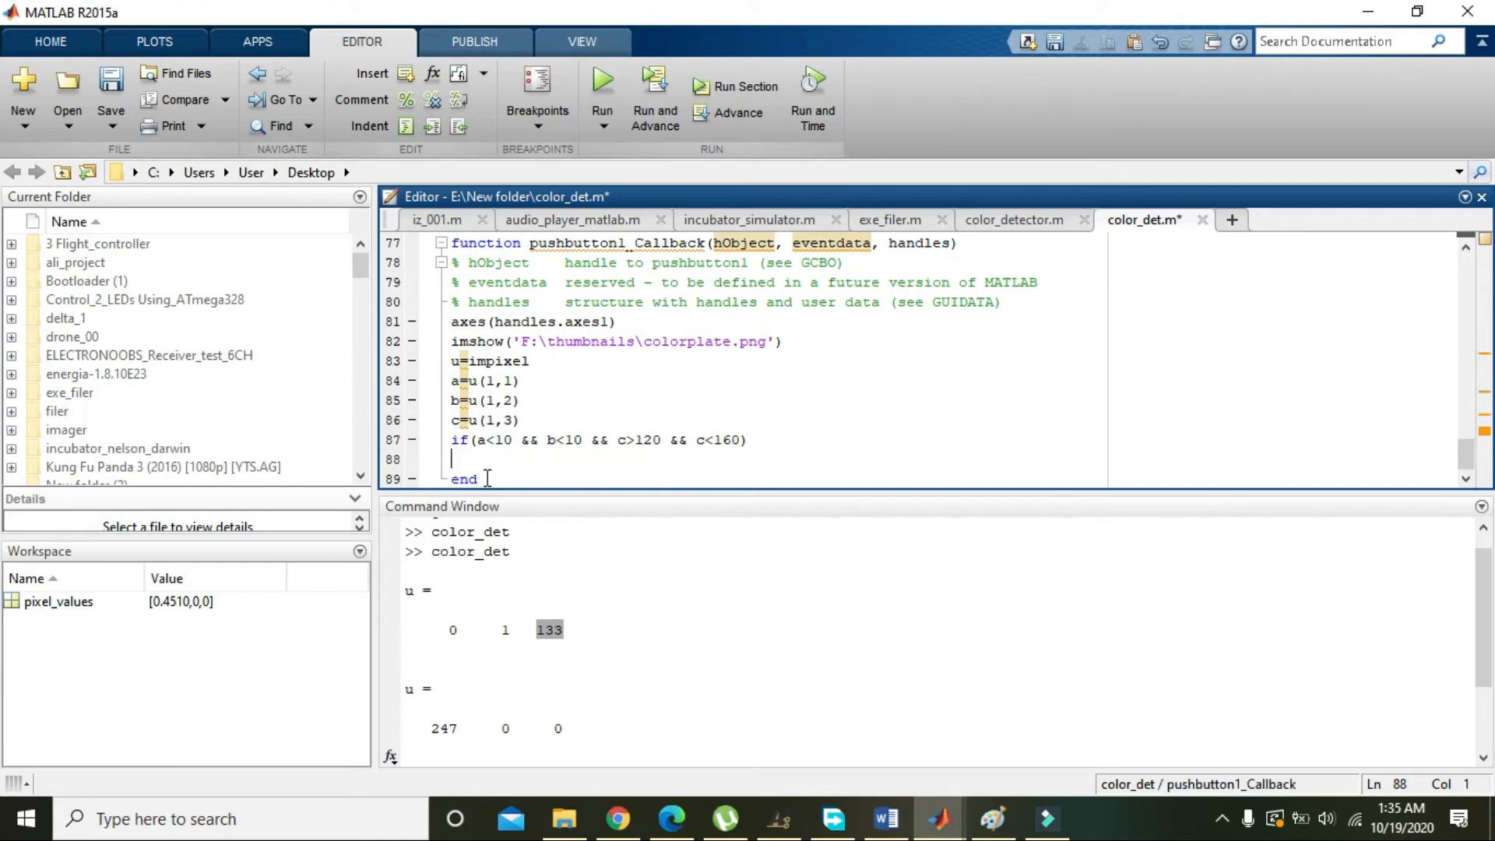
type("msgbox")
type("(''")
type("BL")
type("UE COL")
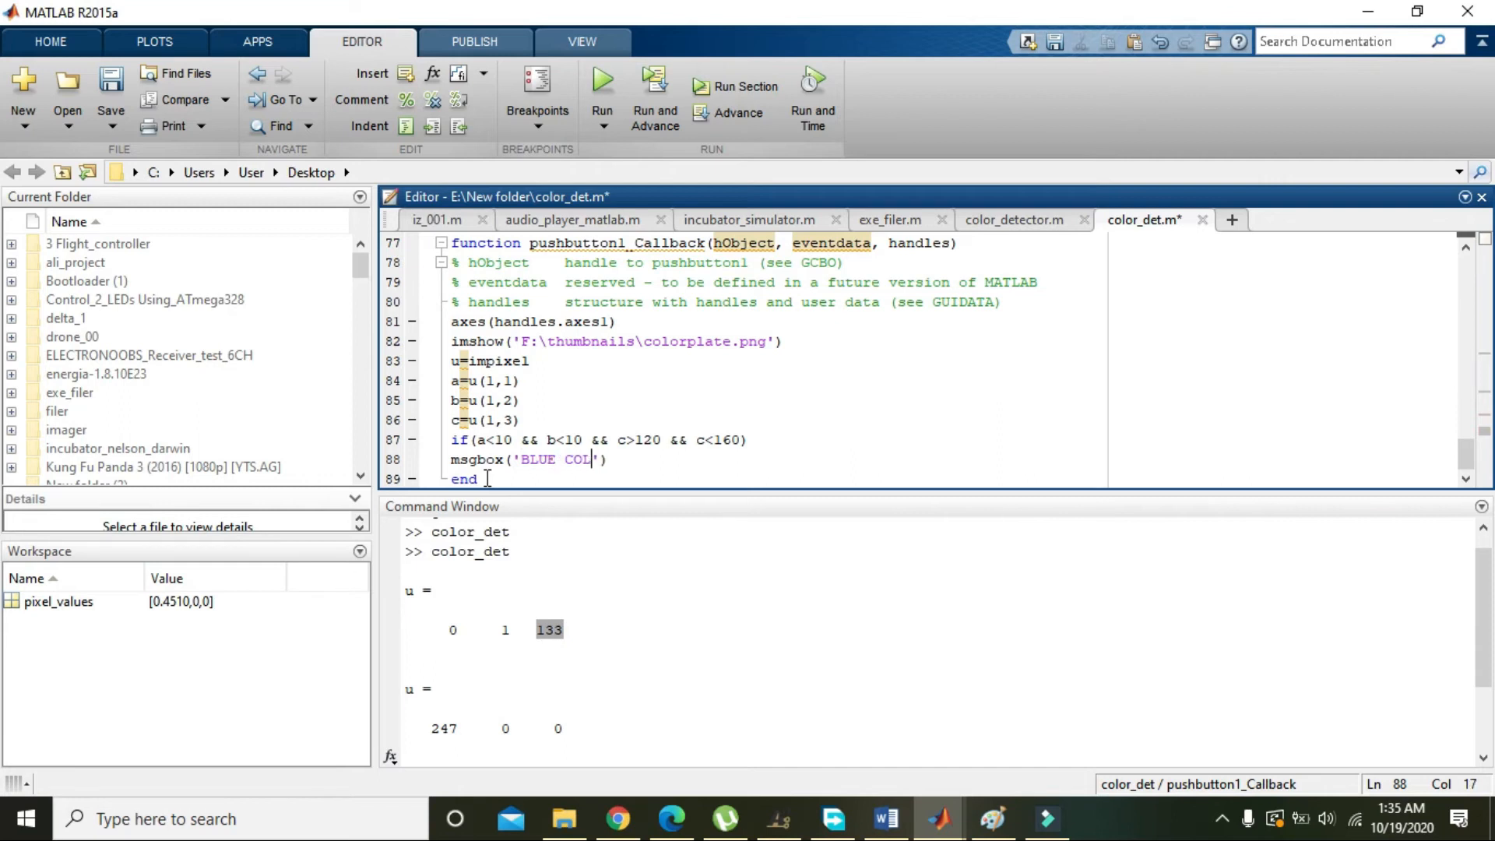
type("R_")
key("BackSpace")
type("DETECTED")
key("Left")
key("Left")
key("Left")
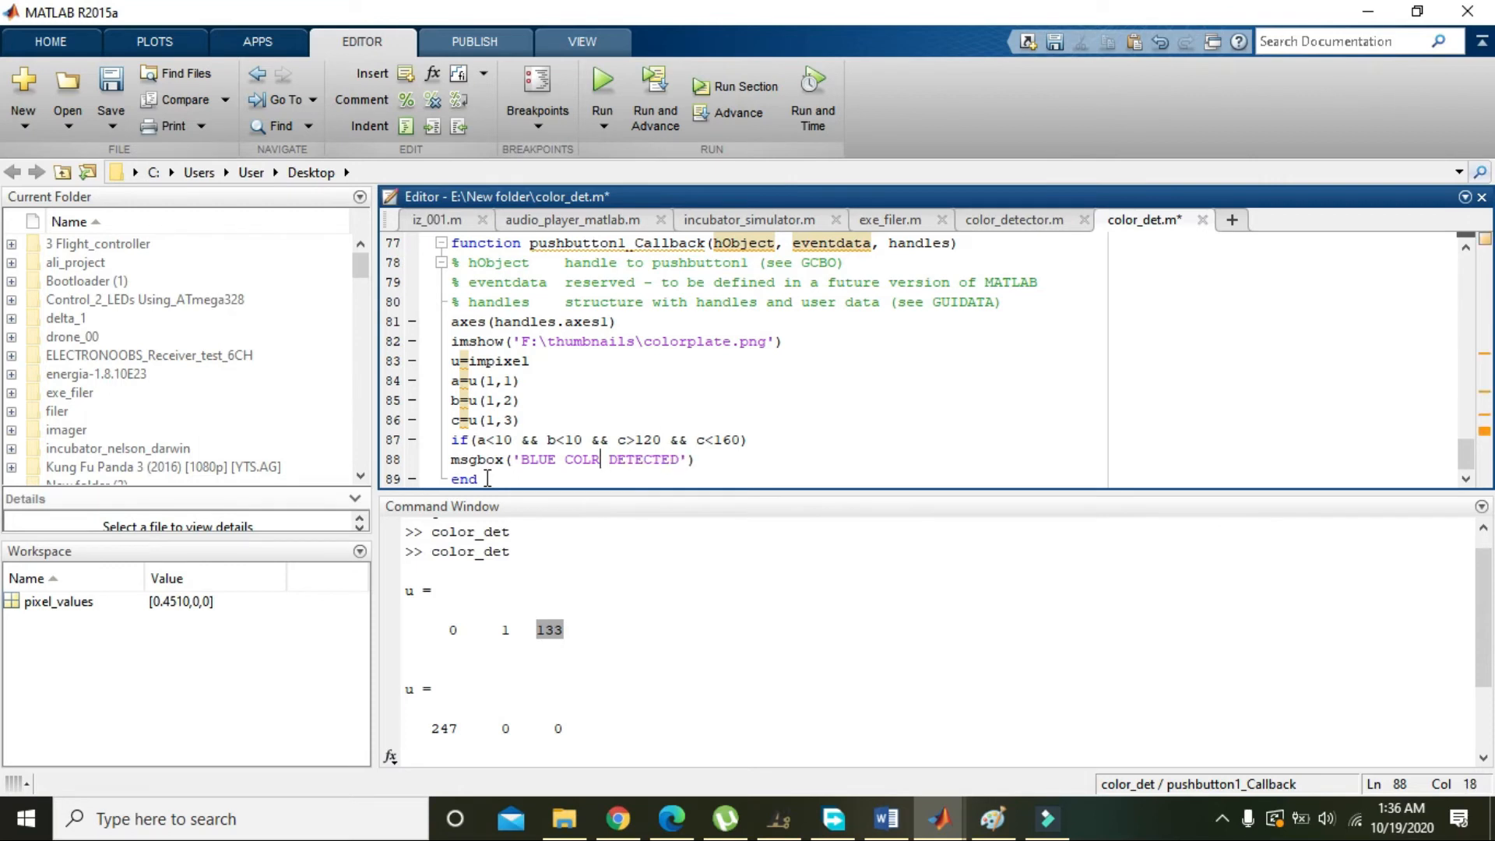
type("O")
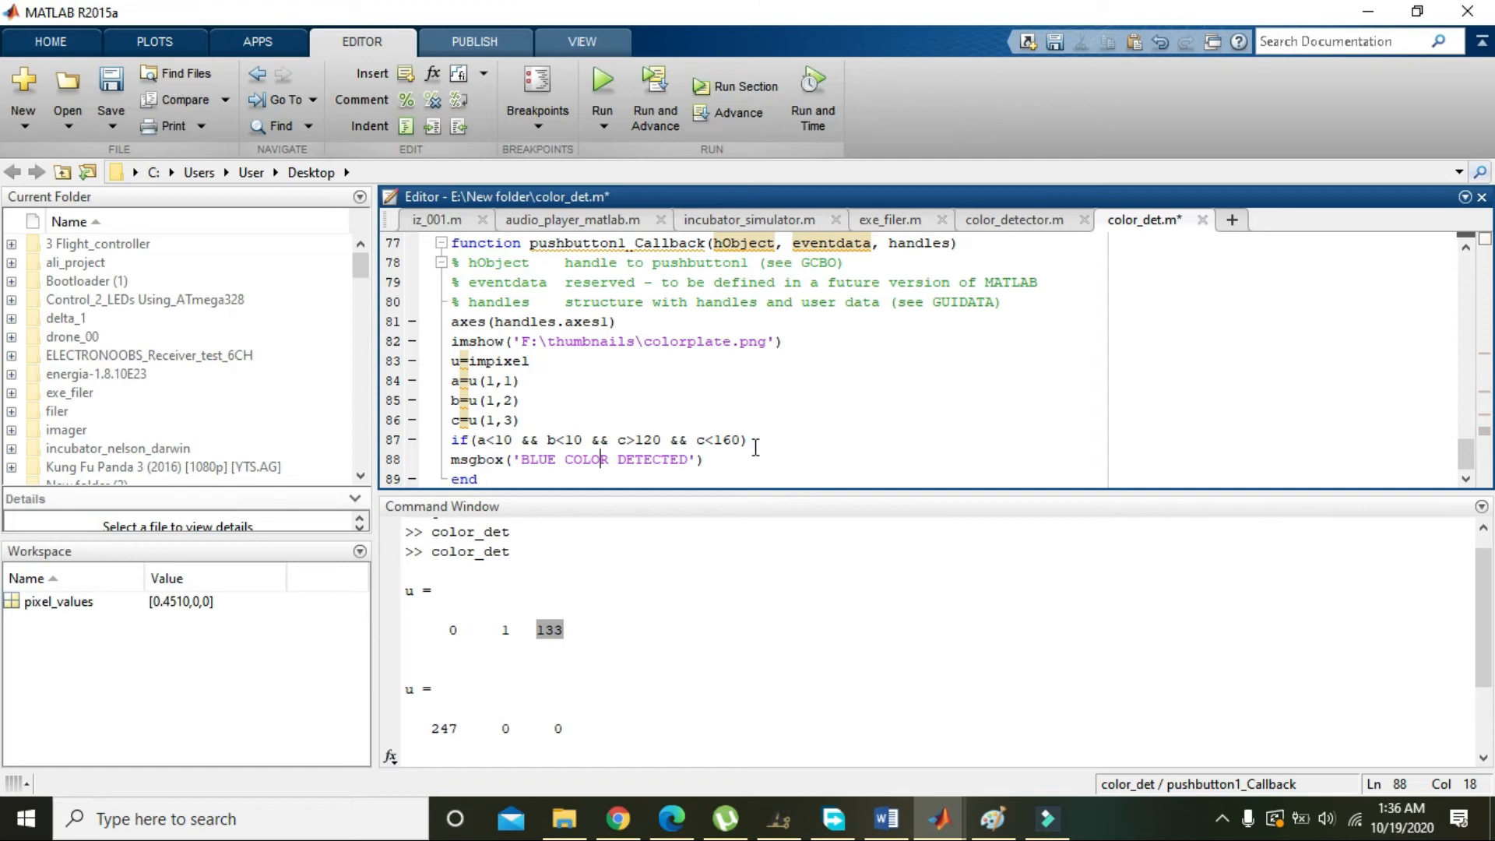
Cross-check the b and c thresholds against the printed pixel values and save
left_click(738, 437)
left_click_drag(739, 438, 539, 440)
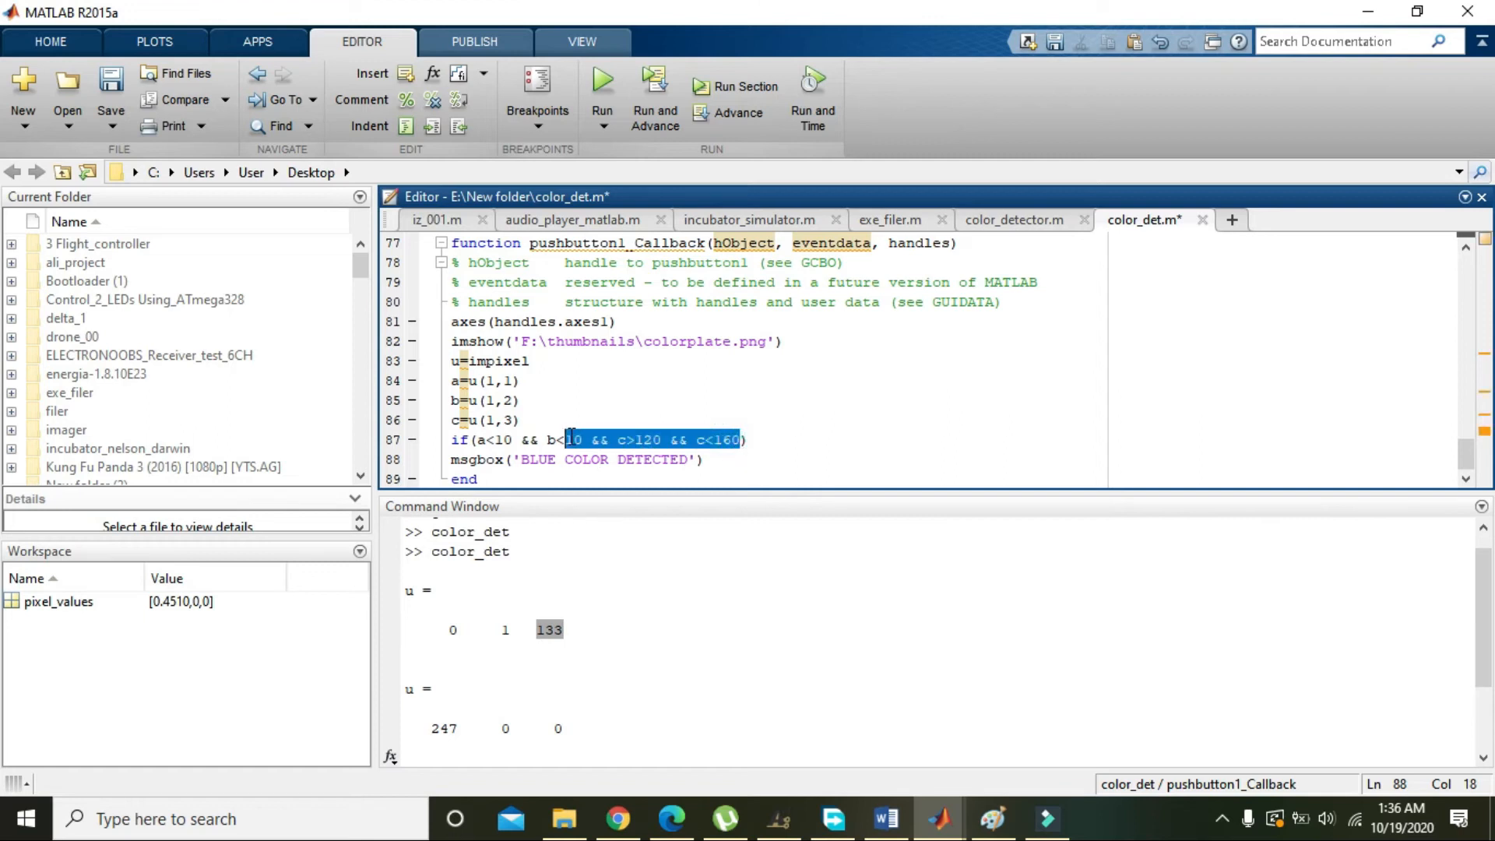
left_click(464, 630)
double_click(464, 630)
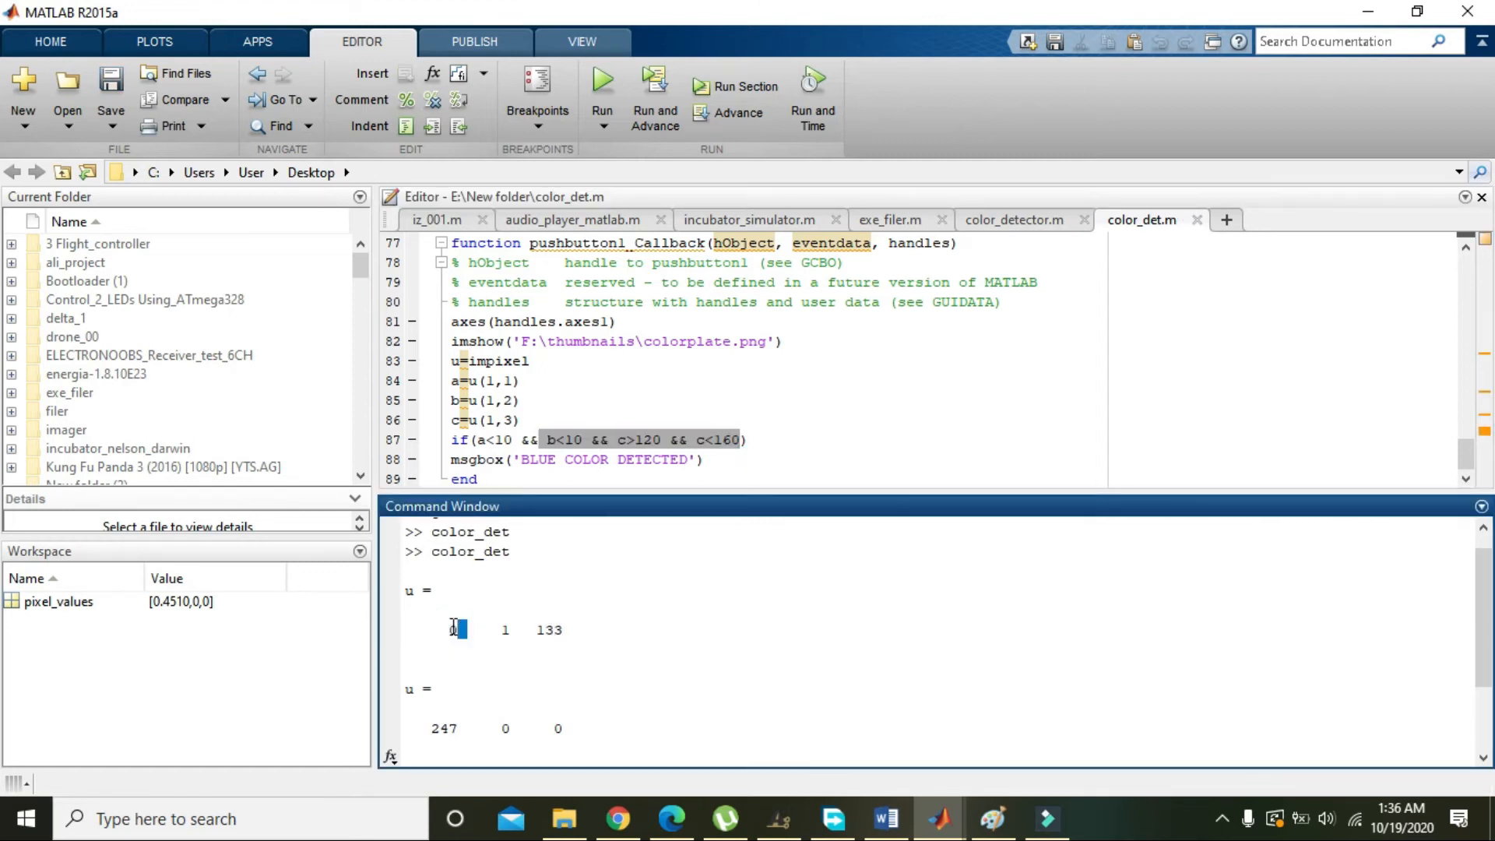
left_click(575, 440)
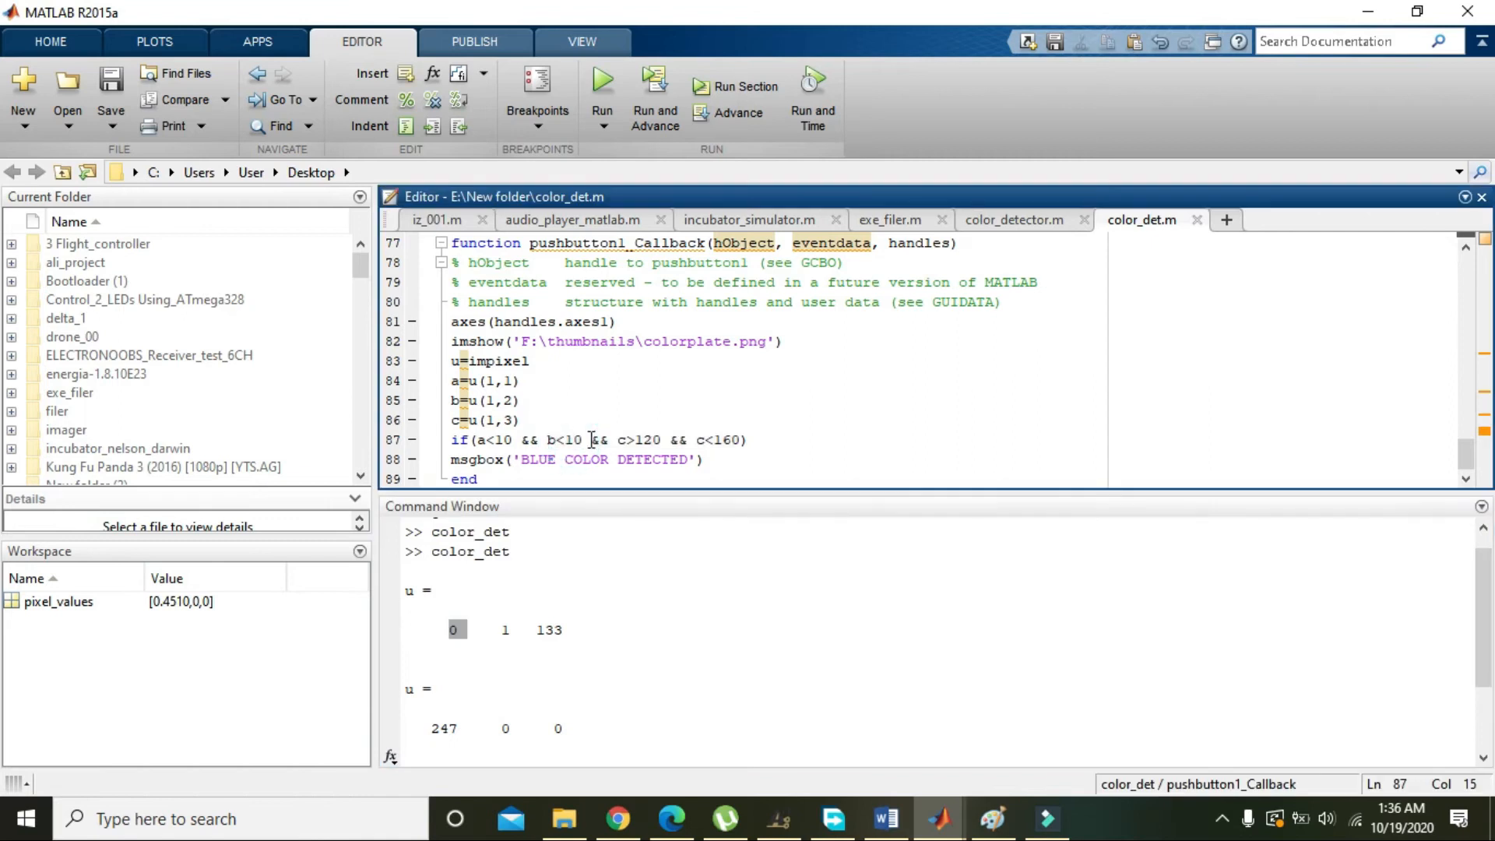
left_click_drag(583, 440, 476, 439)
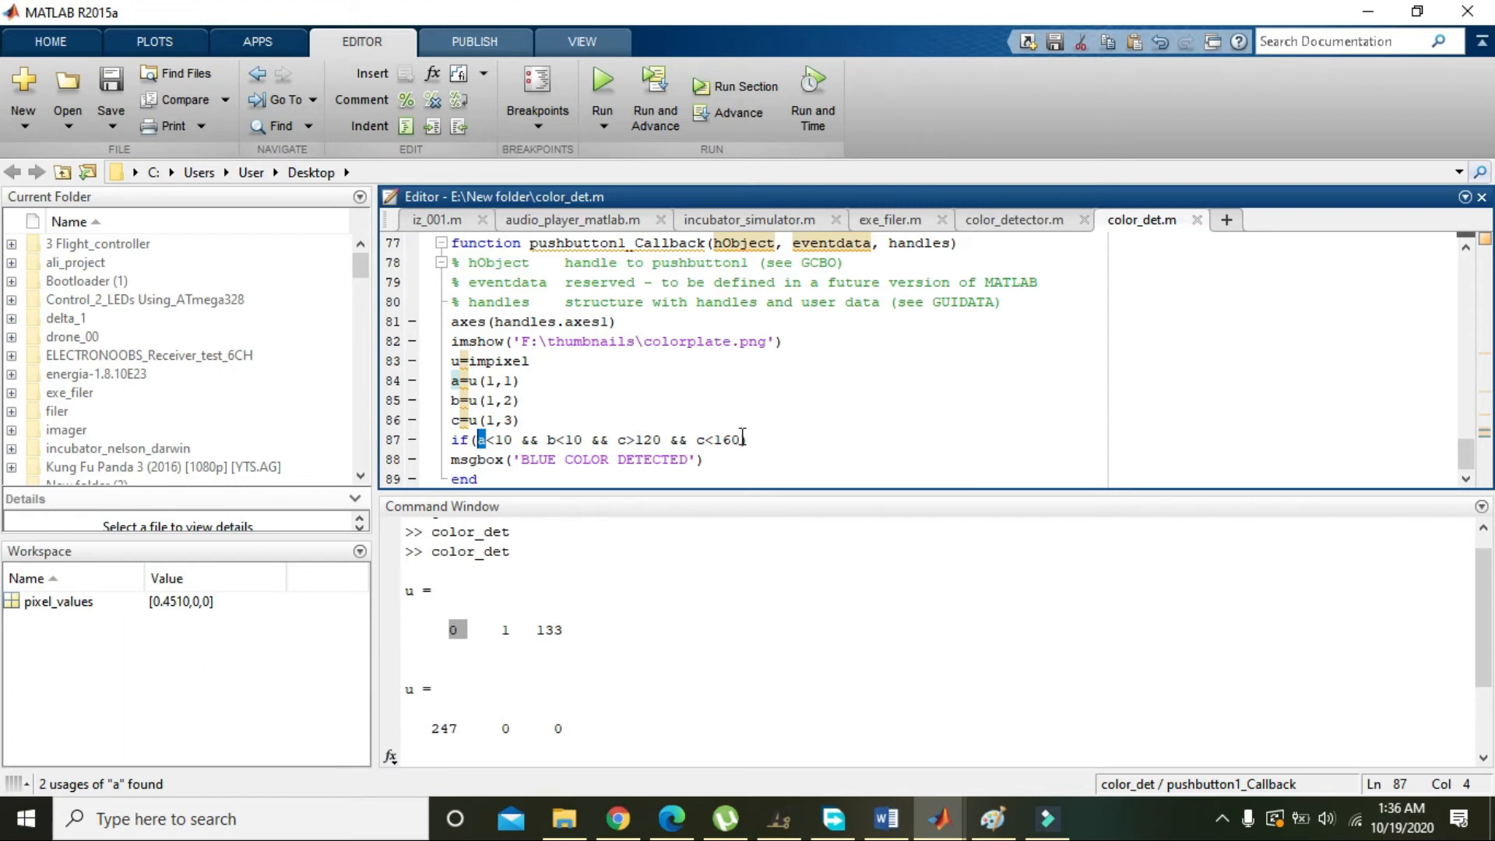
Run color_det and pick a blue-square pixel, getting BLUE COLOR DETECTED
left_click(602, 82)
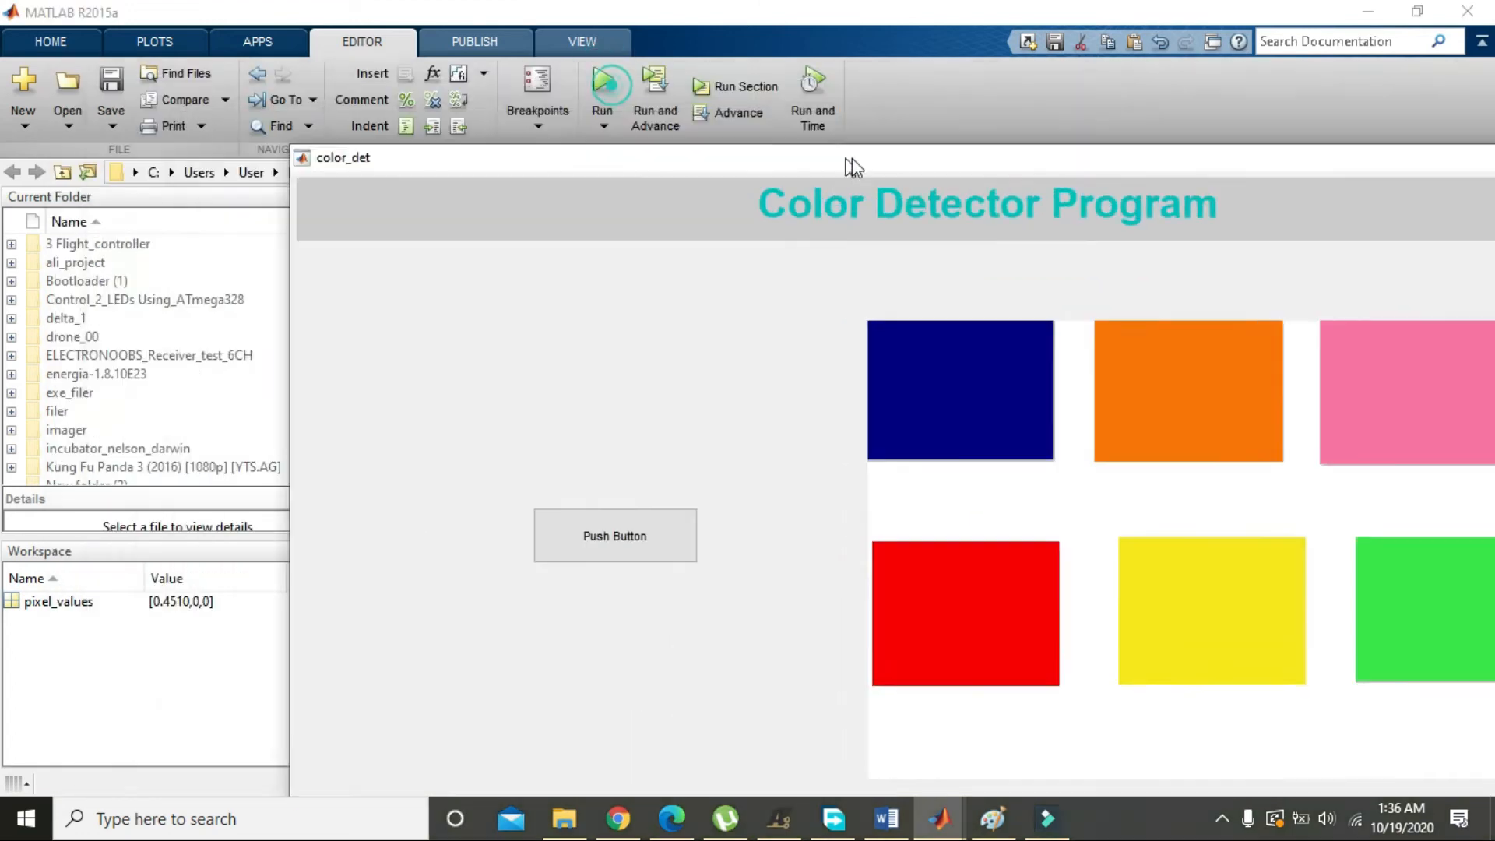
left_click_drag(604, 80, 1110, 105)
left_click(863, 490)
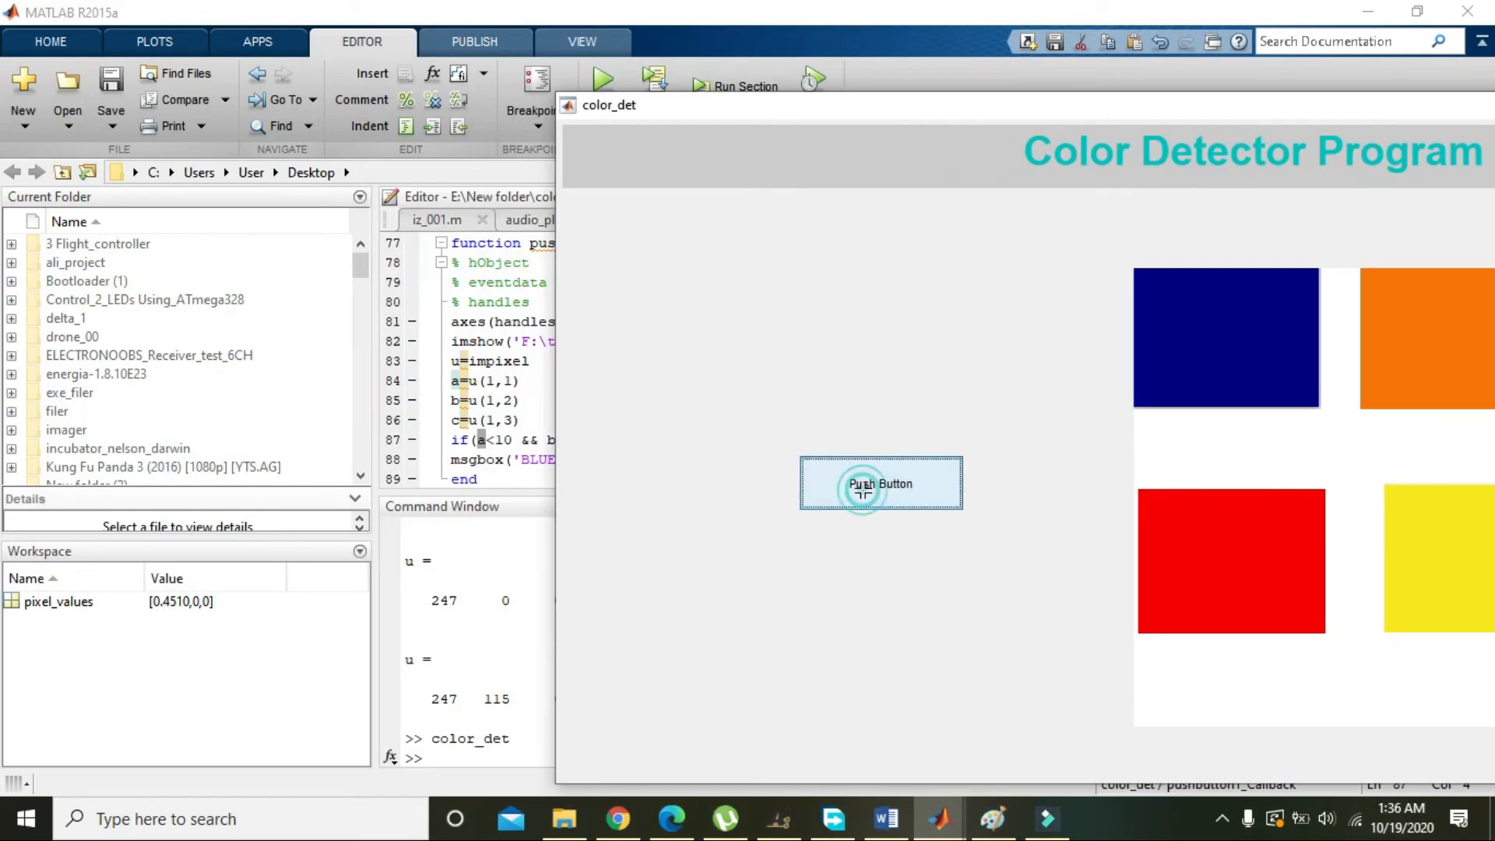
left_click(1220, 334)
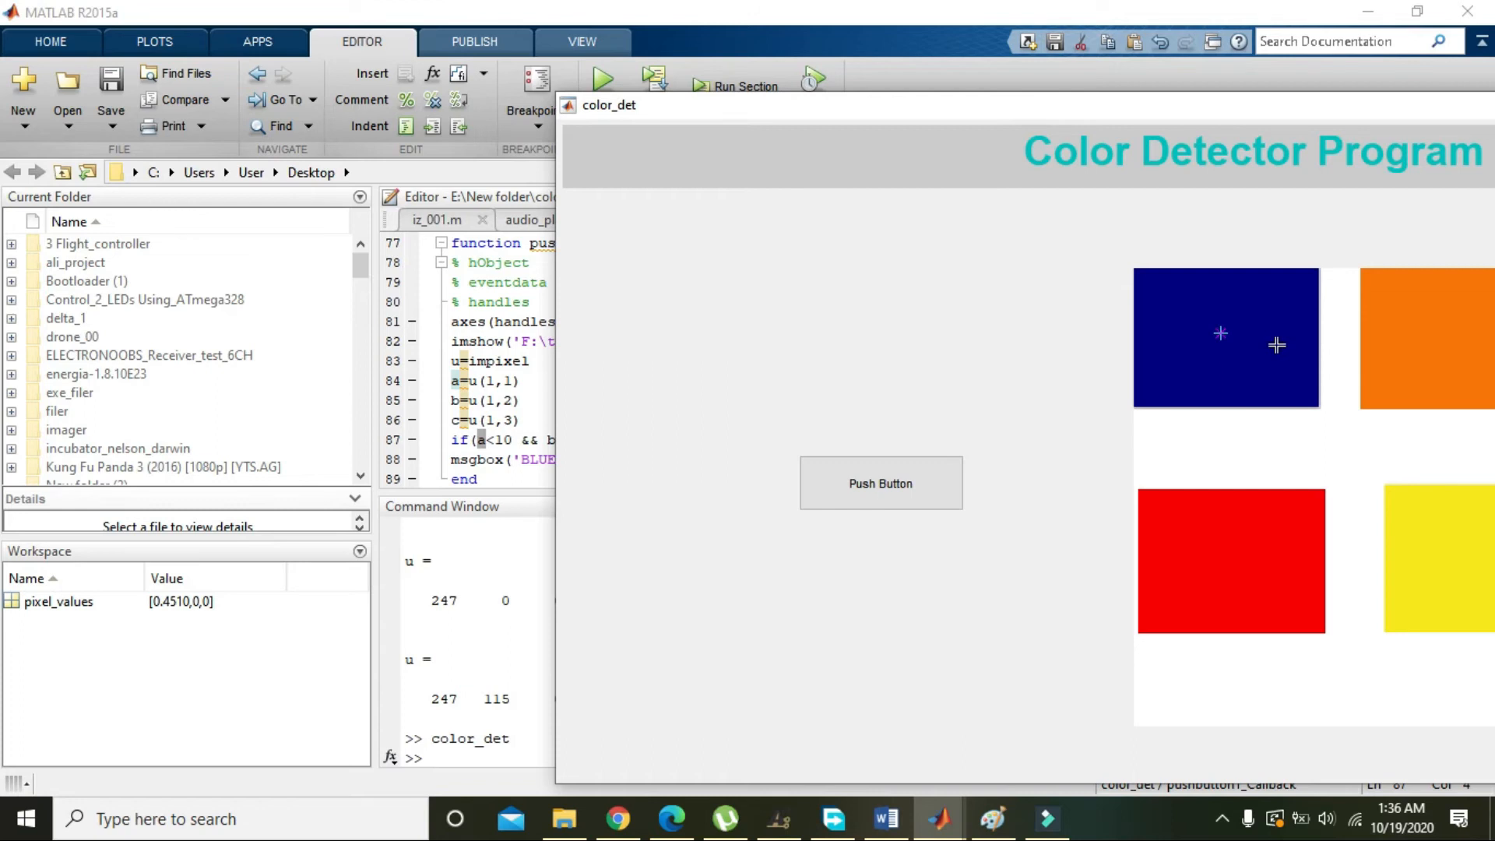
key("Return")
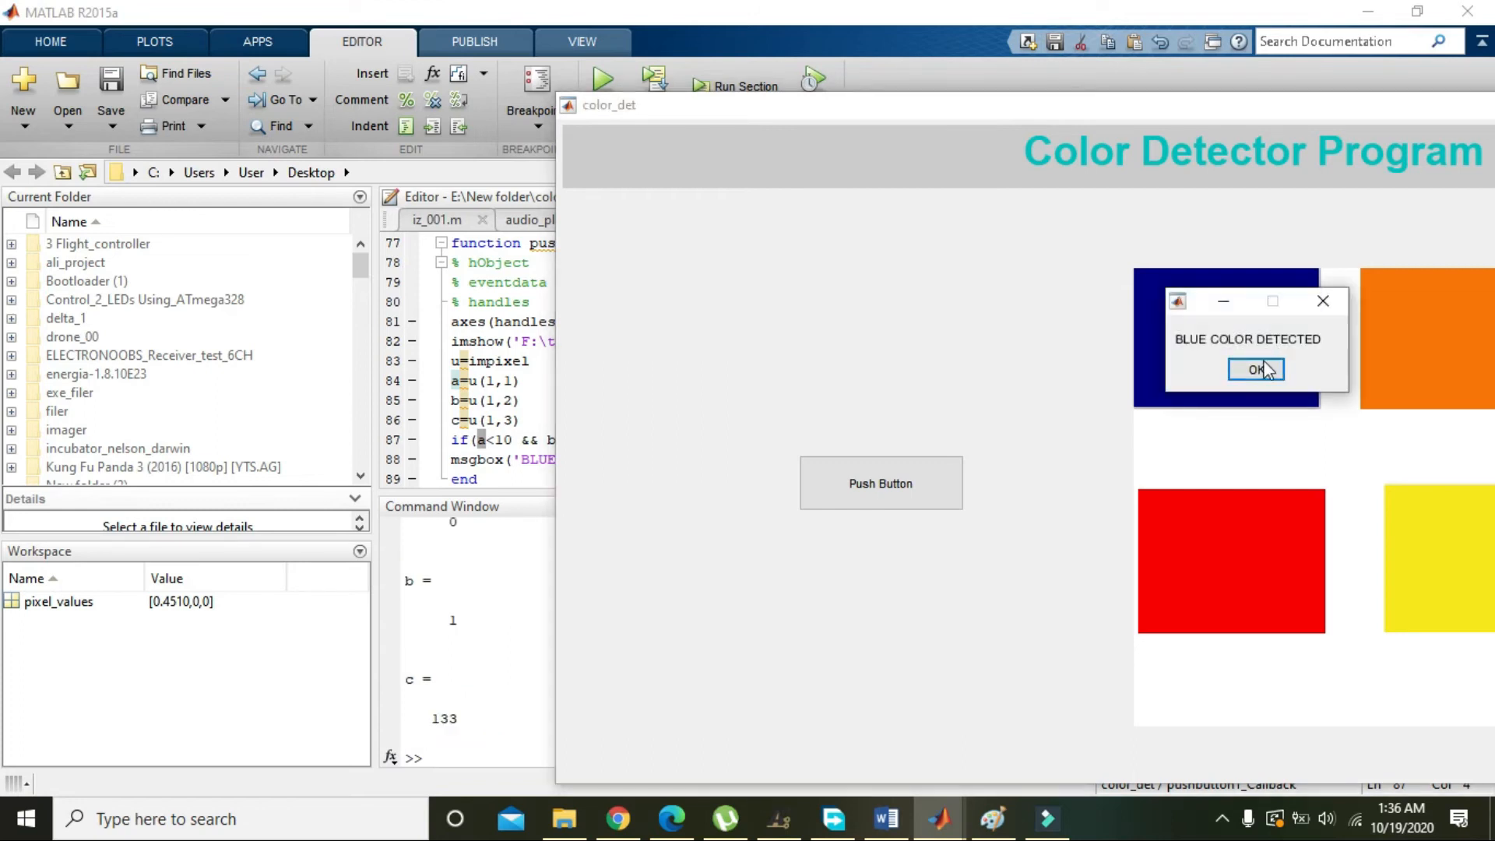
Dismiss the message and close the color detector window
left_click(1259, 369)
left_click_drag(1357, 113, 1037, 83)
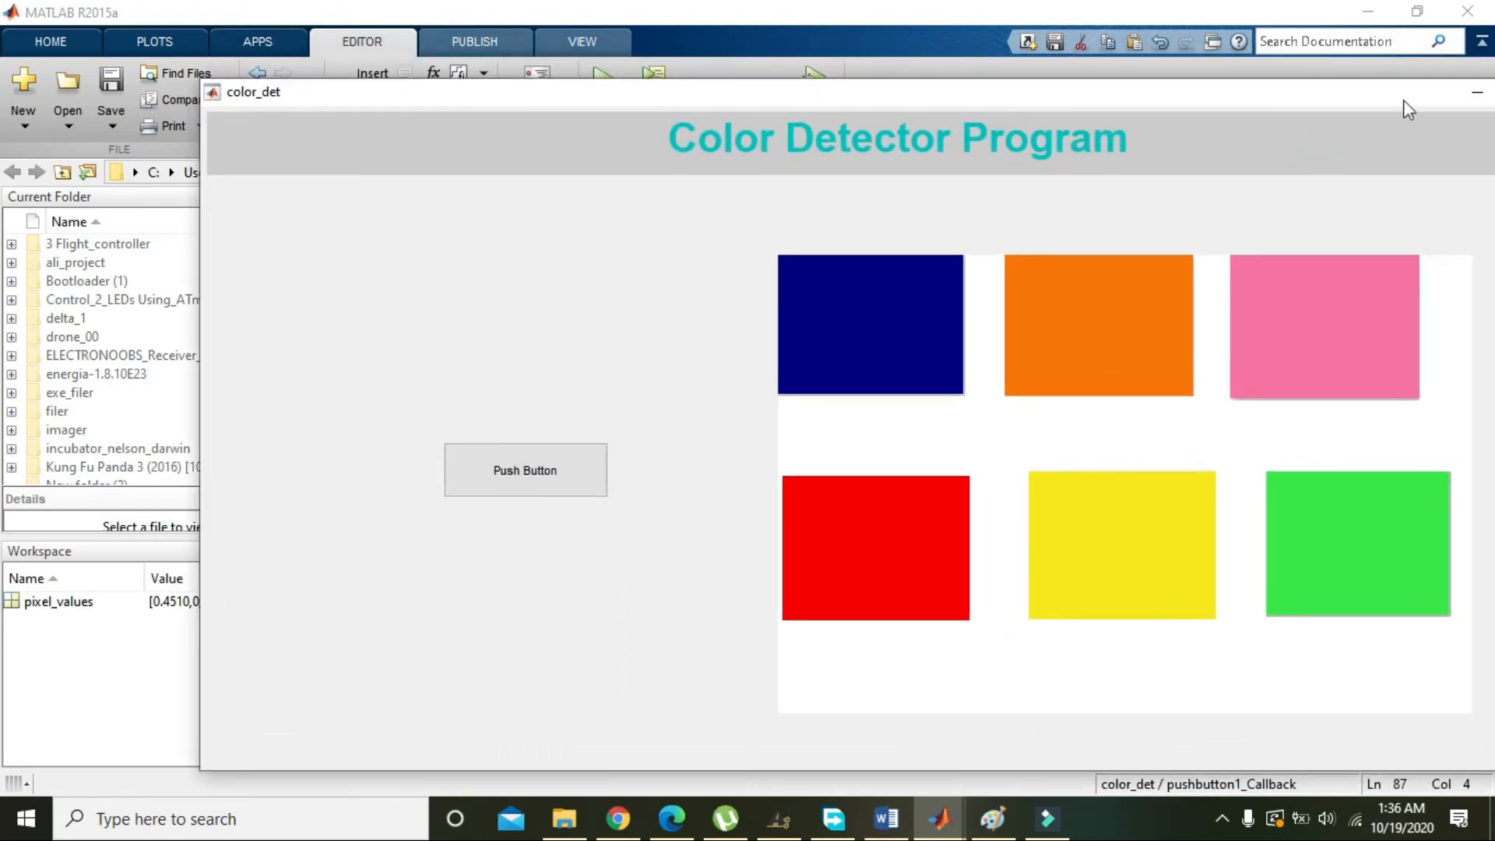
left_click(1468, 92)
Paste a copy of the blue-detection if block below the original
left_click(514, 478)
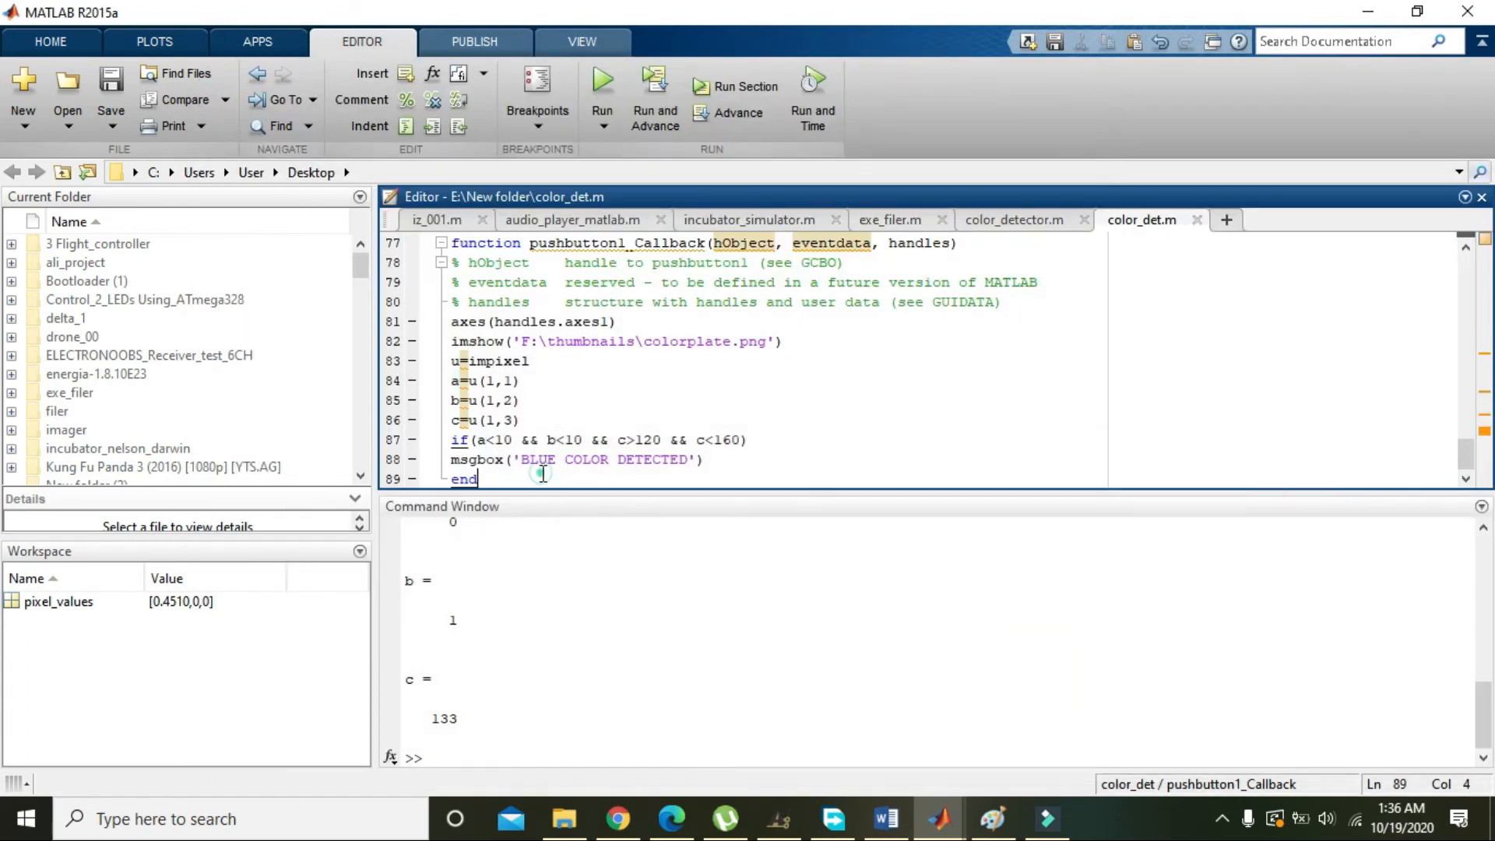
key("Return")
key("Return")
key("Return")
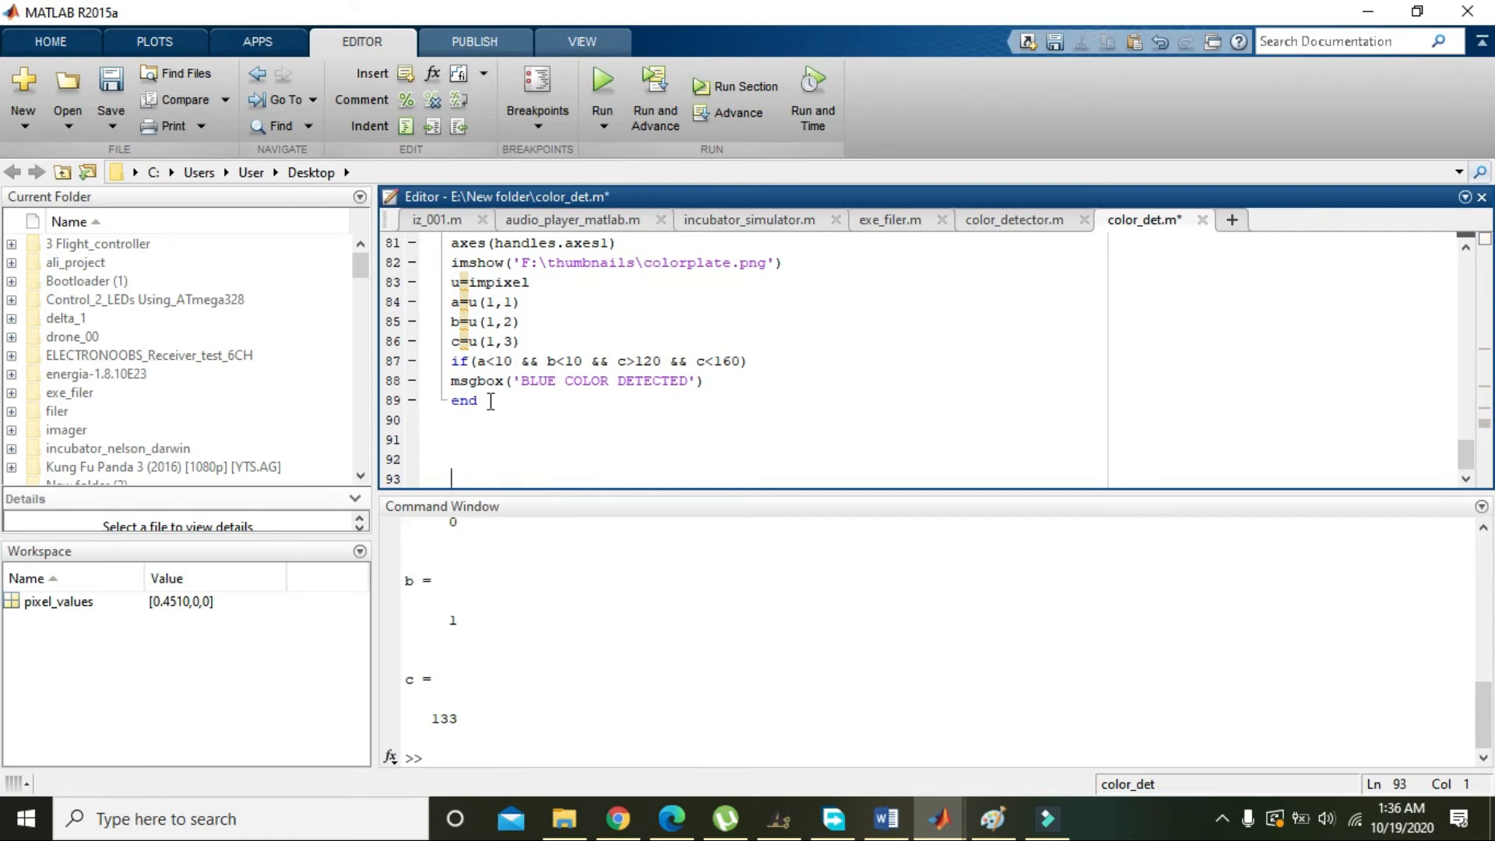
left_click_drag(482, 405, 448, 366)
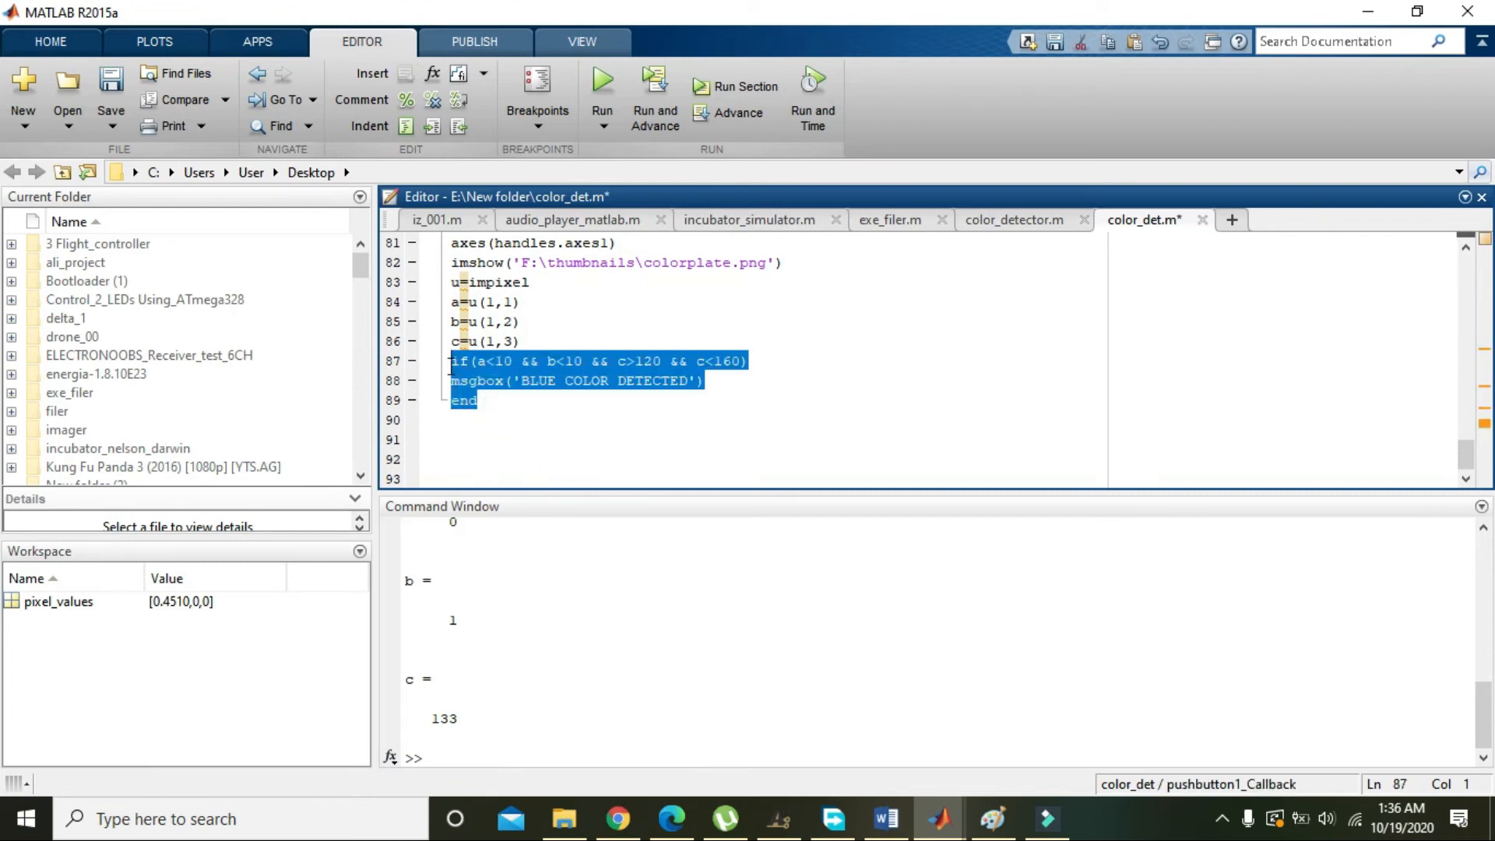
left_click(454, 450)
type("if(a<10 && b<10 && c>120 && c<160) msgbox('BLUE COLOR DETECTED') end")
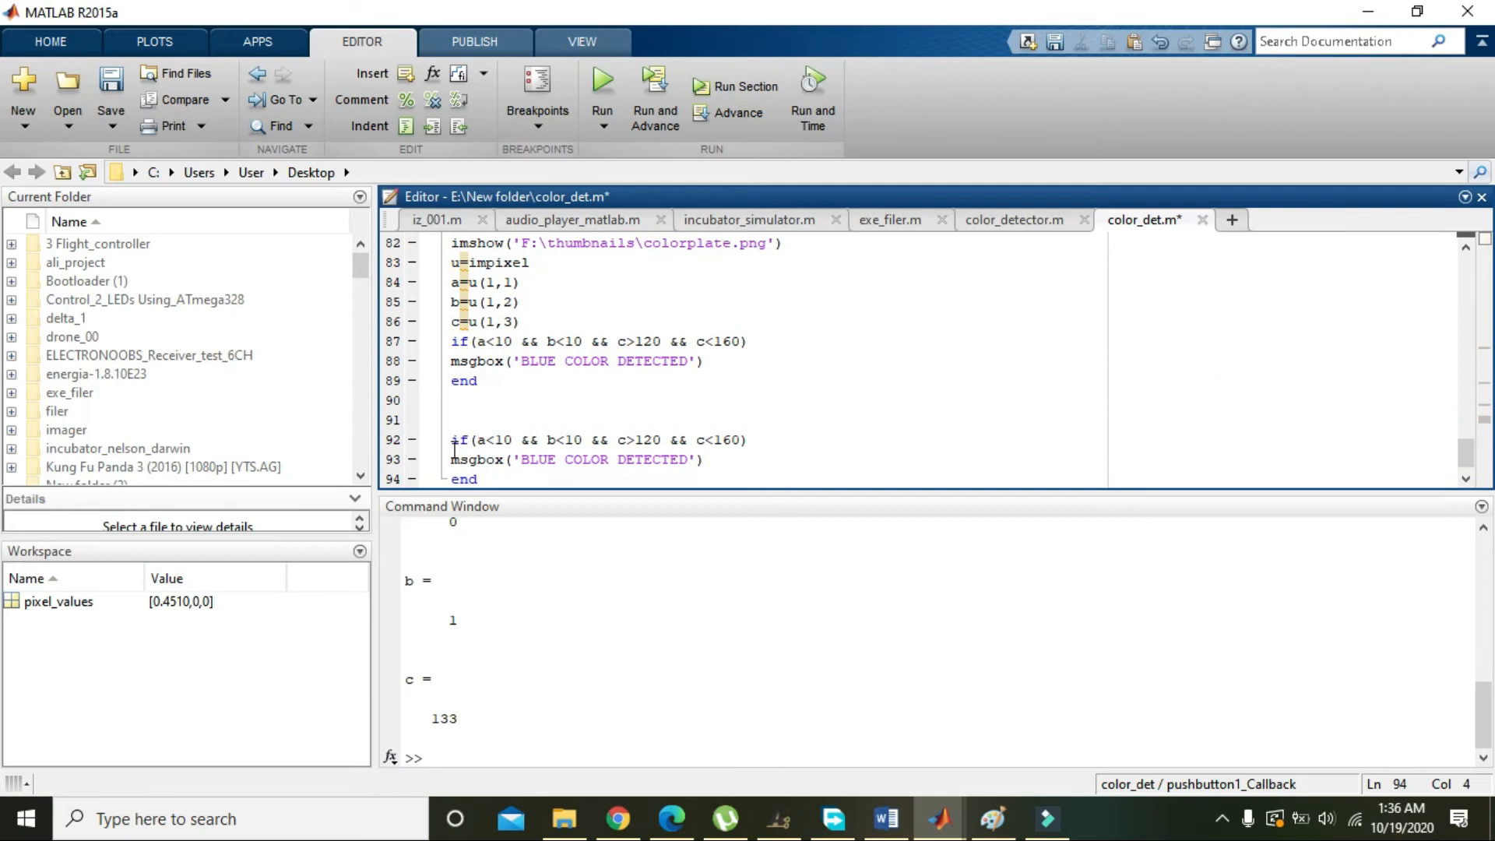
key("Return")
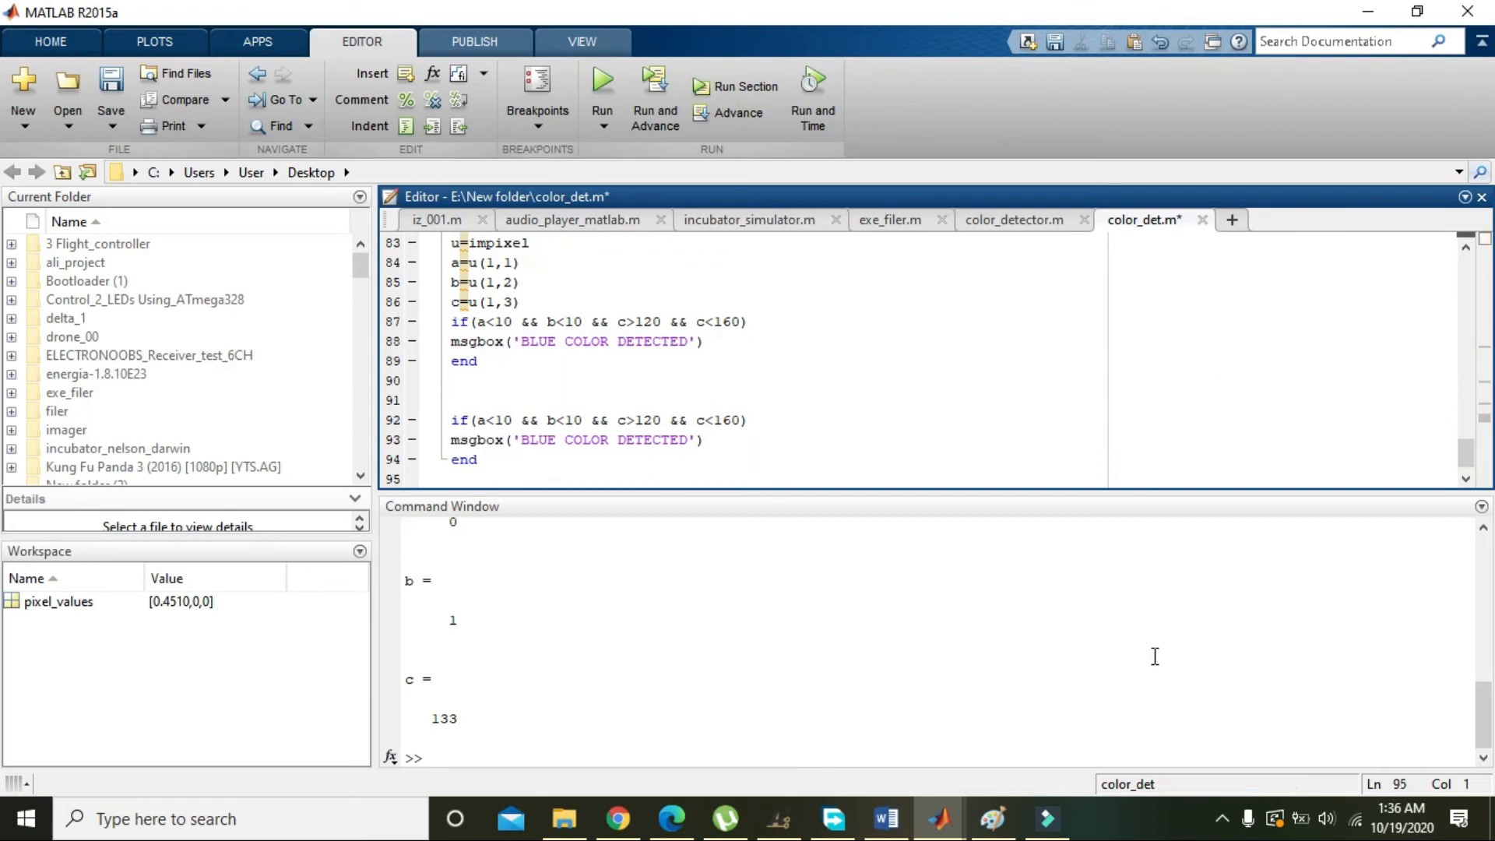
left_click_drag(1485, 721, 1469, 555)
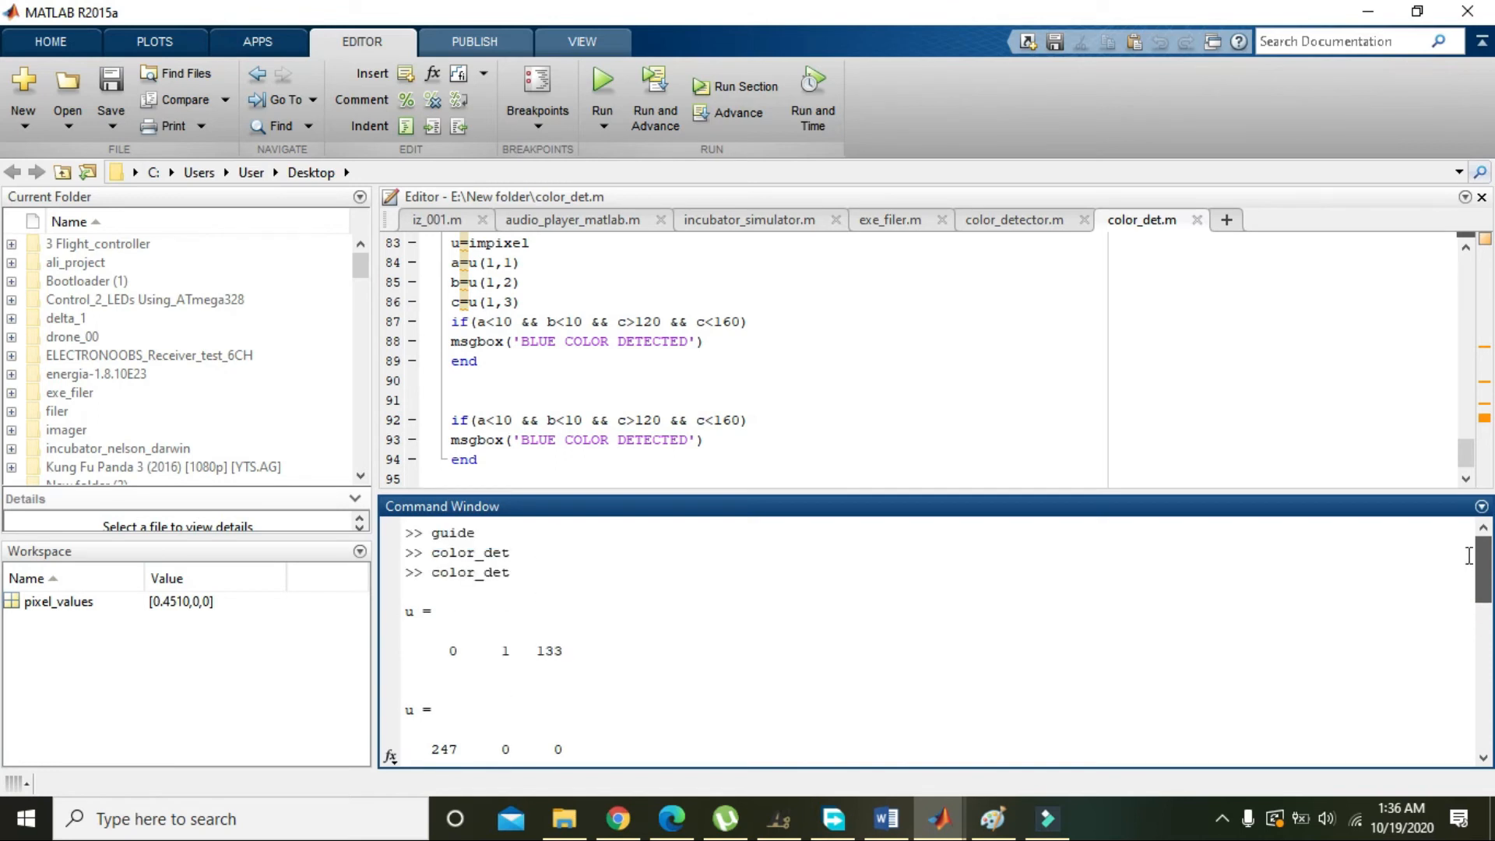
Change the copied condition to a>200 && b<10 && c<10
left_click(512, 422)
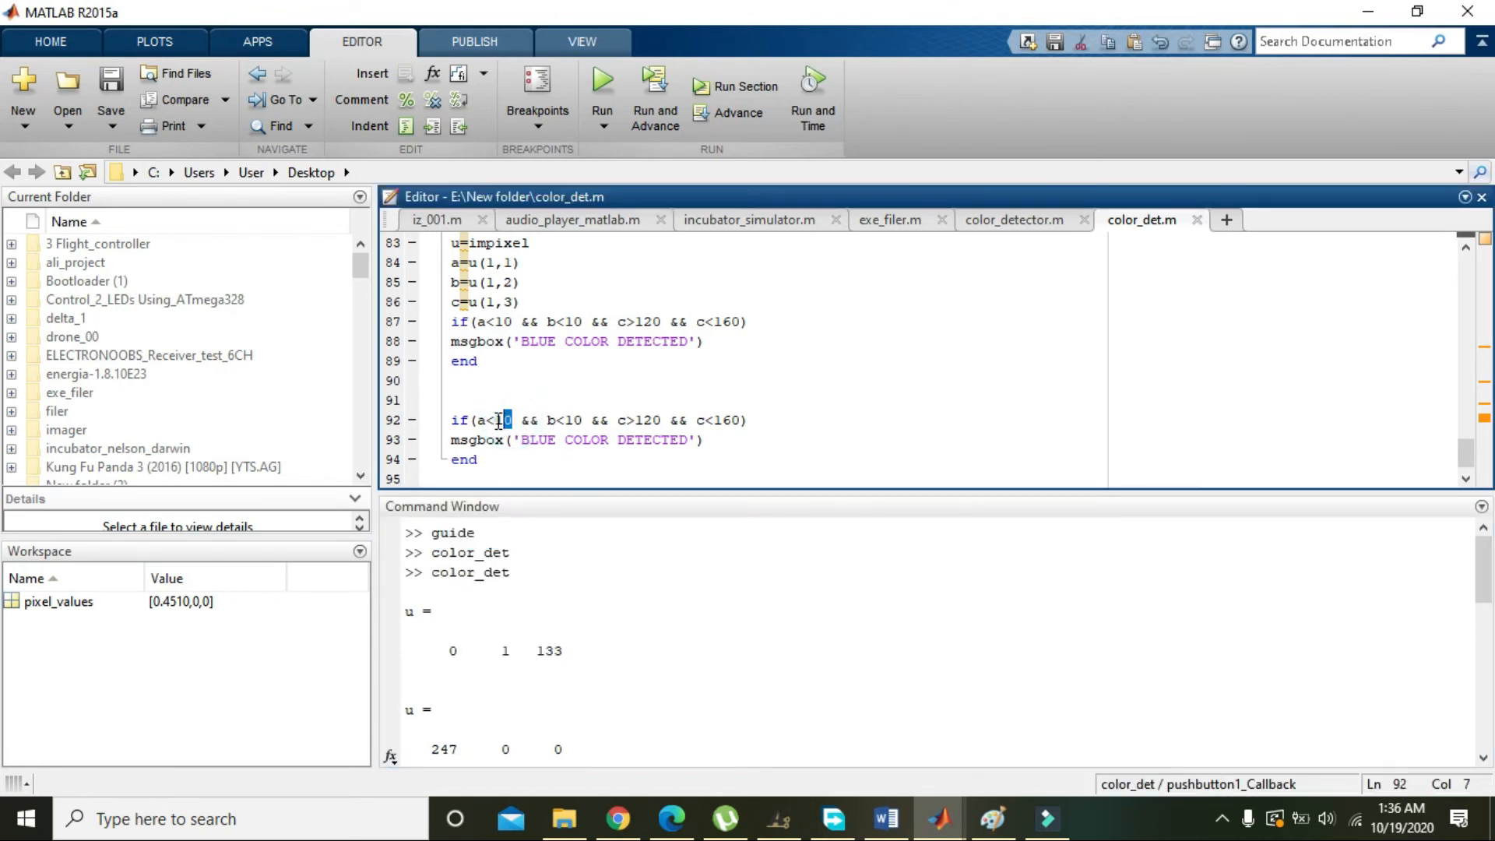
mouse_move(512, 421)
left_mouse_down()
mouse_move(497, 422)
mouse_move(510, 420)
left_mouse_up()
type("200")
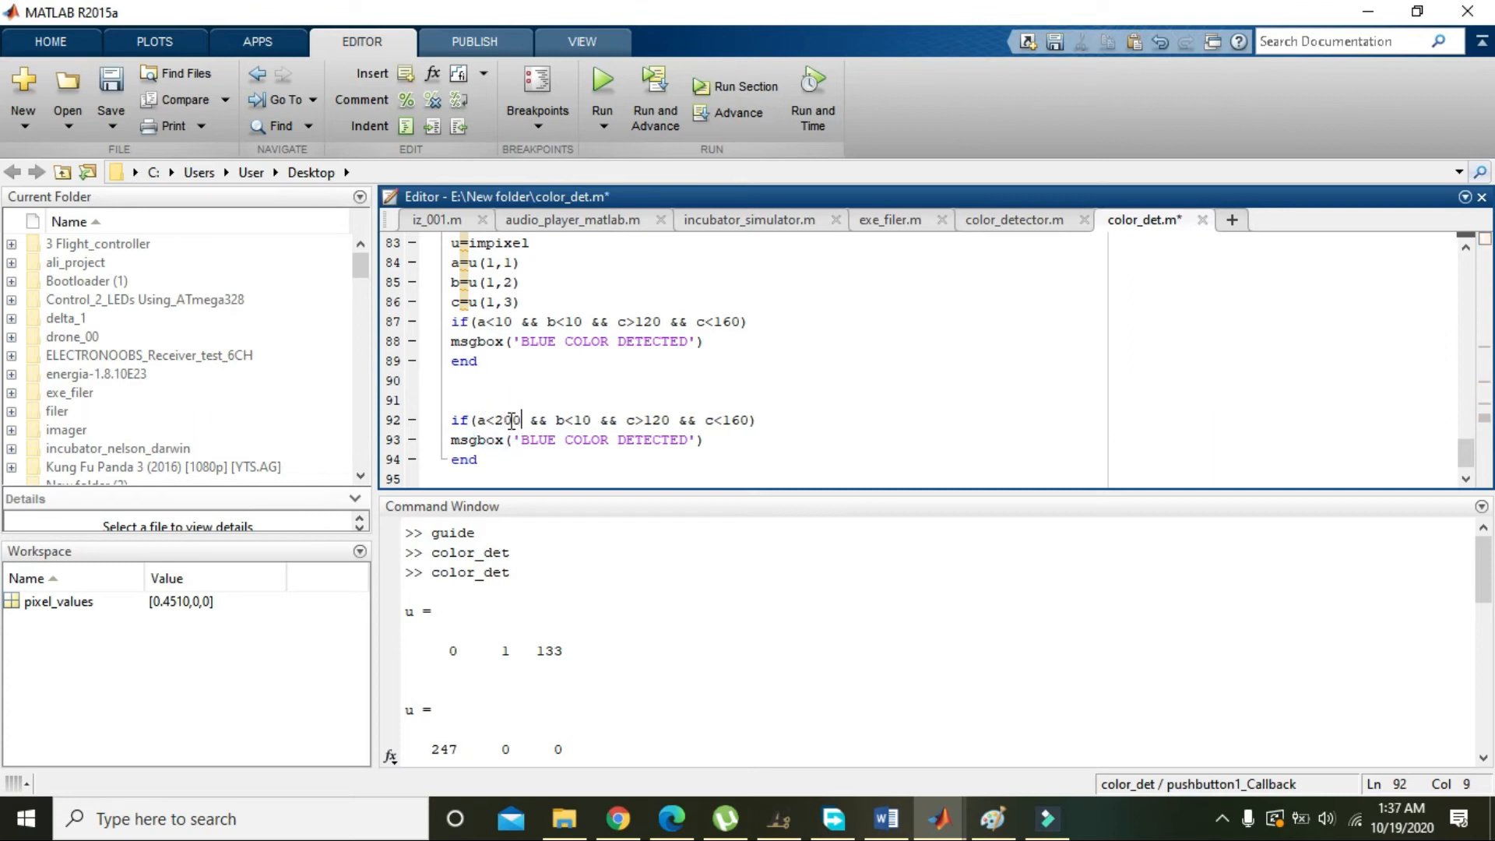
key("Left")
key("Left")
key("BackSpace")
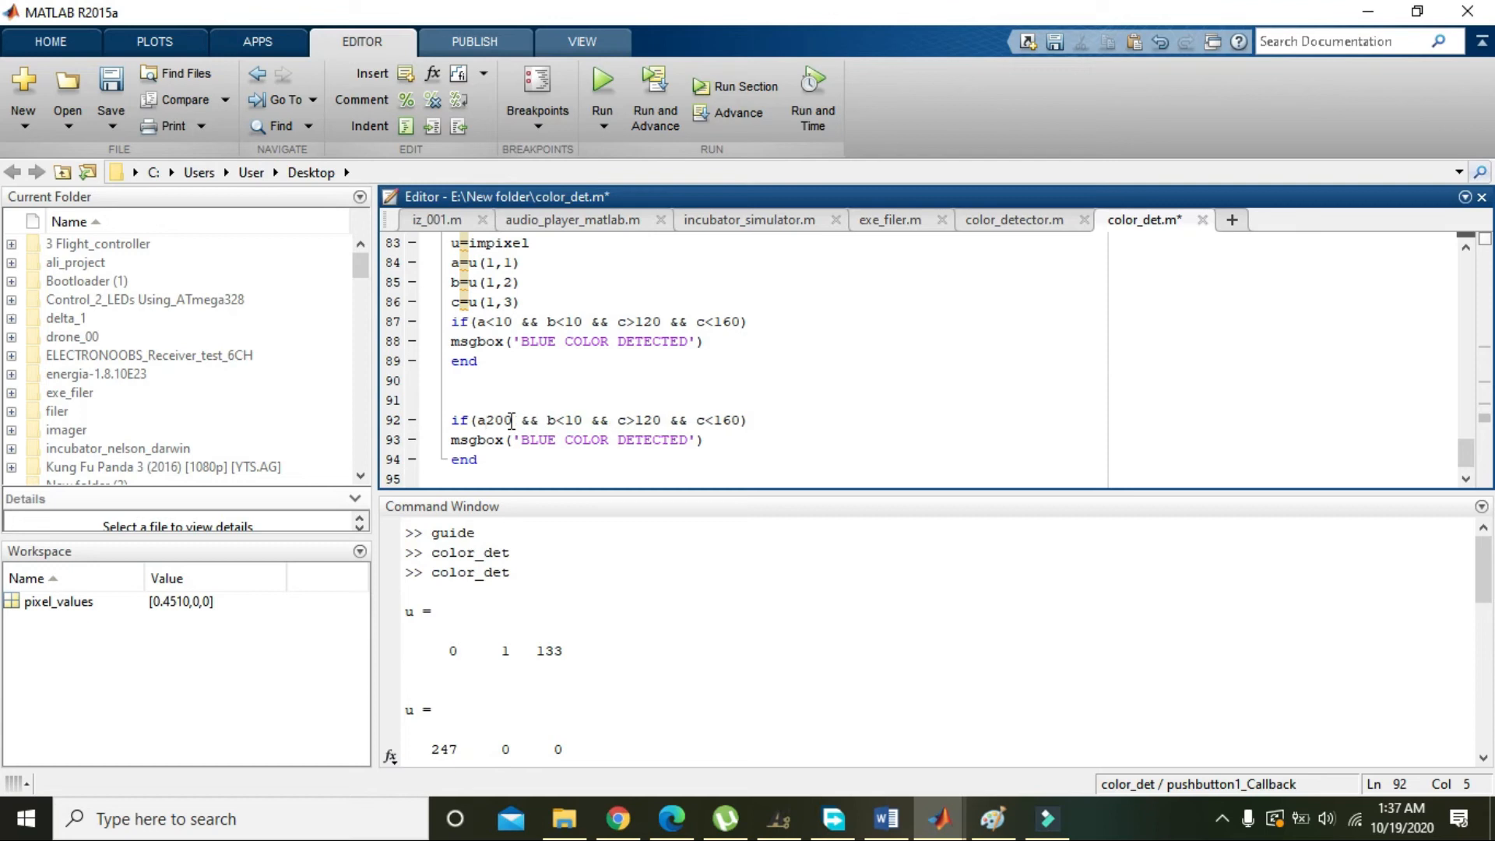
type(">")
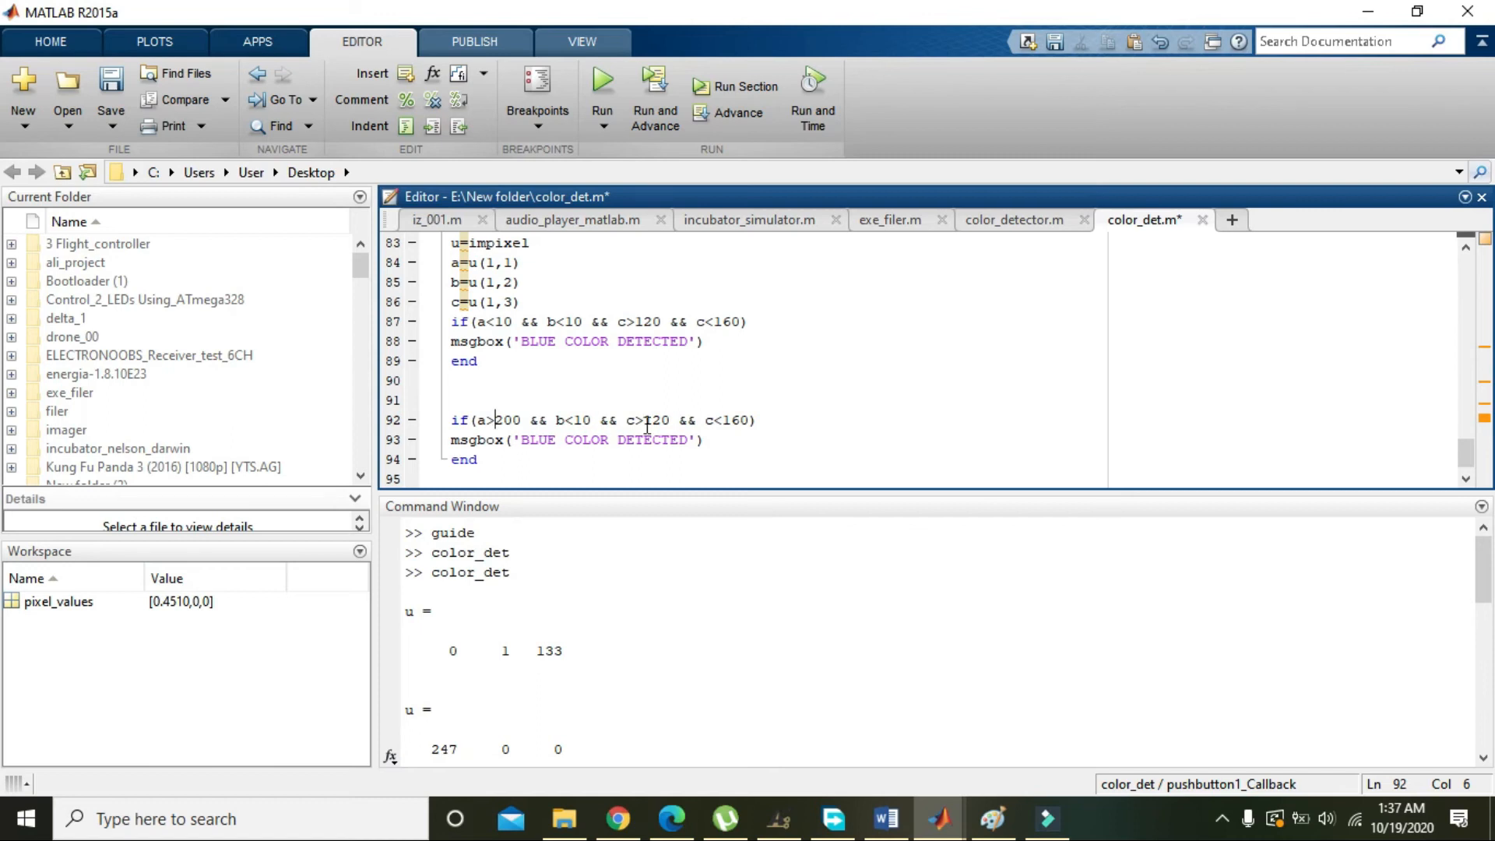
left_click_drag(696, 420, 628, 420)
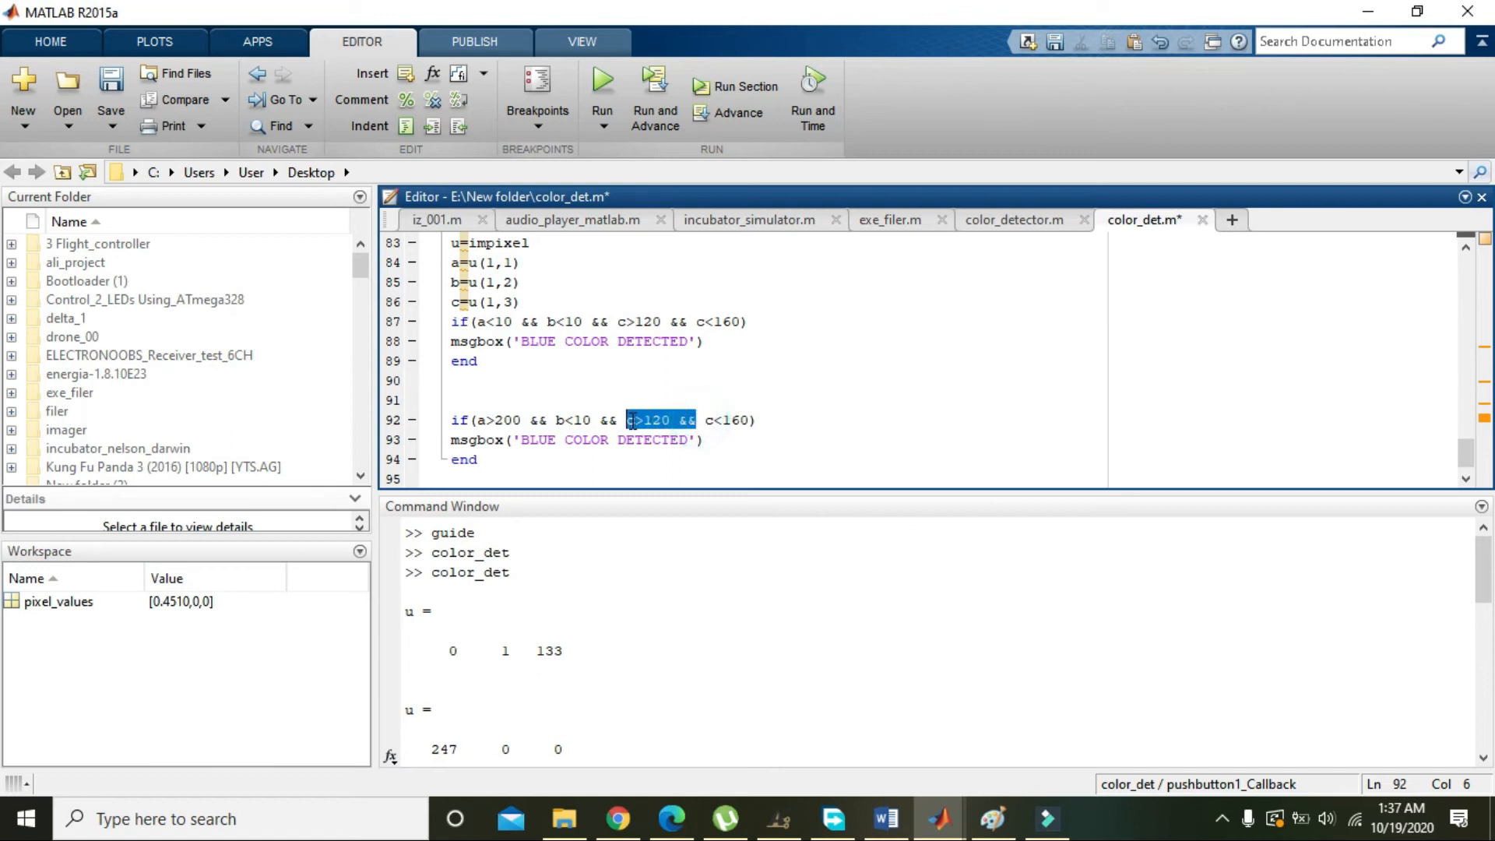
key("Delete")
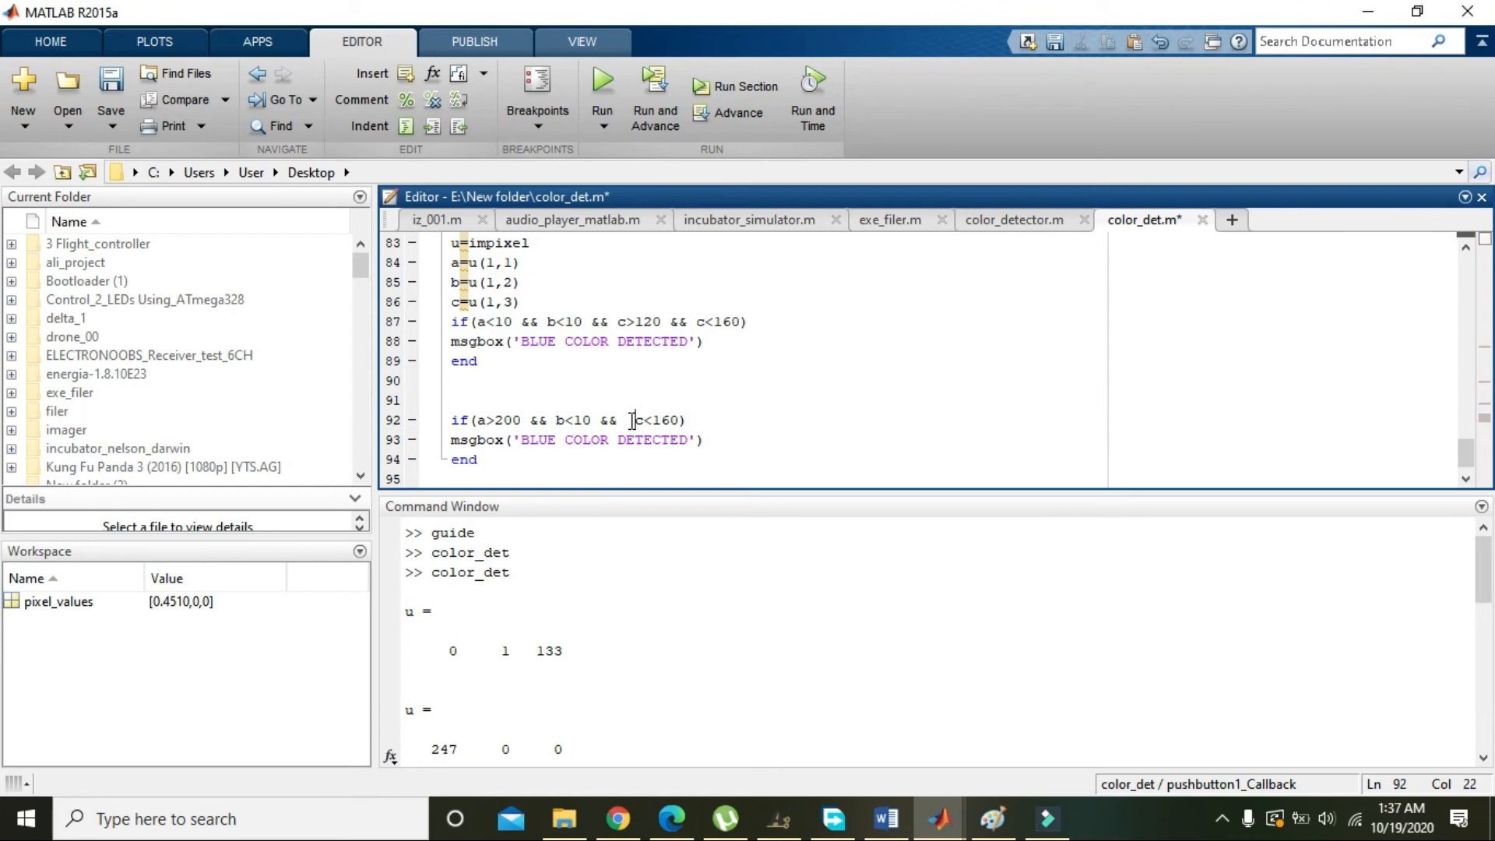
key("Right")
key("Right")
key("BackSpace")
Replace BLUE with RED in the copied msgbox text
left_click(557, 439)
right_click(537, 440)
left_click(513, 441)
double_click(533, 439)
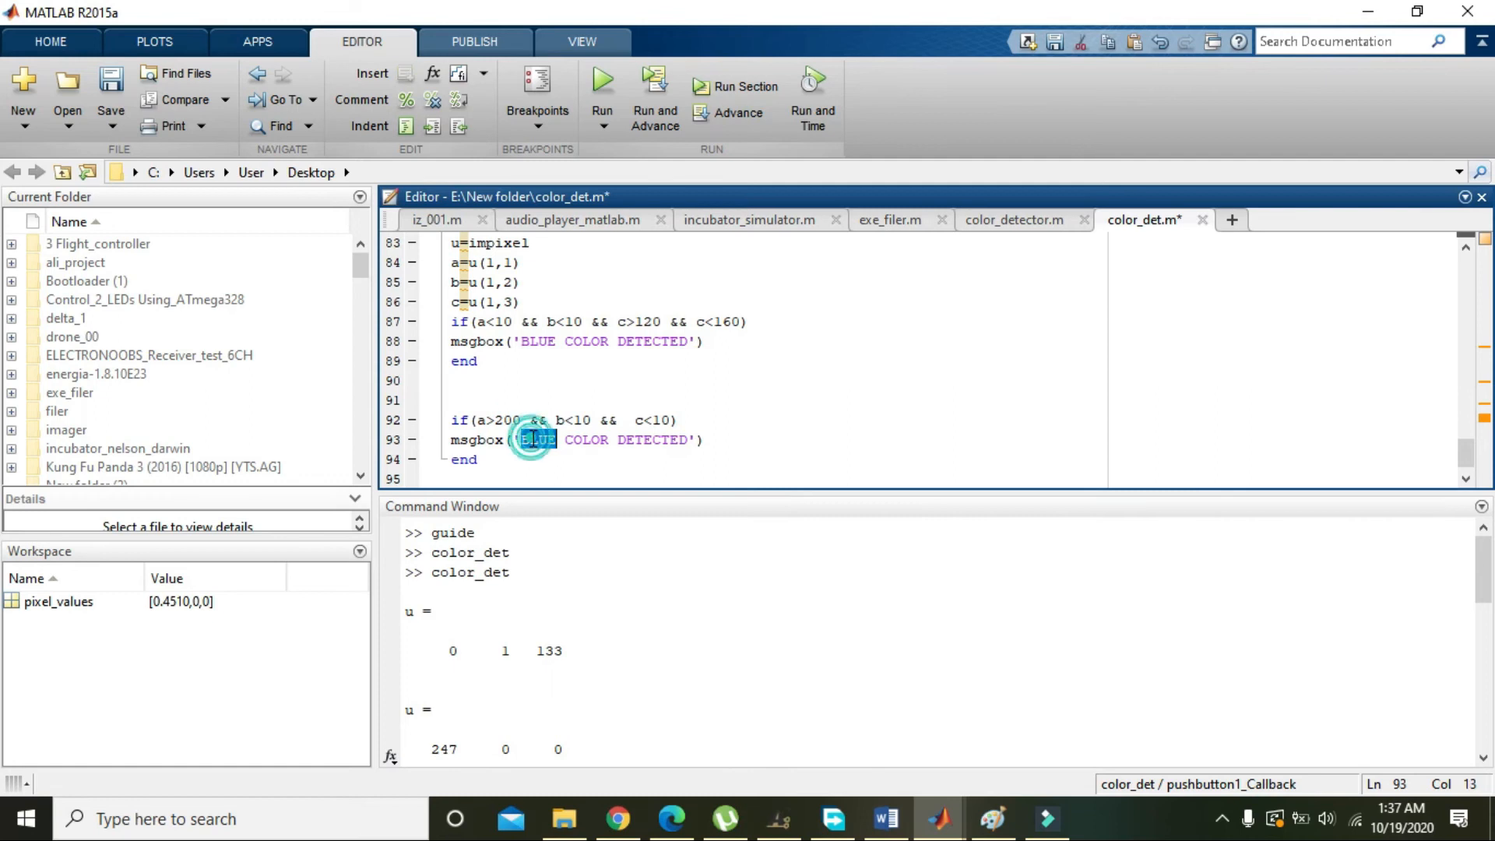
type("RED")
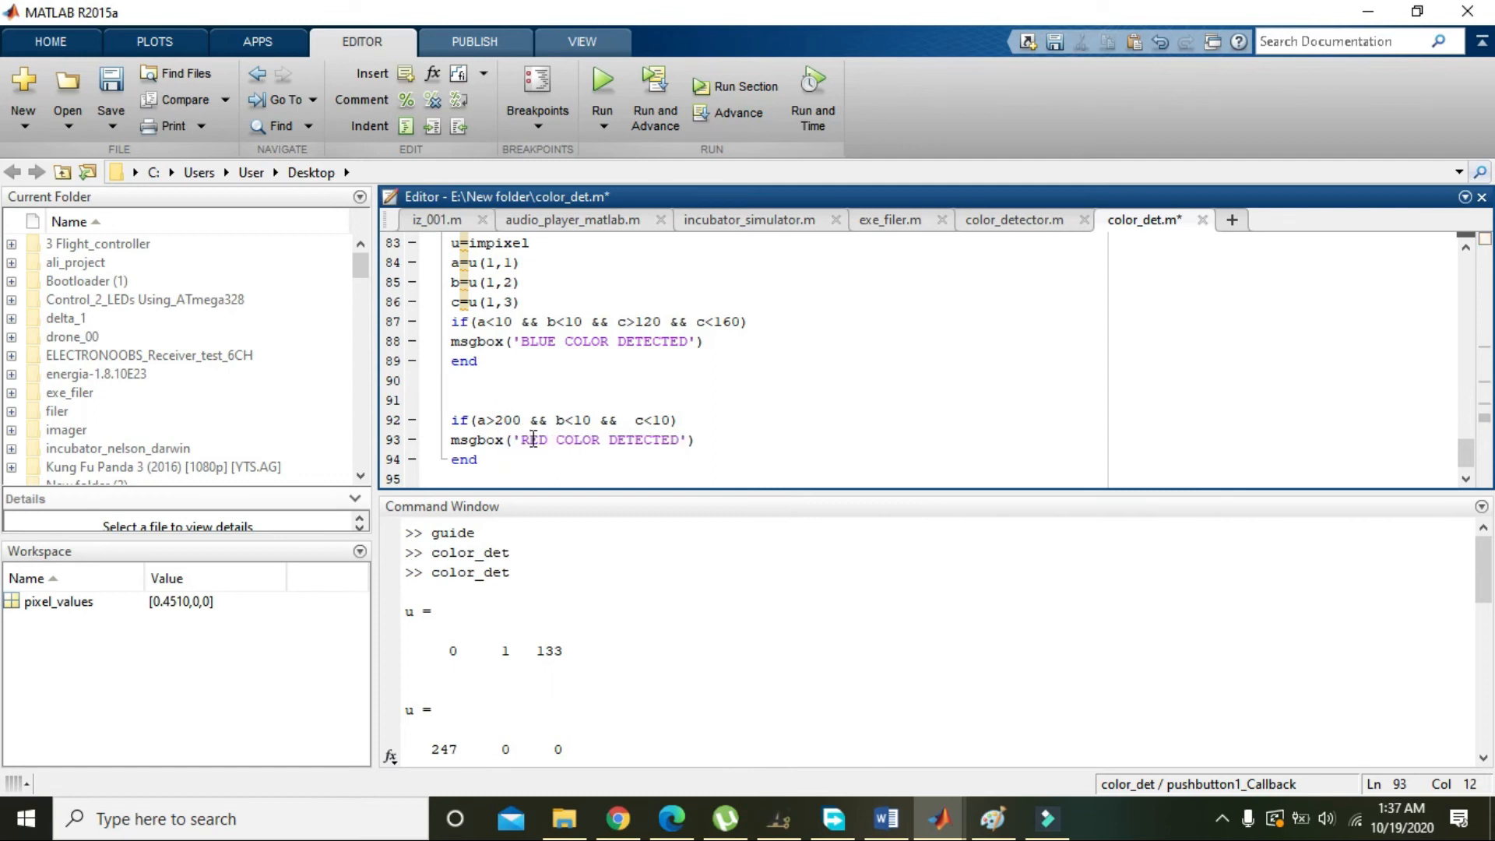
Run the program and confirm the blue box reports BLUE COLOR DETECTED
left_click(604, 82)
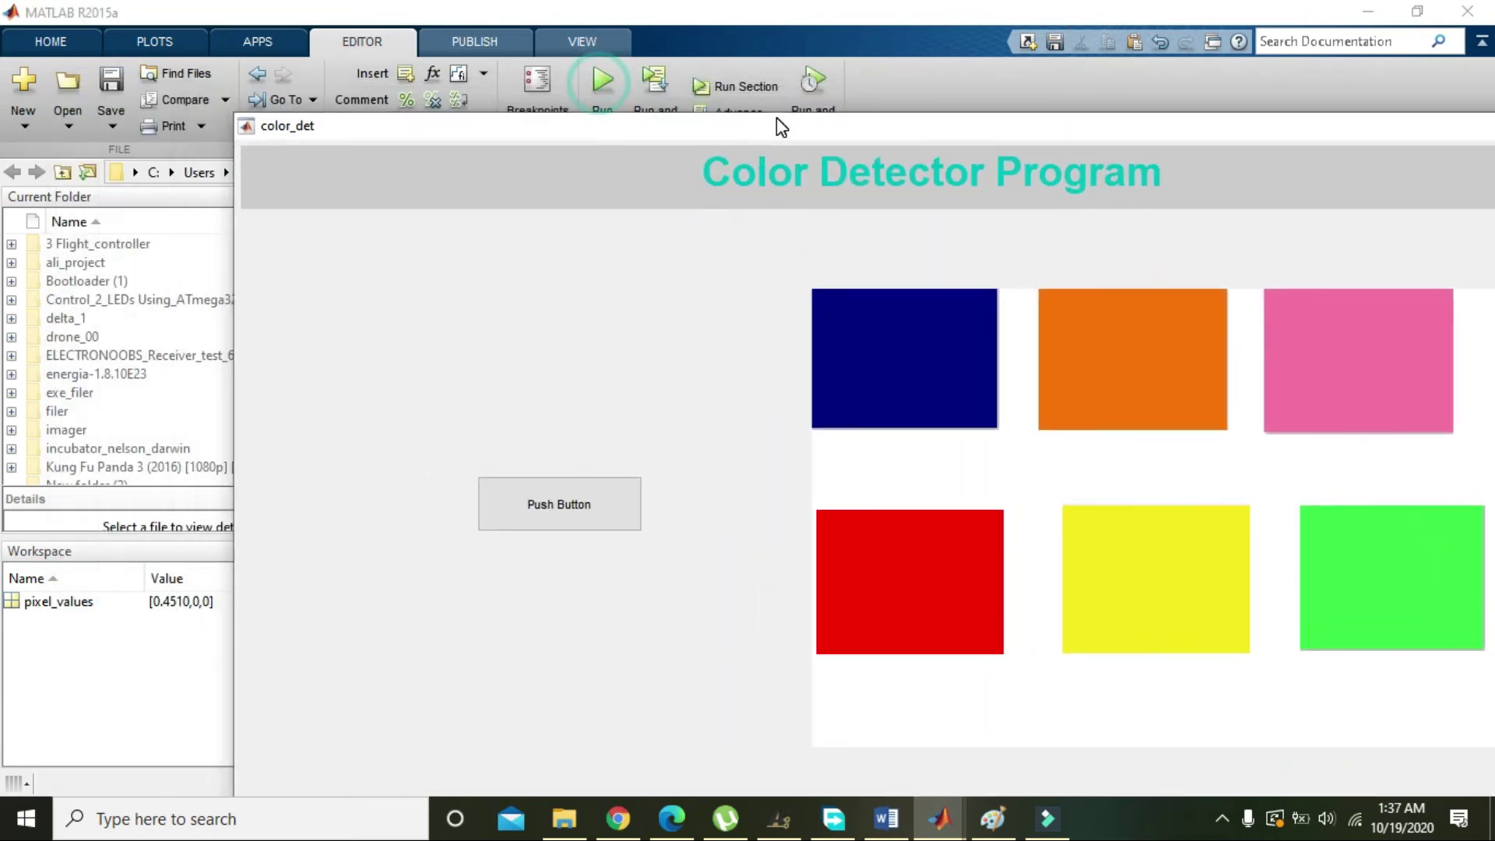
left_click_drag(777, 125, 1243, 113)
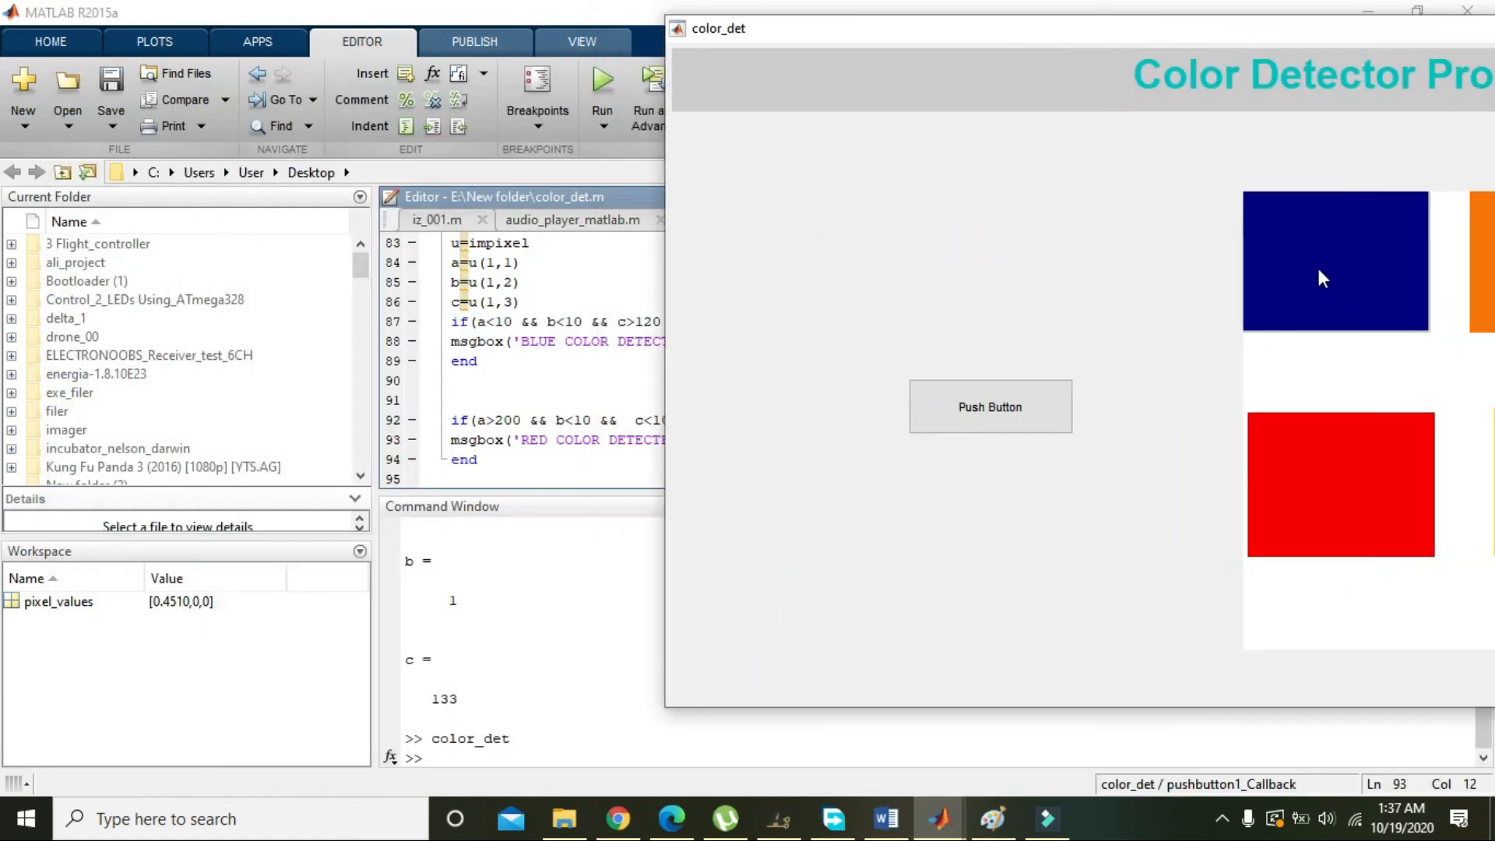
left_click(991, 406)
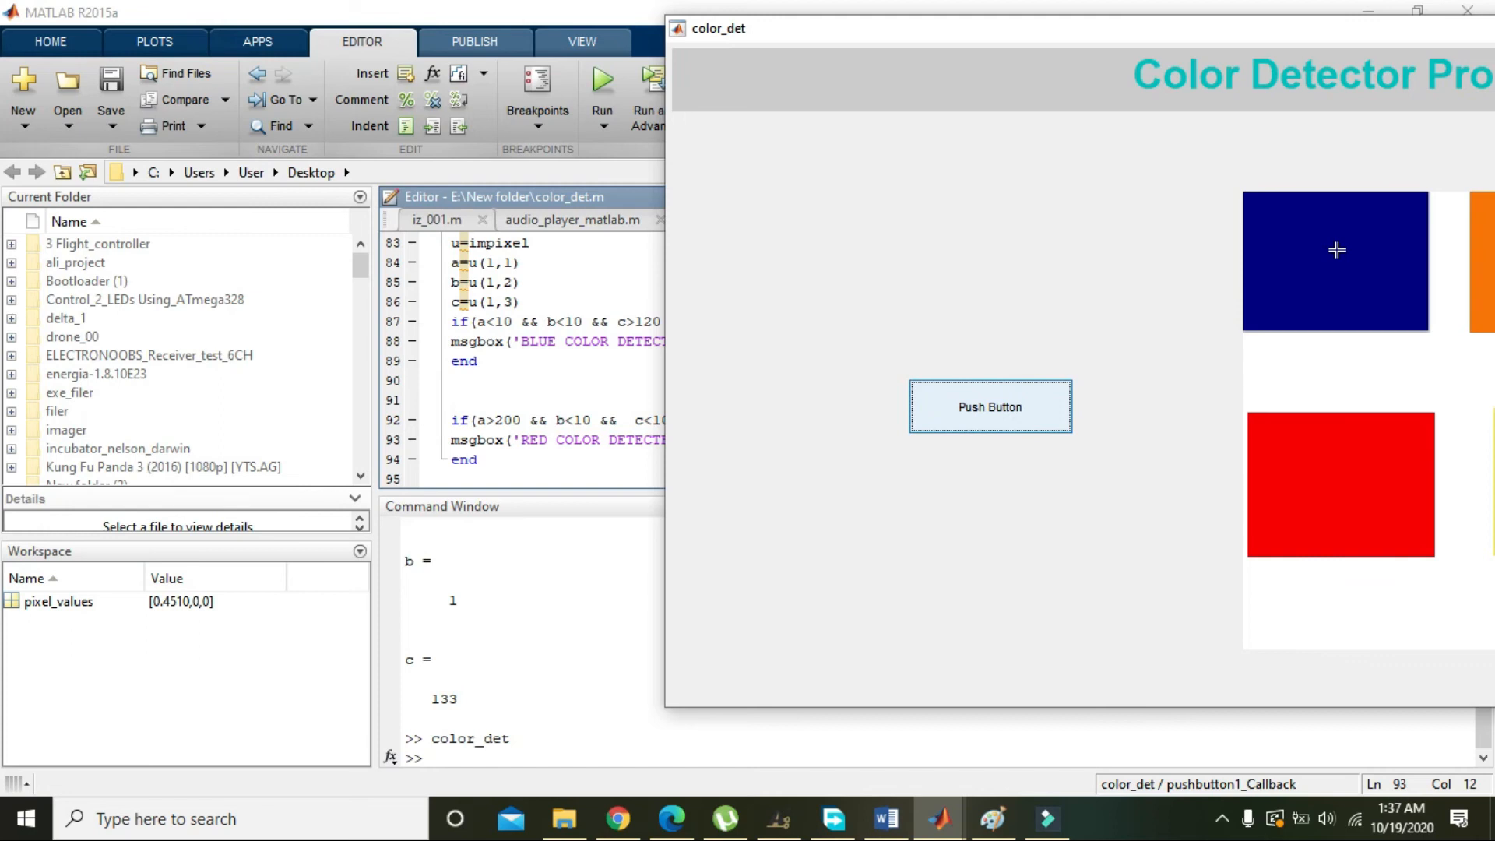
left_click(1337, 249)
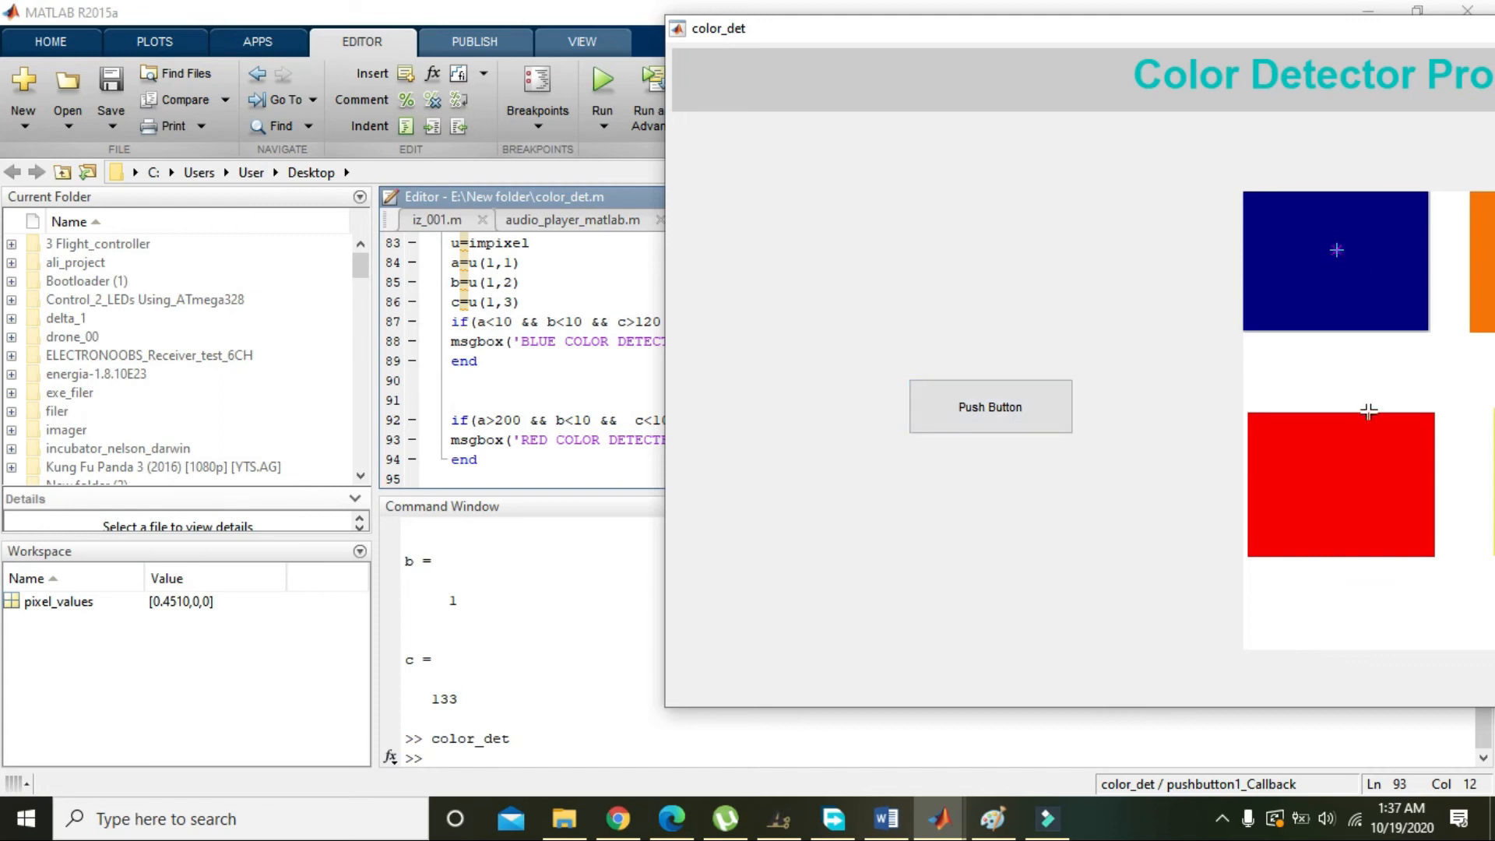
double_click(1329, 273)
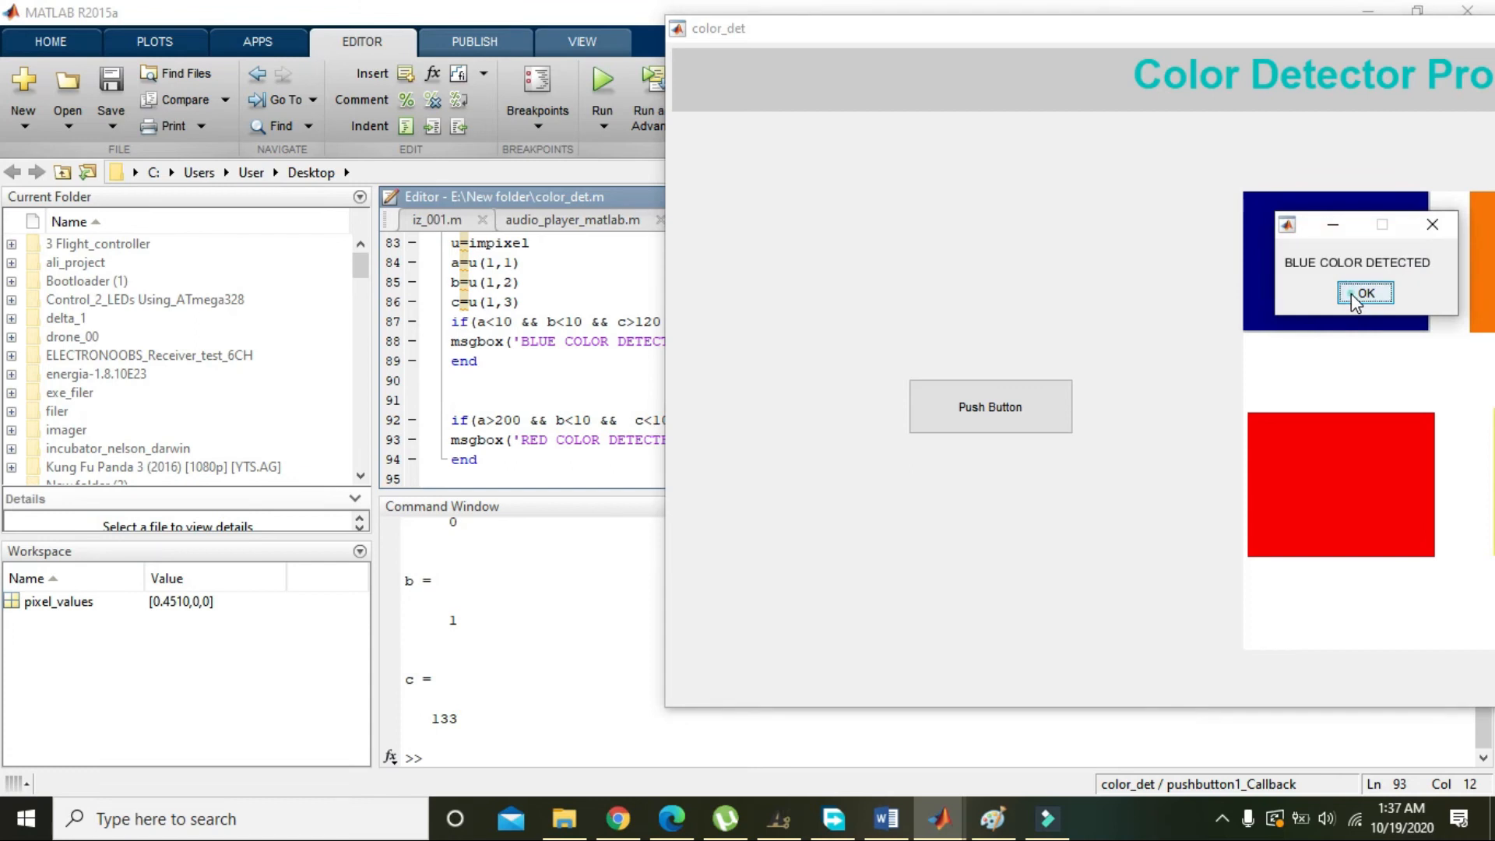
left_click(1365, 294)
Pick the red box and confirm RED COLOR DETECTED
left_click(1005, 415)
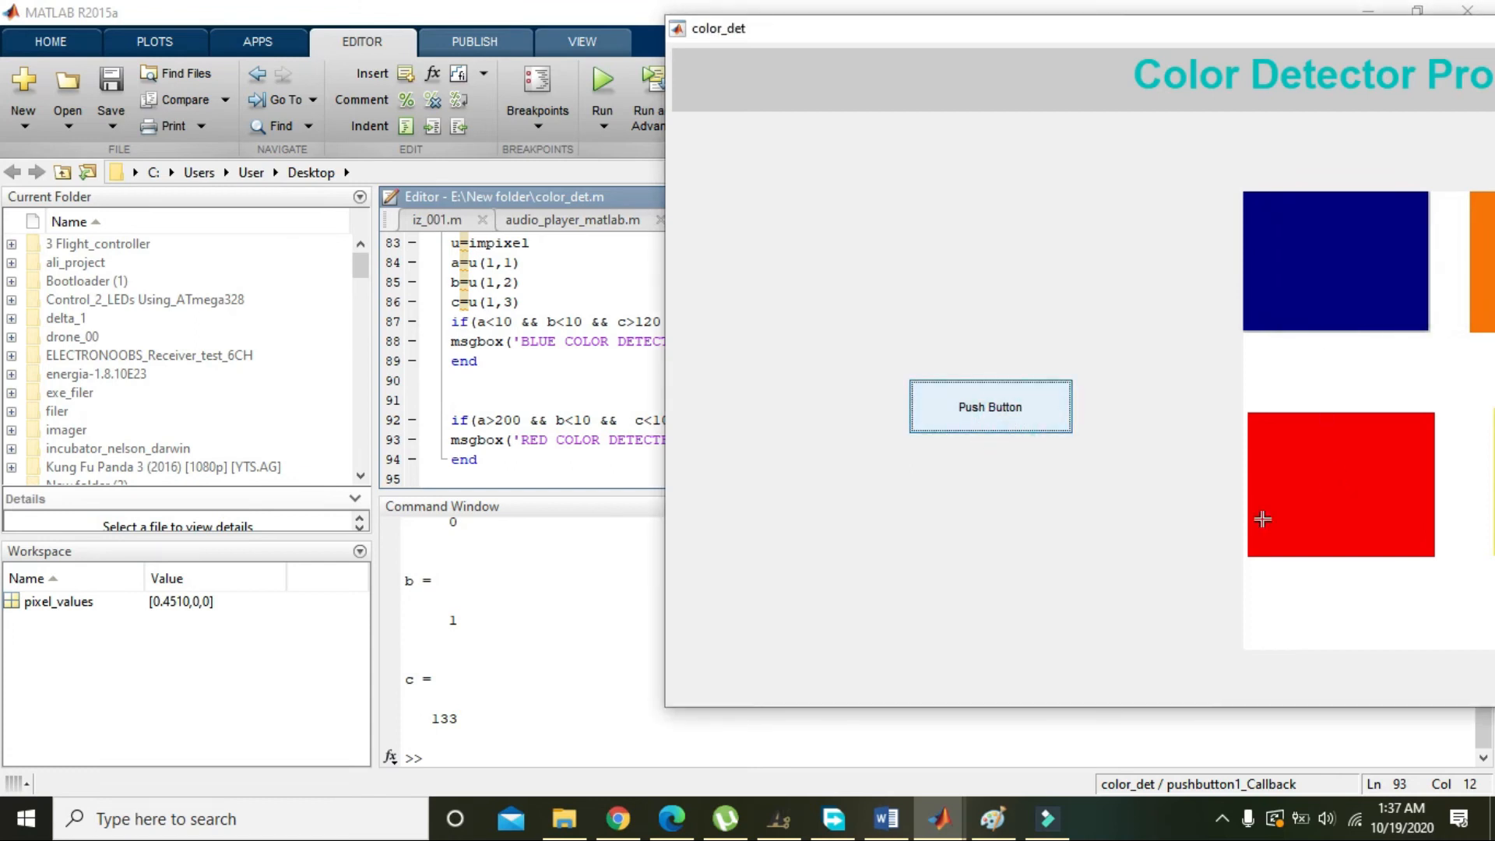
double_click(1354, 477)
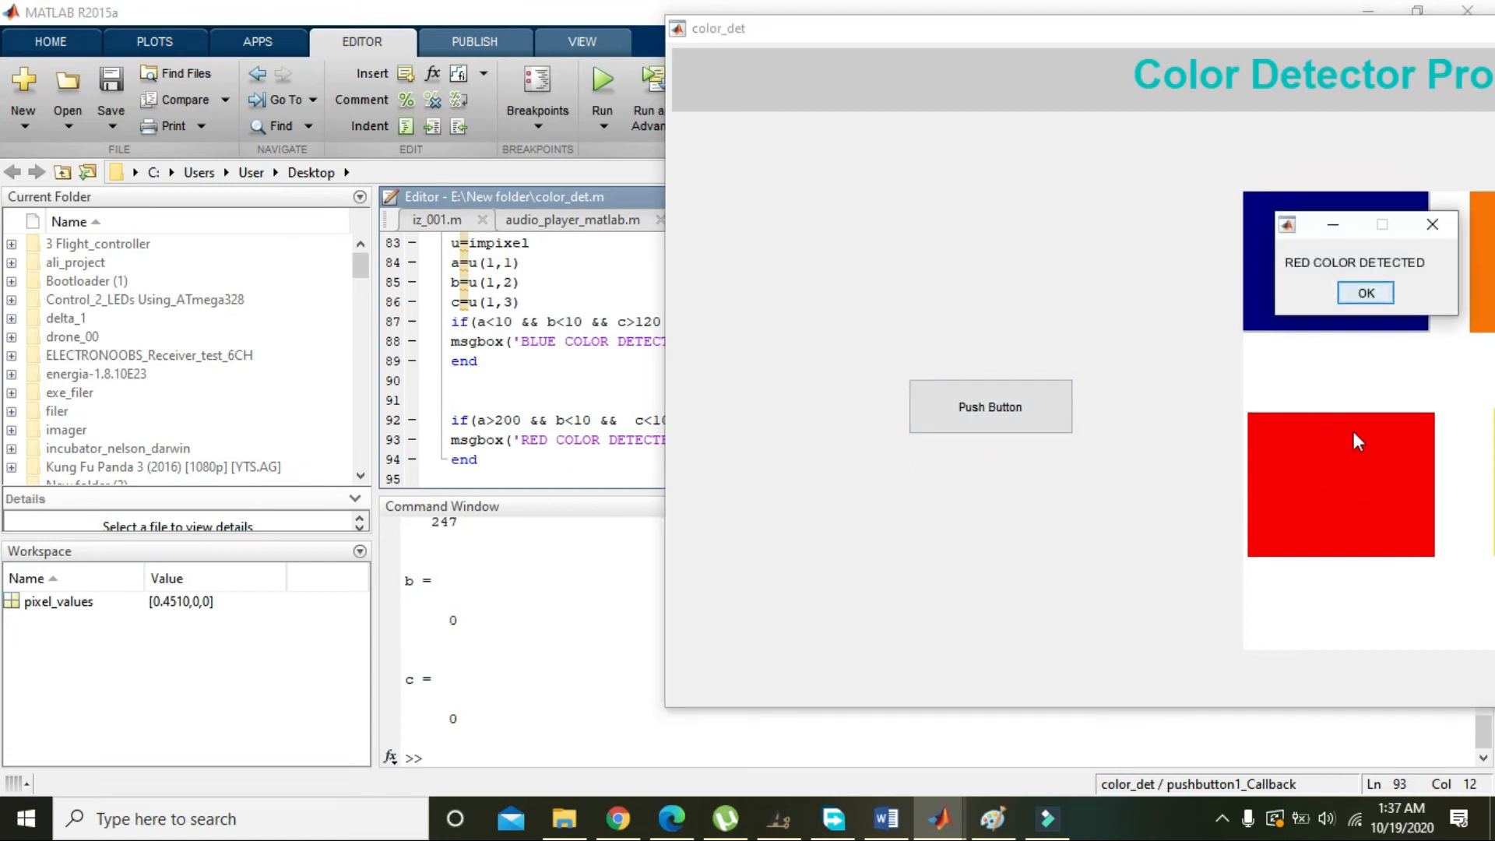
left_click(1364, 294)
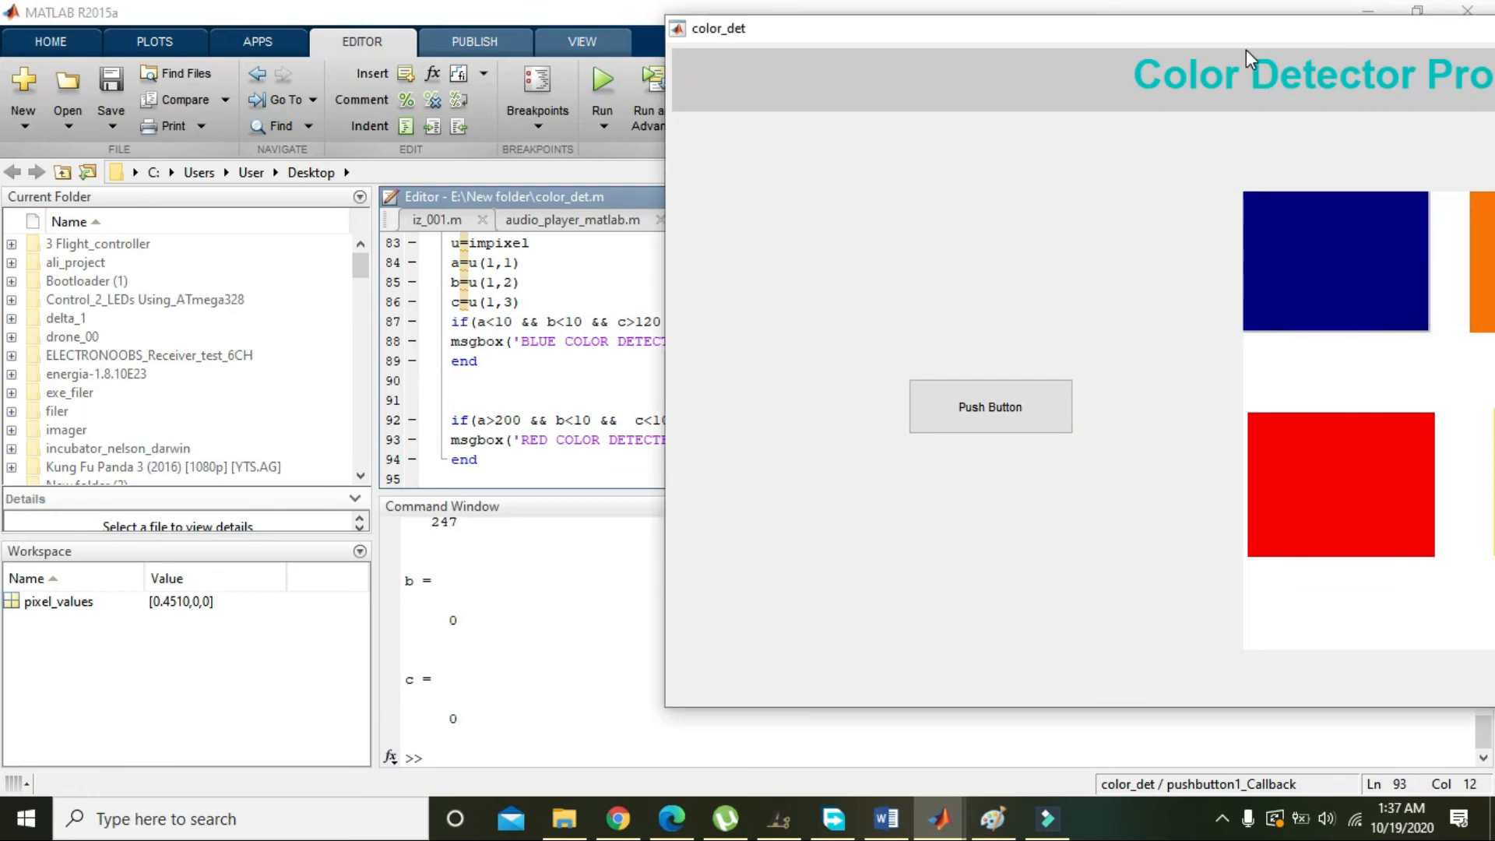
Paste a third copy of the blue-detection block below the red one
left_click(561, 453)
key("Return")
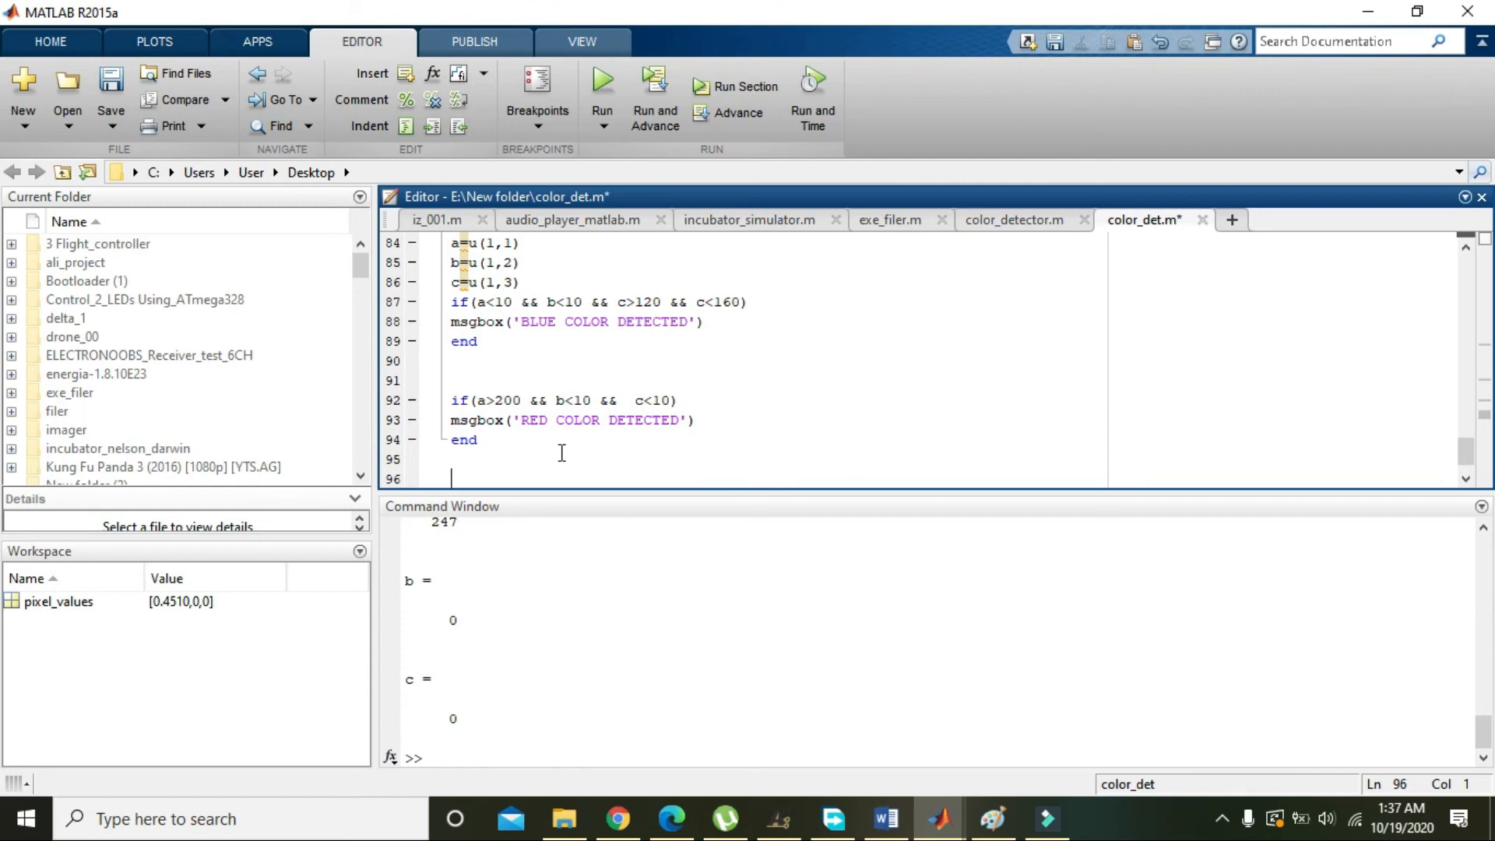
type("if(a<10 && b<10 && c>120 && c<160) msgbox('BLUE COLOR DETECTED') end")
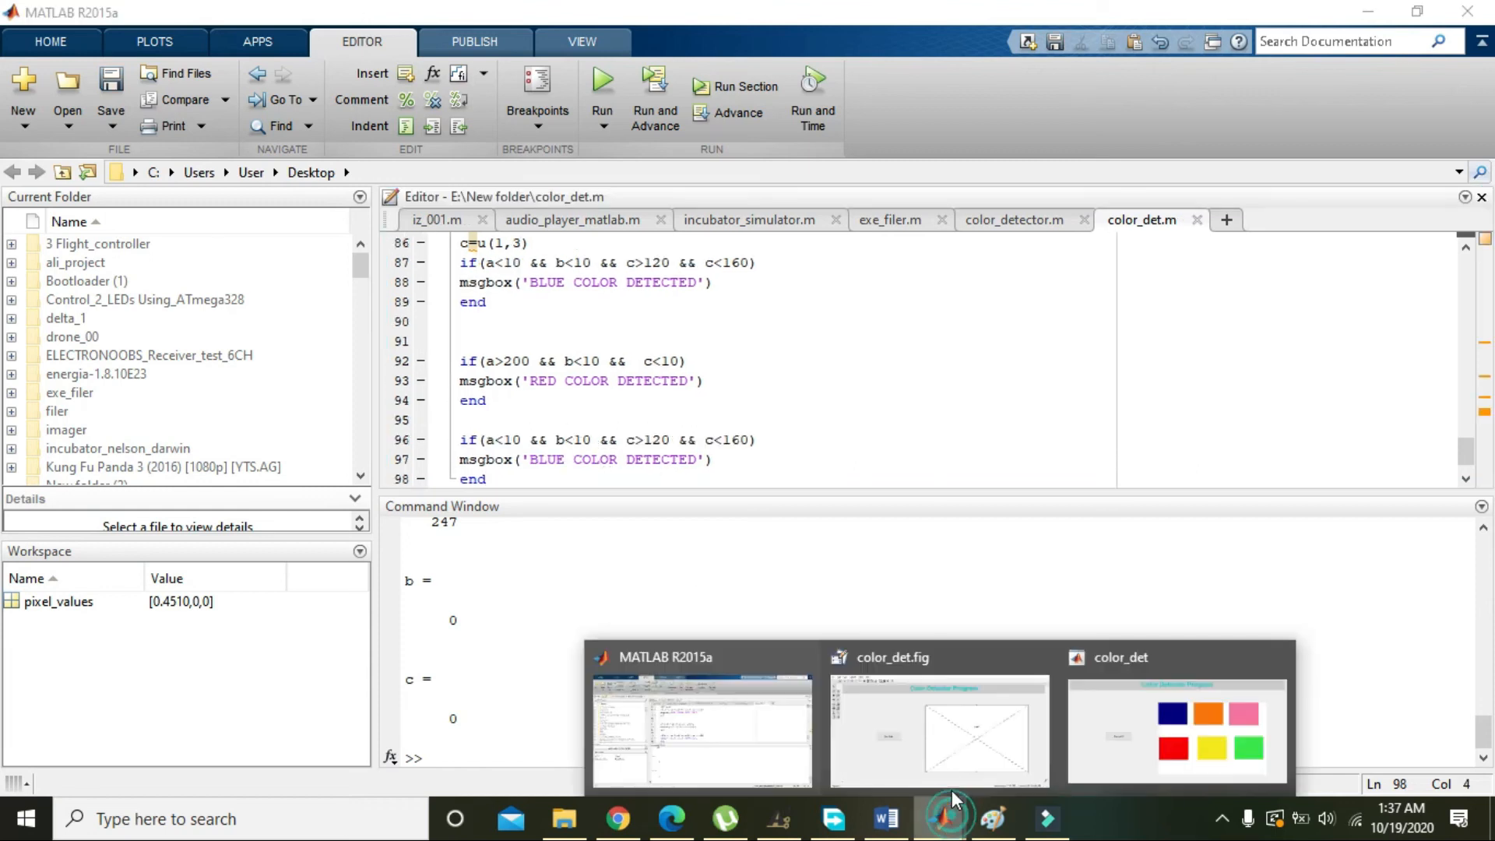
mouse_move(939, 819)
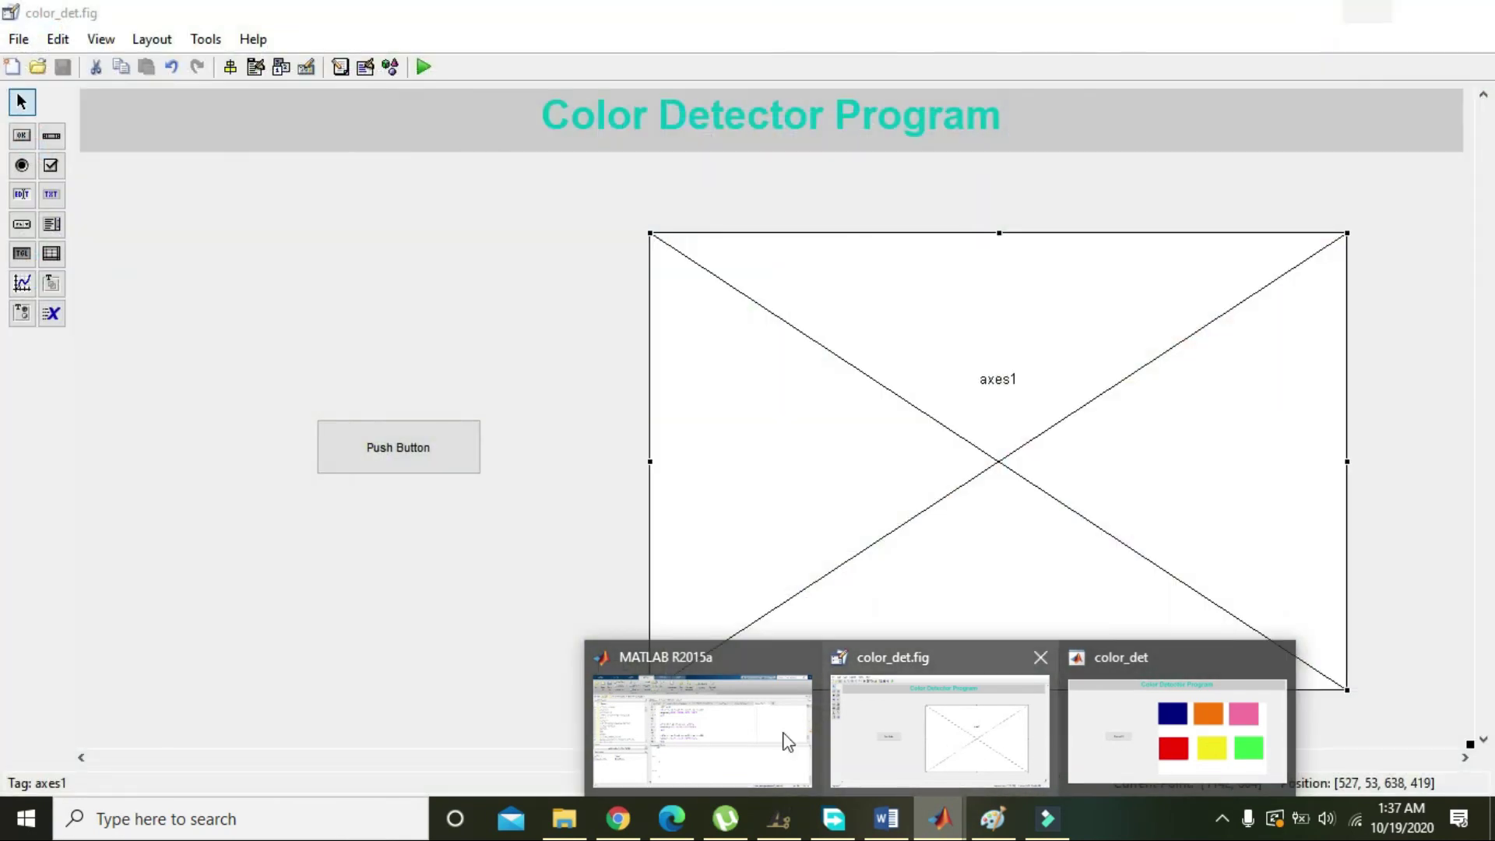
Look up the orange pixel values 247 115 0 in the Command Window
left_click(788, 744)
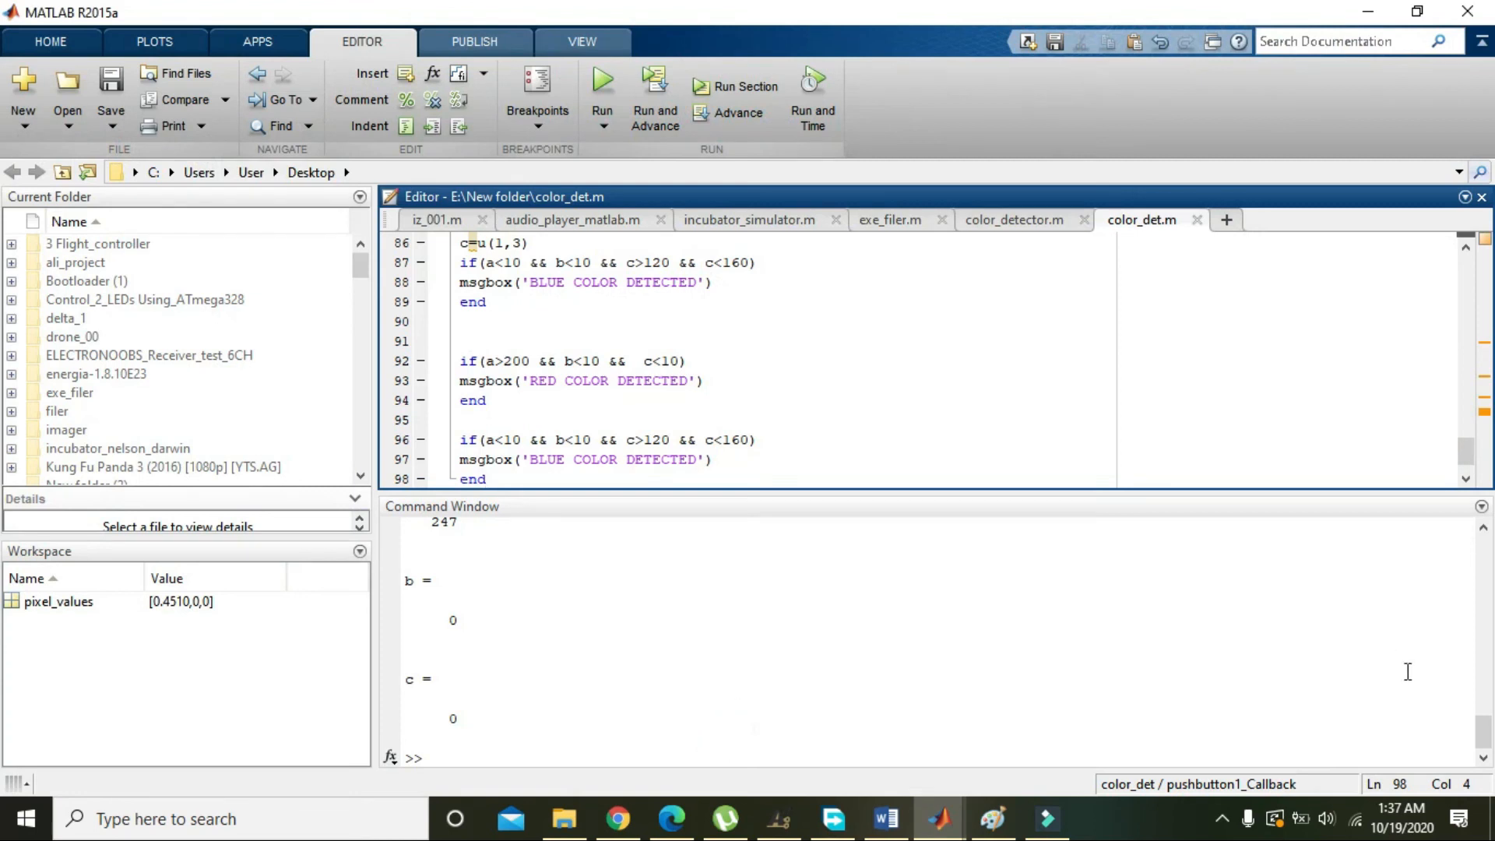
left_click_drag(1483, 724, 1482, 560)
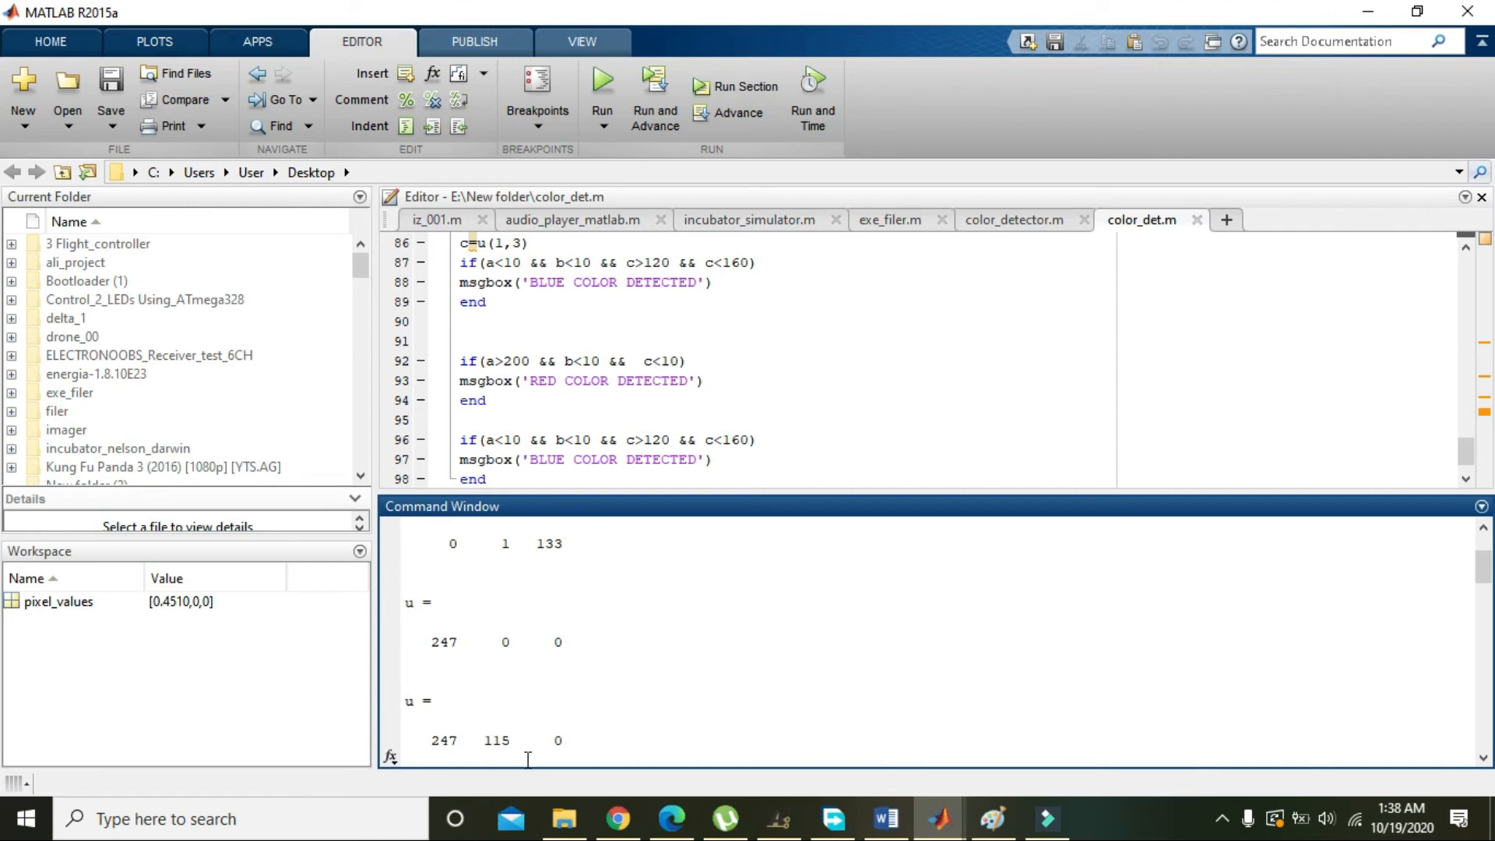
left_click_drag(564, 740, 430, 741)
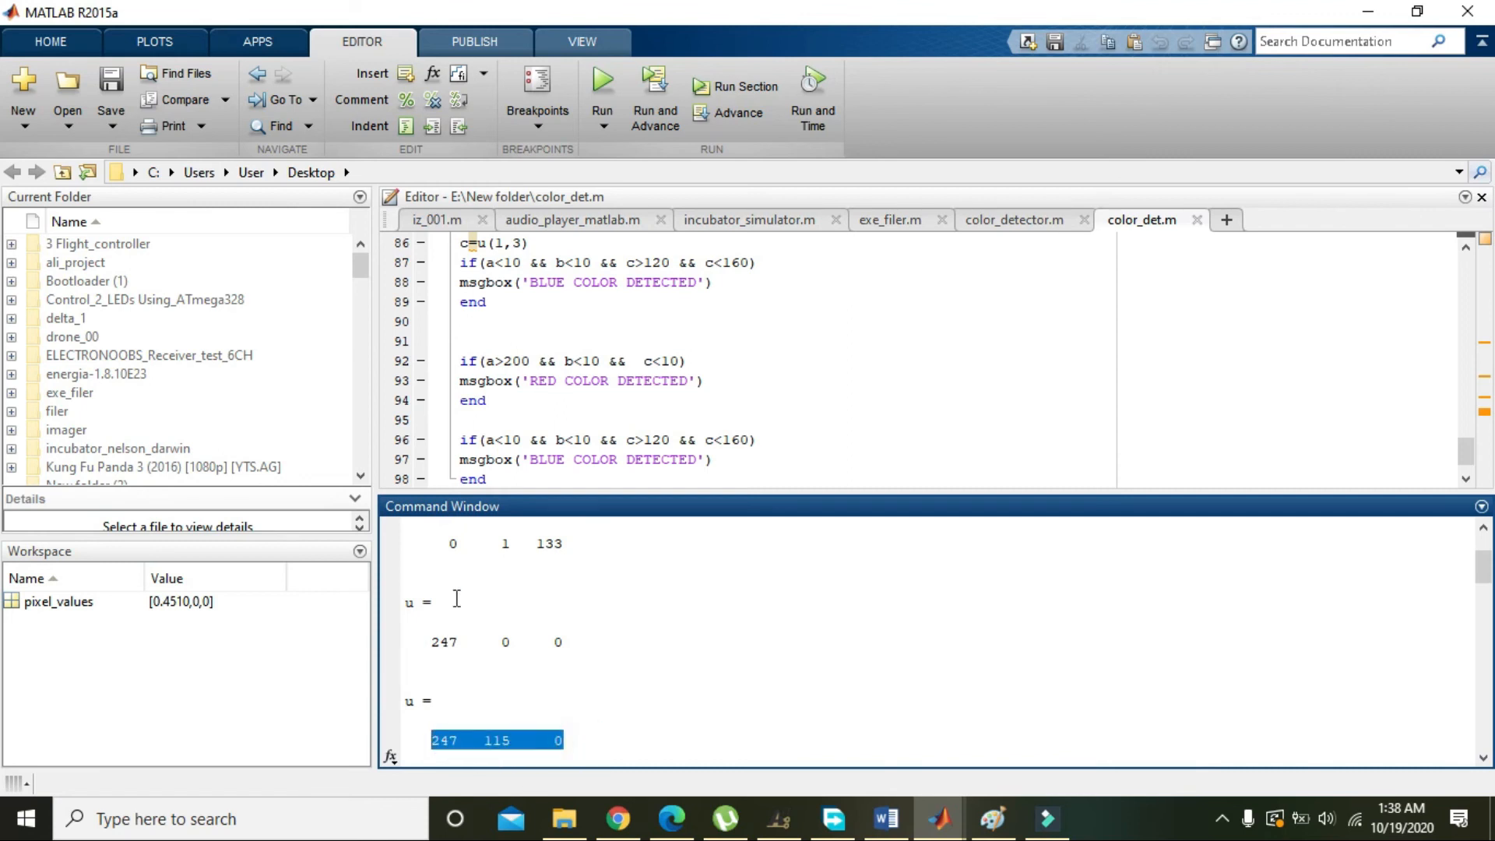
left_click(524, 439)
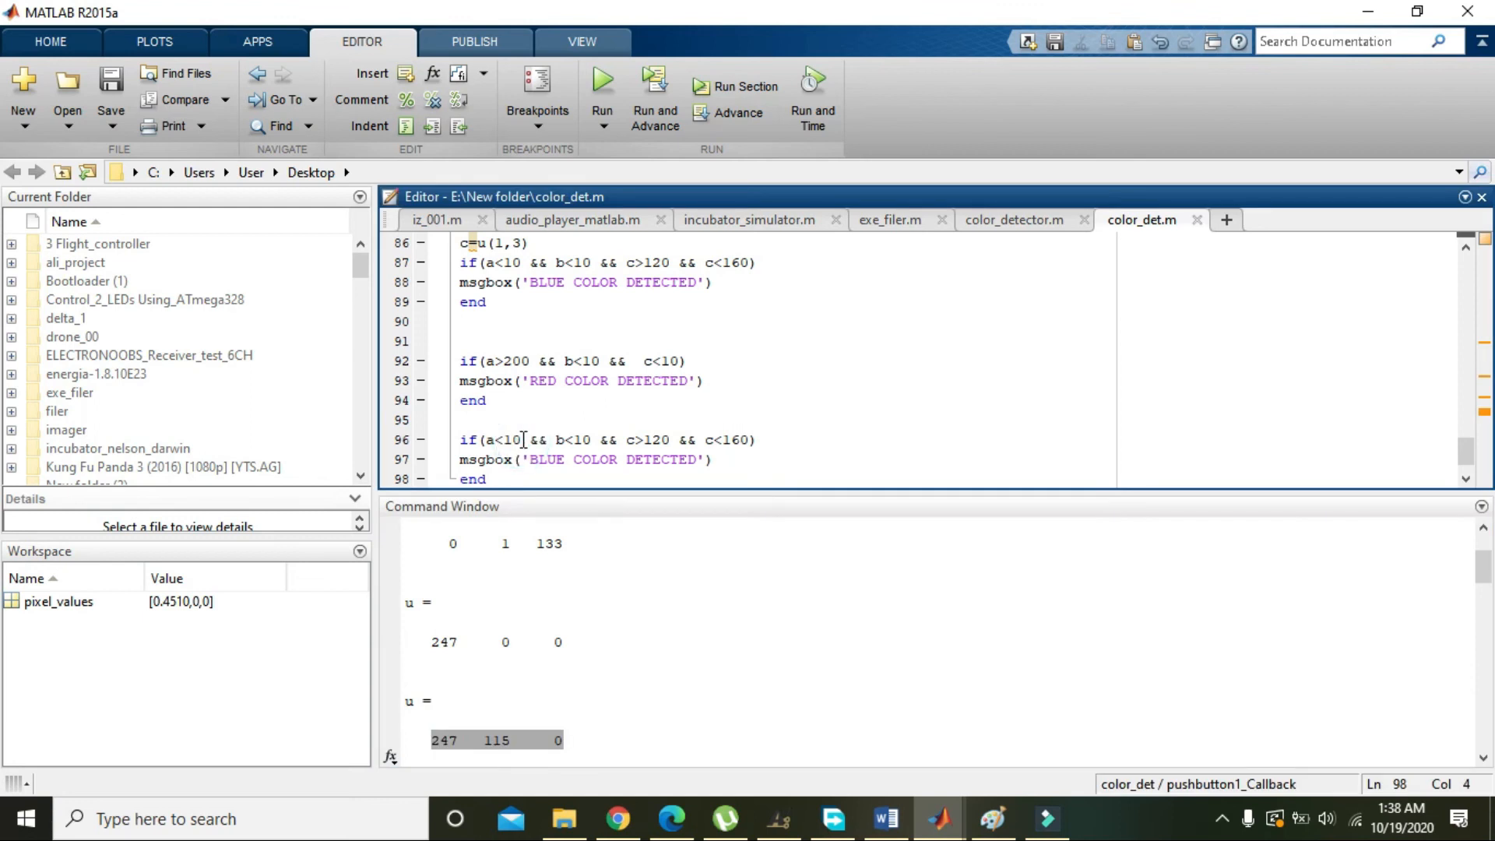
Change the third condition to a>200 && b<130 && b>100 && c<10
left_click(1467, 479)
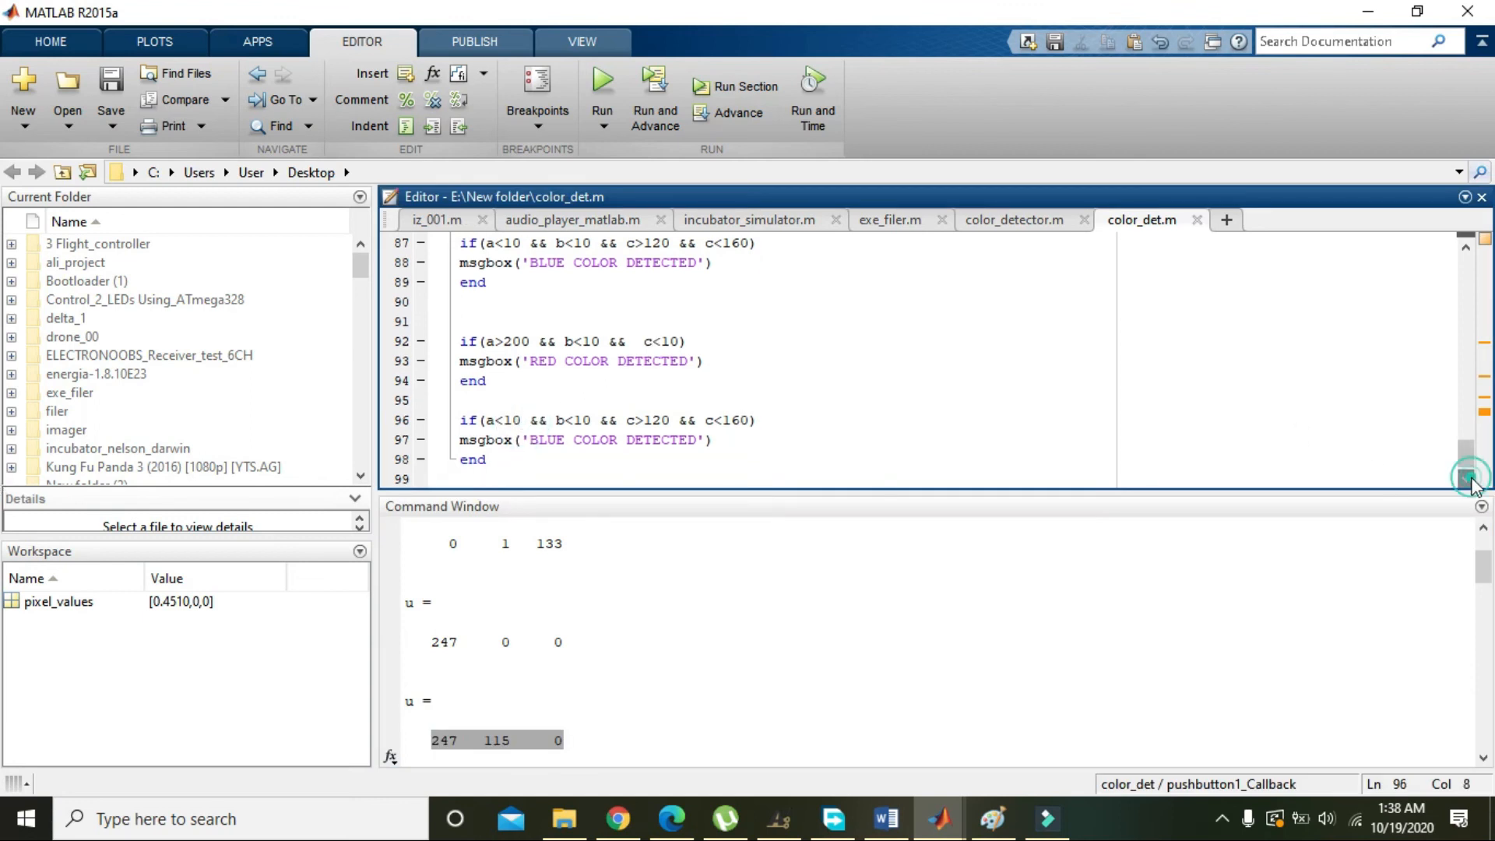
key("BackSpace")
key("BackSpace")
key("BackSpace")
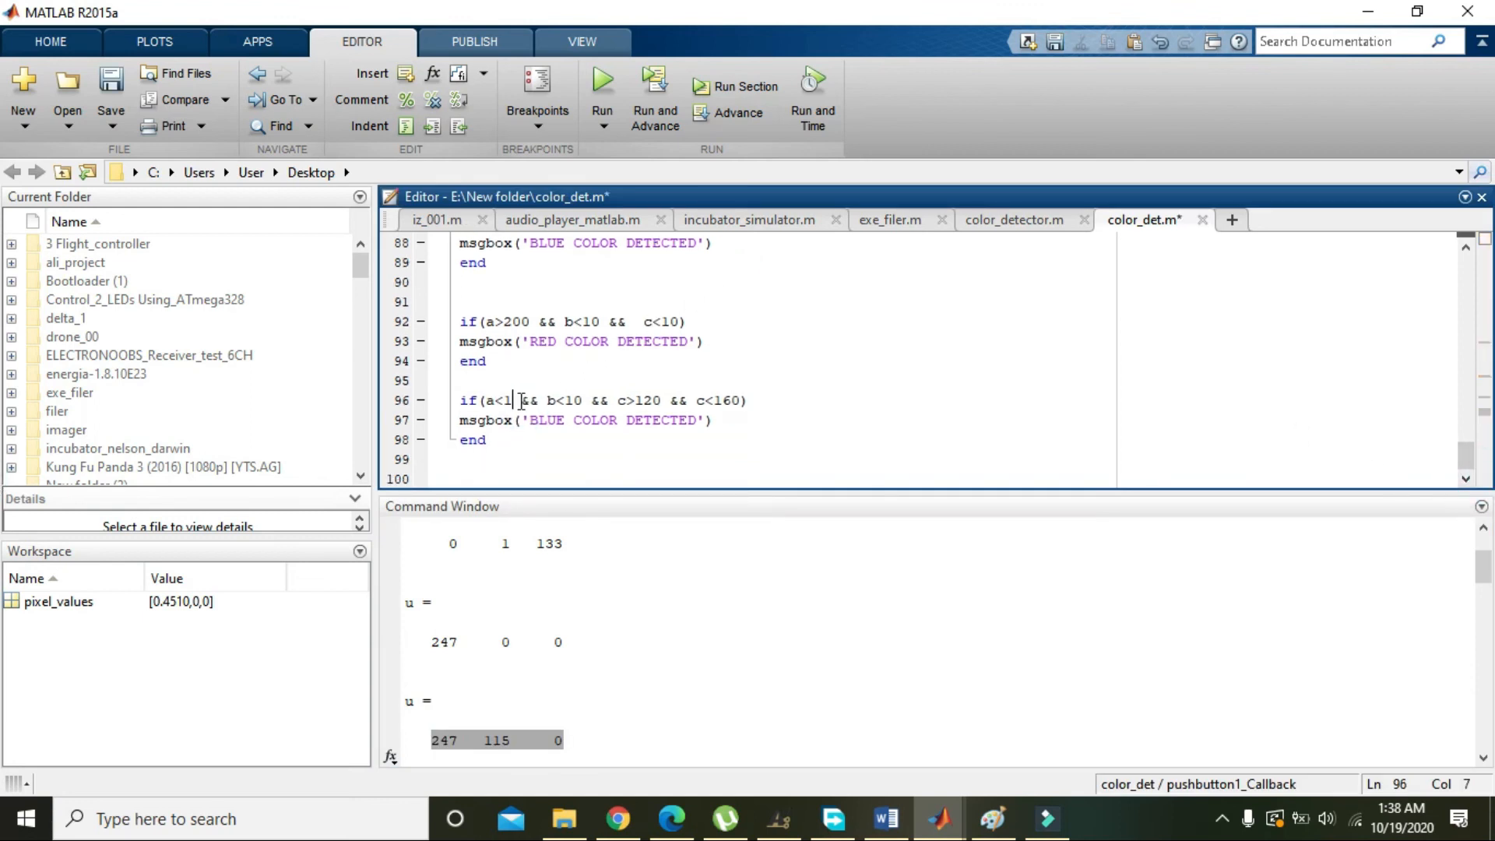
type(">")
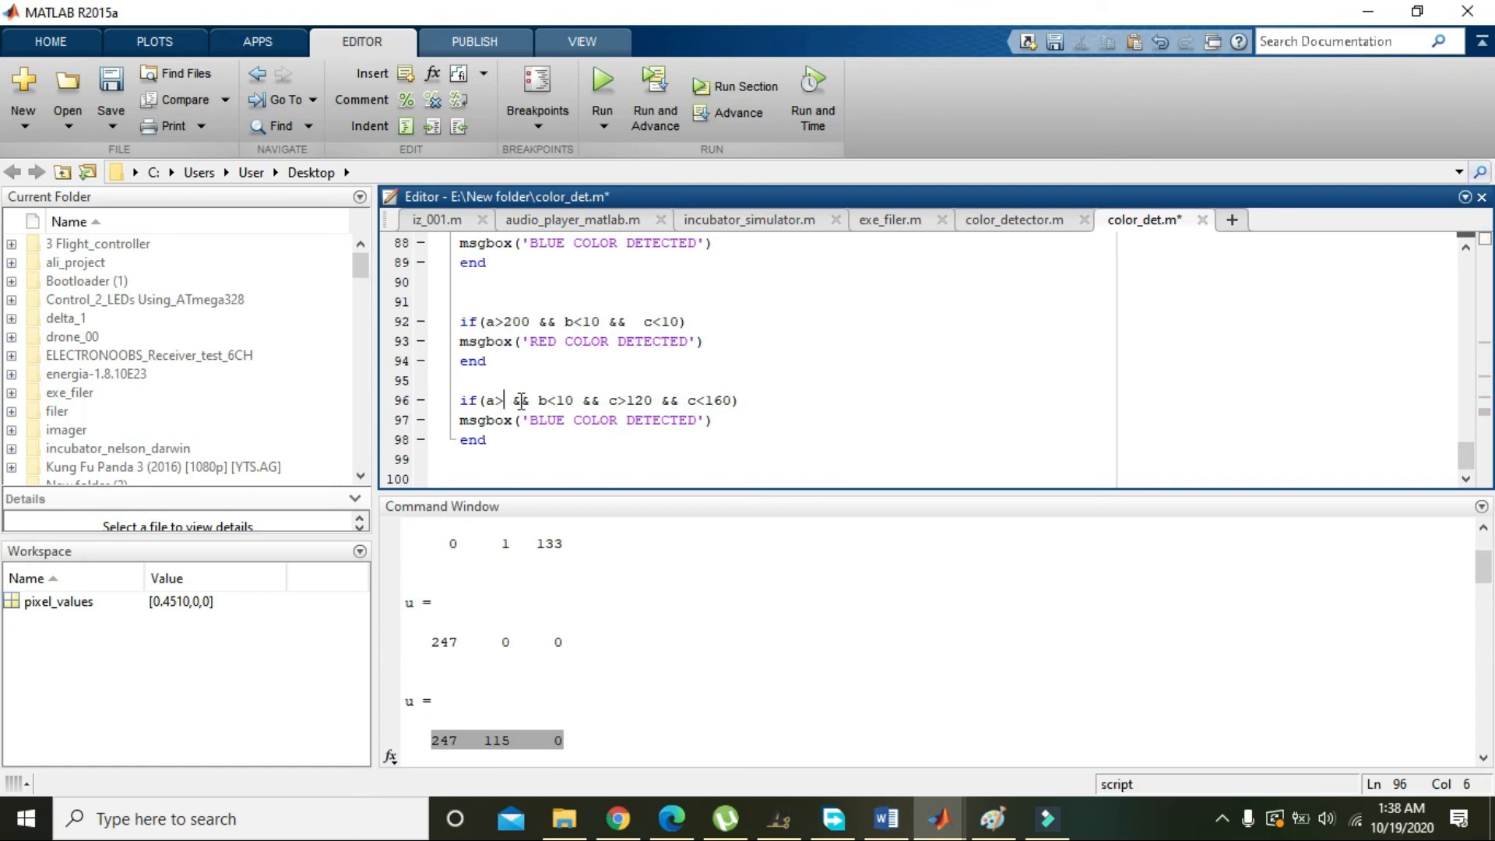
type("200")
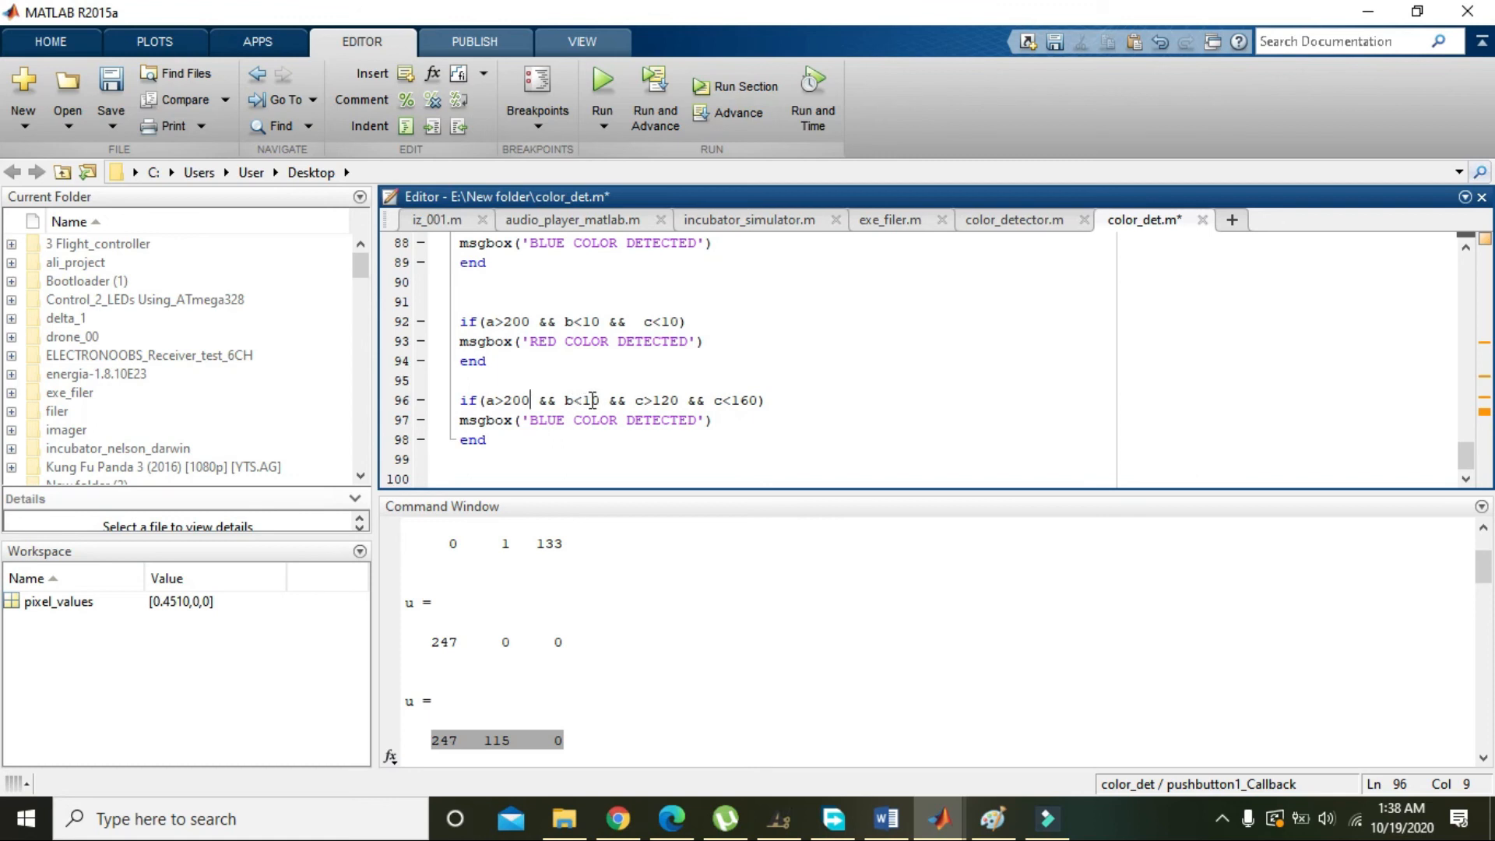
left_click(591, 401)
type("3")
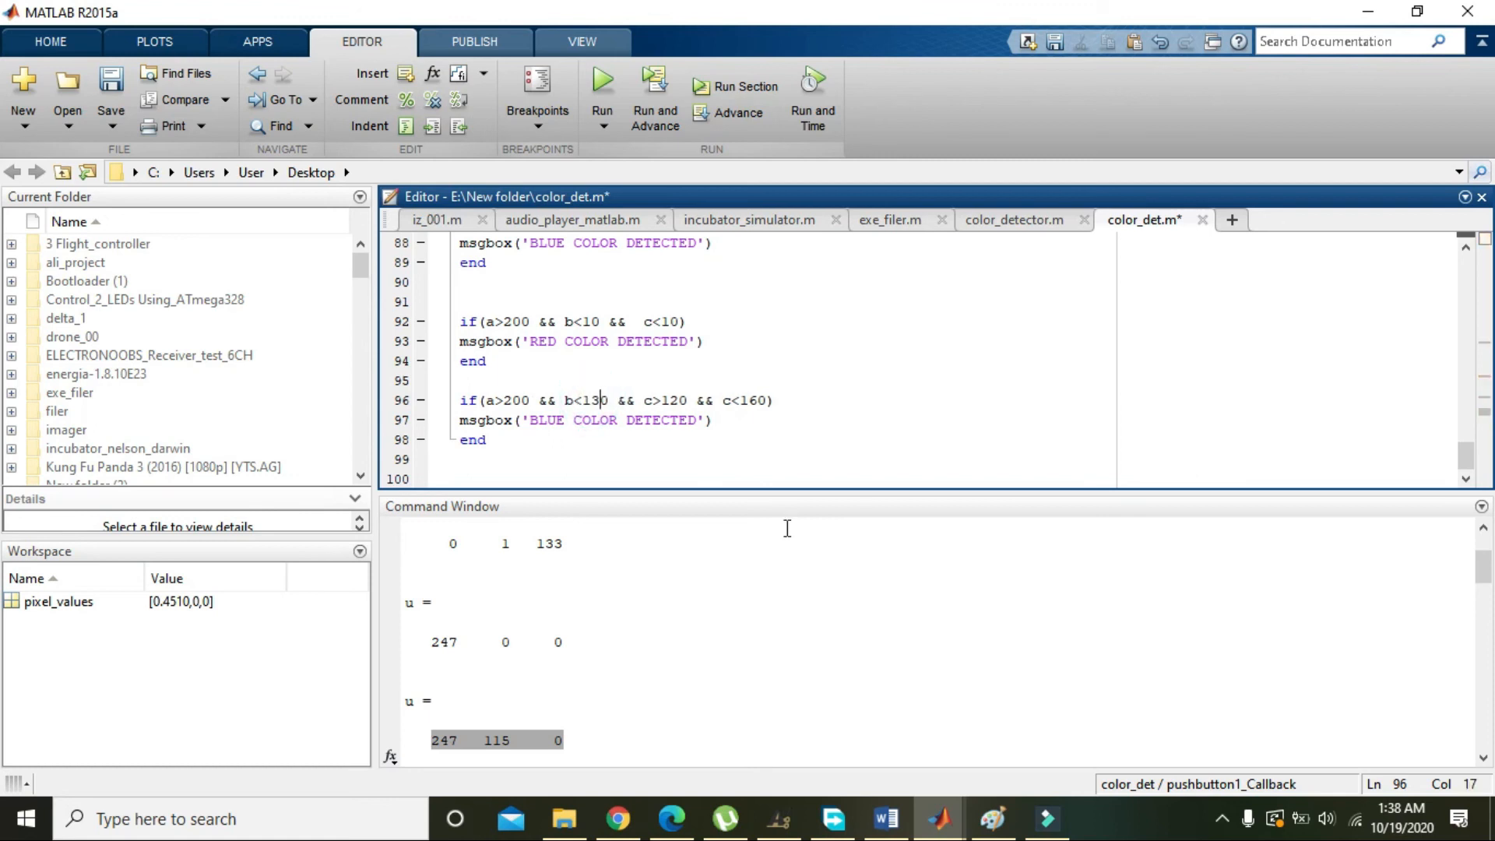
double_click(651, 401)
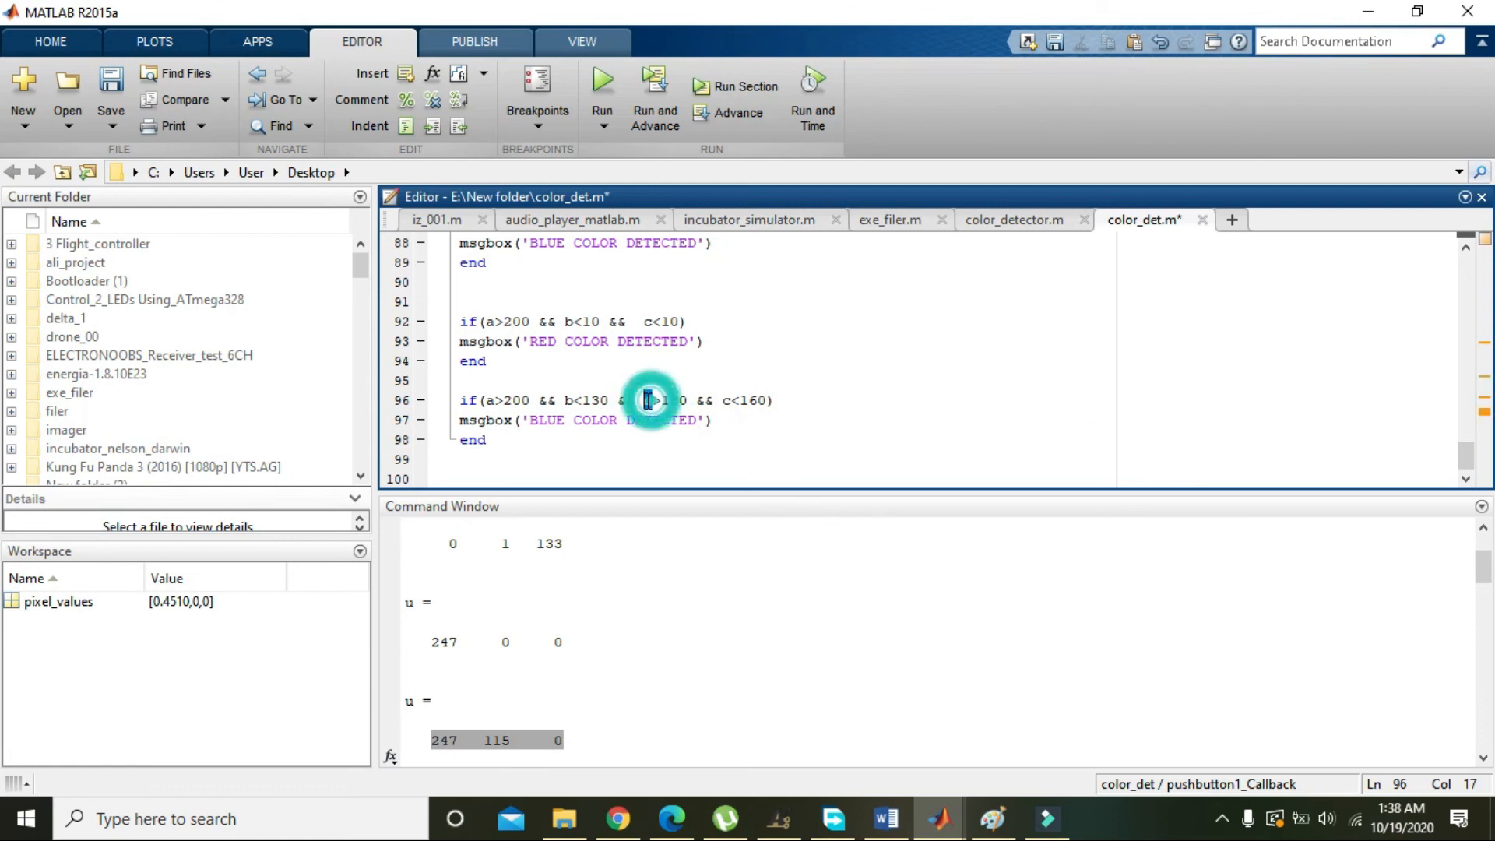
type("b")
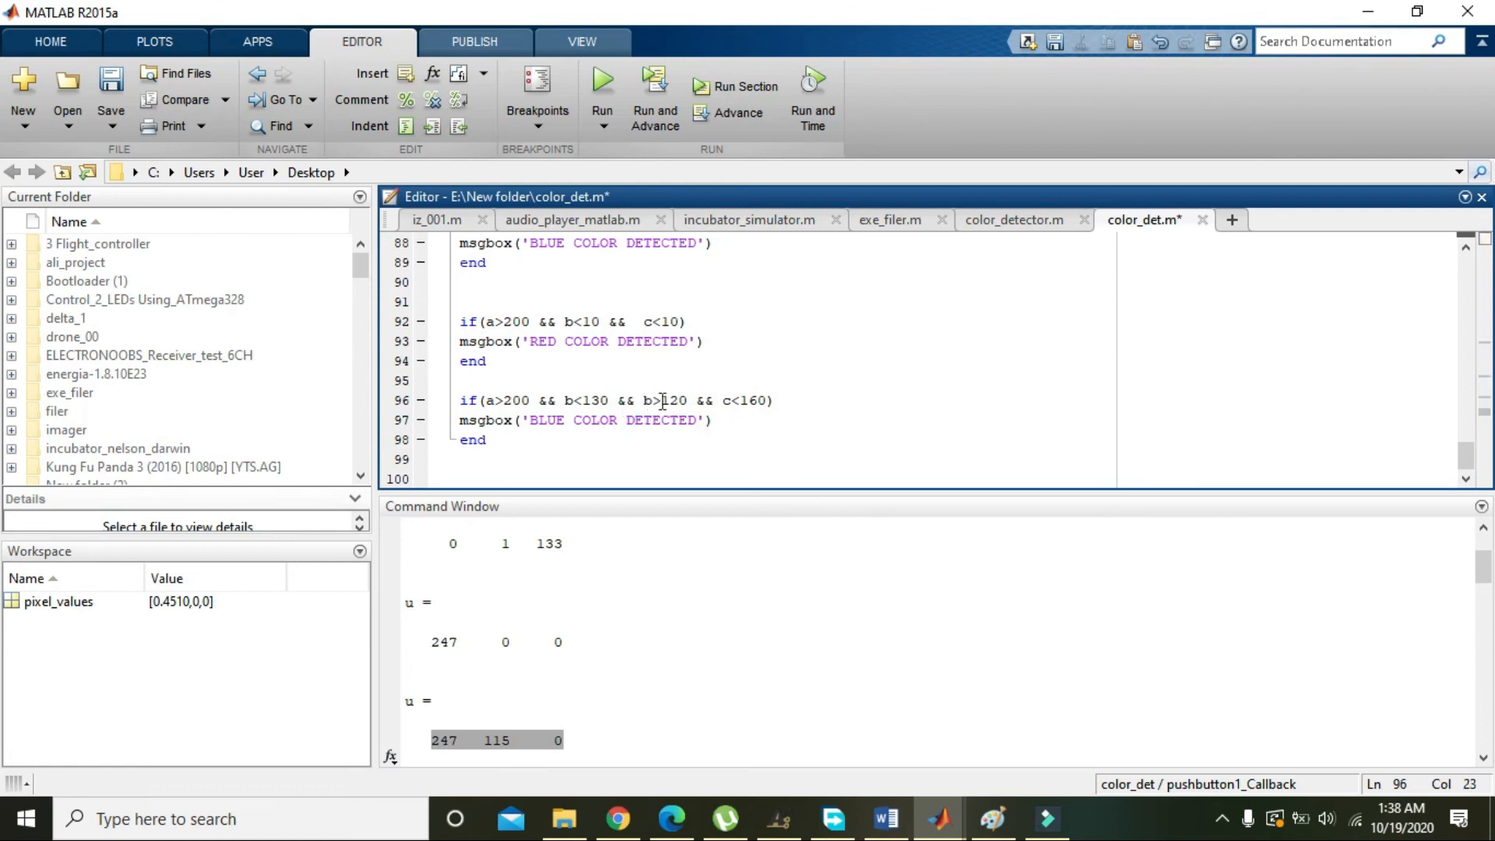
key("Delete")
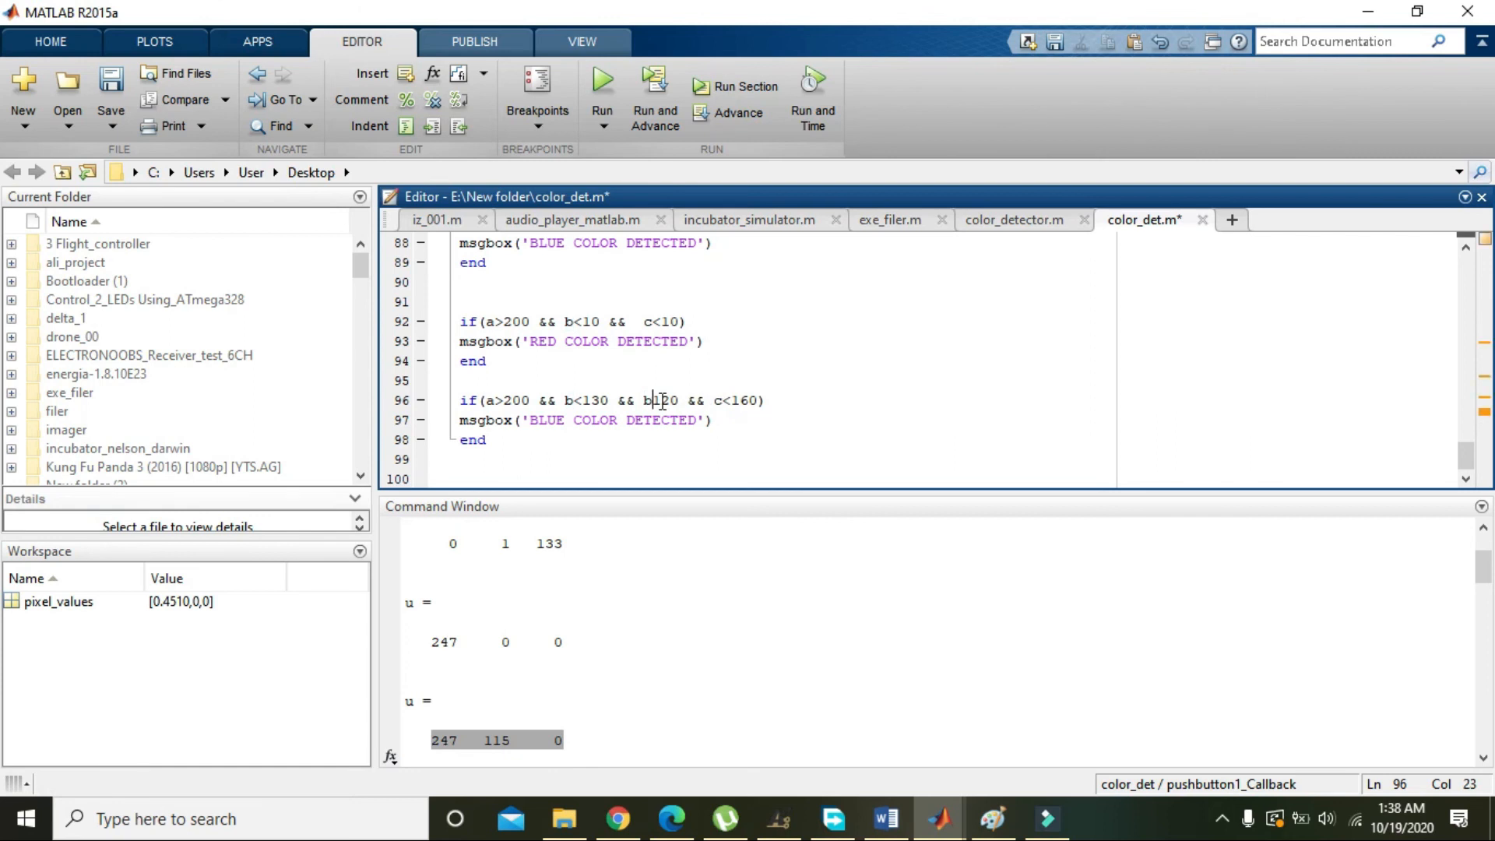
type(">")
key("Right")
key("Delete")
type("0")
key("Right")
key("Right")
key("Right")
key("BackSpace")
Replace BLUE with ORANGE in the third msgbox text
double_click(558, 418)
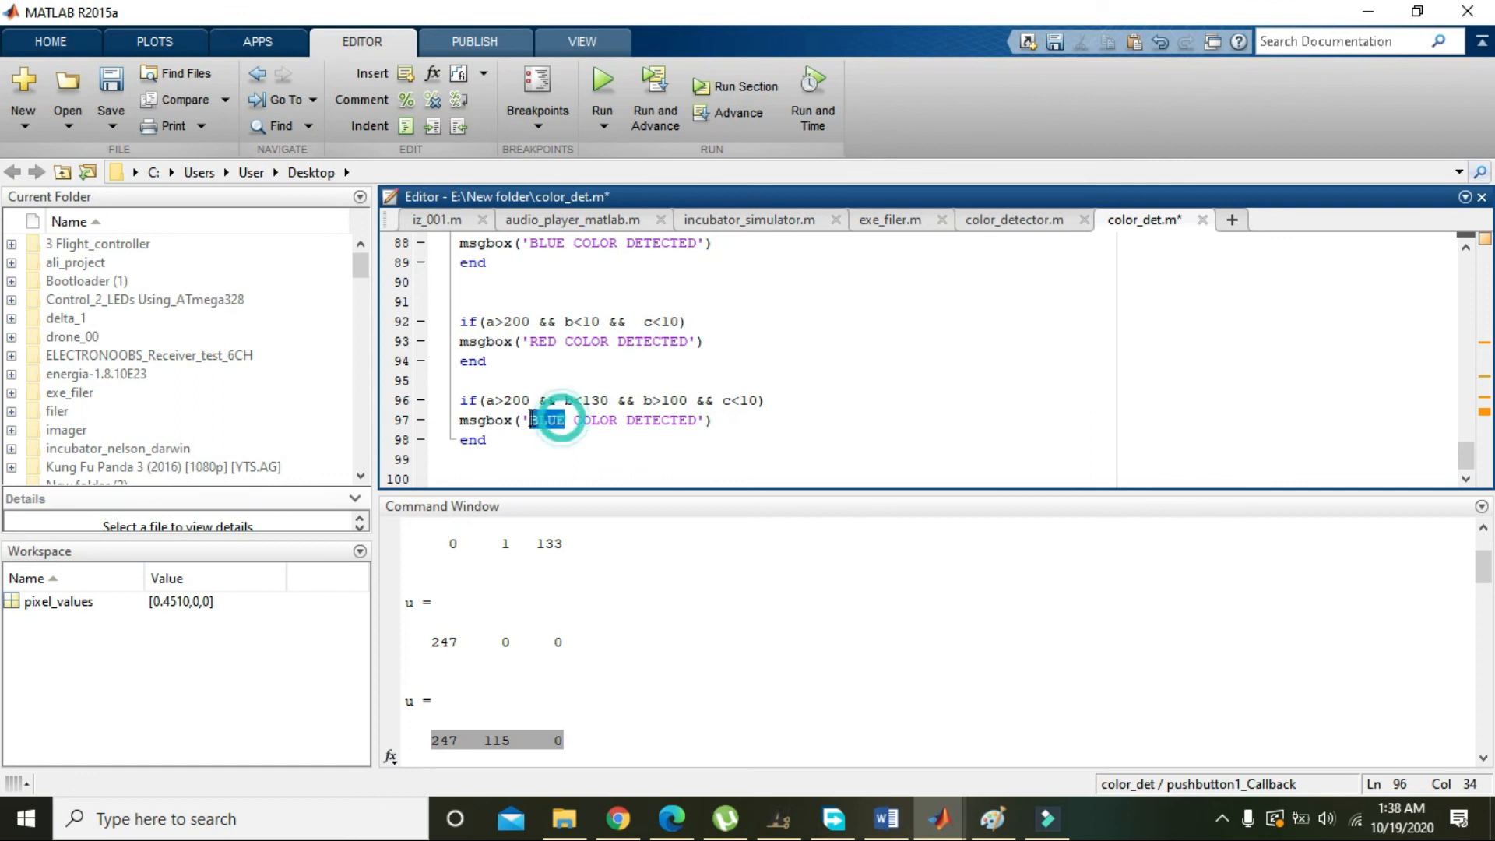
type("ORANGE")
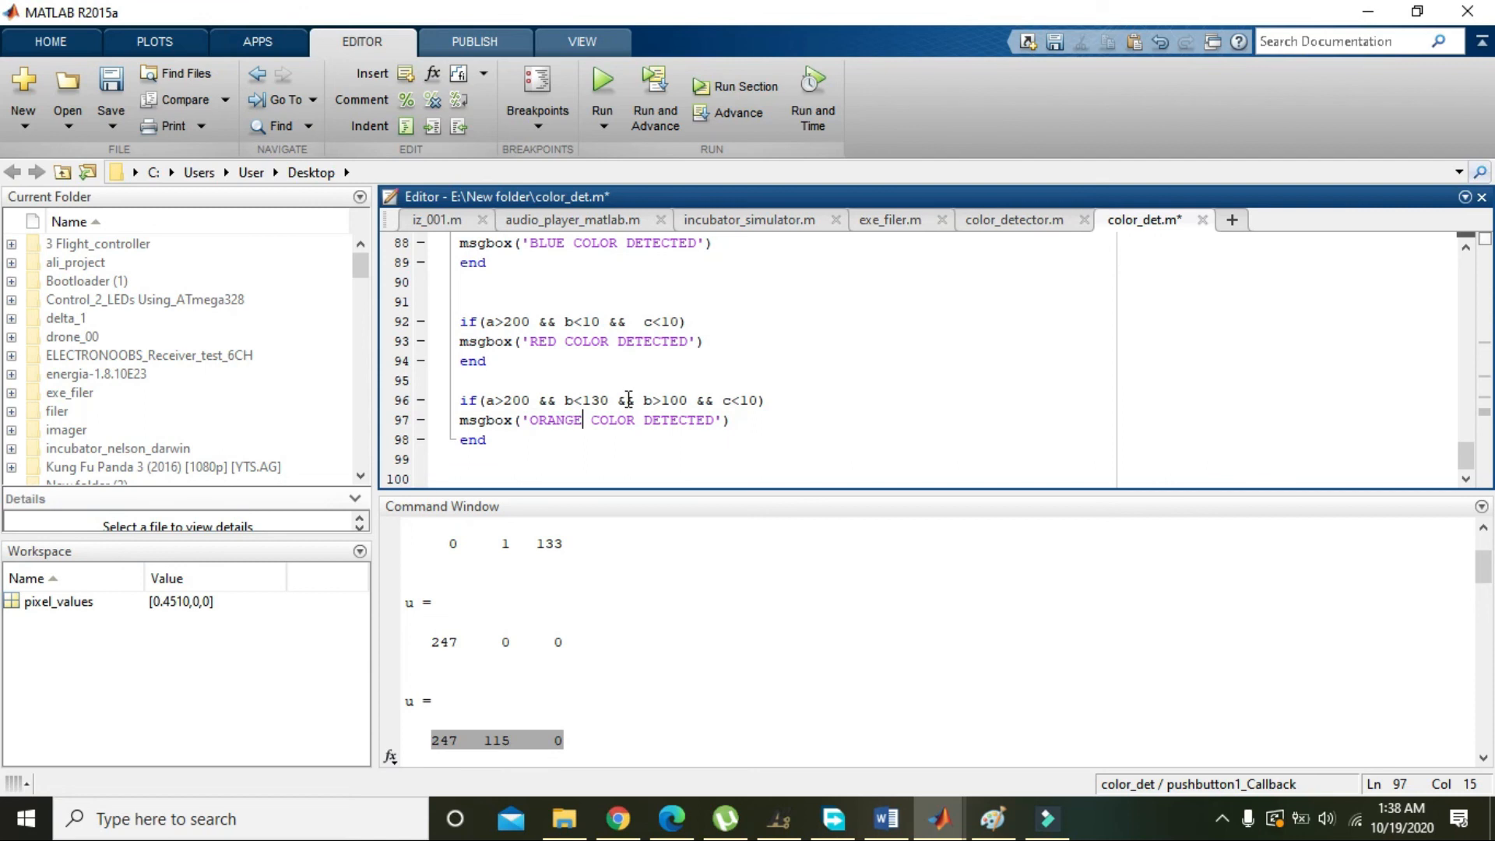
Launch the Color Detector Program and detect an orange pixel, confirming its message box
left_click(600, 81)
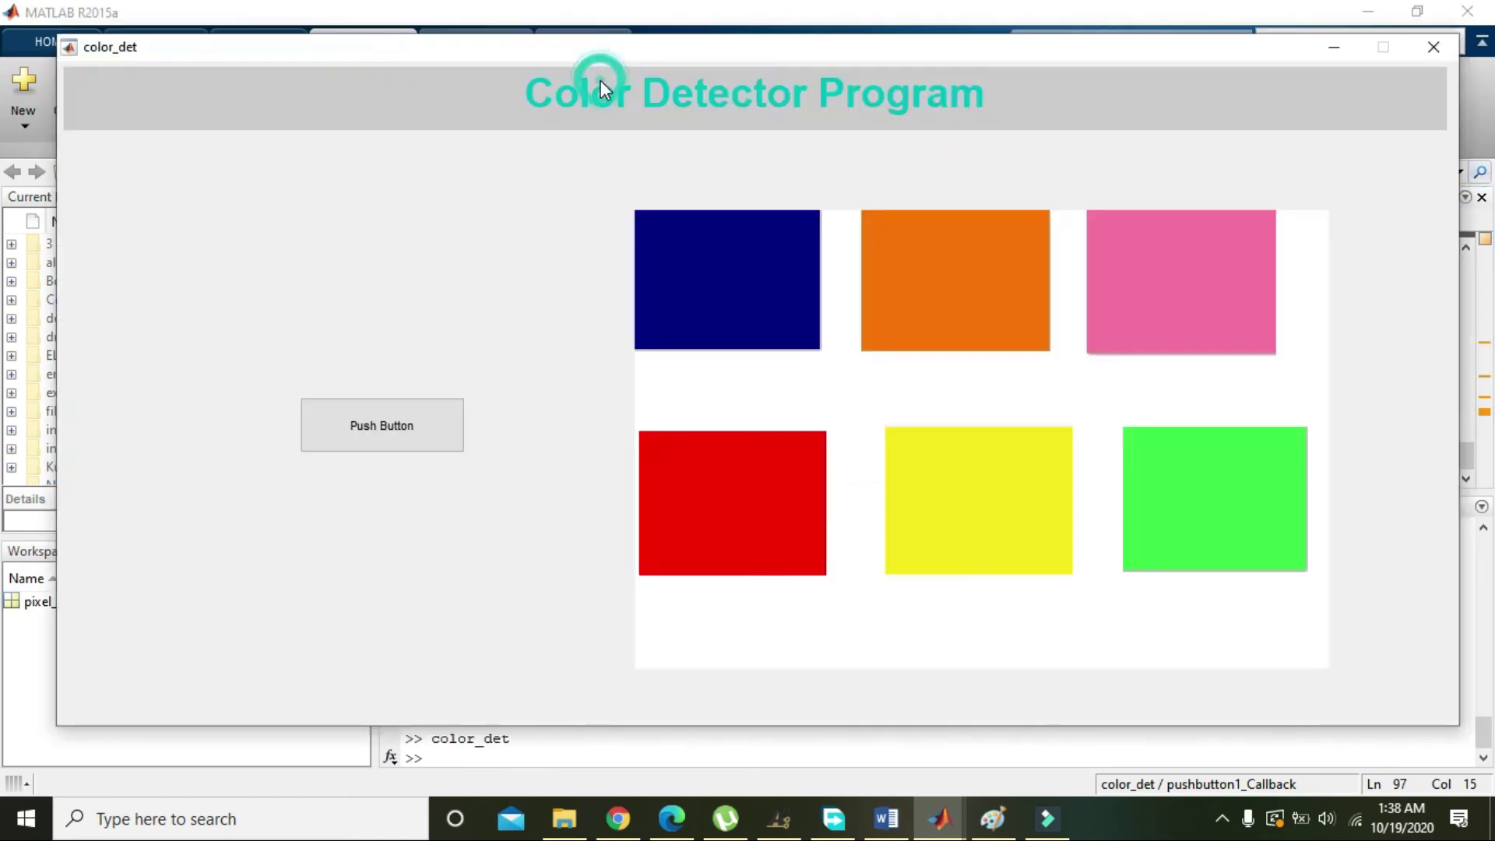
left_click(408, 445)
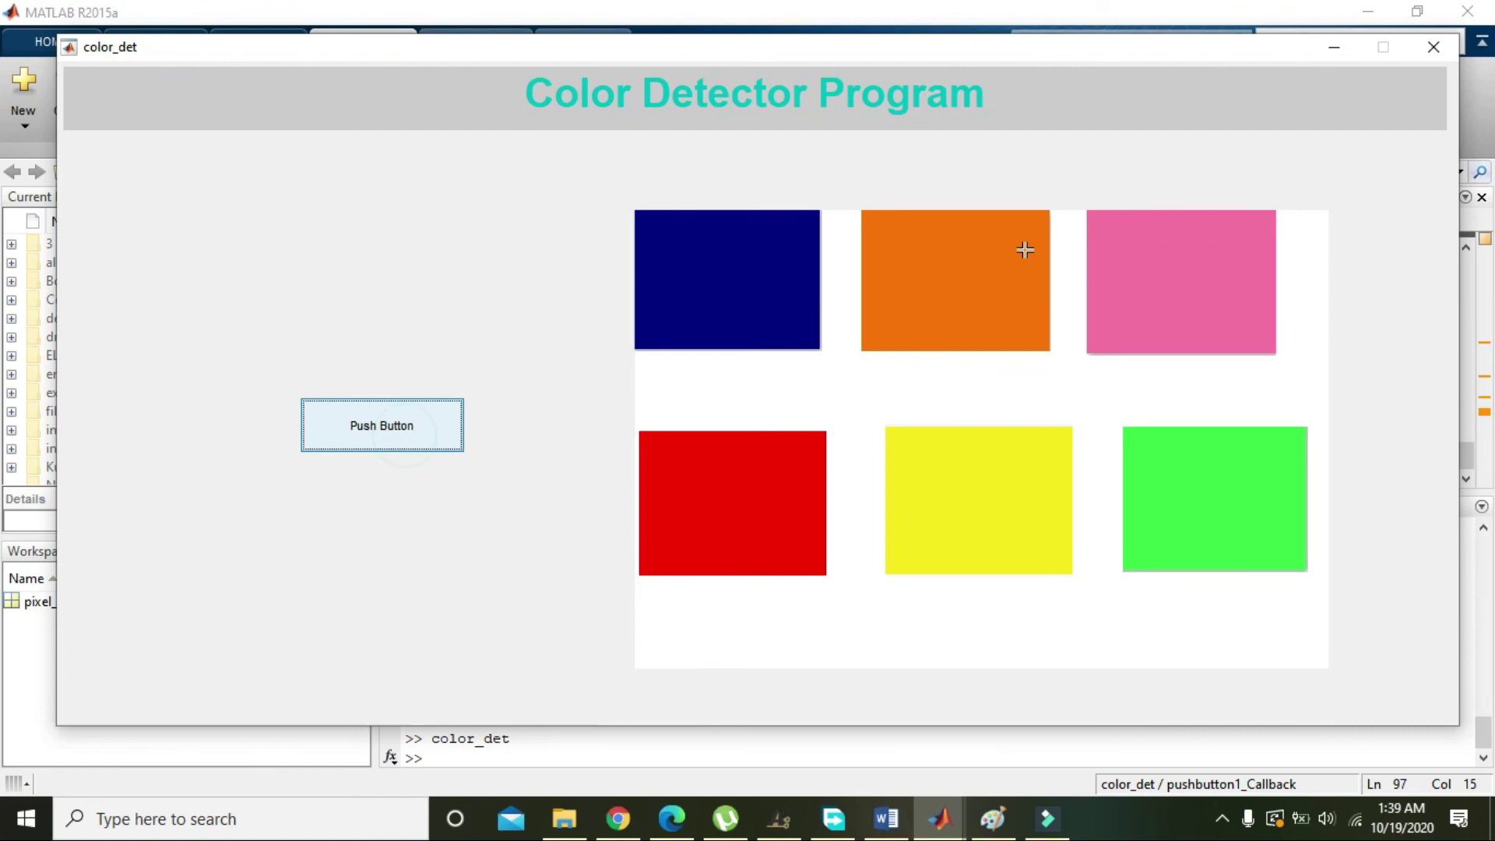
left_click(968, 264)
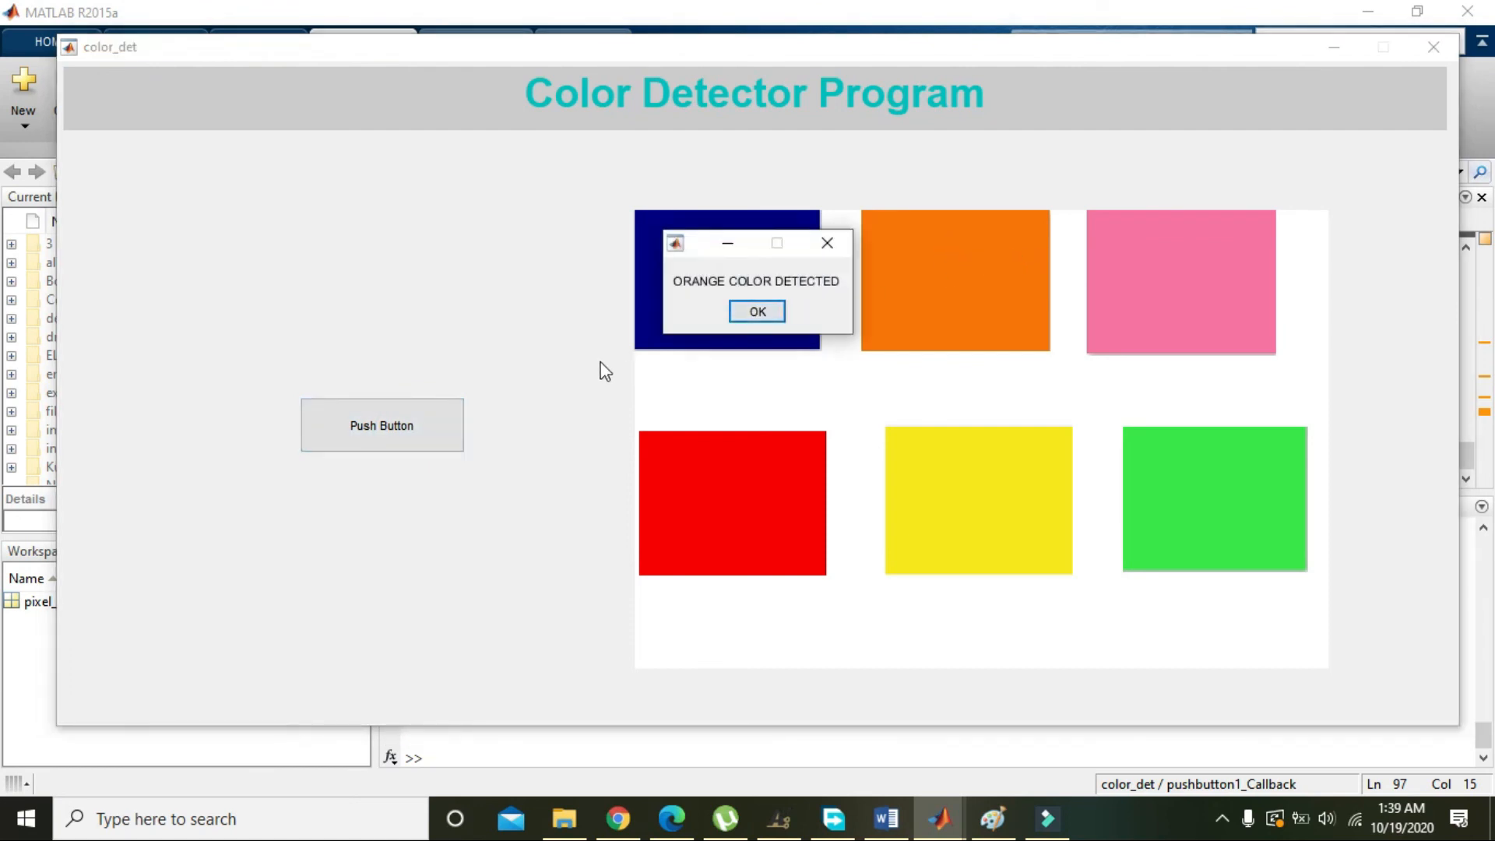
left_click(757, 312)
Detect a red pixel then a blue pixel, confirming each detection message box
left_click(382, 425)
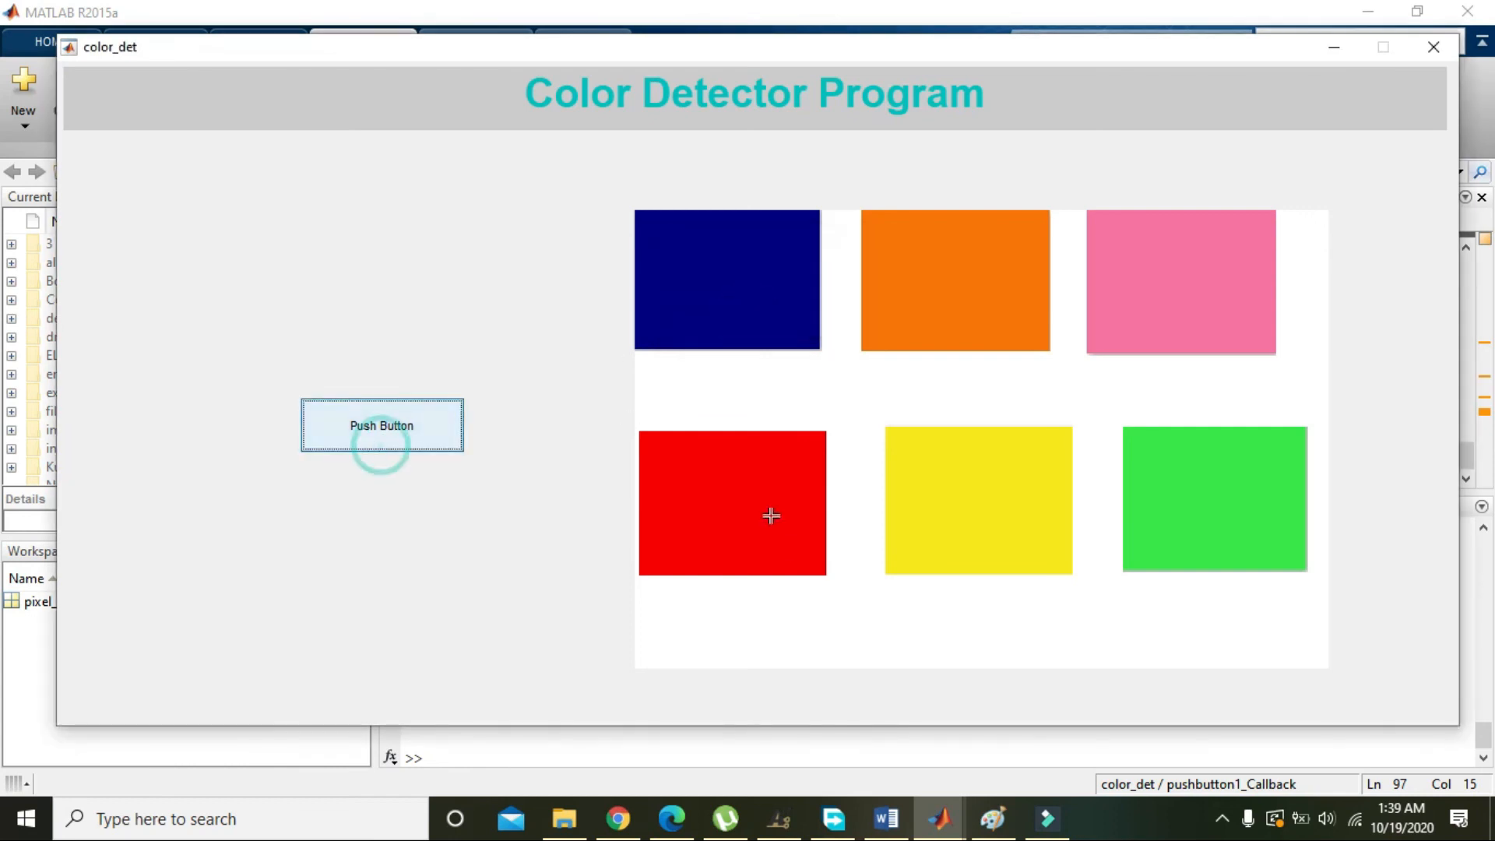
left_click(790, 549)
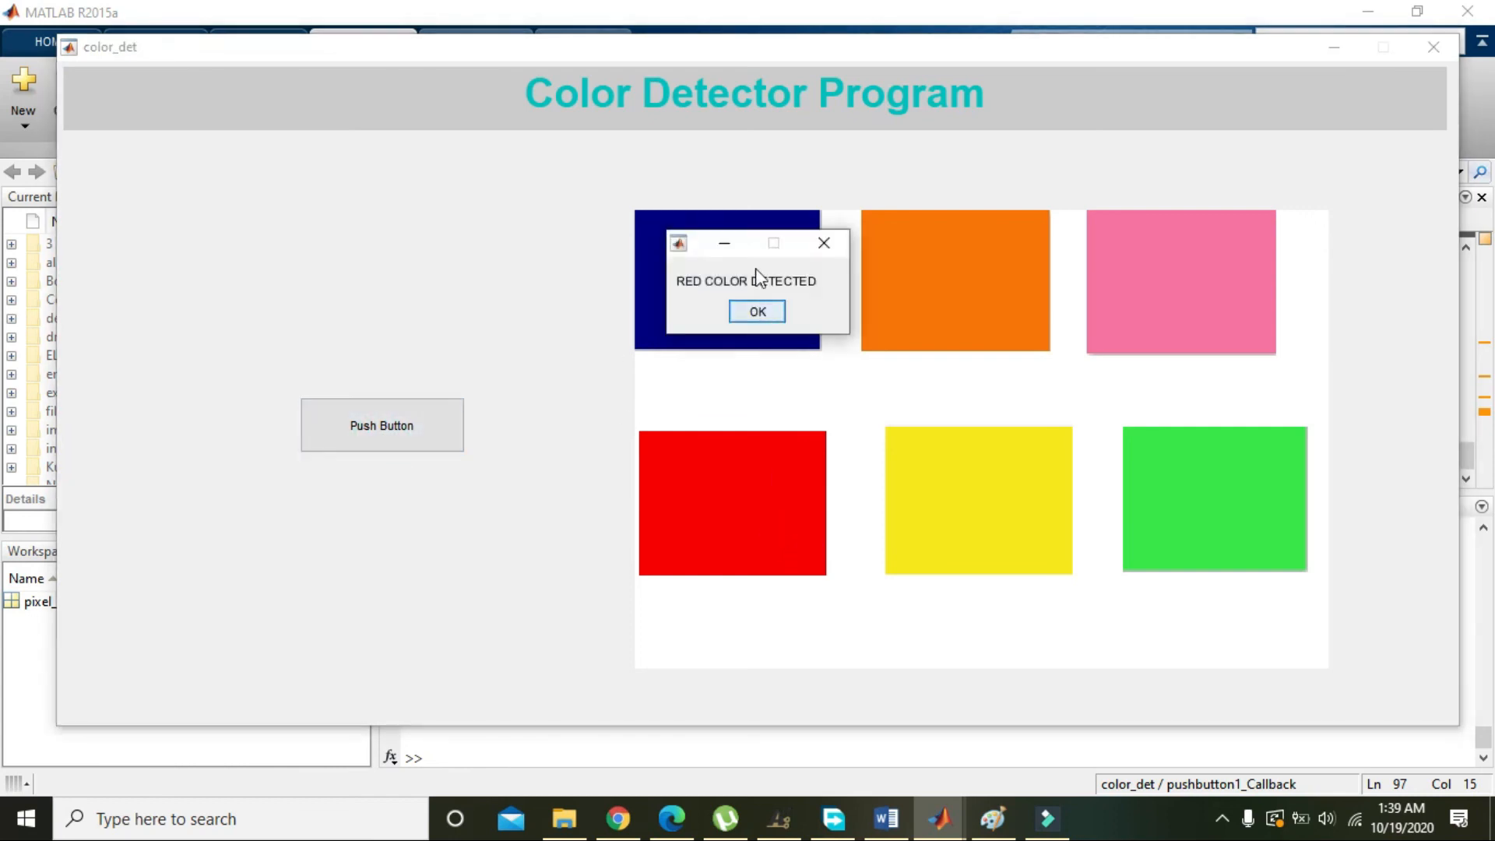
left_click(758, 311)
left_click(383, 425)
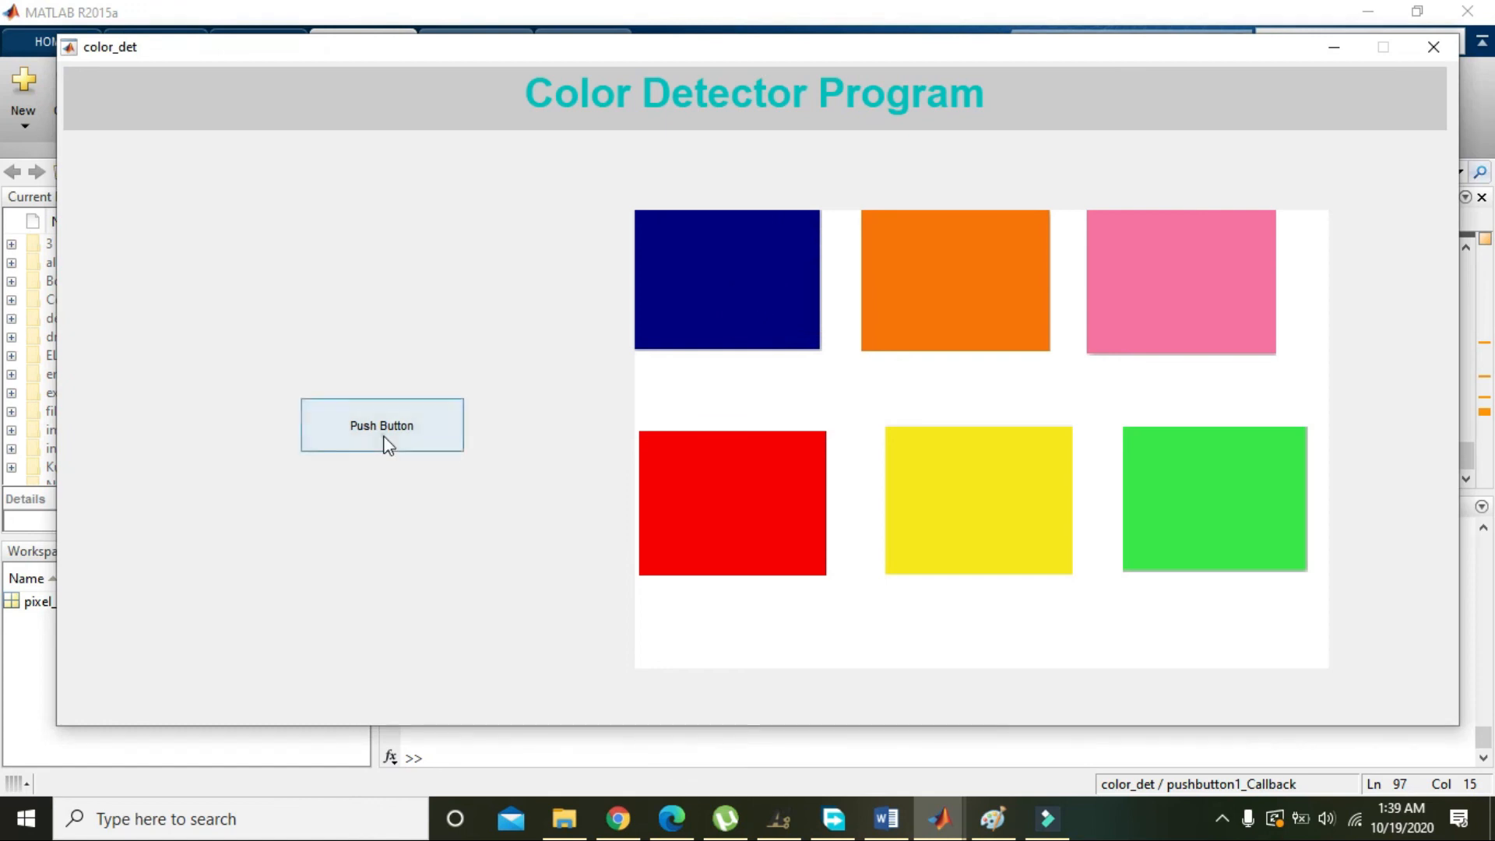
left_click(753, 261)
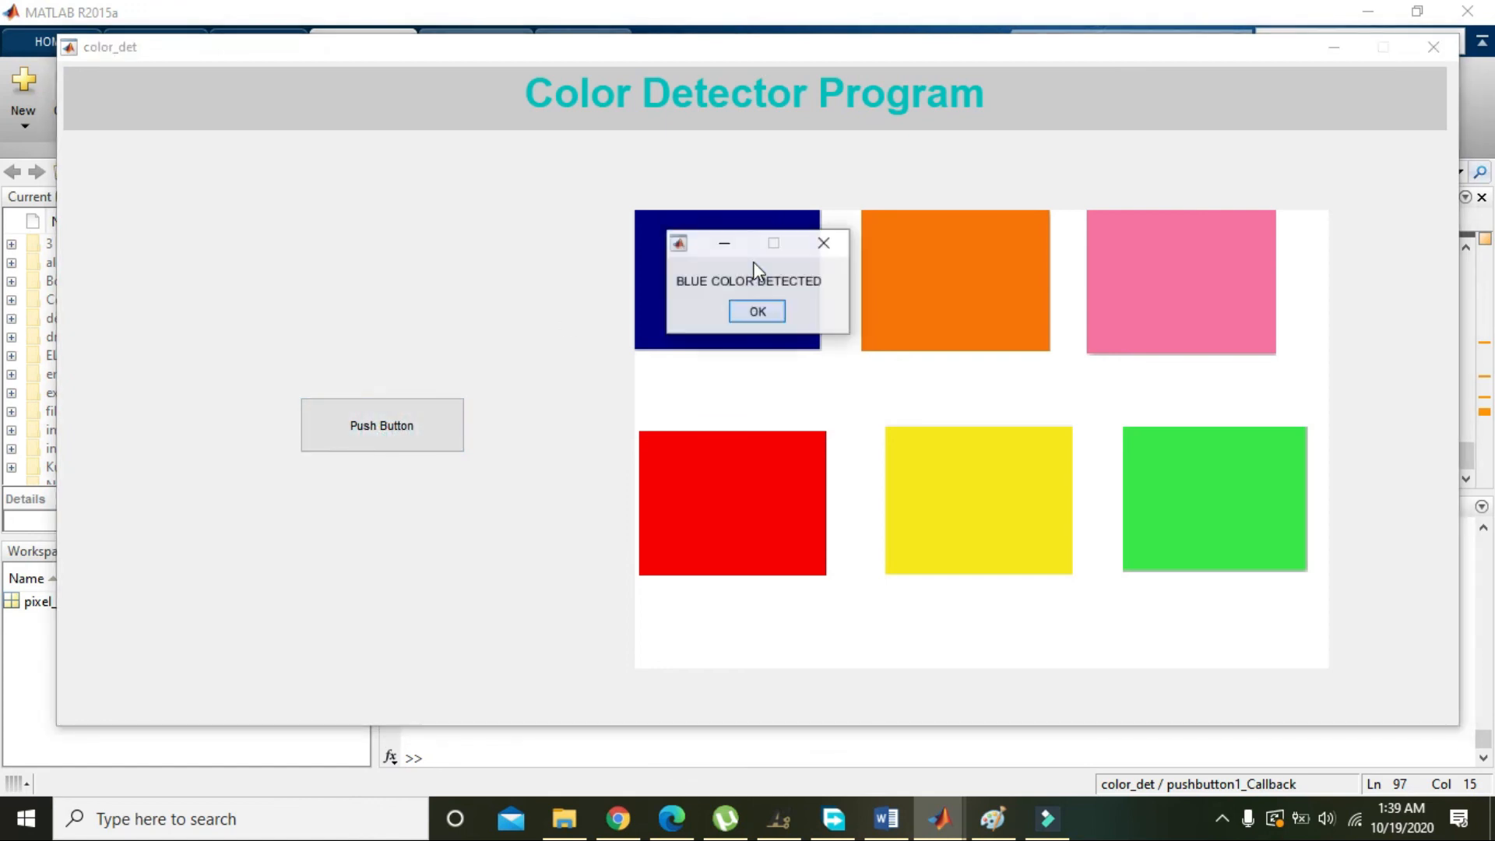
left_click(756, 313)
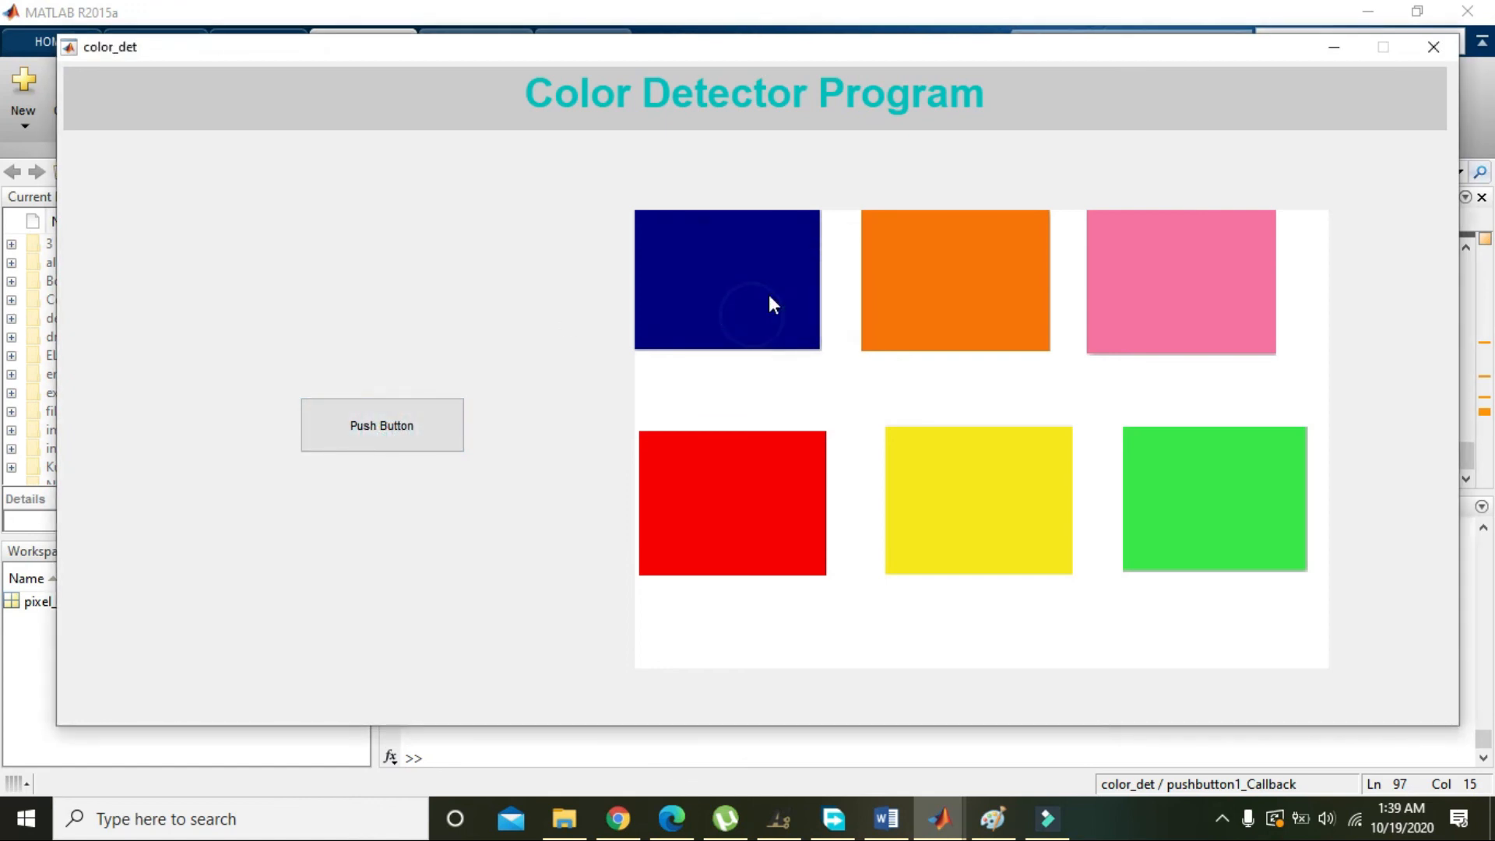
mouse_move(1071, 47)
left_mouse_down()
mouse_move(1098, 113)
mouse_move(1085, 93)
left_mouse_up()
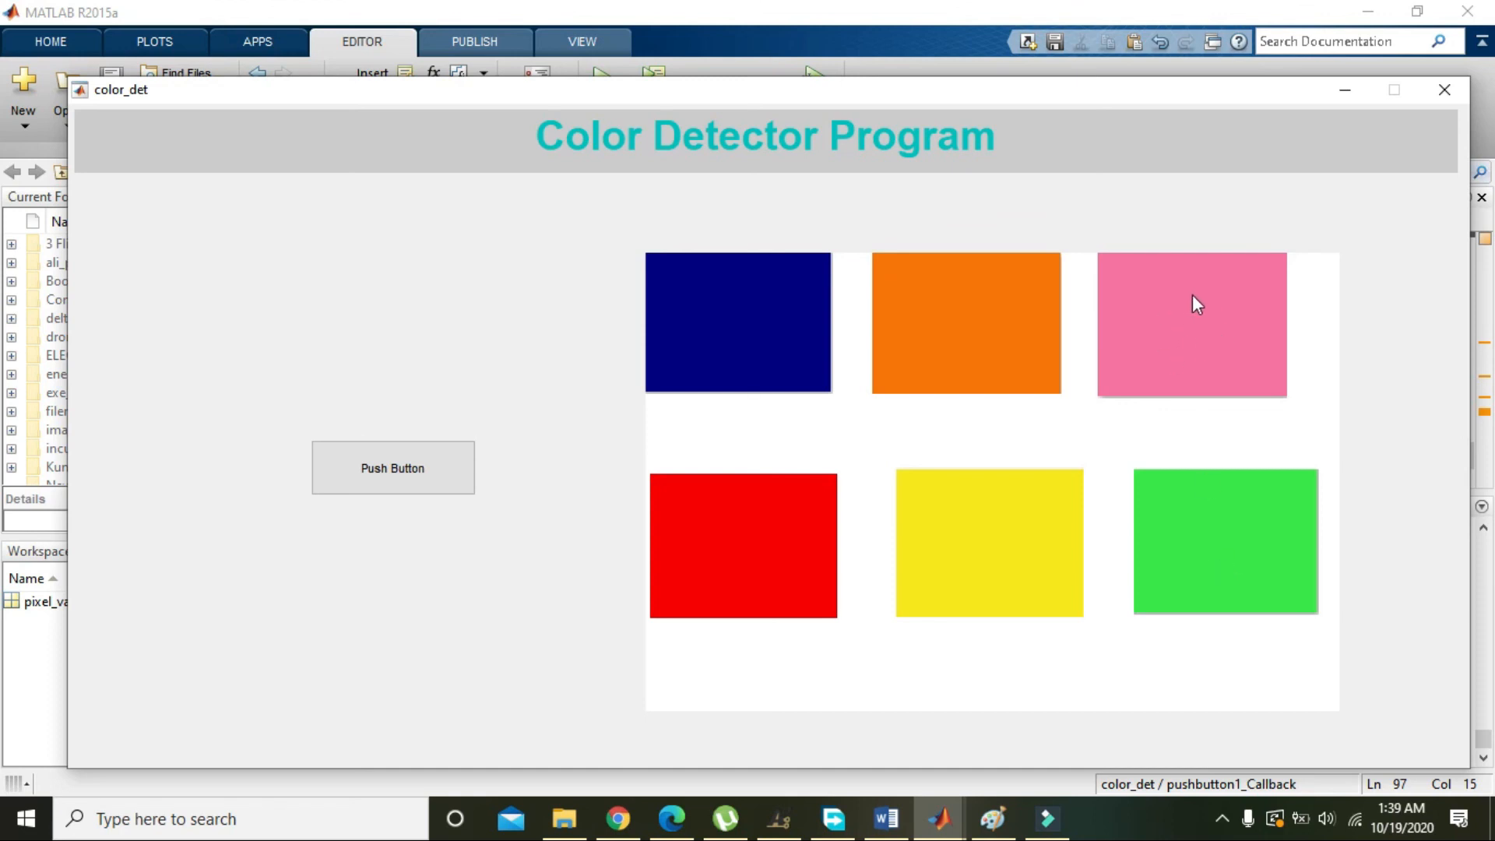
Minimize the program window and scroll the editor up to the pushbutton1_Callback code
left_click(1345, 91)
left_click(541, 440)
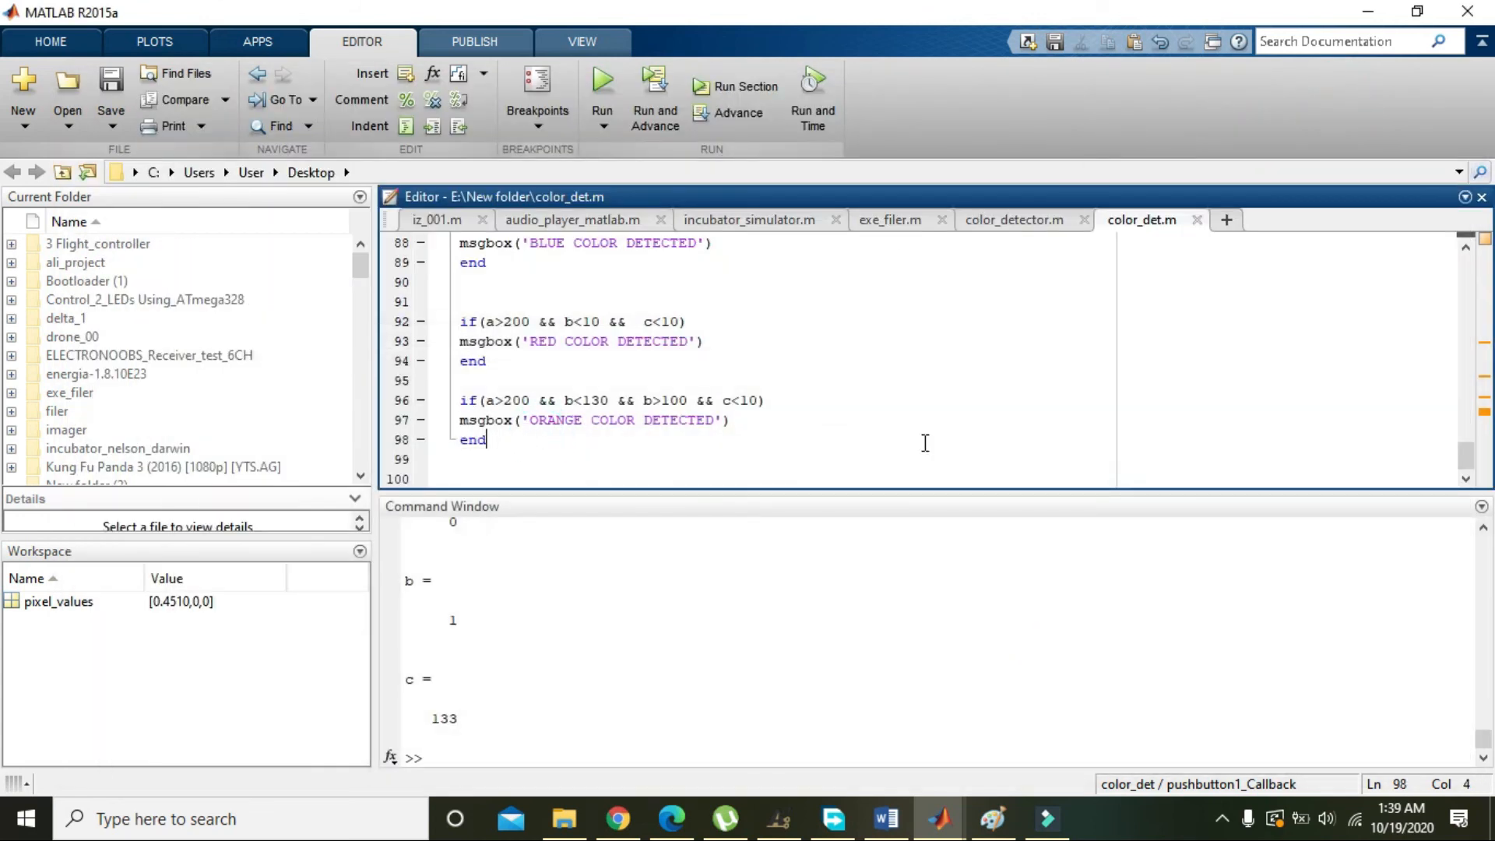
left_click_drag(1465, 458, 1466, 418)
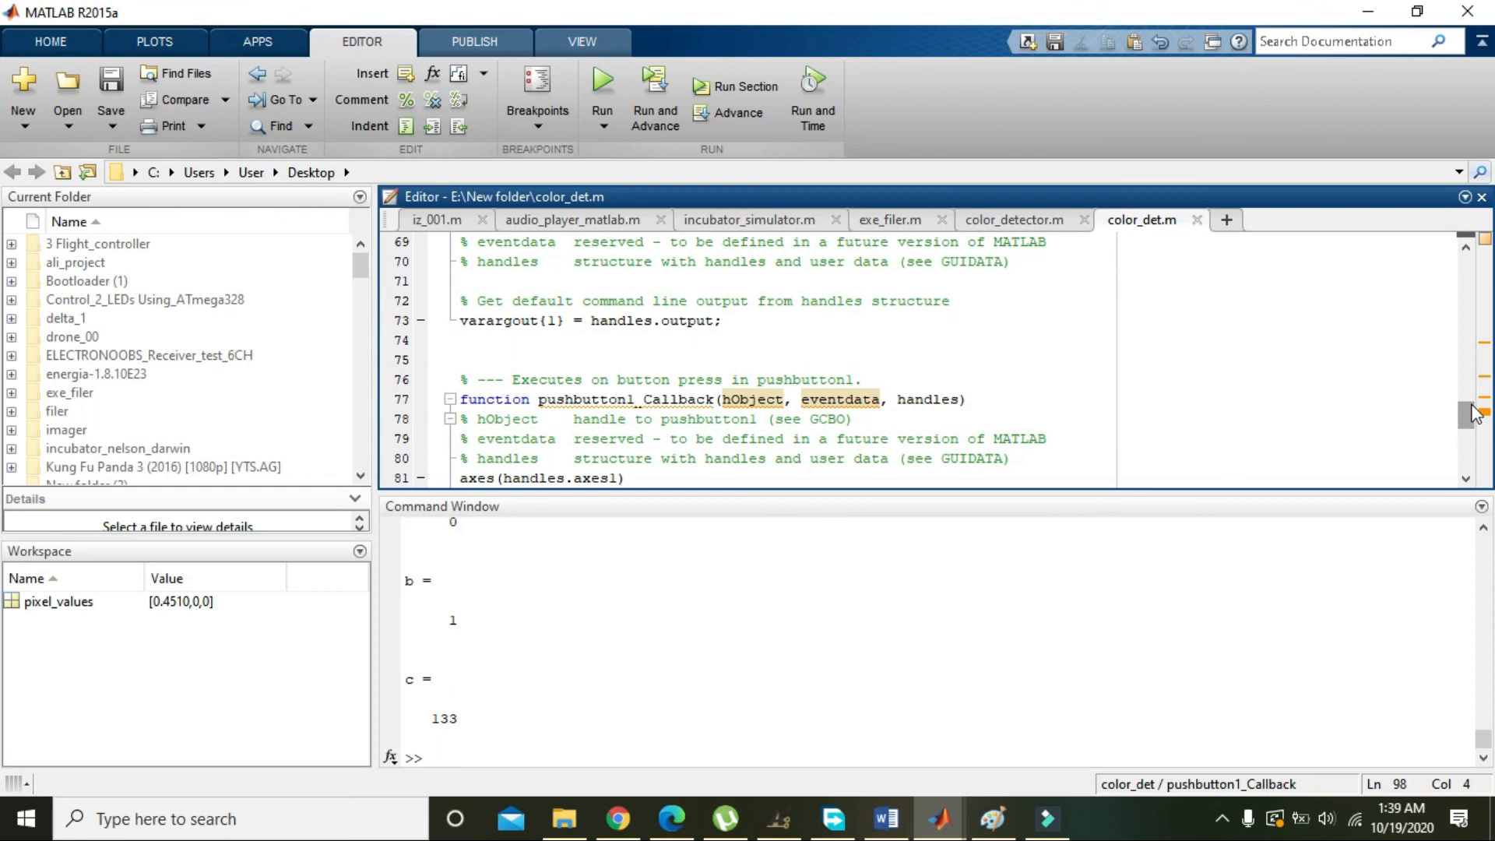
left_click(1466, 416)
left_click_drag(1467, 418, 1467, 429)
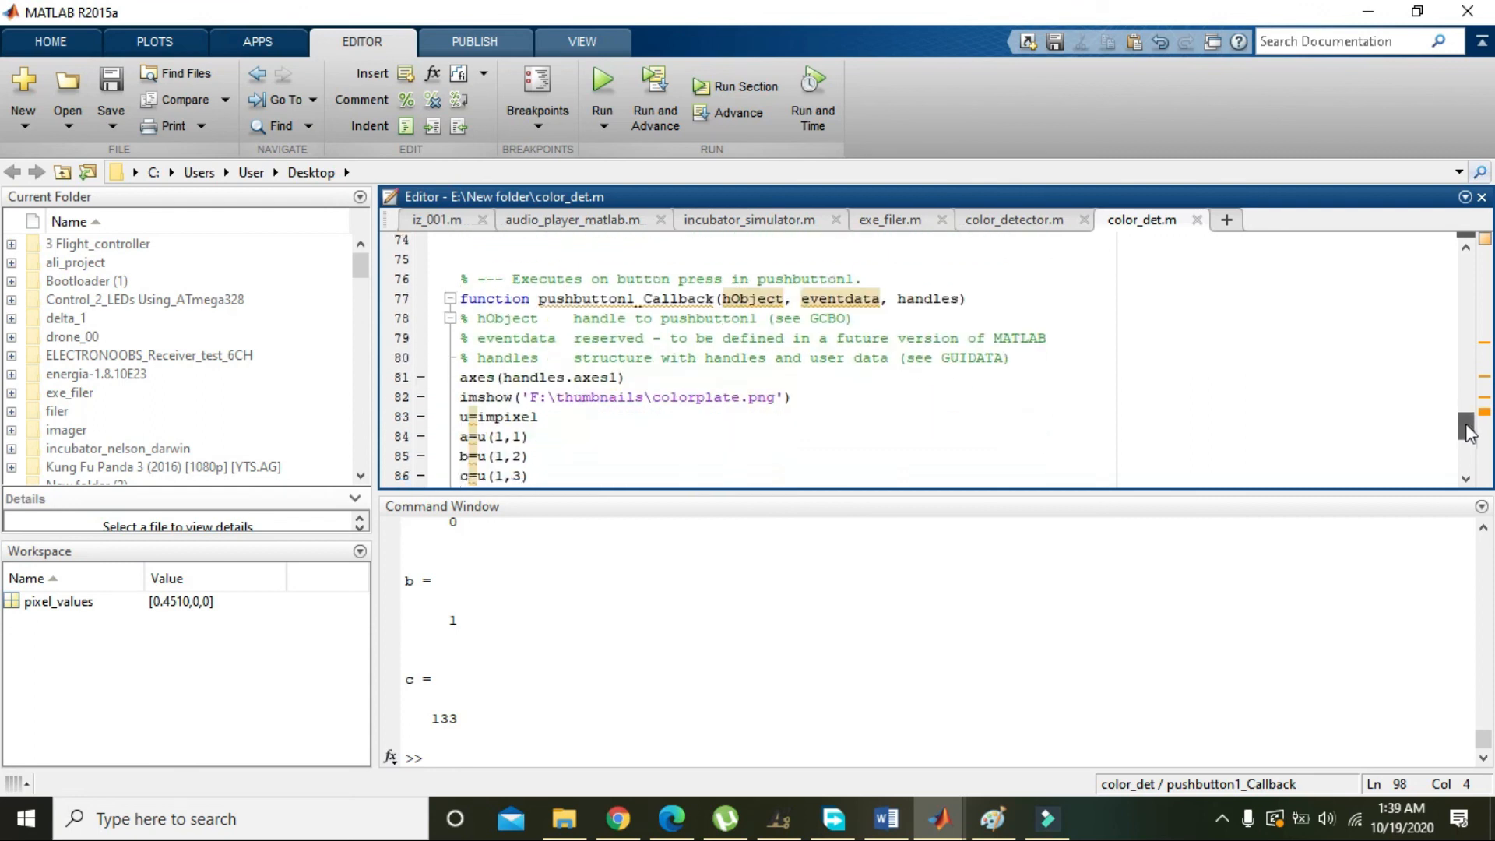